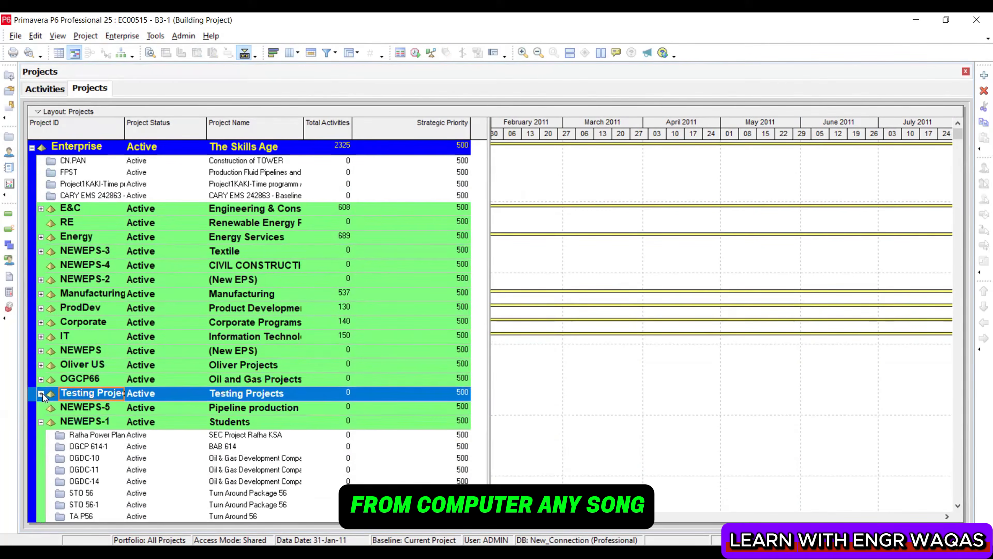
Collapse the Students, BAB FIELD and Turn Around EPS groups in the projects list
left_click(42, 422)
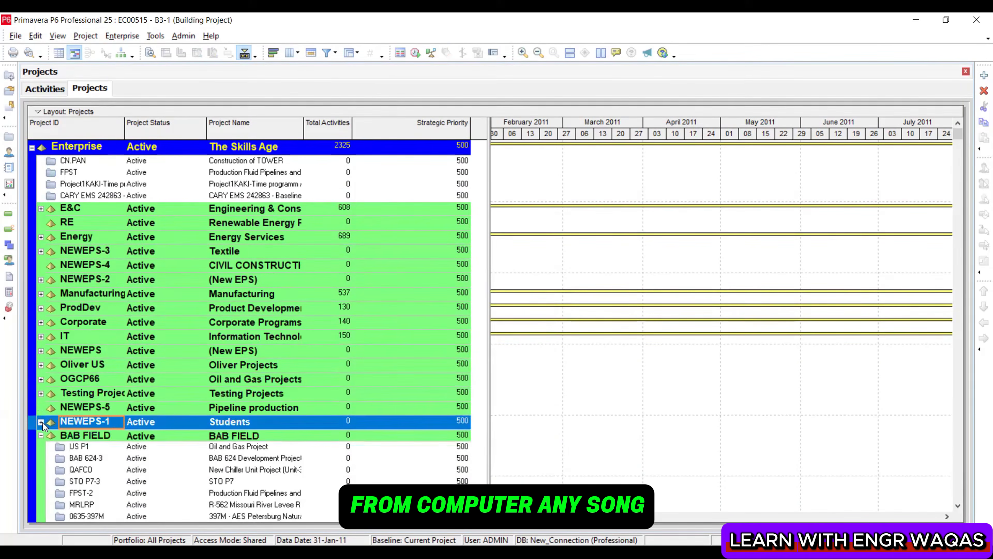
left_click(41, 436)
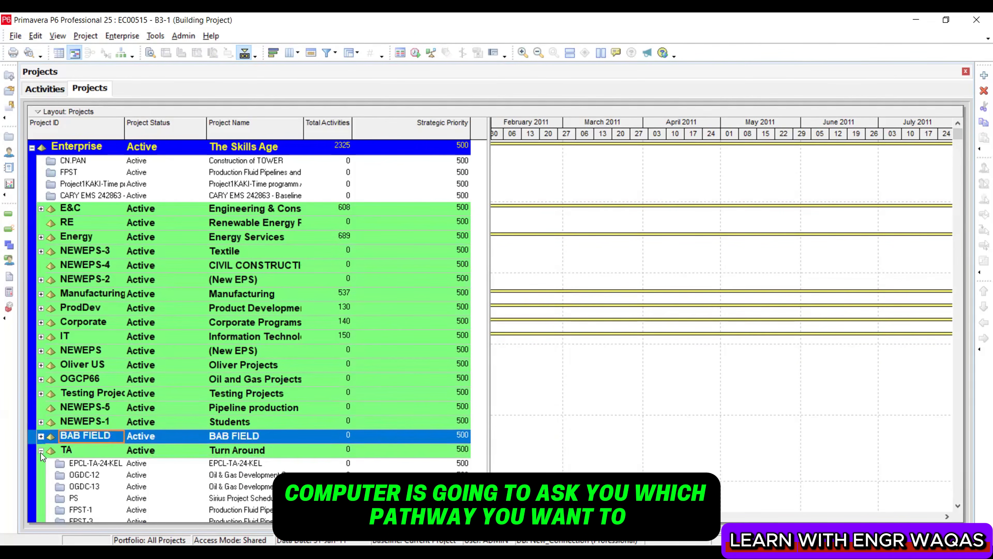
left_click(40, 451)
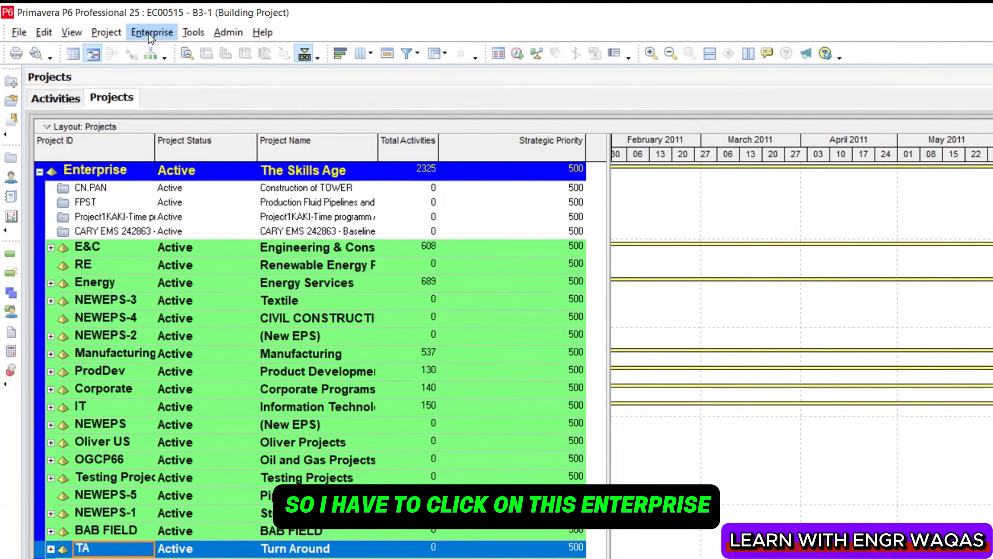
Add a new EPS element at the same level as TA in the Enterprise Project Structure
left_click(121, 36)
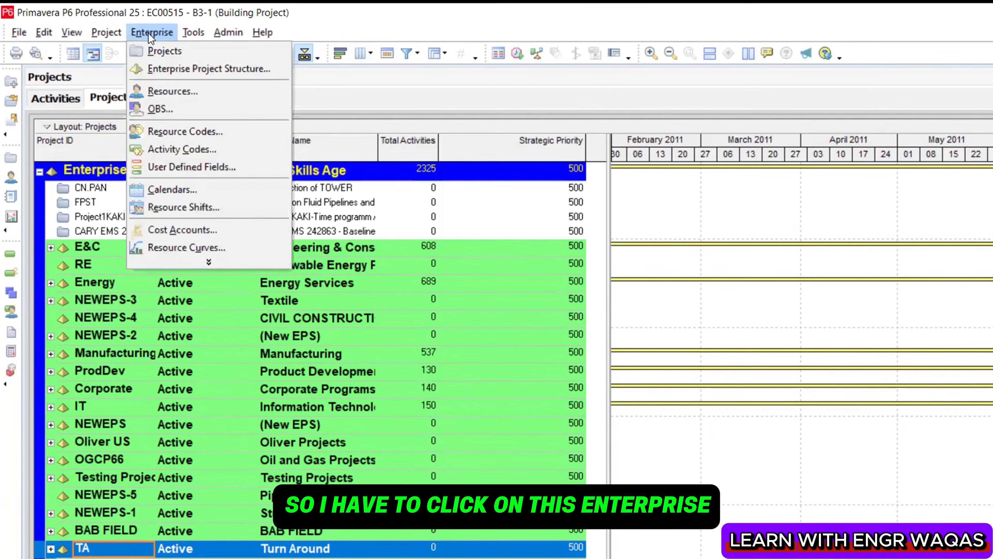
left_click(163, 66)
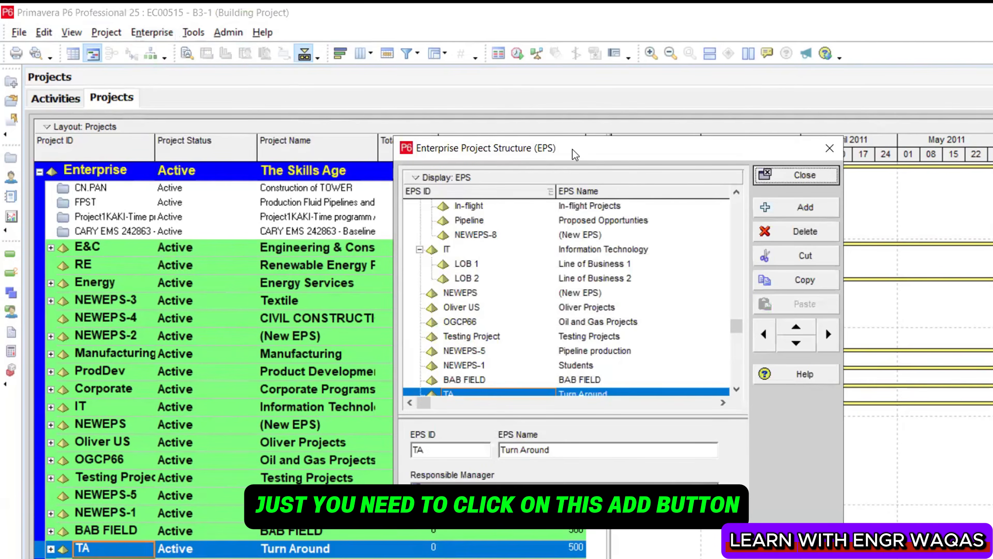
left_click_drag(572, 149, 301, 149)
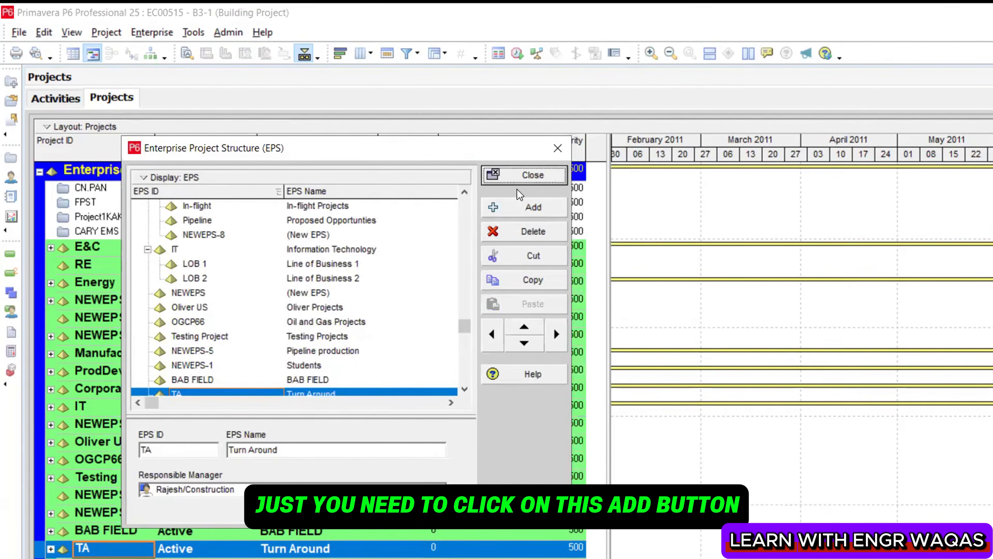
left_click(532, 207)
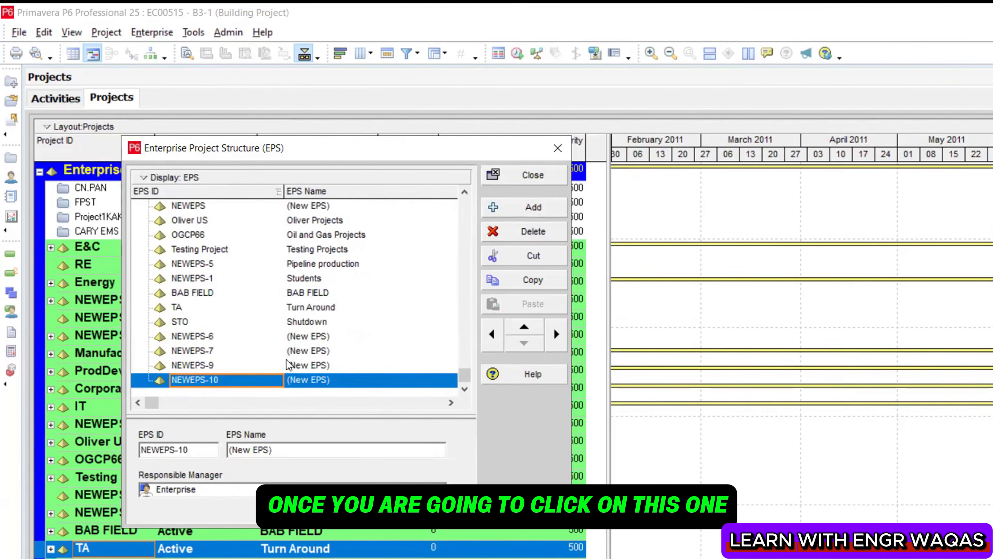
Examine the new EPS element's ID and name fields, and compare them with the Renewable Energy Project and Energy Services entries
left_click(264, 386)
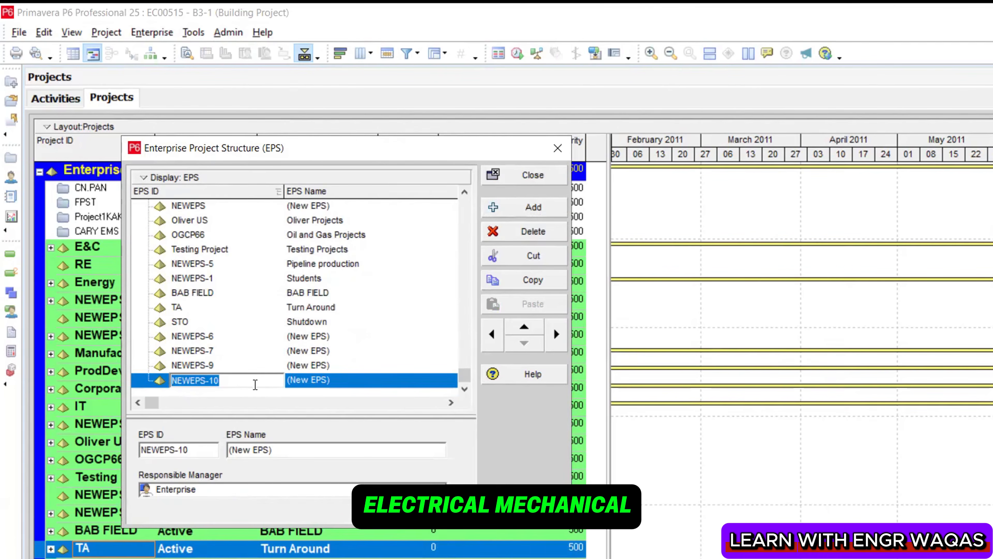
left_click(355, 384)
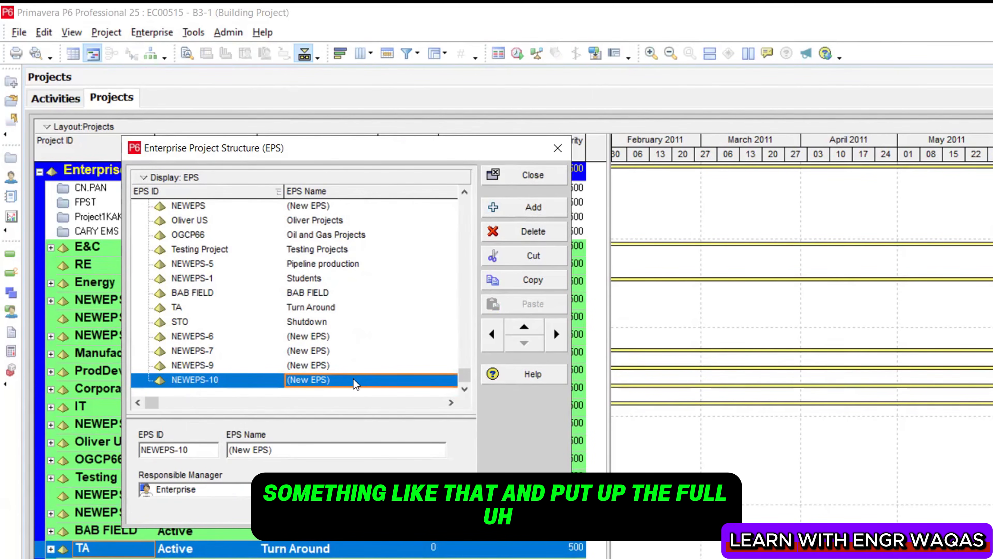
left_click(352, 379)
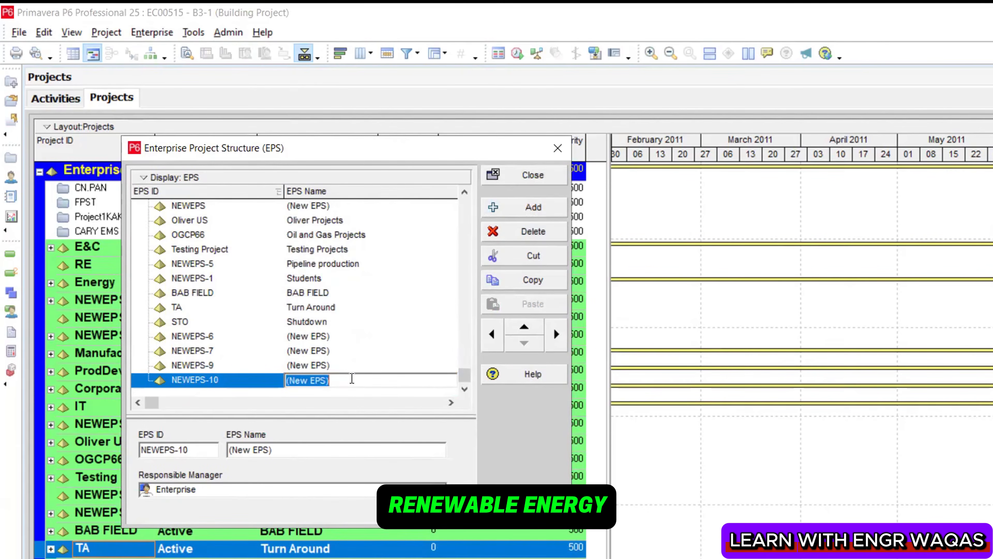
left_click_drag(464, 374, 465, 204)
left_click(358, 226)
left_click(357, 236)
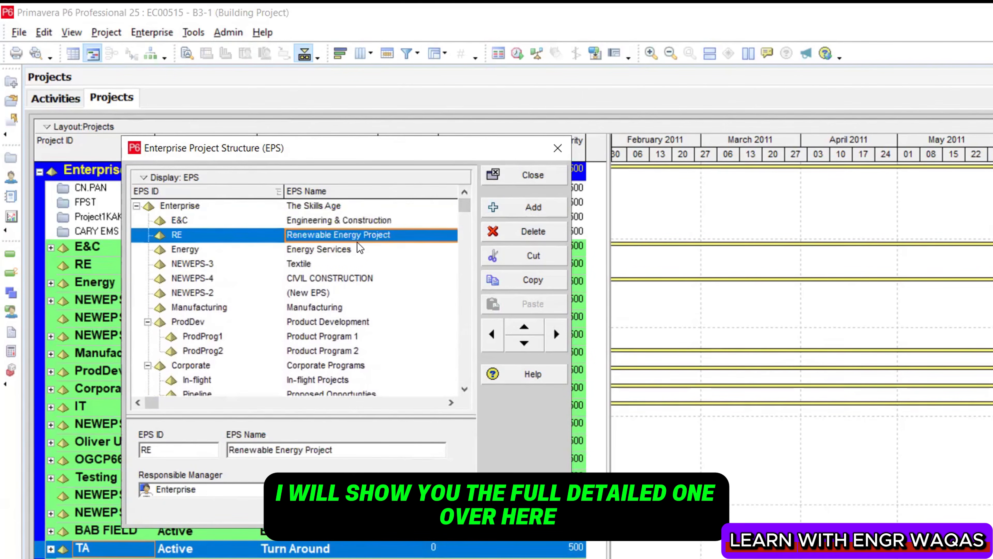
left_click(357, 250)
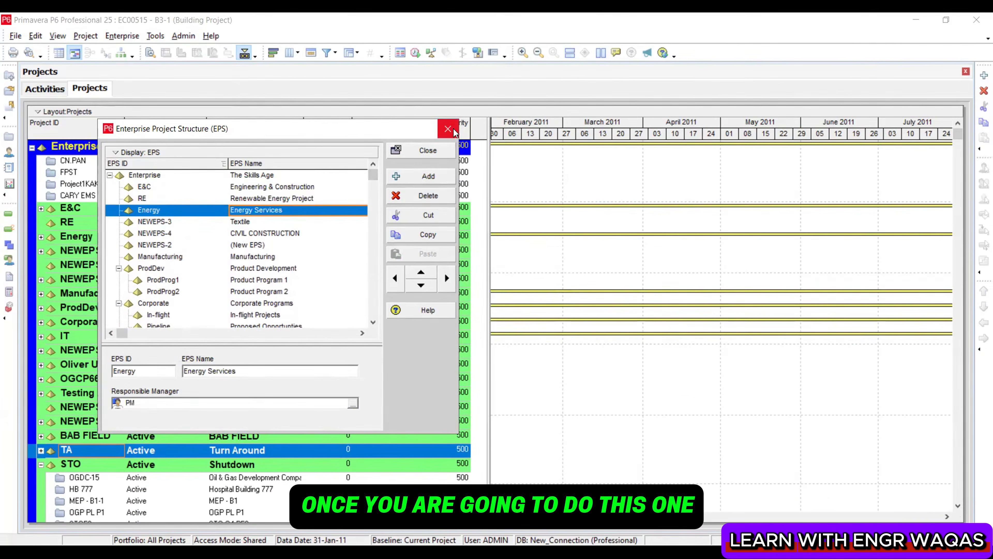
Close the Enterprise Project Structure and select the newly added EPS at the end of the projects list
left_click(555, 147)
left_click_drag(964, 133, 969, 477)
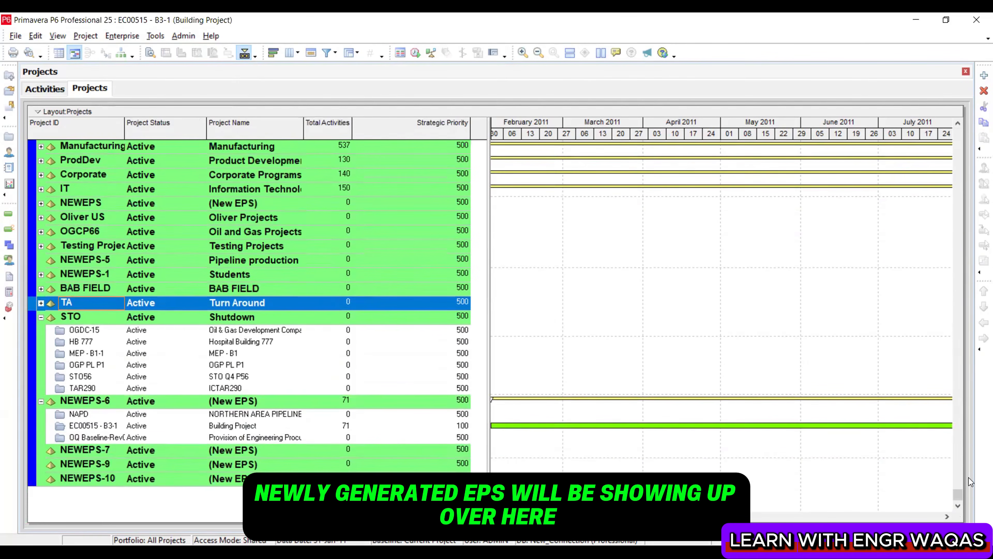
left_click(244, 479)
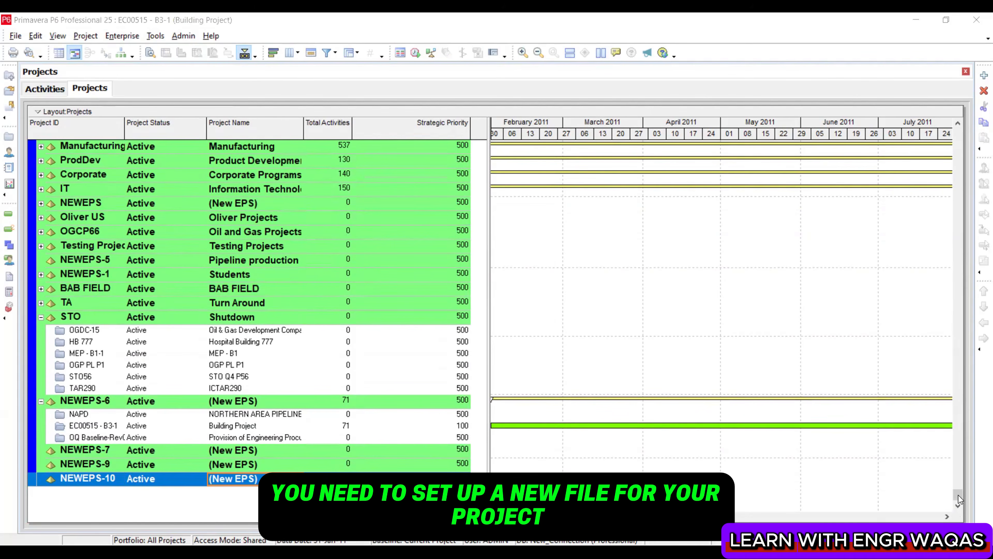
Expand the Energy Services EPS to view its existing projects, and collapse it again
left_click_drag(958, 496, 959, 133)
left_click(40, 238)
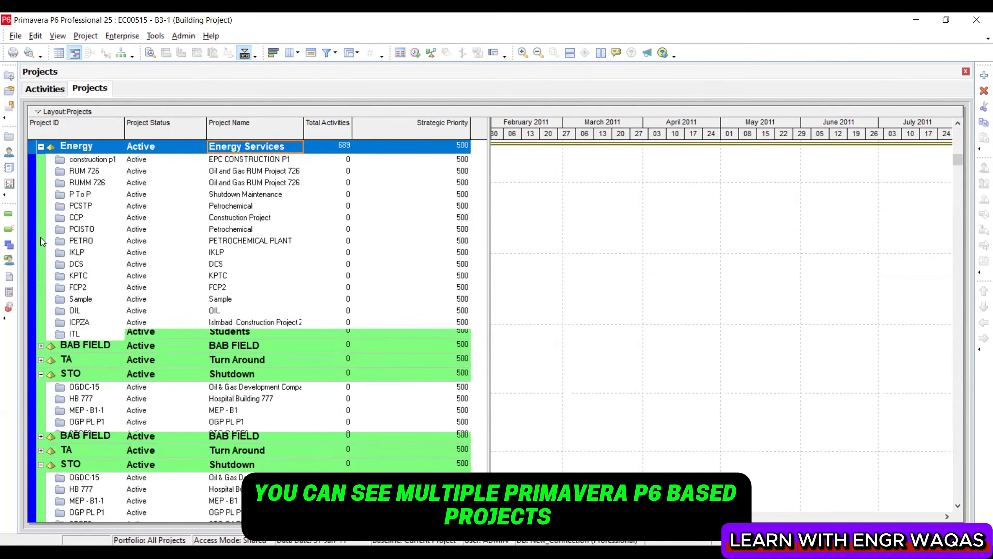
left_click(41, 147)
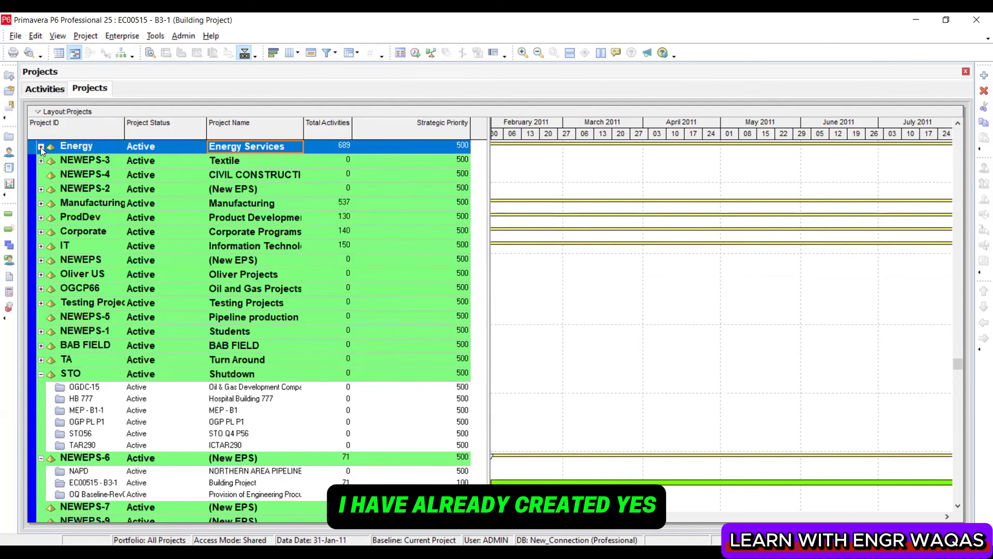
scroll(279, 310, "up", 2)
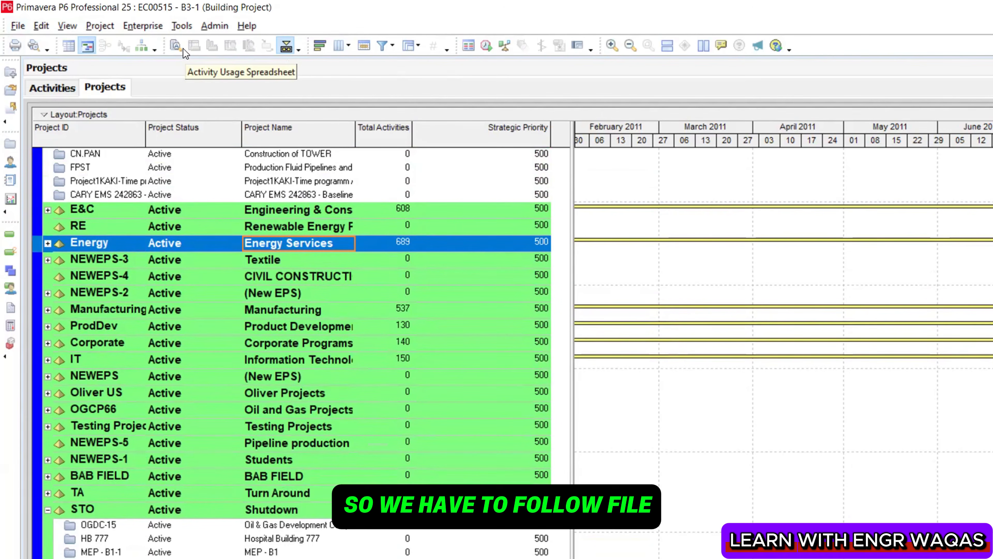
Start a new project and assign it to the Engineering & Construction (E&C) EPS
left_click(16, 28)
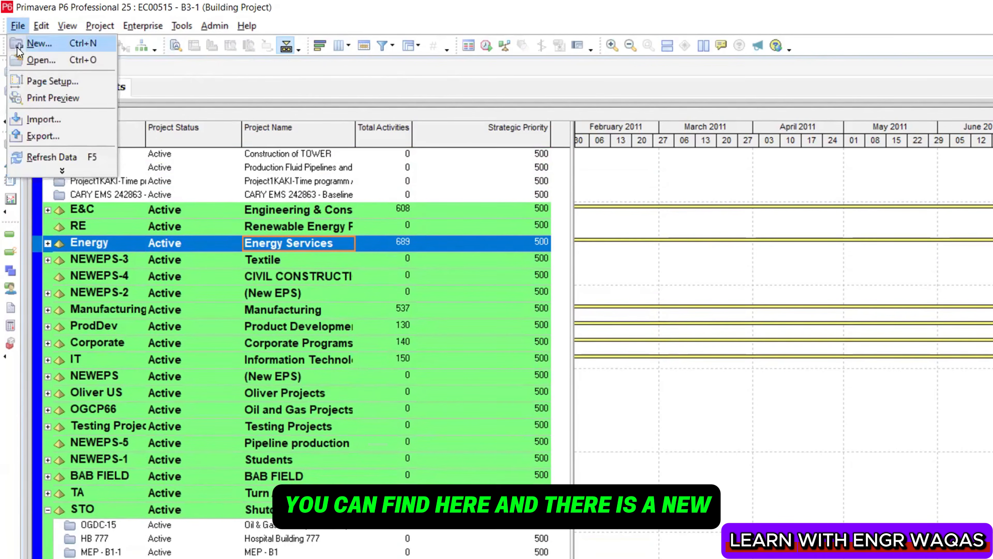
left_click(39, 44)
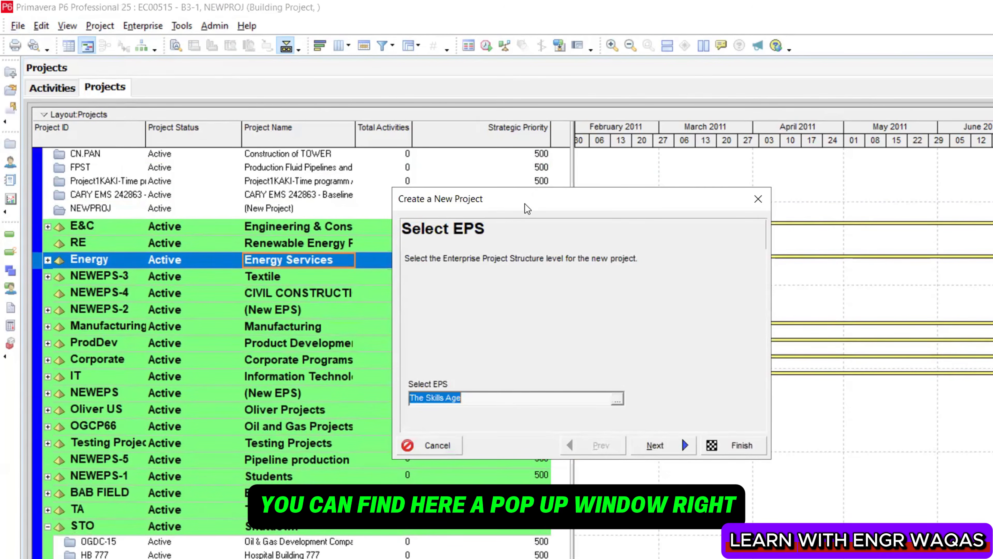
left_click_drag(527, 208, 373, 164)
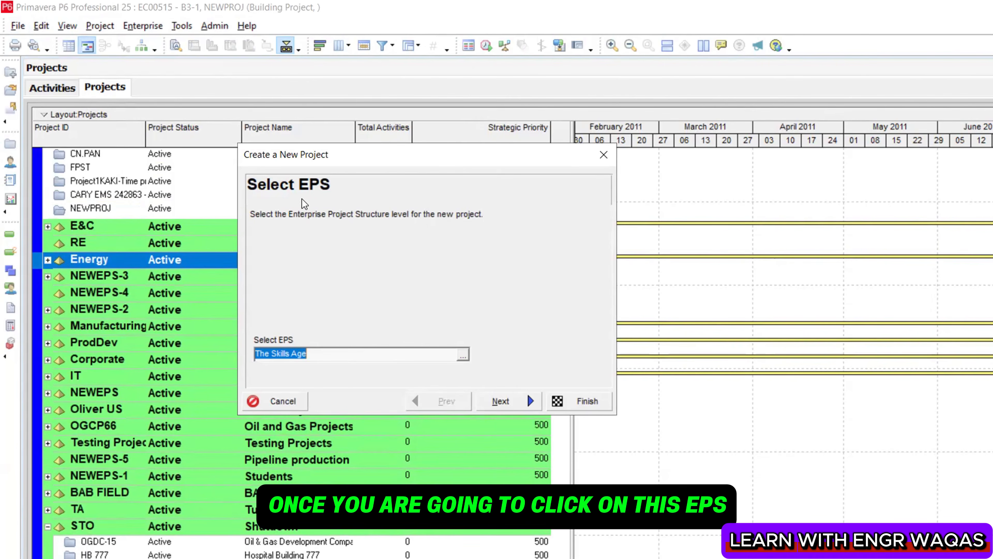
left_click(463, 354)
left_click_drag(476, 219, 486, 351)
left_click(457, 340)
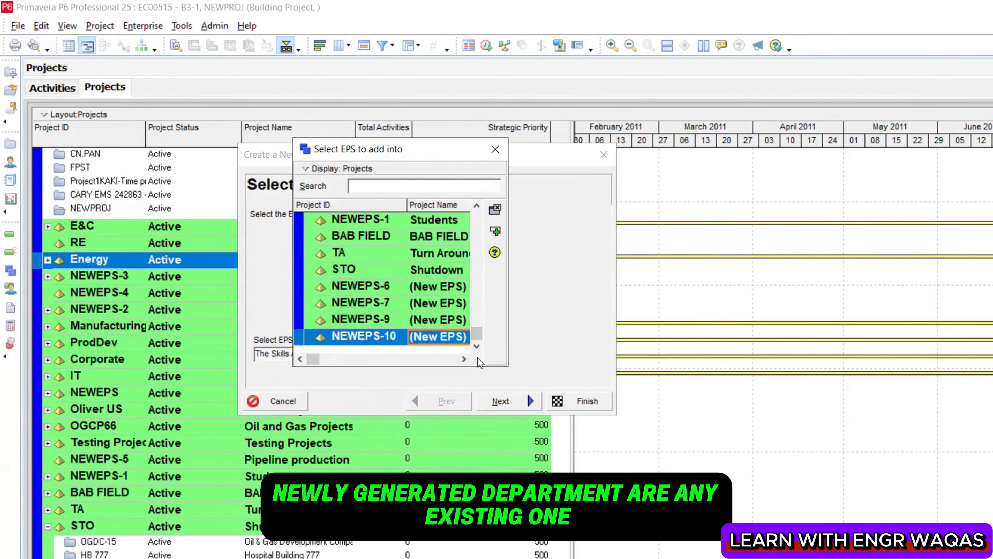
left_click_drag(476, 342, 477, 220)
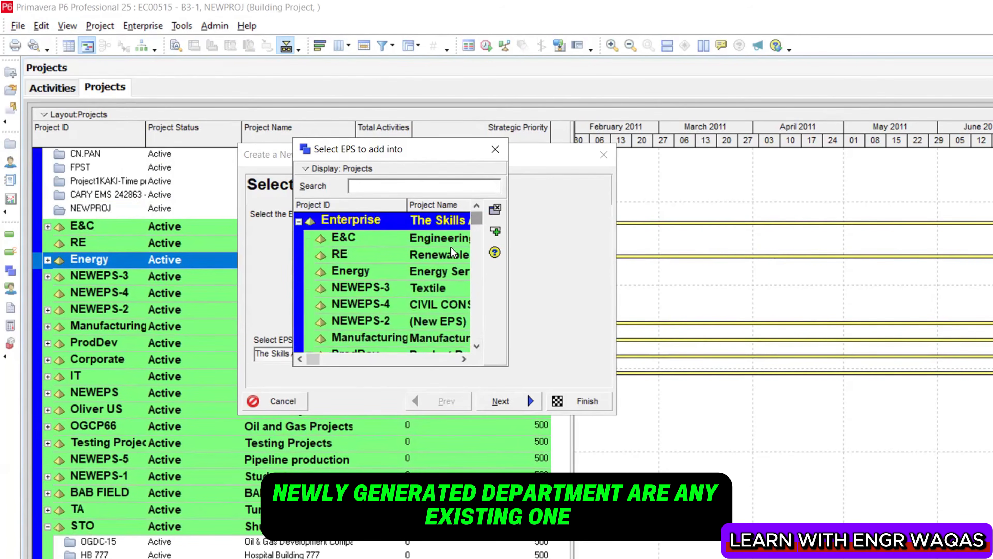
left_click(446, 254)
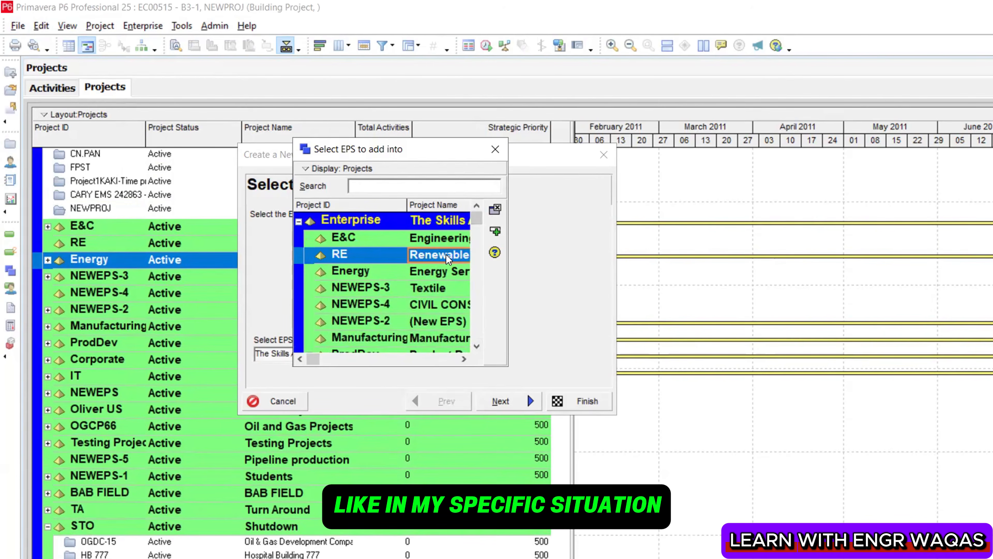
left_click(440, 240)
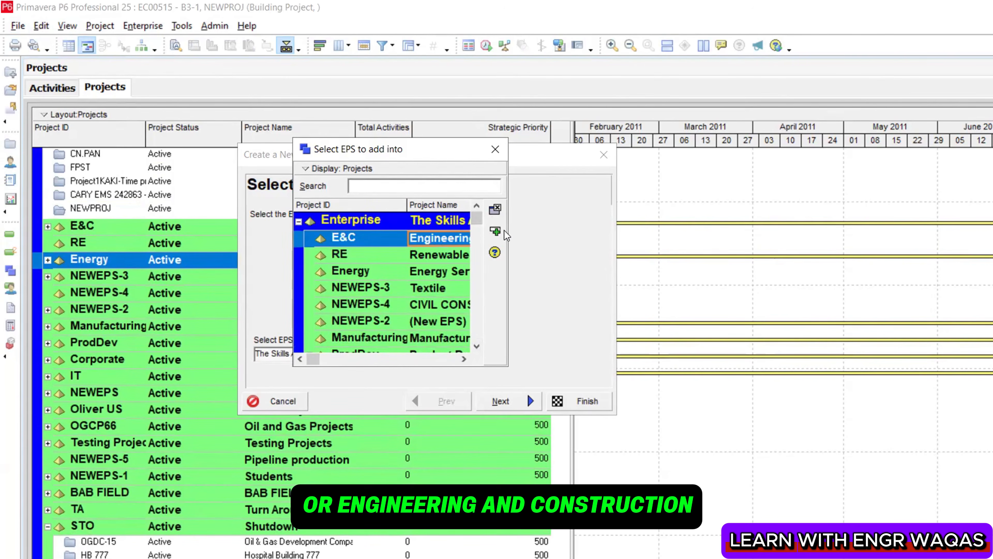
left_click(495, 230)
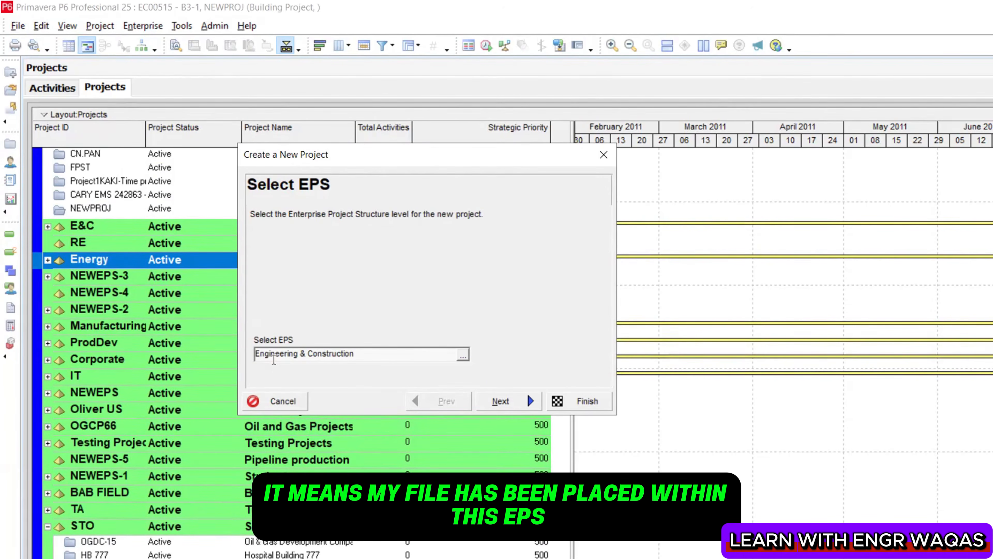
left_click(505, 400)
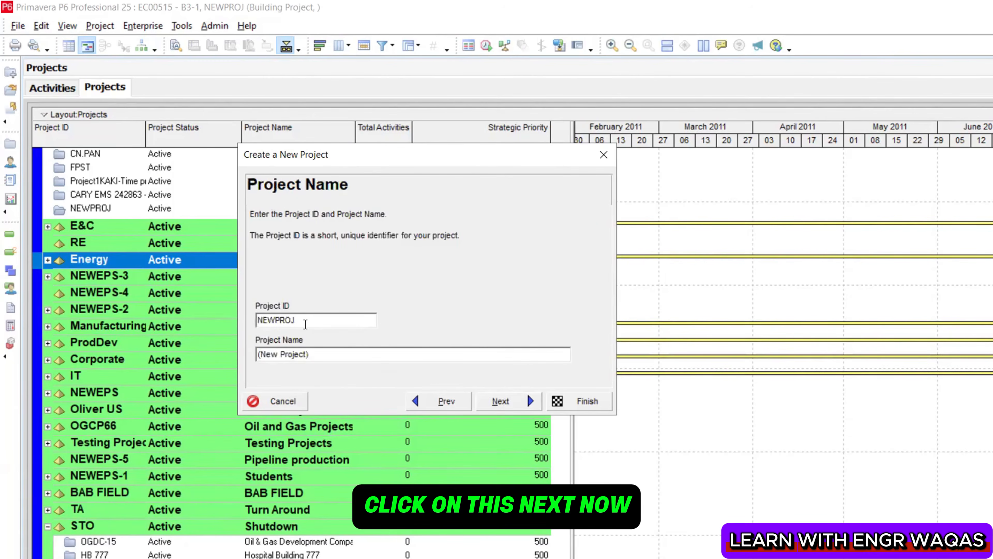
Enter BCP as the project ID and Building Construction Project as the project name, and try to continue
left_click_drag(297, 320, 250, 317)
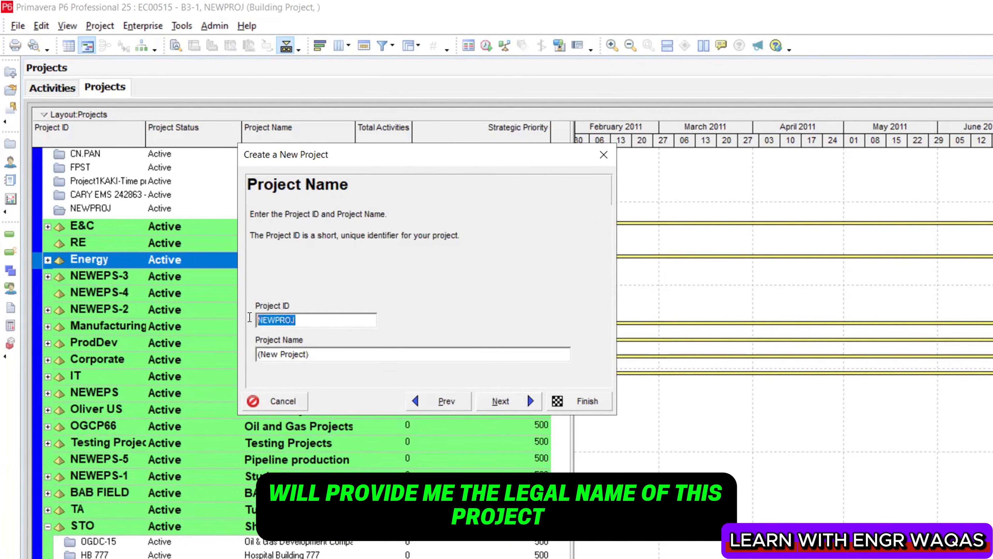
type("BCP")
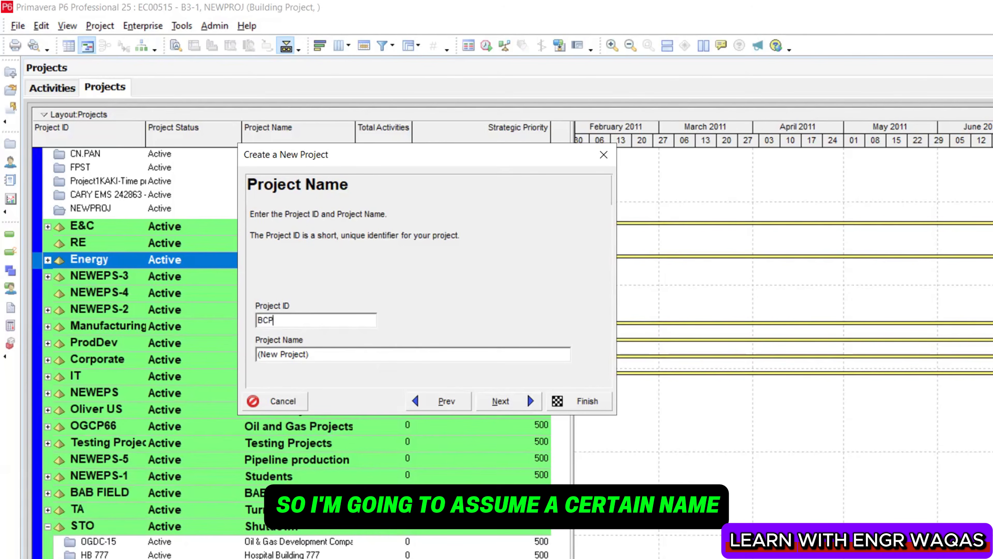
double_click(315, 348)
type("Building")
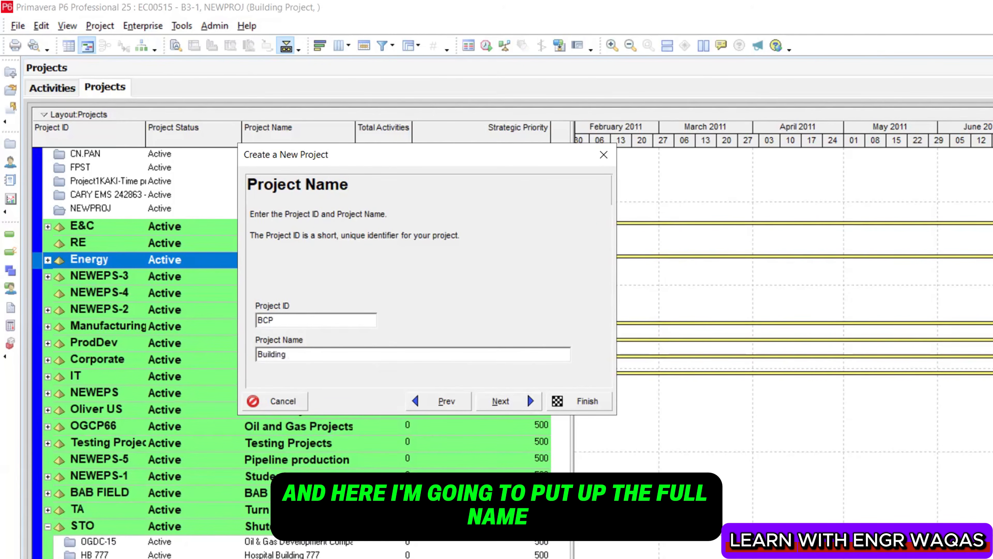
type(" Construction Project")
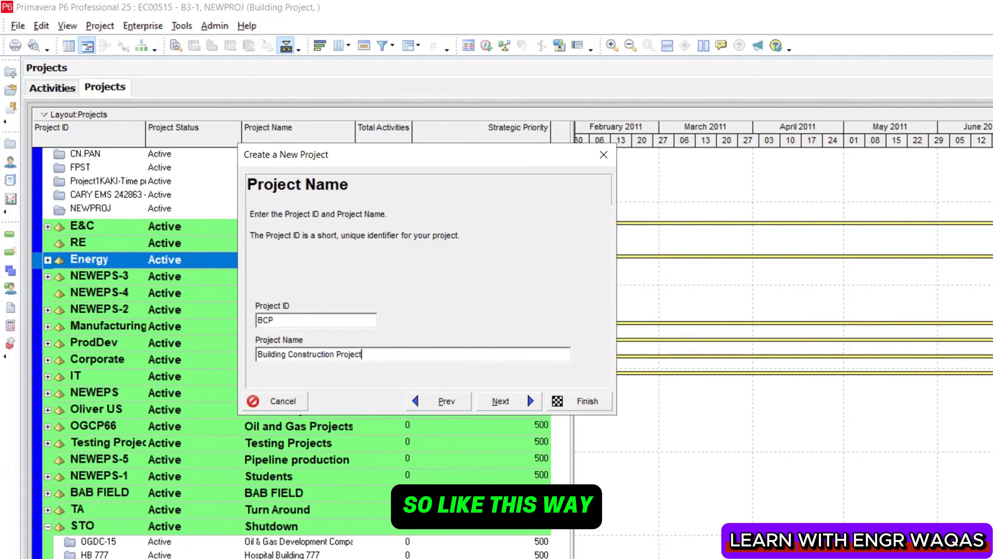
left_click(511, 406)
left_click(602, 337)
Change the project ID to BCP-7 and continue to the project start and end dates
left_click(298, 318)
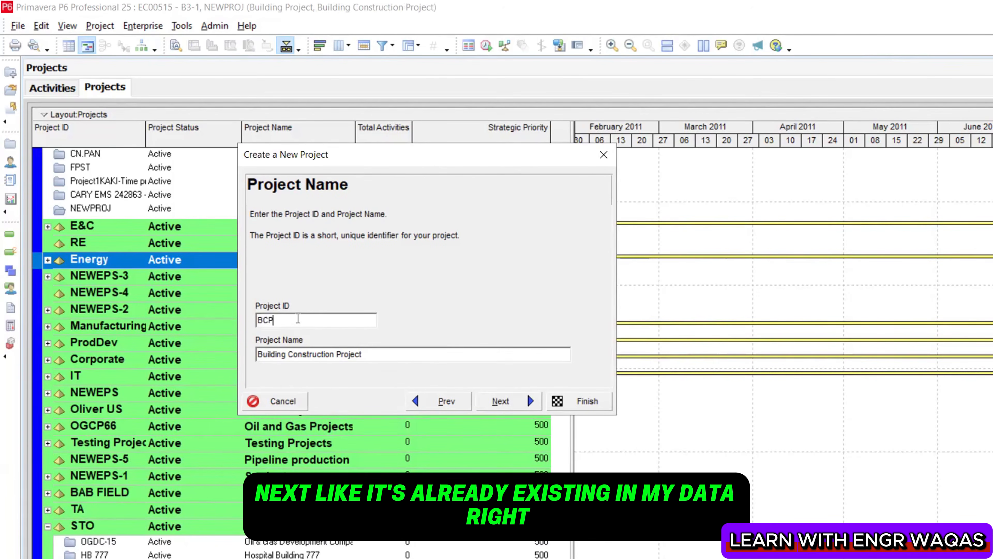
type("-7")
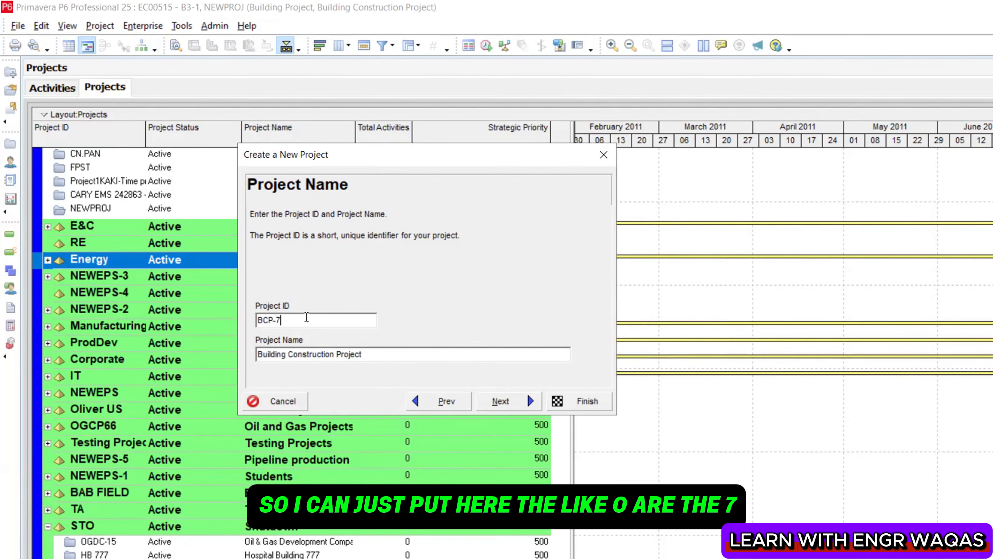
left_click(504, 401)
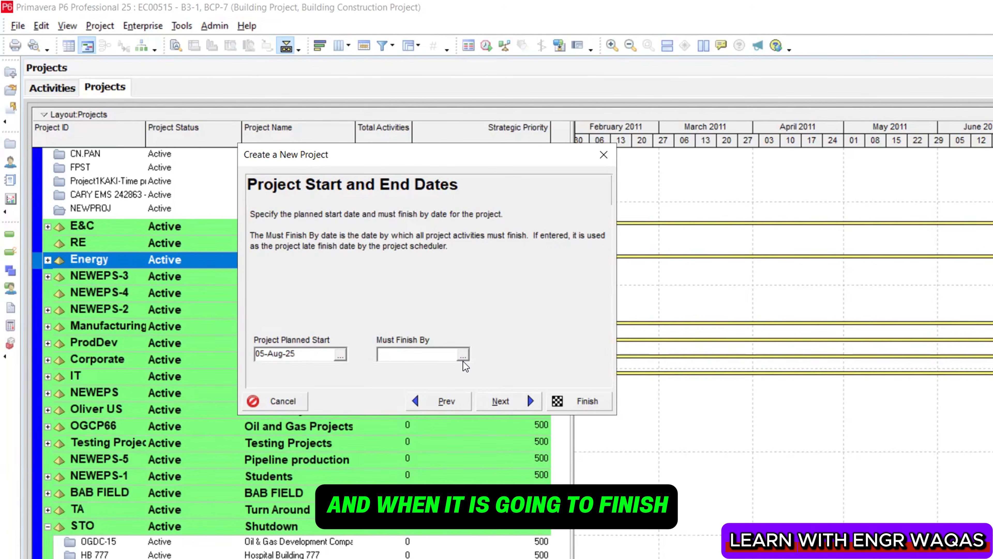
Set the project's planned start to 22-Oct-25 and continue without entering a must-finish-by date
left_click(339, 357)
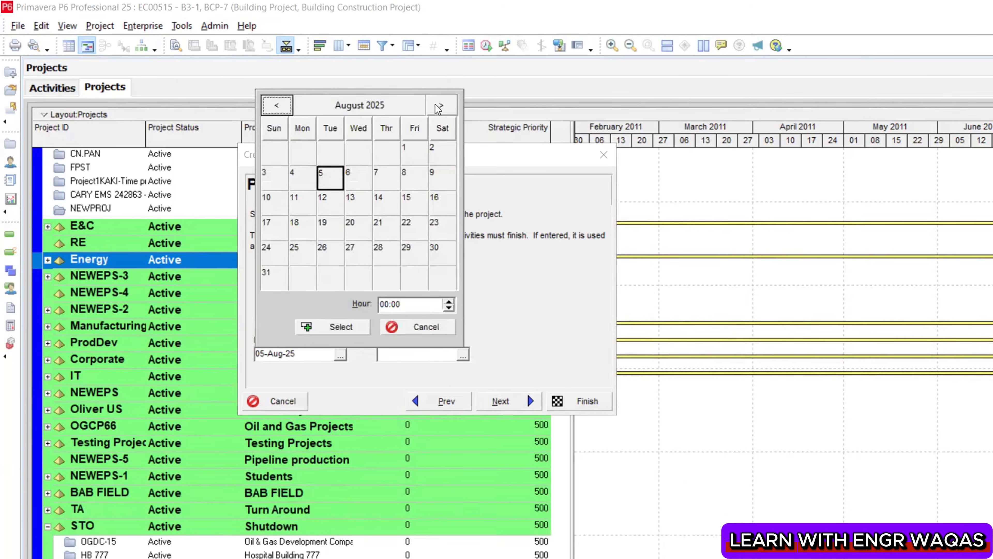
left_click(441, 106)
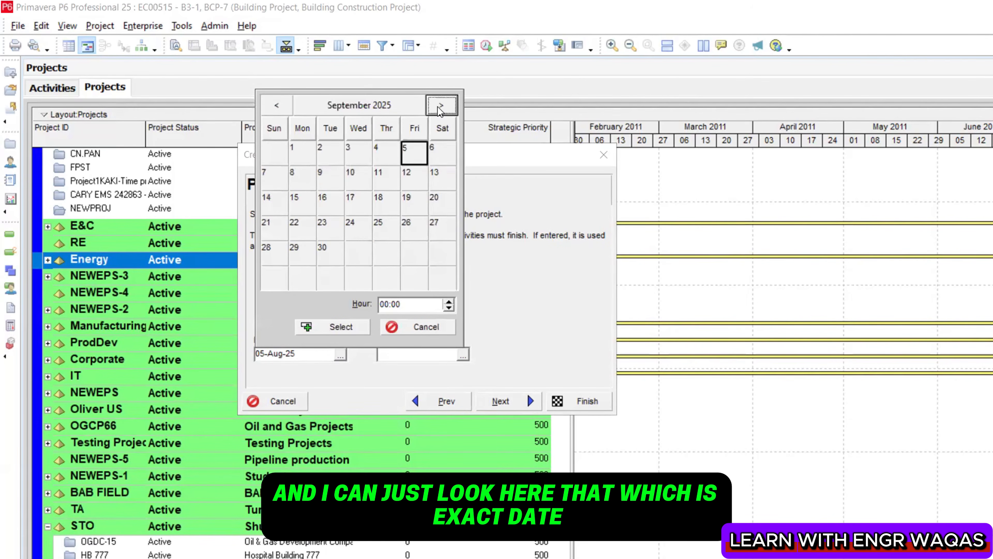
left_click(440, 106)
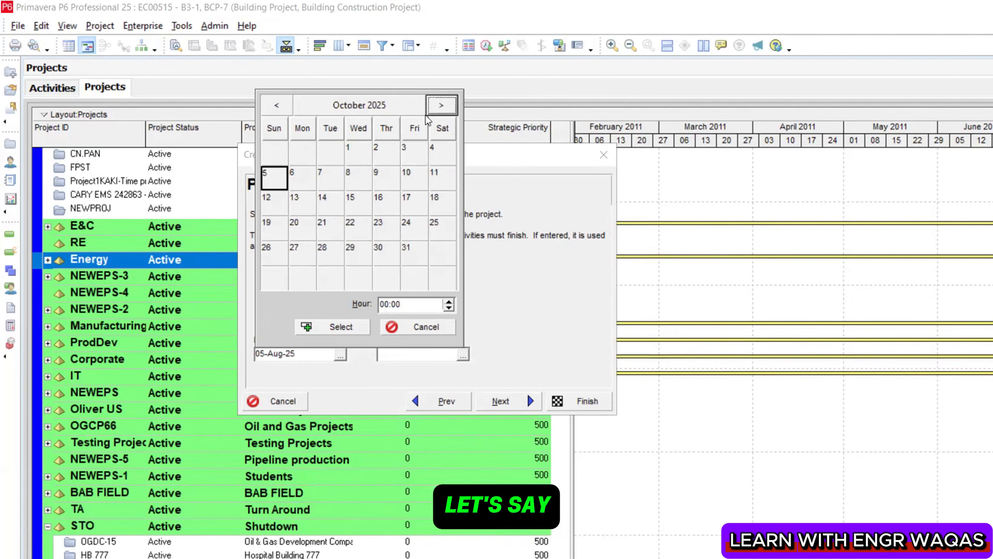
left_click(353, 231)
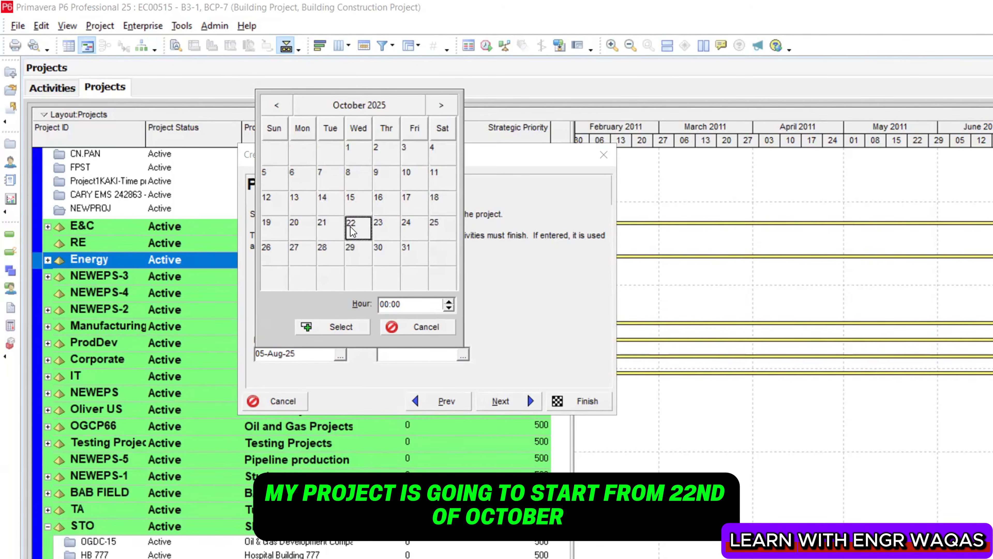
left_click(353, 326)
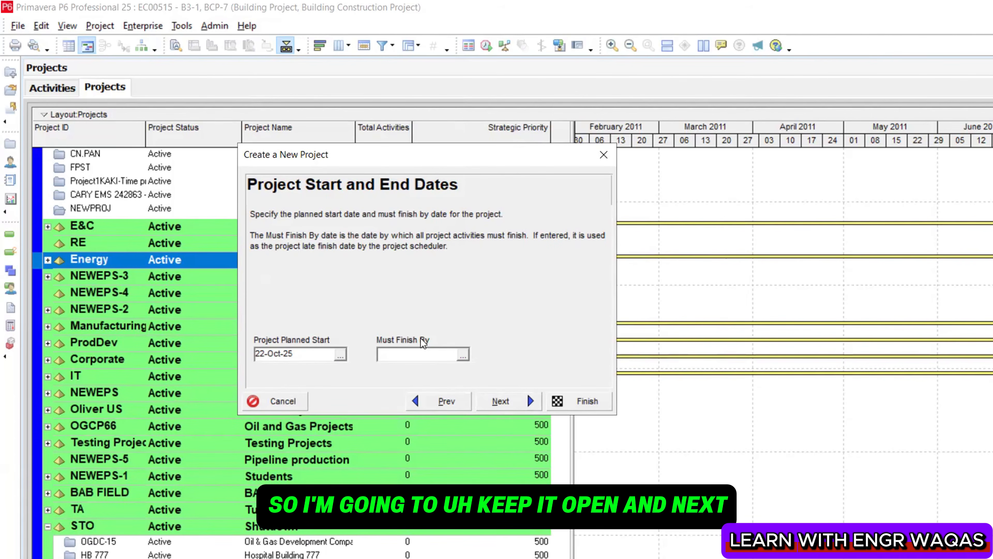
left_click(495, 402)
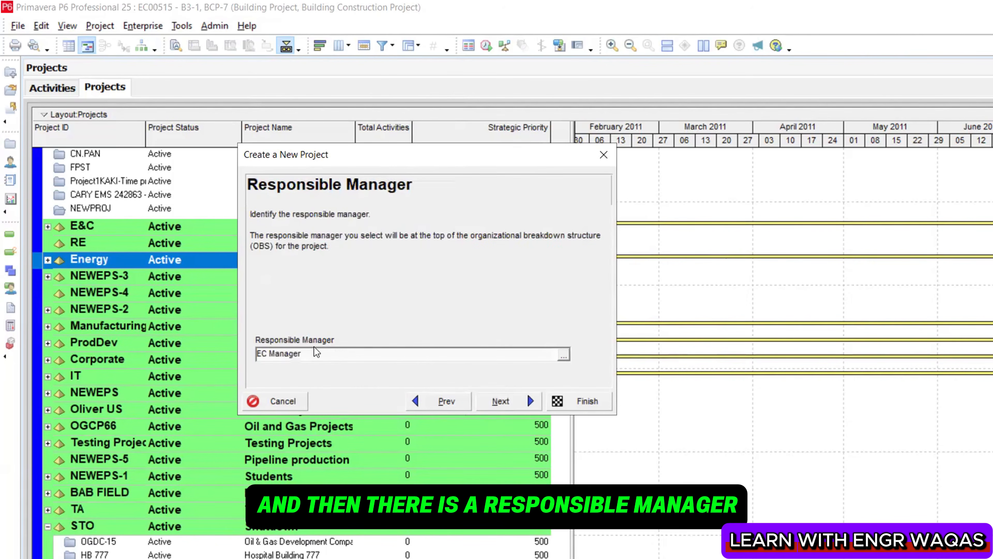
Accept the EC Manager as responsible manager, choose Standard Rate as the rate type, and finish creating the project
left_click(493, 403)
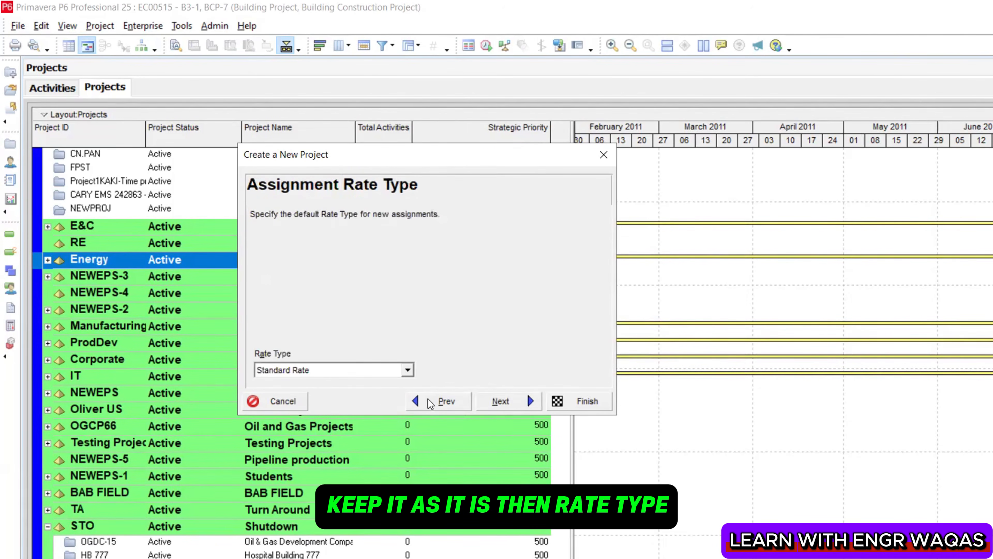
left_click(408, 369)
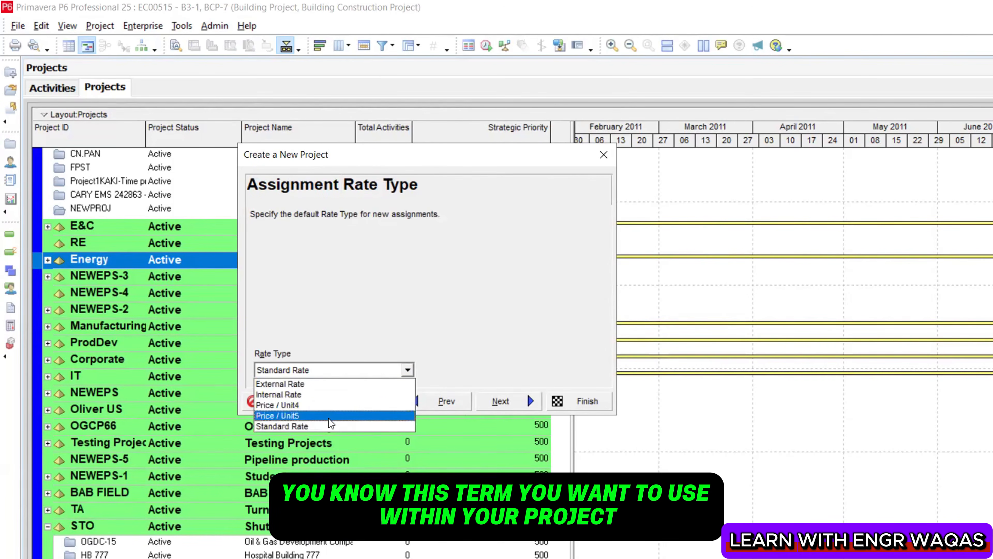
left_click(330, 426)
left_click(499, 403)
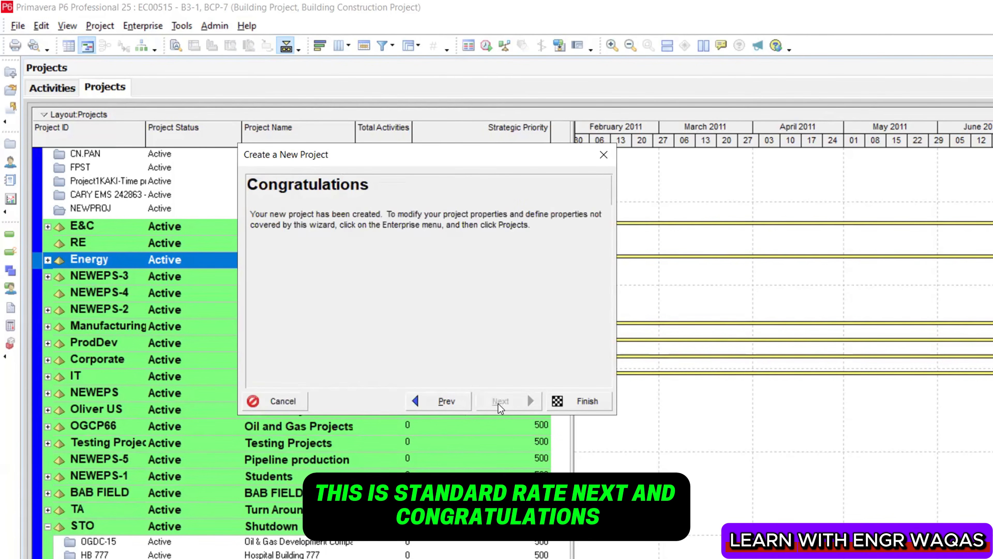
left_click(579, 399)
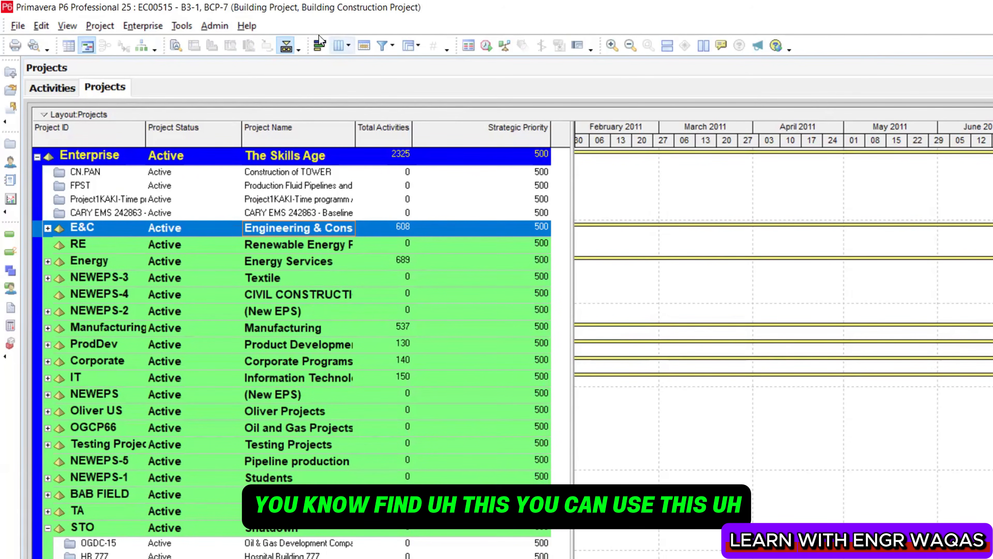
Expand the Engineering & Construction (E&C) EPS to list its projects
scroll(186, 370, "down", 2)
scroll(186, 370, "up", 2)
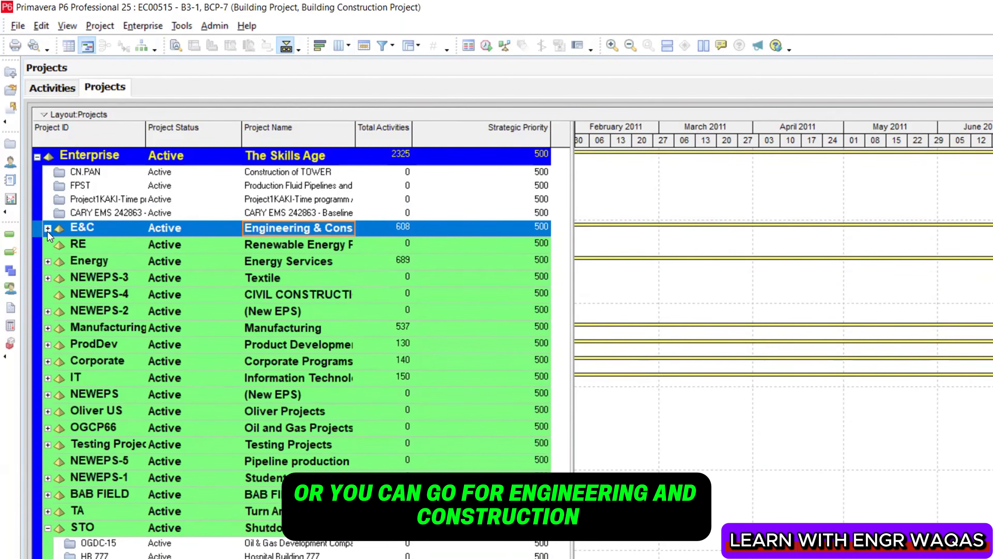
left_click(309, 246)
left_click(309, 234)
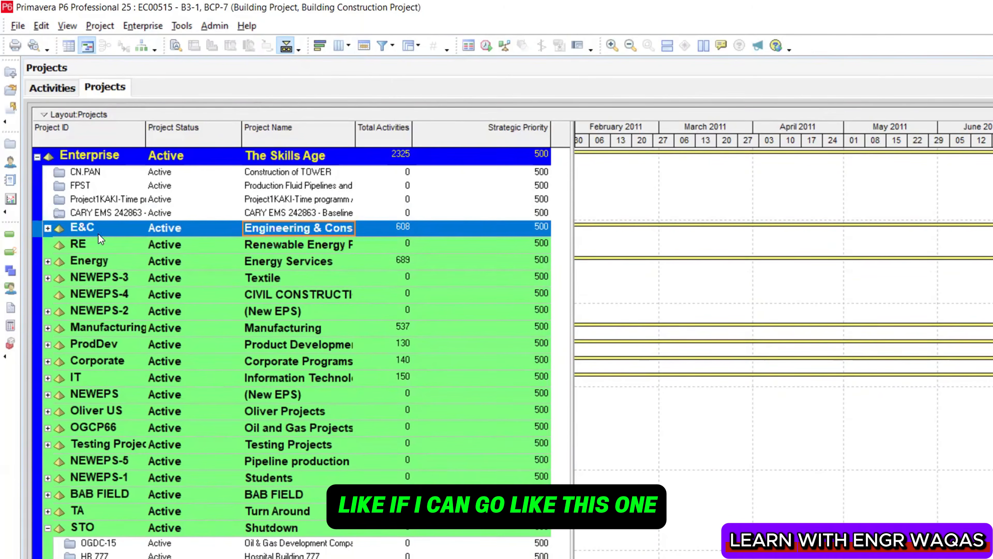
left_click(47, 228)
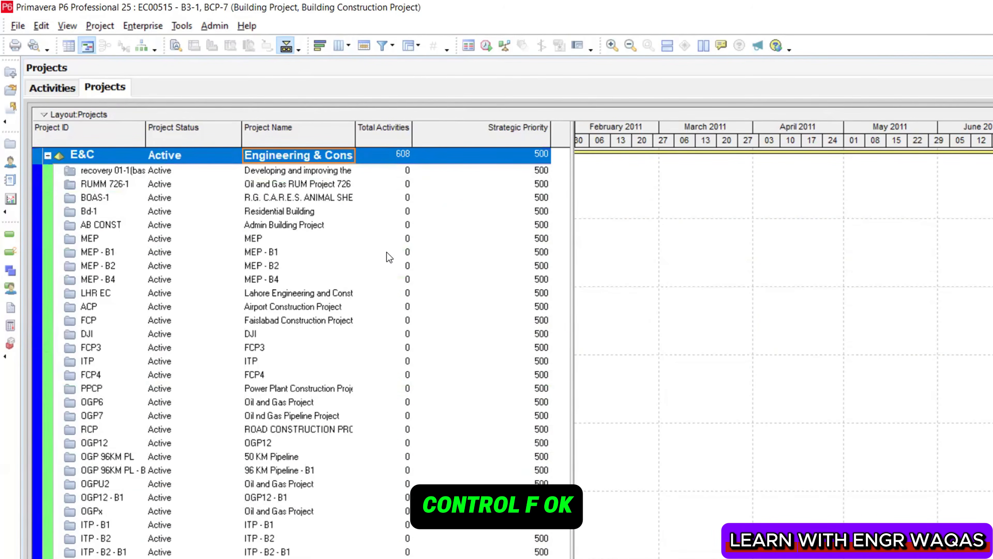
Search the project list downward for BCP
key("ctrl+f")
type("b")
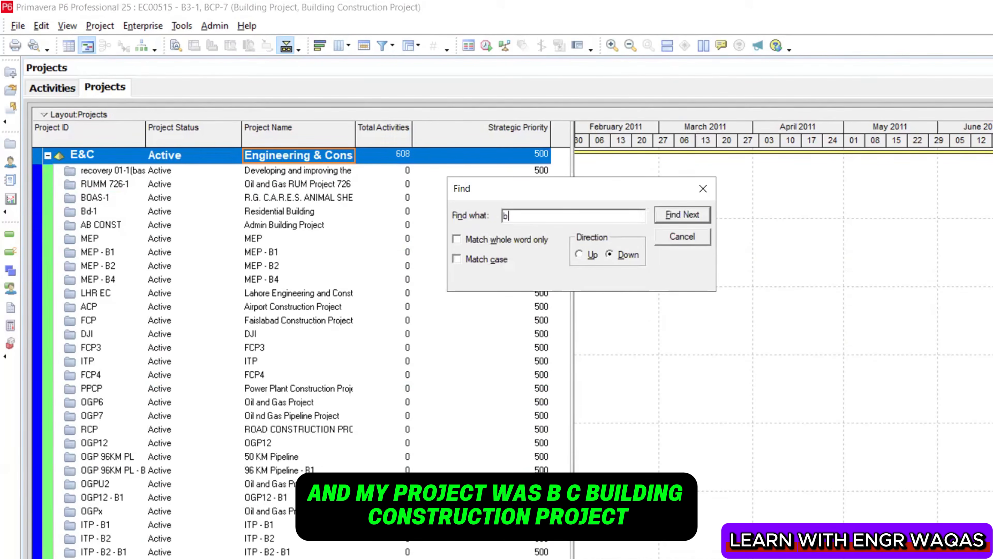
type("cp")
key("BackSpace")
key("BackSpace")
key("BackSpace")
type("BCP")
left_click(694, 217)
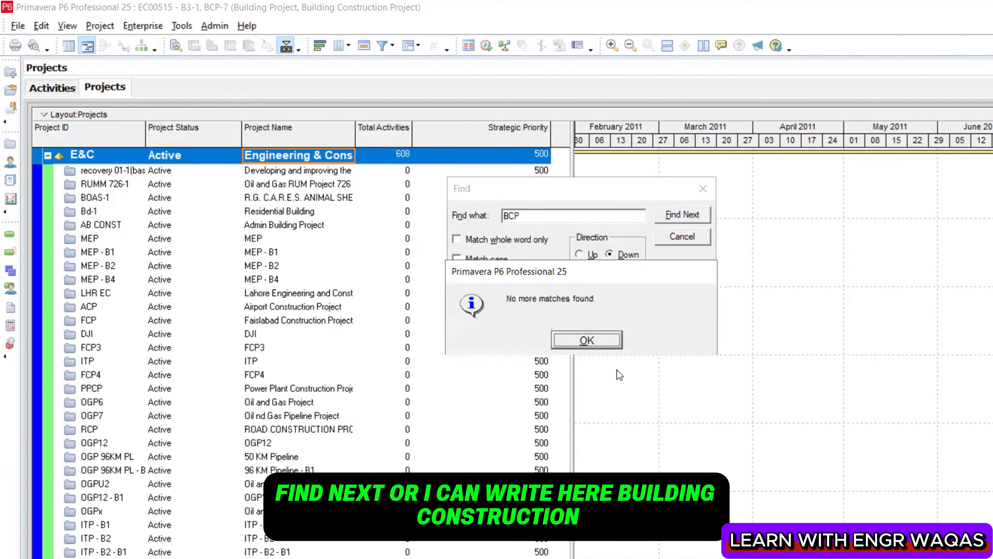
left_click(605, 332)
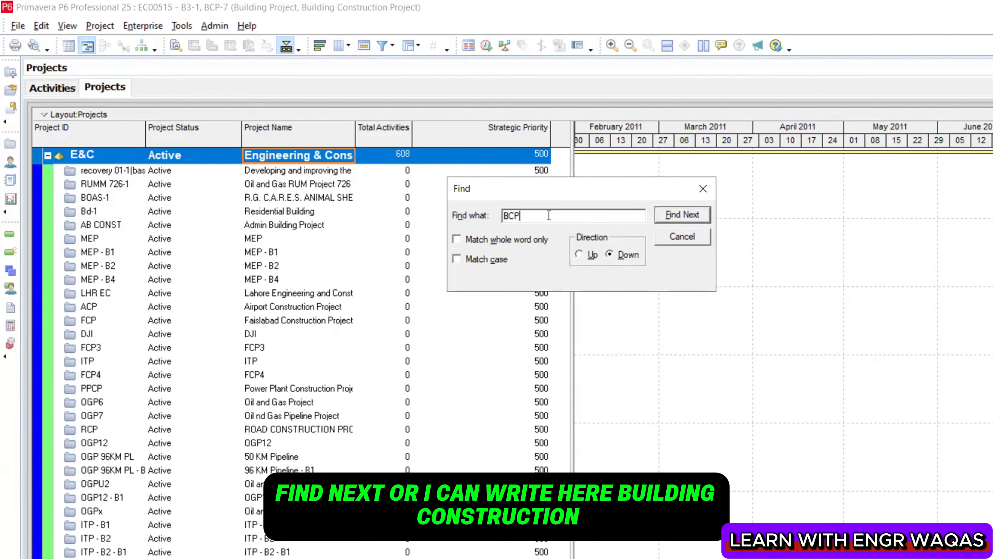
Search the project list for Building Construction Project instead
key("BackSpace")
key("BackSpace")
type("uilding")
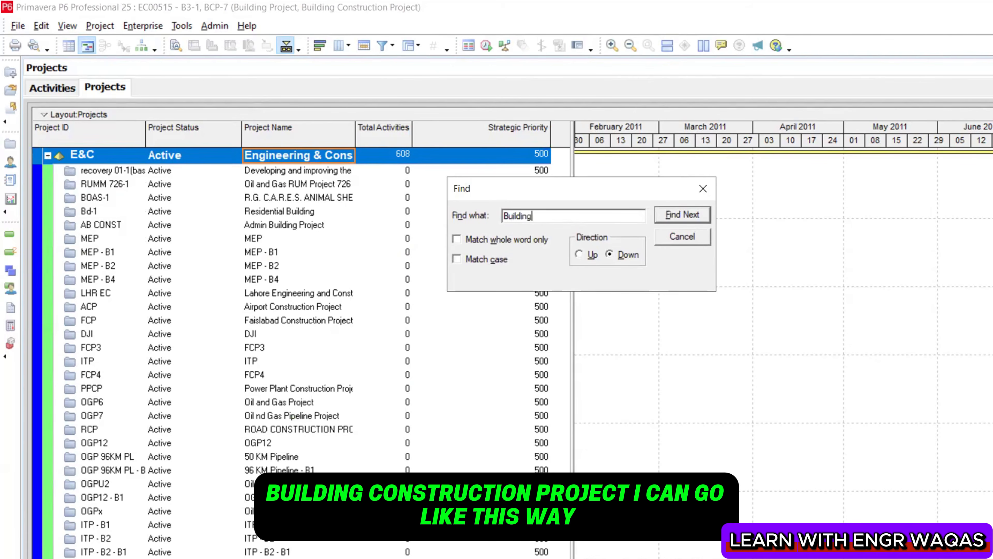
type(" Construction Project")
left_click(671, 218)
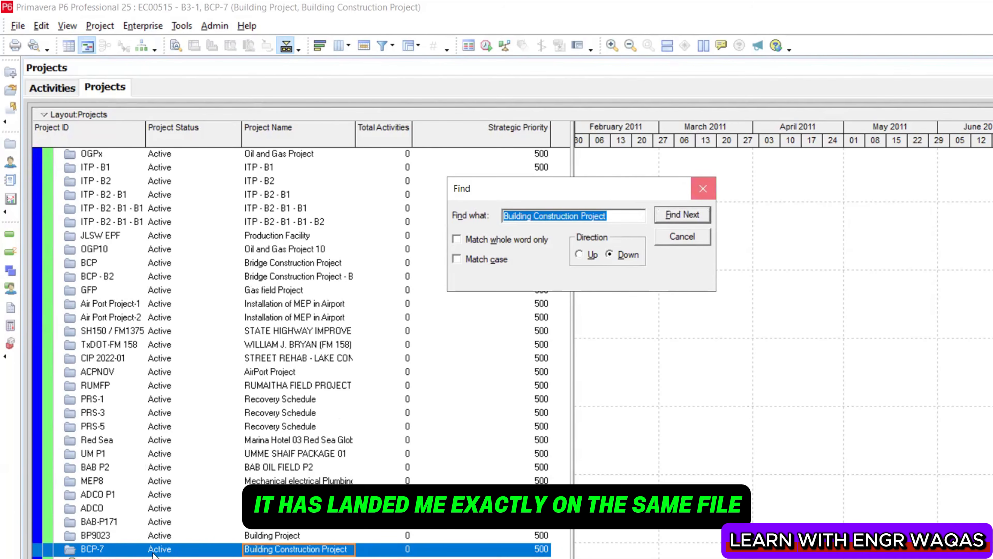
Close the search and open project BCP-7, Building Construction Project
left_click(114, 551)
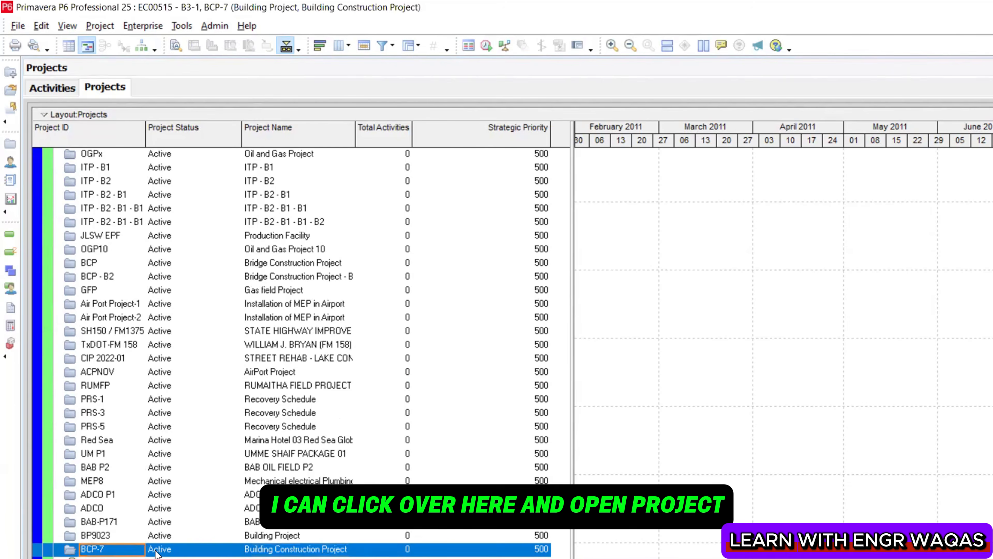
right_click(156, 553)
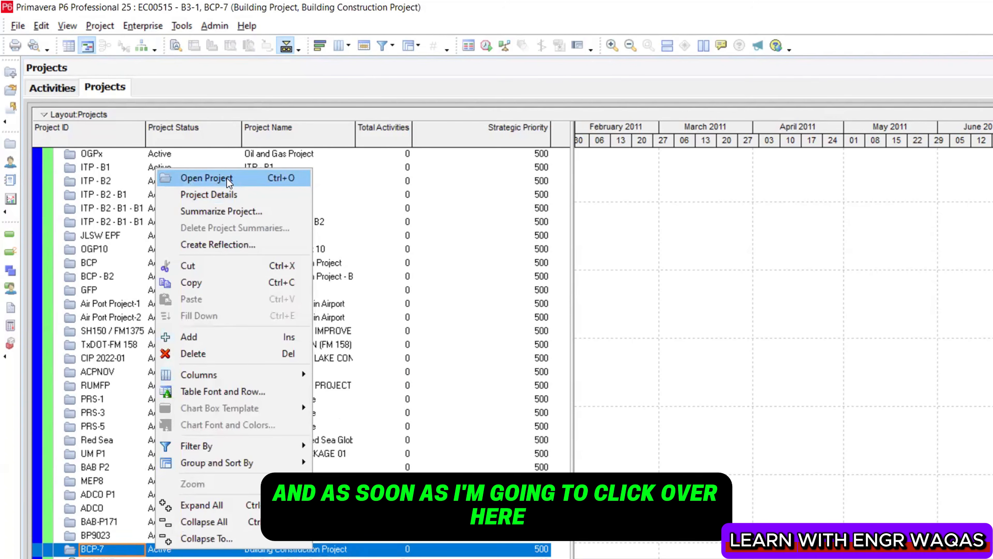
left_click(227, 177)
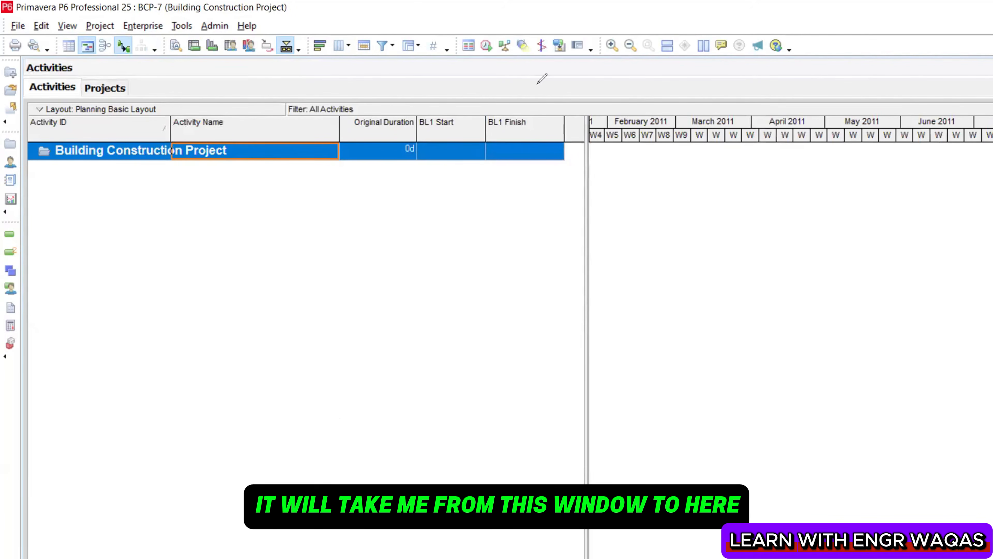
Annotate the screen with a list of required documents: Contractual Milestones, BOQ, Design, QS and WBS TEMPLATES
mouse_move(128, 91)
left_mouse_down()
mouse_move(84, 72)
mouse_move(67, 82)
left_mouse_up()
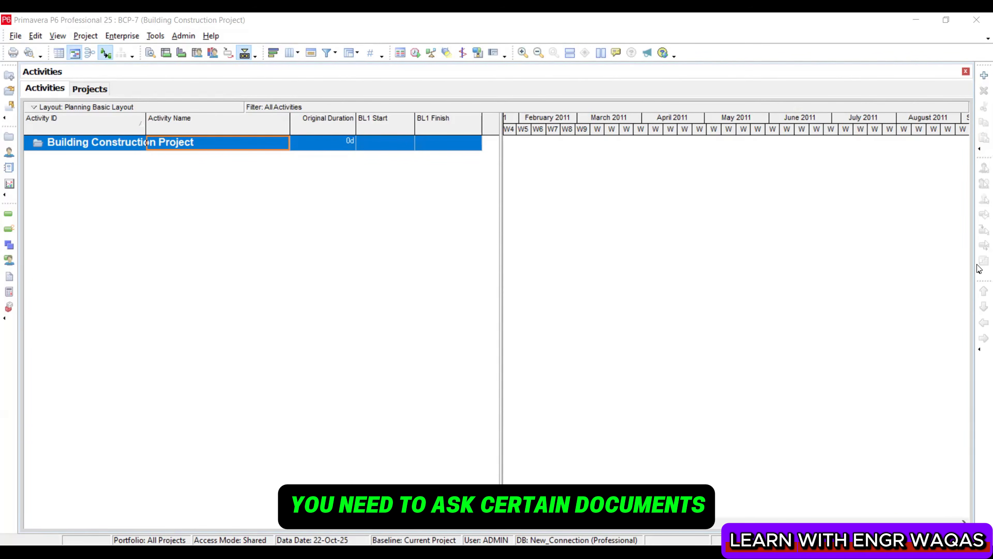
left_click(189, 230)
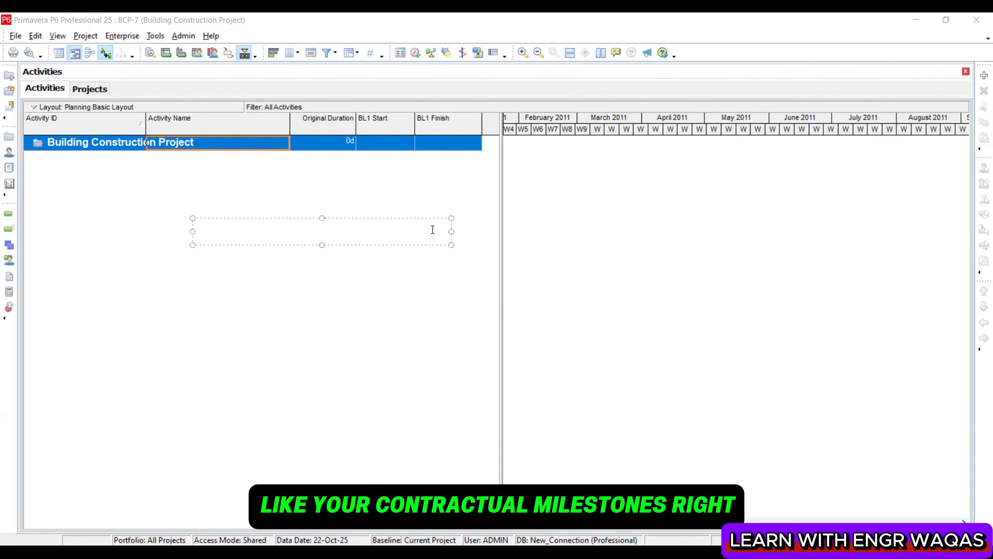
type("Contractual Mi")
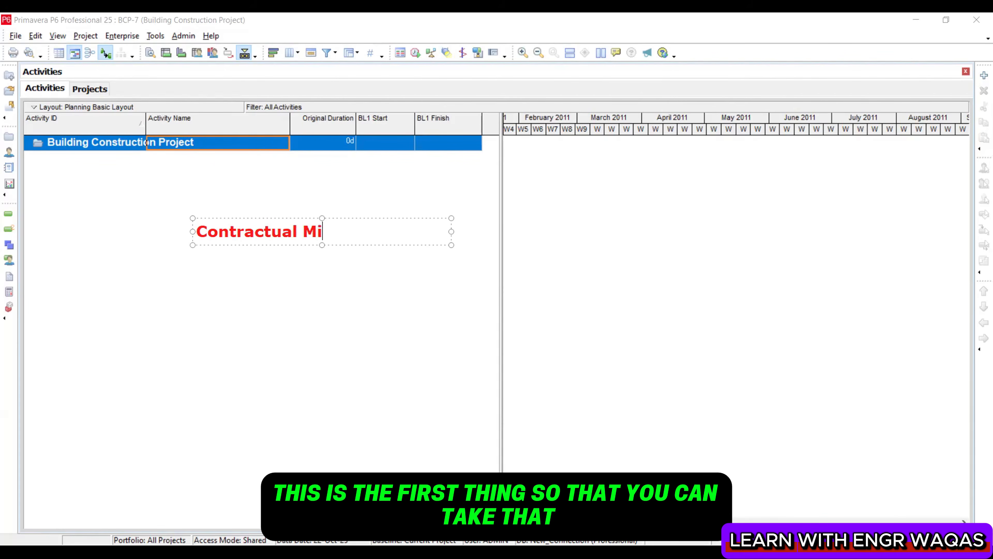
type("lestones")
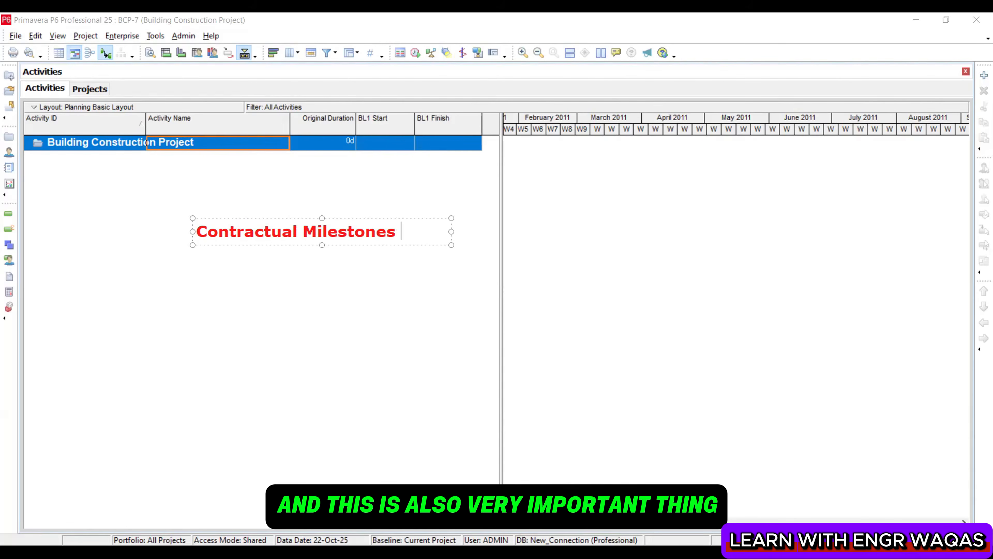
key("Return")
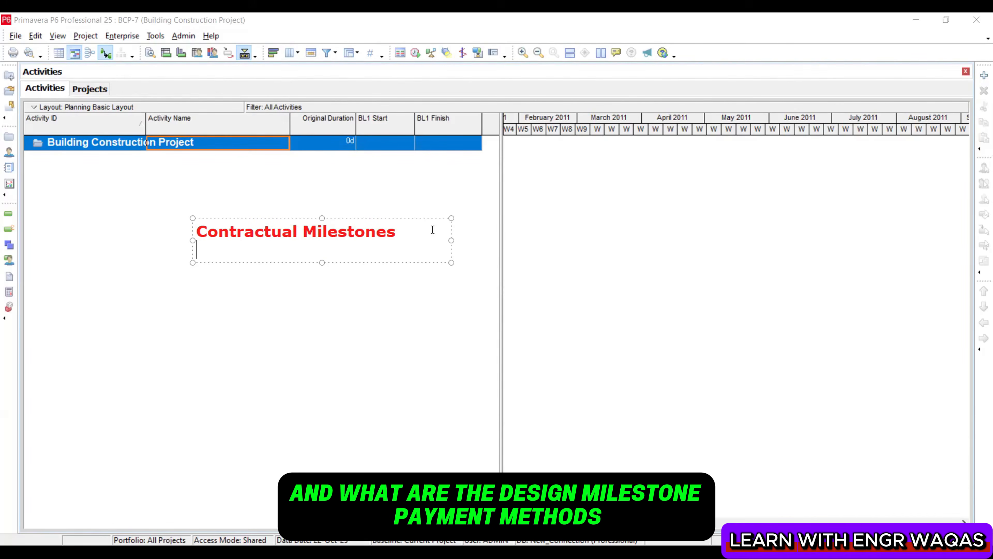
type("BO")
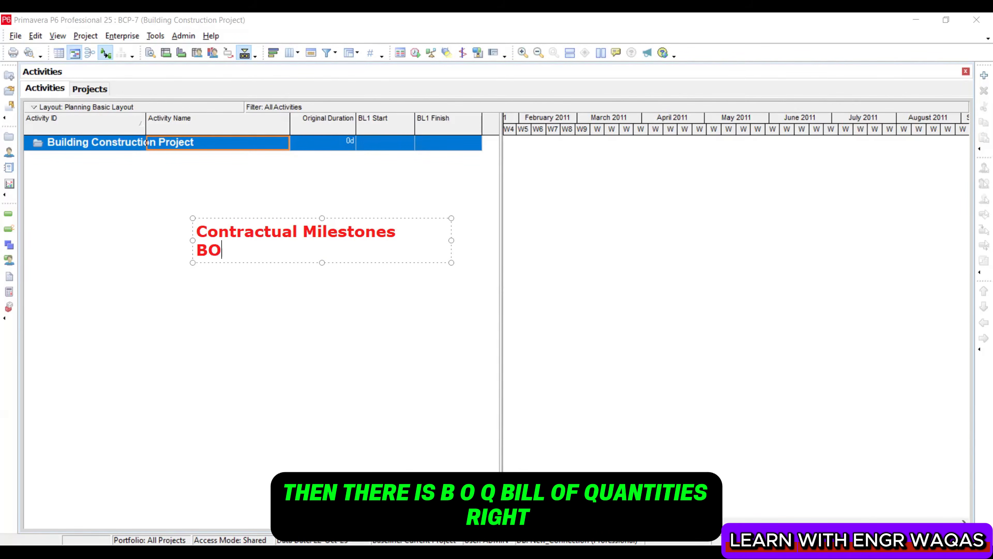
type("Q")
key("Return")
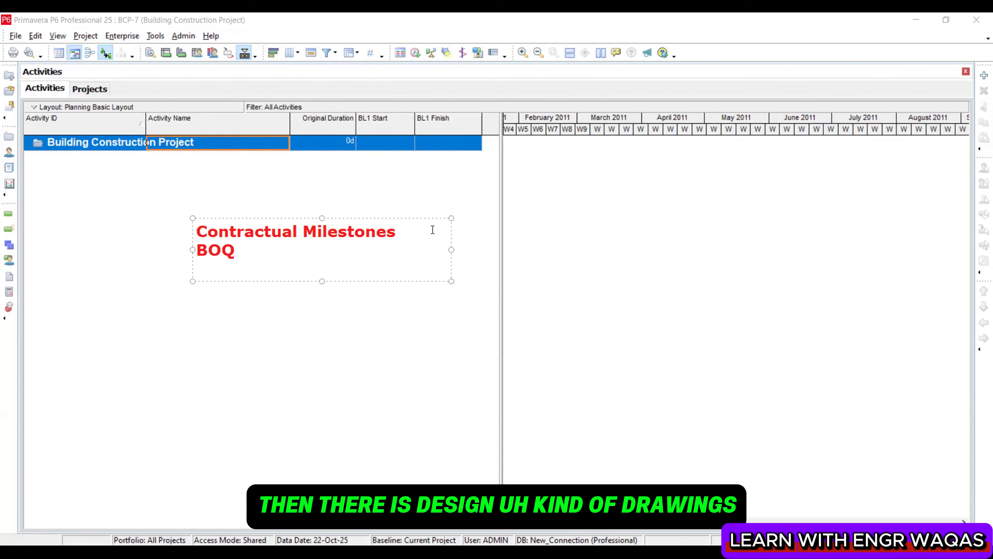
type("Design")
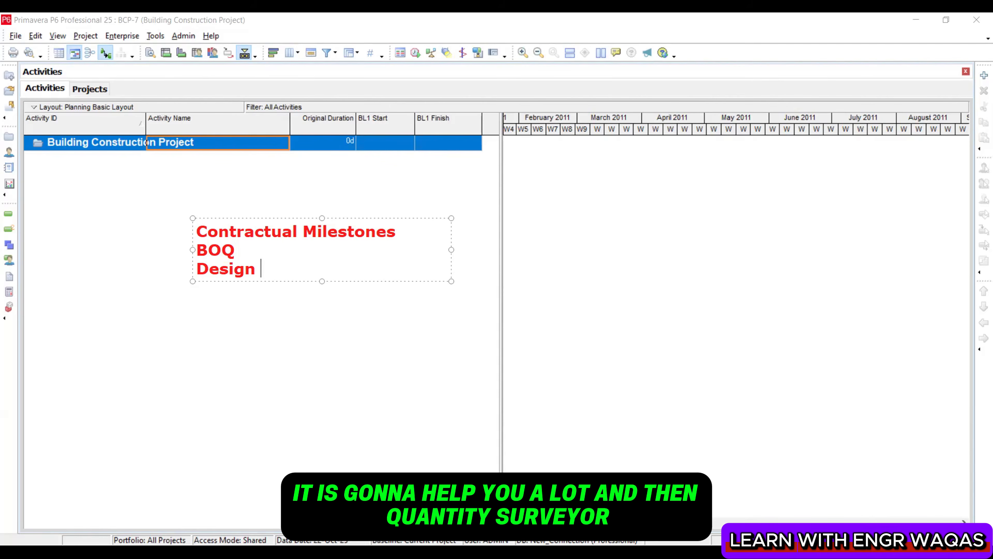
key("Return")
type("QS")
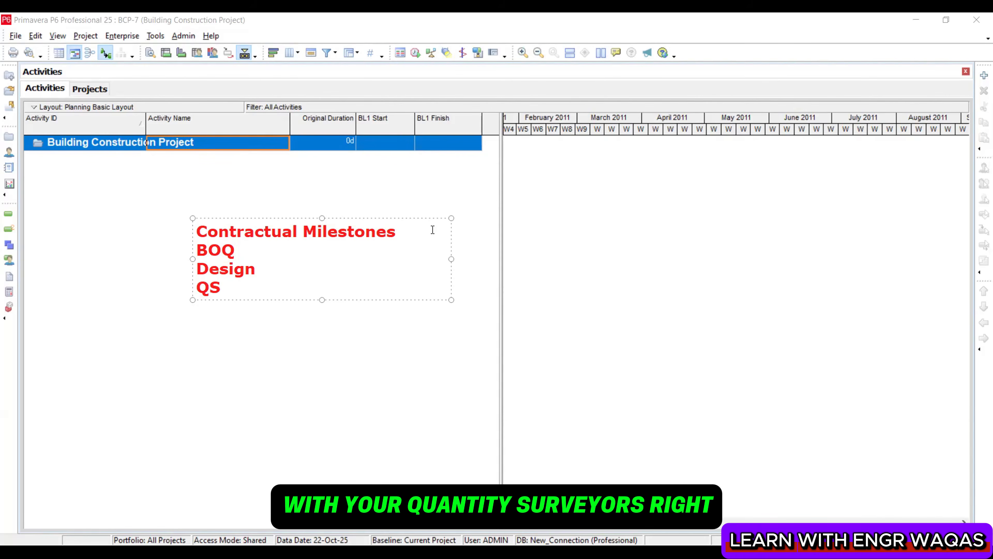
key("Return")
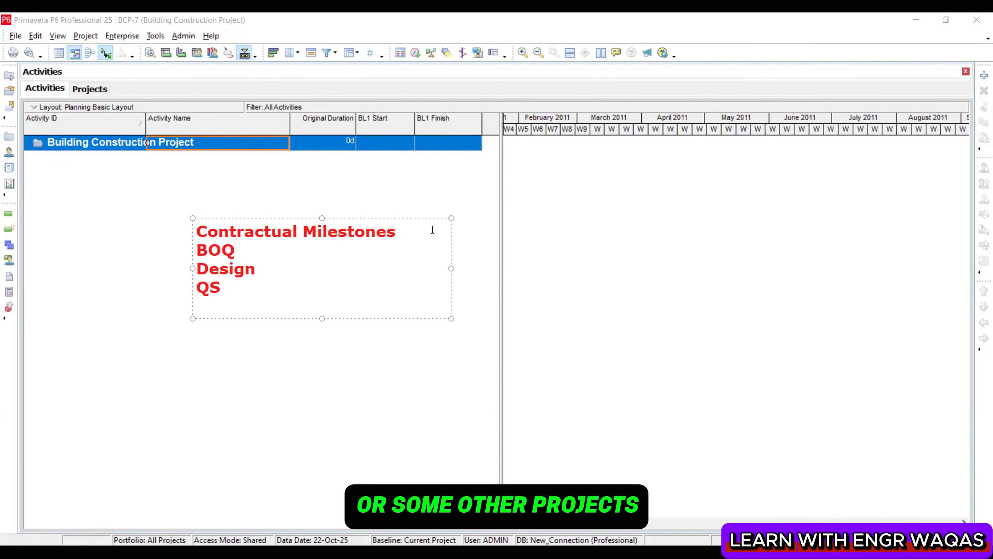
type("WBS TE")
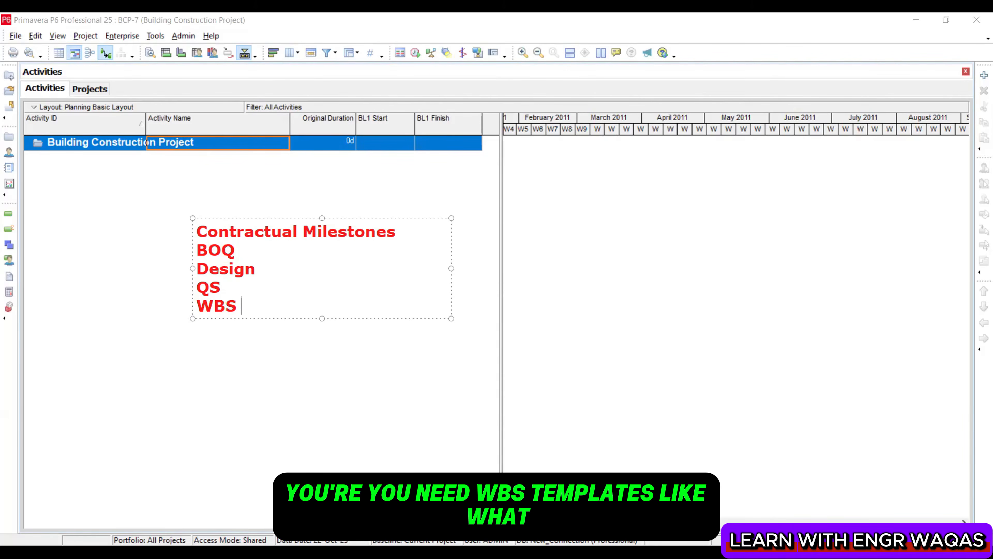
type("MPLATES")
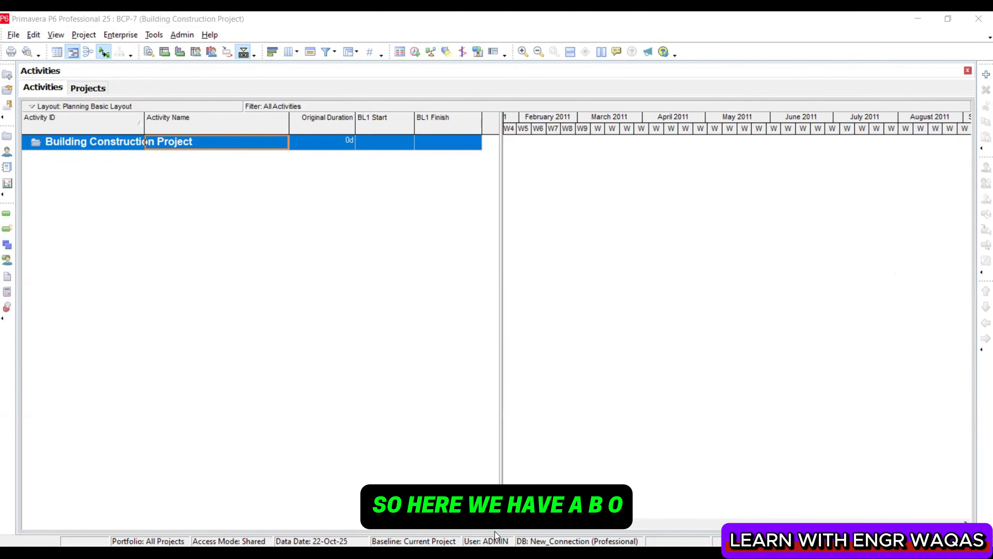
Switch to the Excel bill of quantities and select the footing layout-marking description in cell C4 of the Building wORKS sheet
key("alt+Tab")
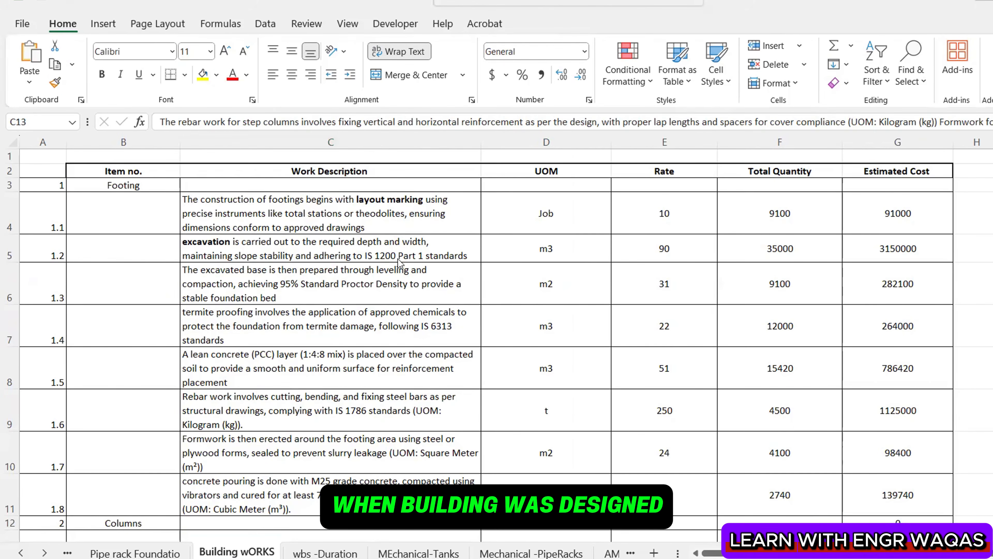
left_click(387, 214)
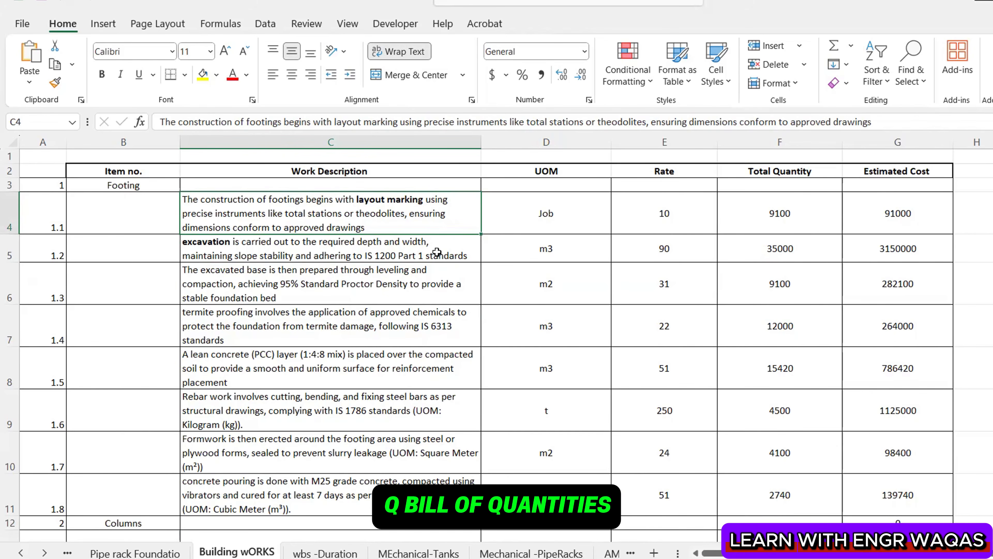
Examine the bill's Work Description, UOM, Rate, Total Quantity and Estimated Cost columns, including the footing layout-marking and excavation items
left_click(376, 142)
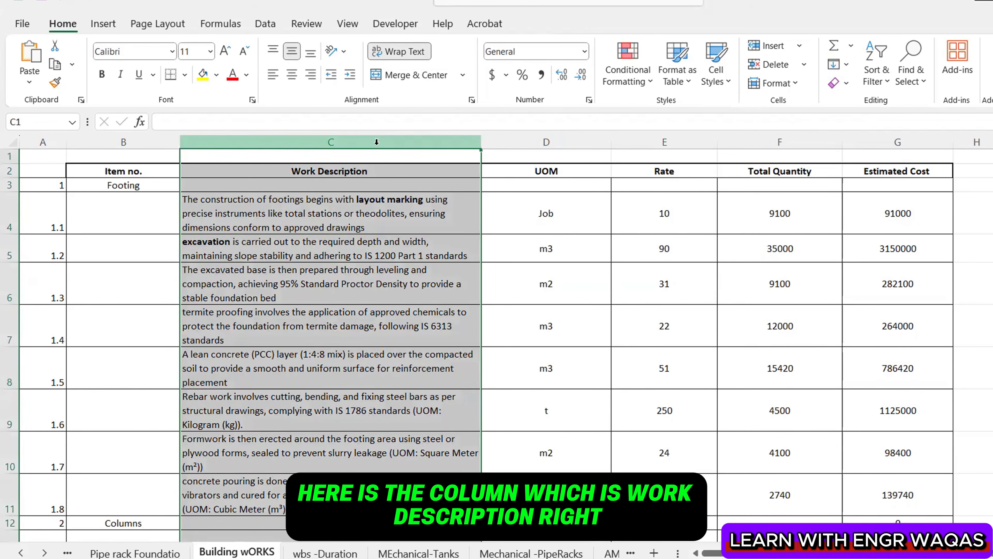
left_click(382, 197)
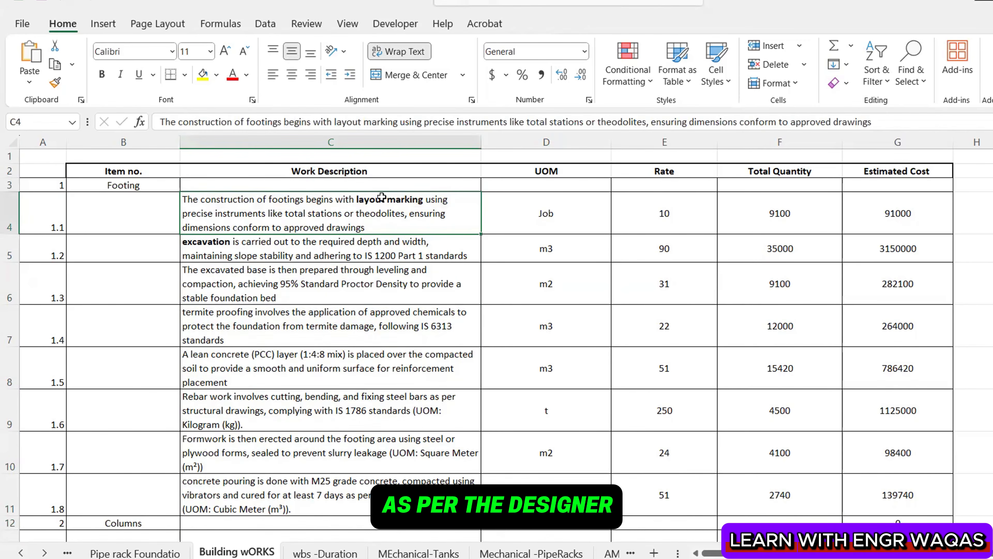
left_click(402, 252)
left_click(400, 213)
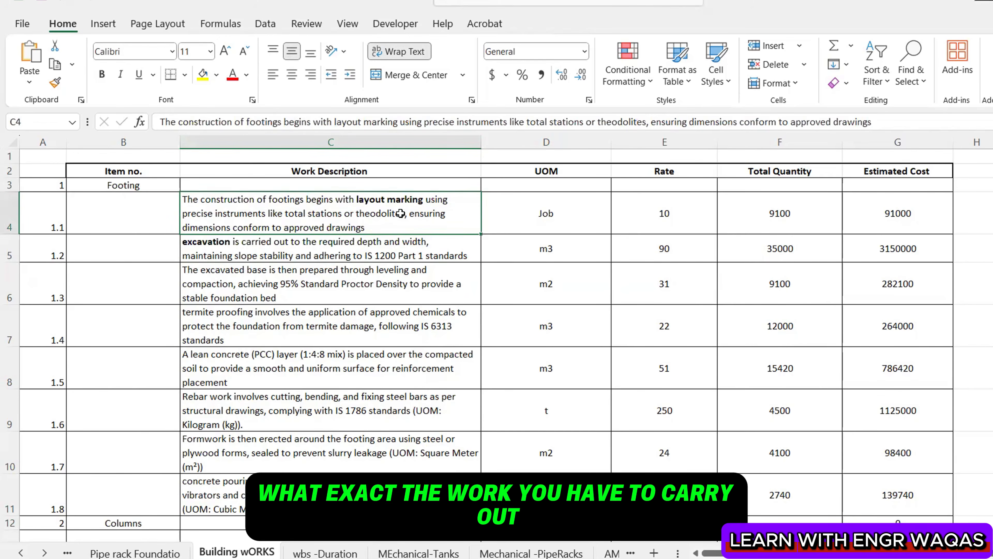
left_click(547, 142)
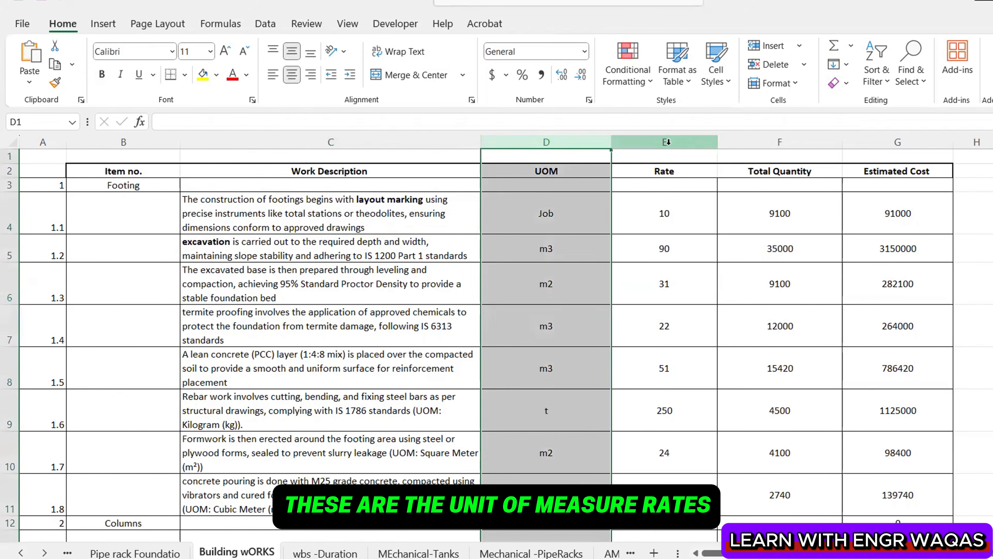
left_click(670, 143)
left_click(778, 143)
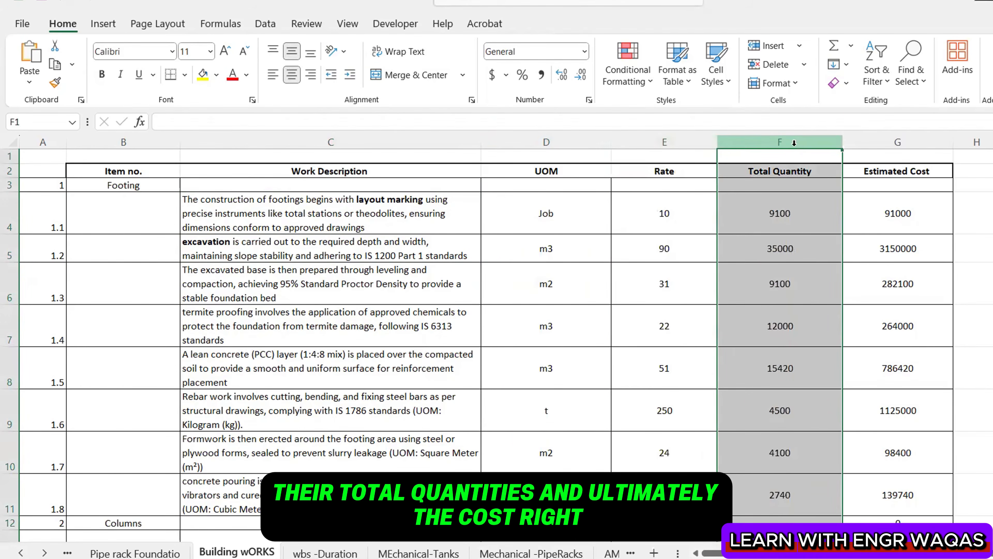
left_click(864, 143)
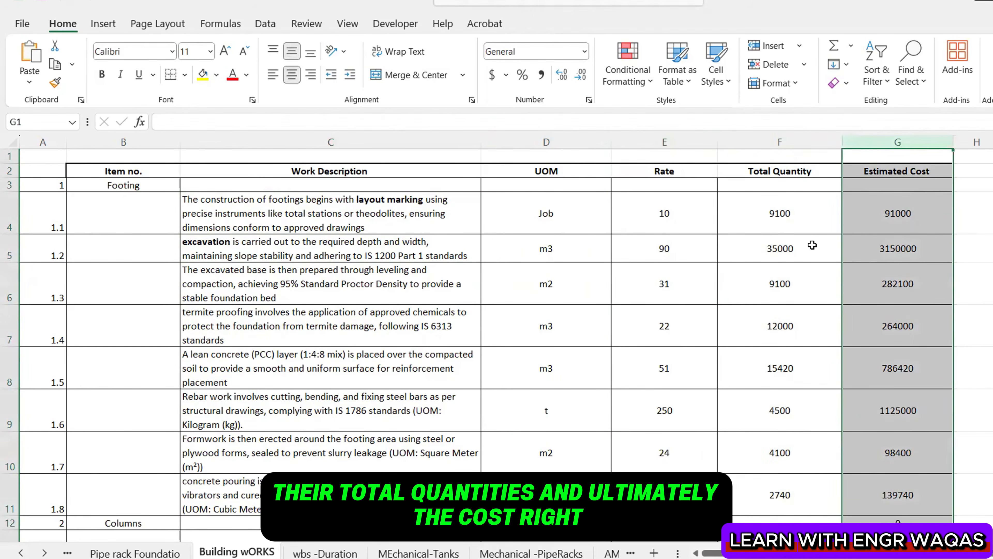
Check the total estimated building cost at the end of the Building wORKS sheet, returning to the first items
scroll(628, 259, "down", 11)
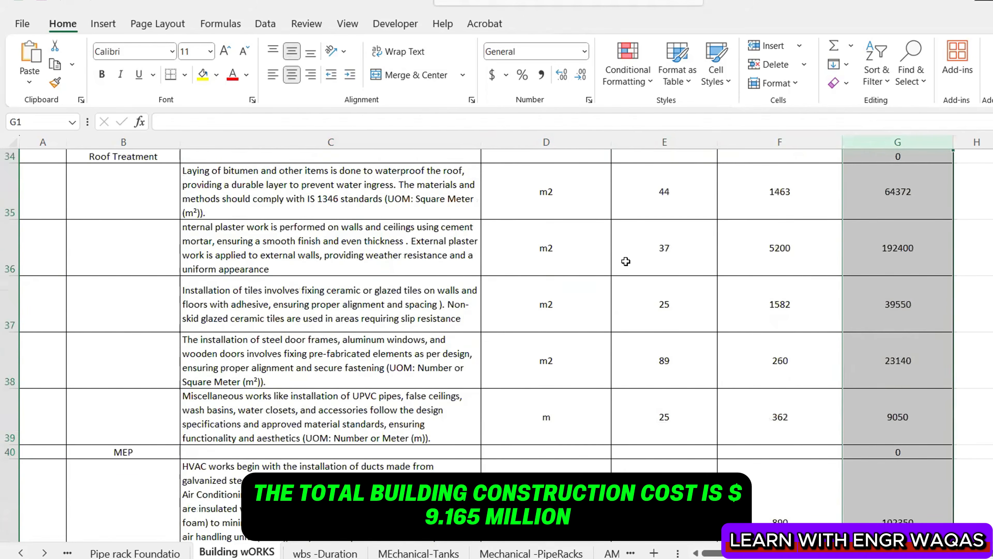
scroll(896, 270, "down", 4)
left_click(939, 270)
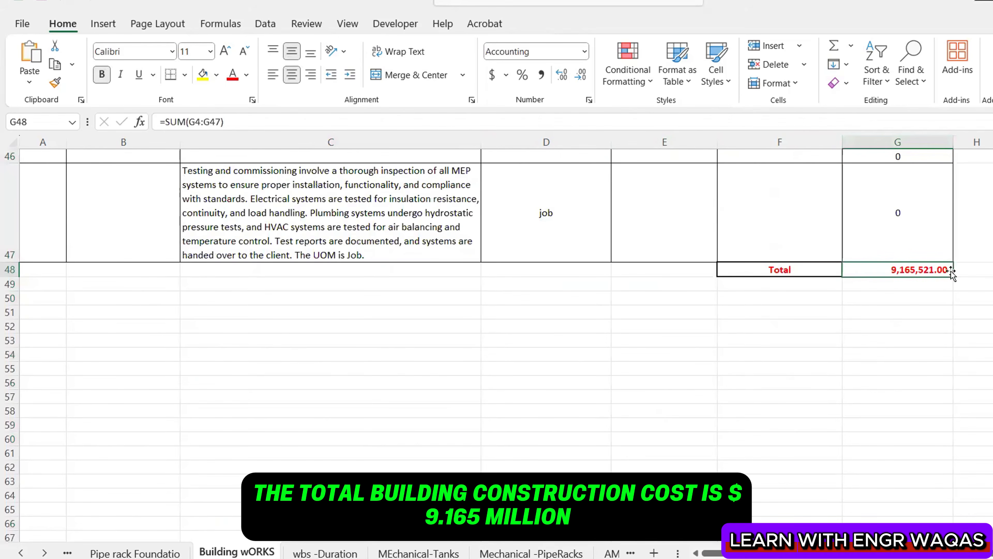
scroll(768, 273, "up", 9)
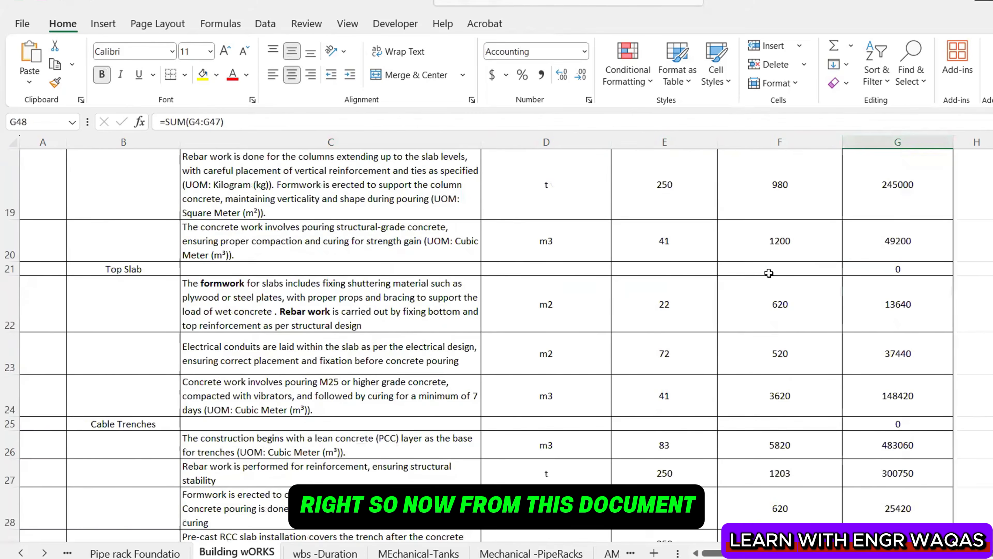
scroll(636, 134, "up", 5)
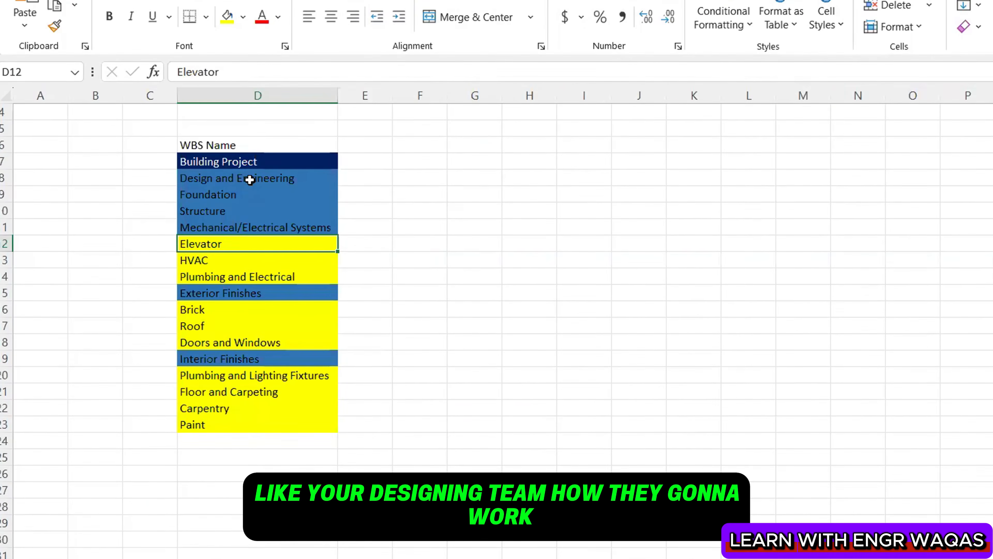
Examine the Design and Engineering, Foundation, Structure and Mechanical/Electrical Systems entries in the WBS Name template
left_click(250, 179)
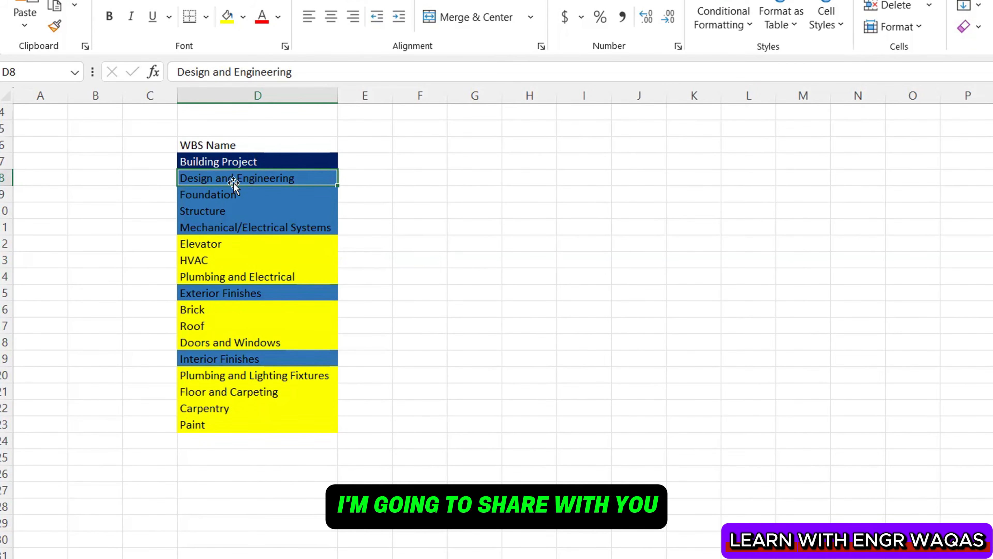
left_click(224, 198)
left_click(231, 212)
left_click(247, 231)
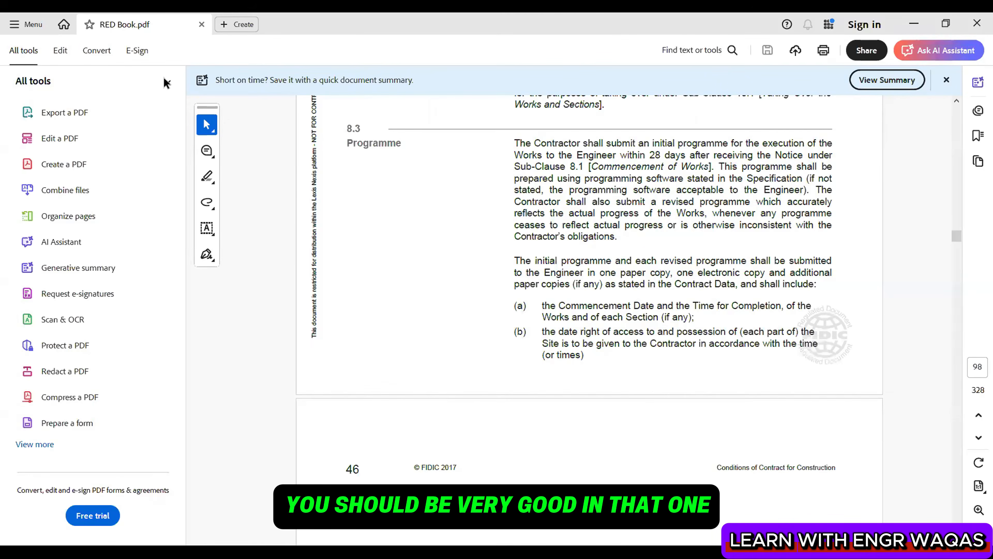
Hide the tools pane in RED Book.pdf and read the first paragraph of clause 8.3 Programme
left_click(165, 84)
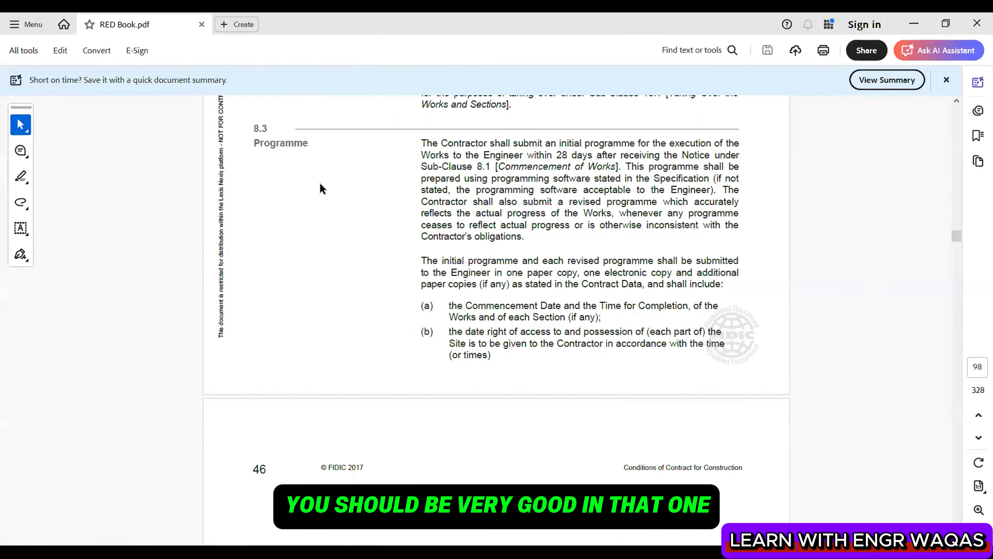
scroll(341, 283, "up", 2)
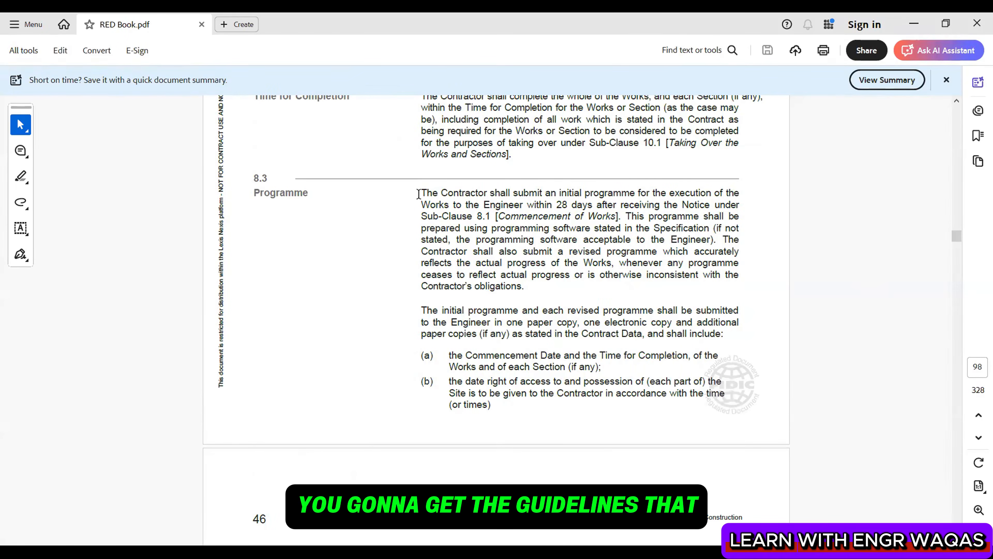
left_click_drag(420, 192, 500, 277)
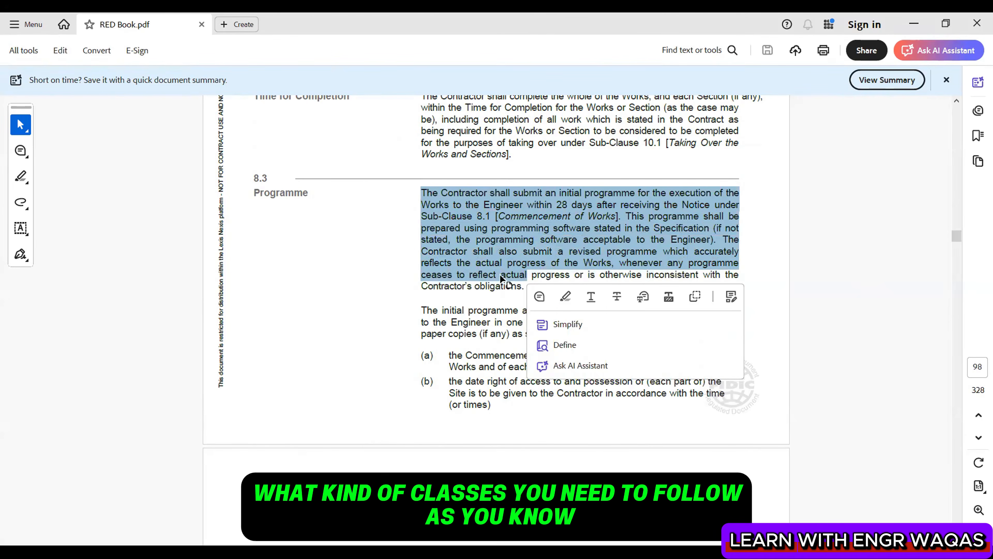
left_click(388, 270)
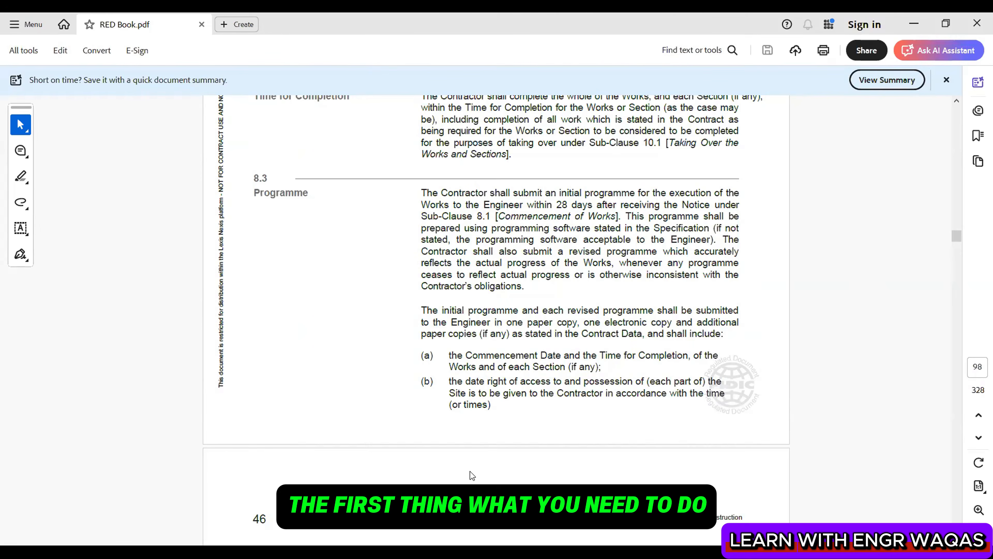
Switch back to the Gas Project BOQ workbook in Excel and review the Footing, Columns and Beams categories in column B
key("alt+Tab")
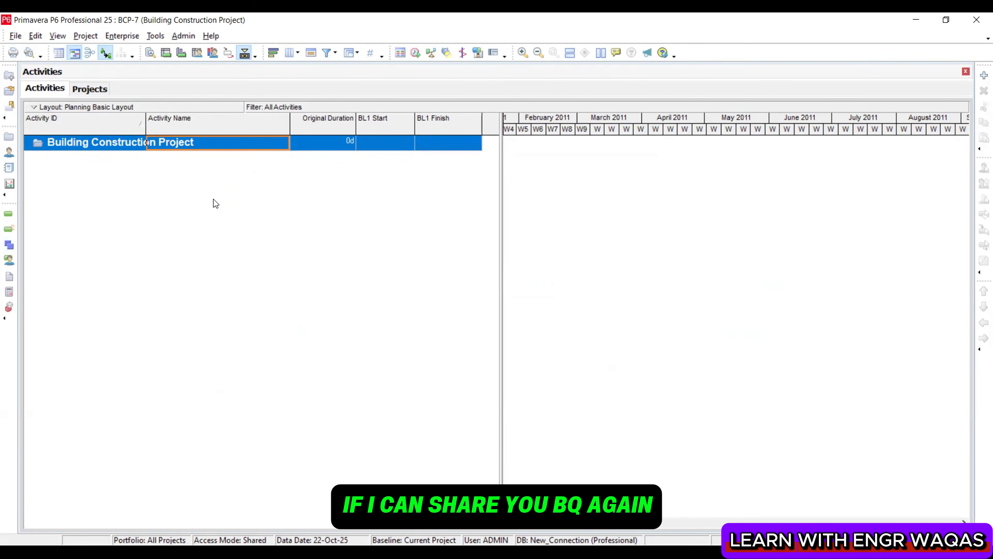
key("alt+Tab")
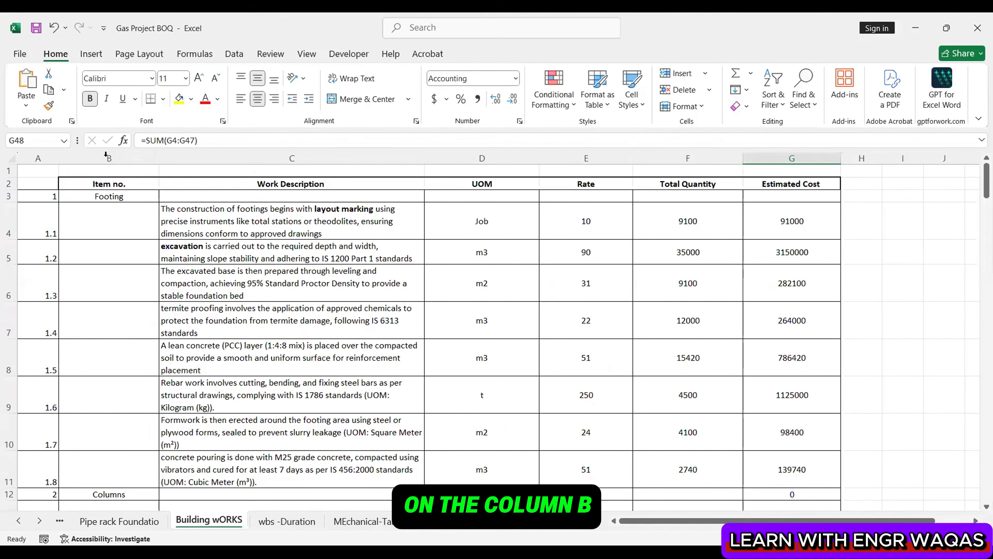
left_click(106, 157)
left_click(131, 195)
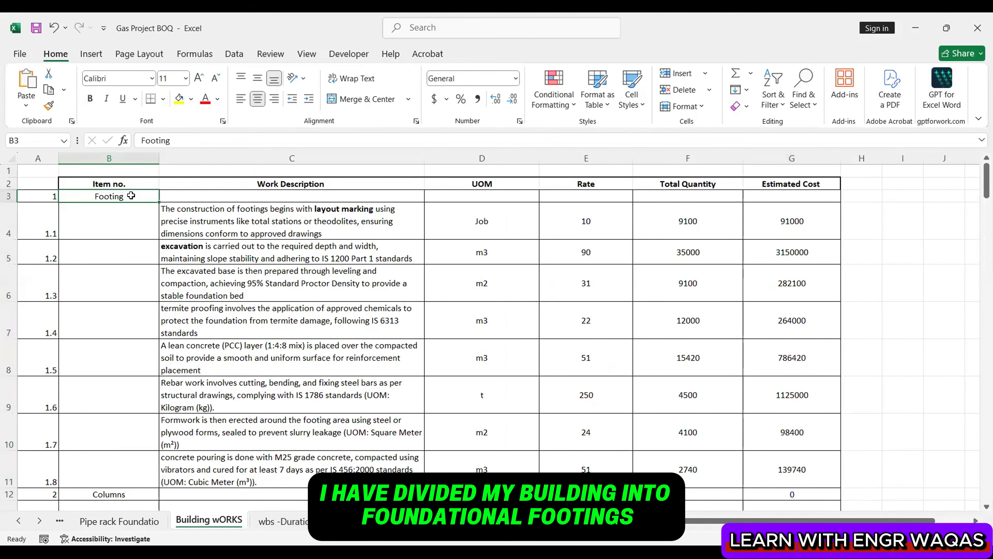
scroll(131, 196, "down", 1)
scroll(133, 352, "down", 3)
left_click(133, 354)
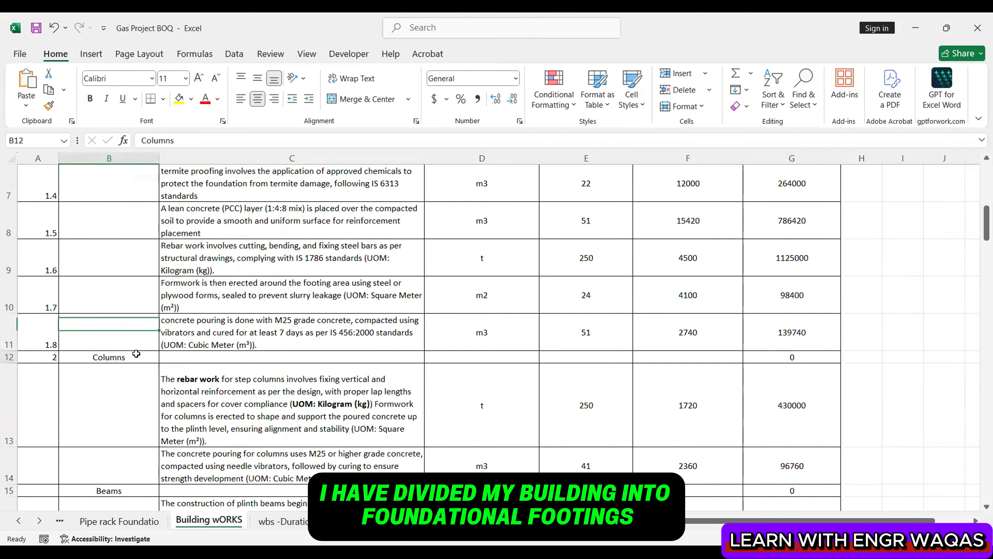
scroll(133, 321, "down", 5)
left_click(131, 293)
scroll(131, 303, "down", 2)
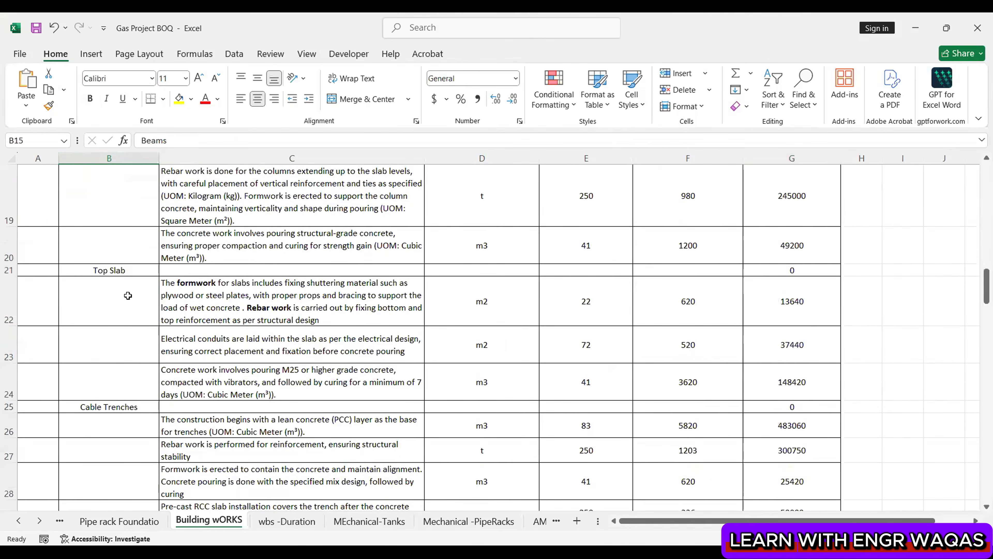
Compare the column B categories with the detailed footing work descriptions in column C
left_click(125, 158)
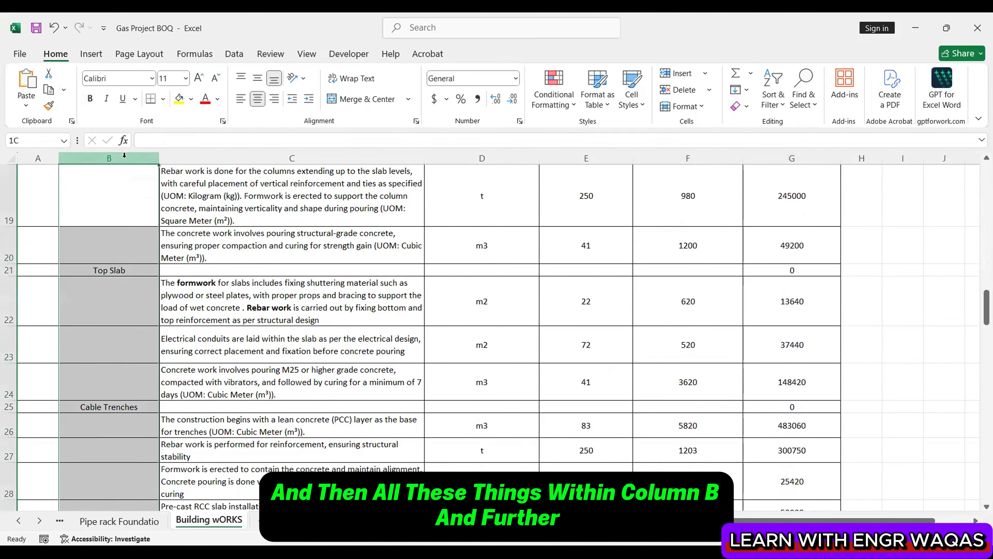
scroll(215, 301, "up", 4)
scroll(215, 300, "up", 2)
left_click(112, 156)
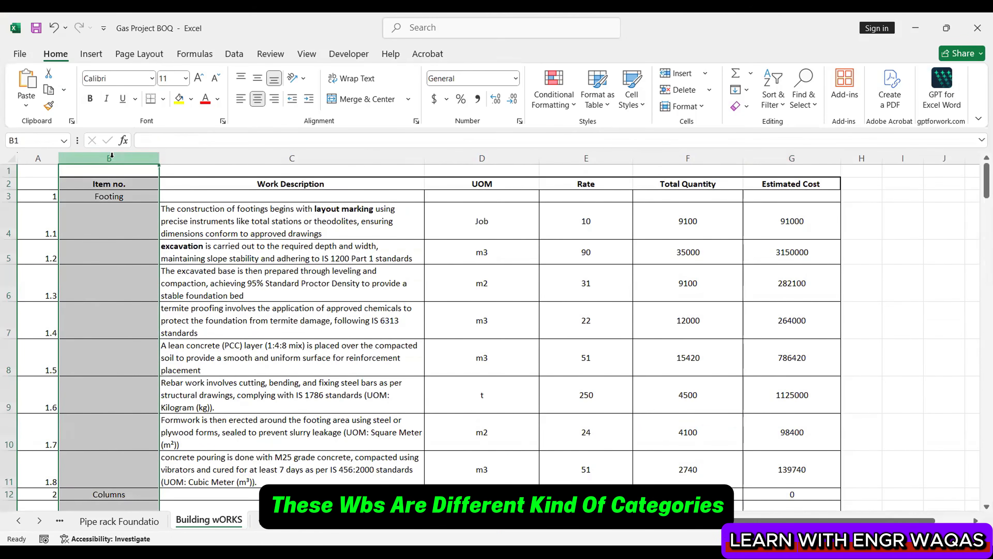
left_click(208, 210)
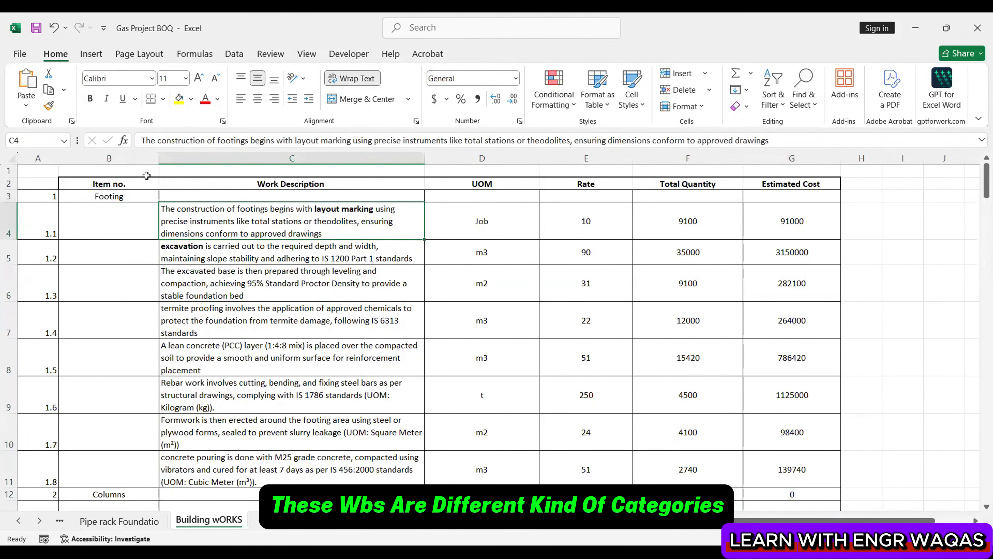
left_click(133, 163)
left_click(260, 222)
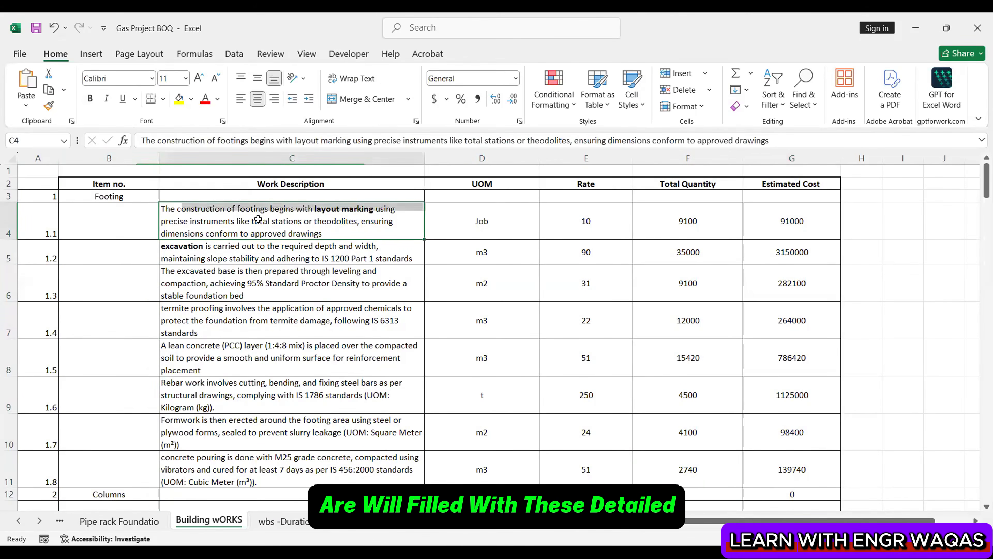
left_click(269, 250)
left_click(295, 290)
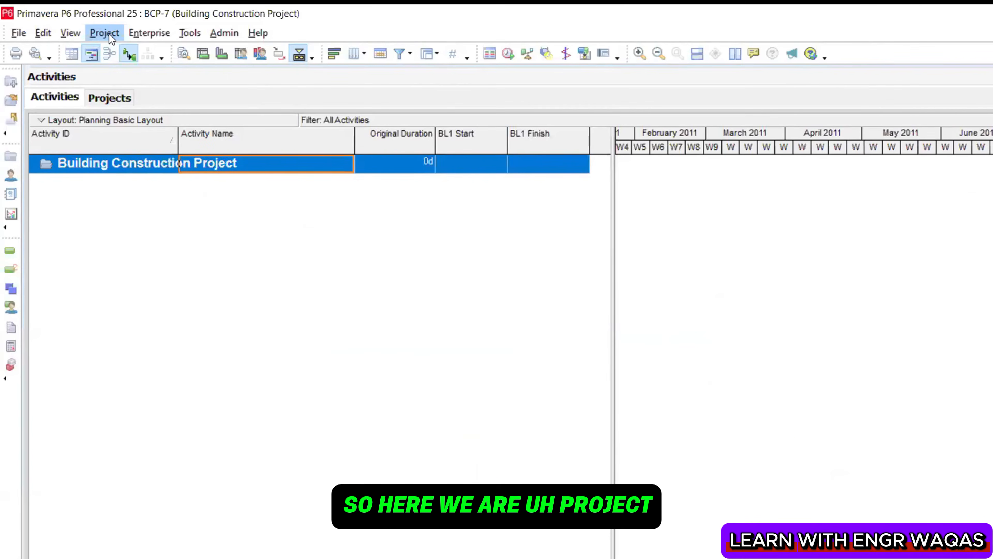
Open the WBS view of BCP-7 in Primavera P6 and add a WBS element named Design and Engineering under the project
left_click(104, 33)
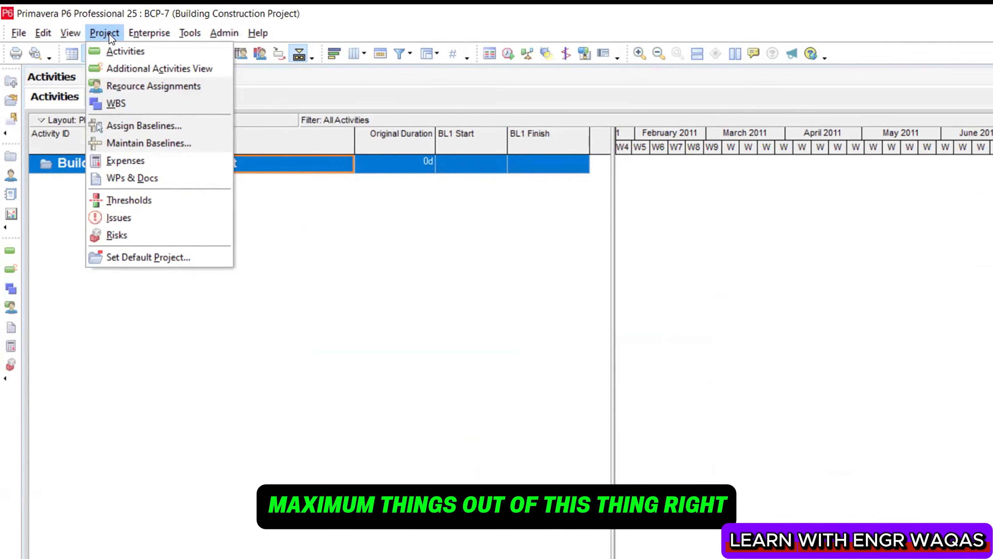
left_click(119, 103)
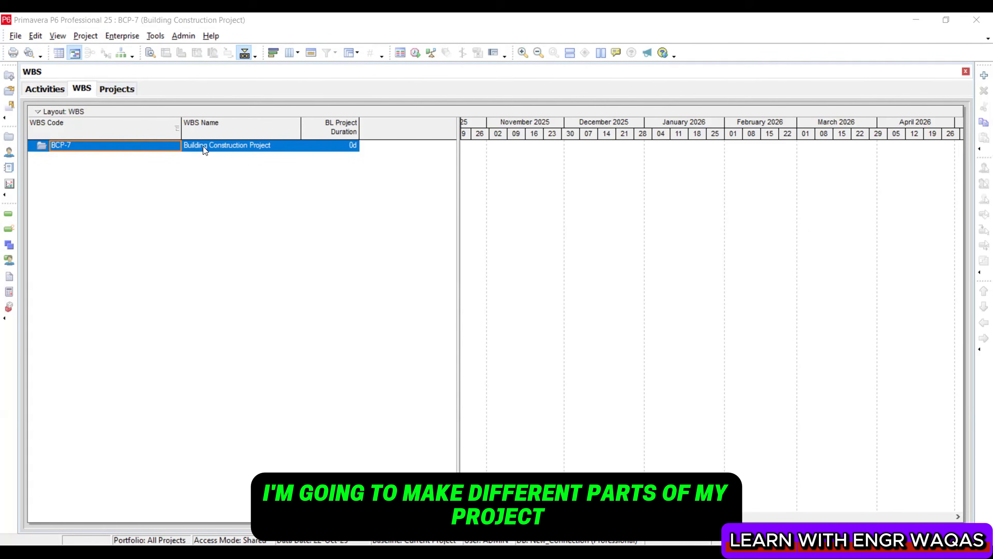
right_click(203, 146)
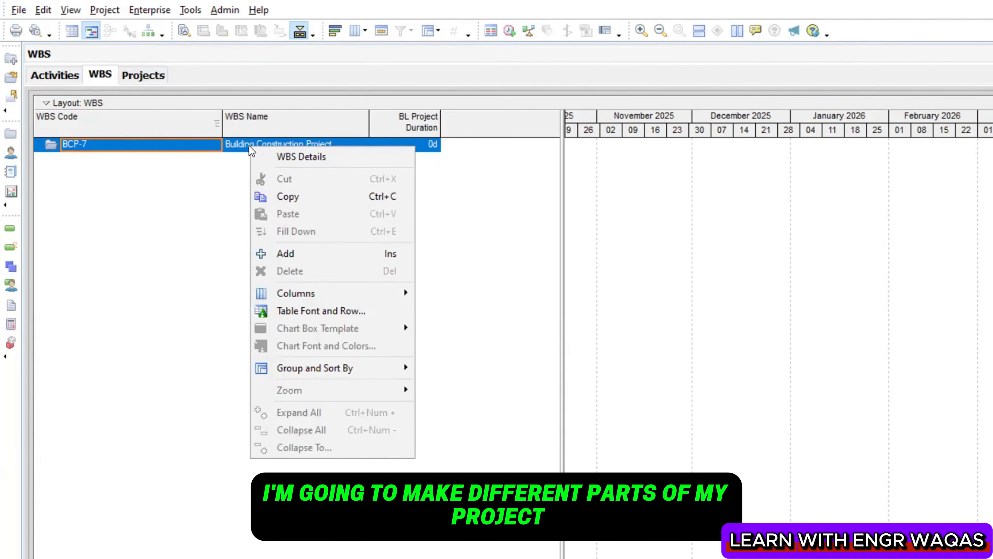
left_click(311, 254)
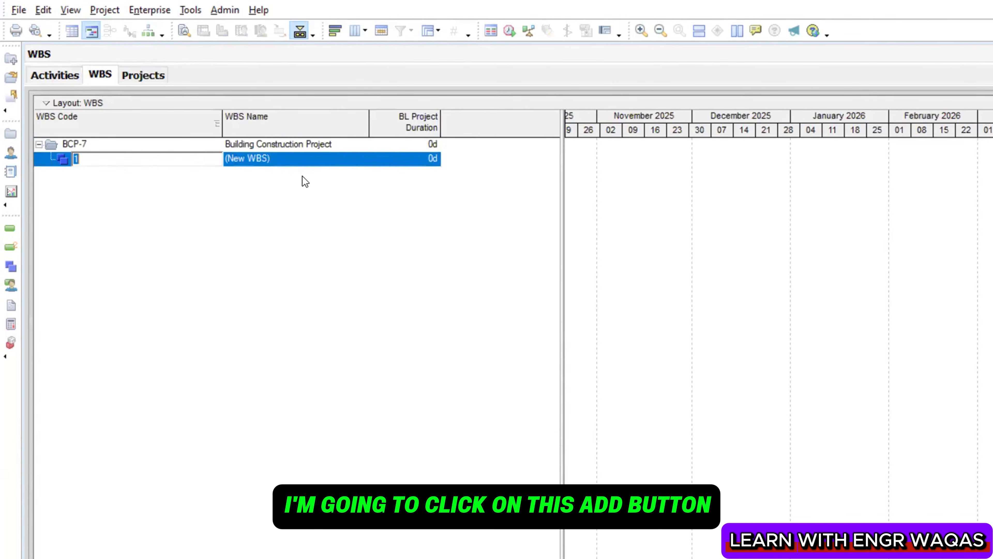
left_click(301, 160)
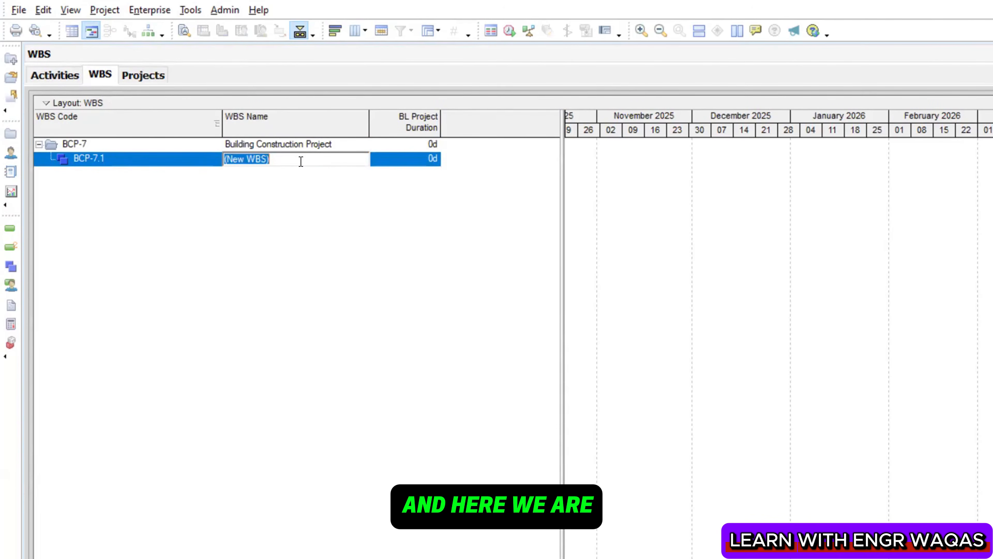
type("Desig")
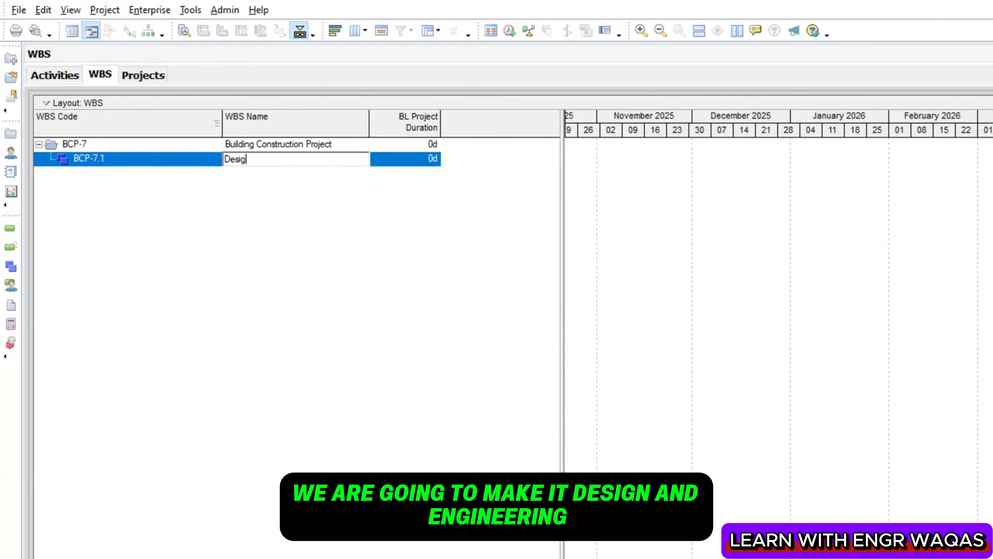
type("n and Engineering")
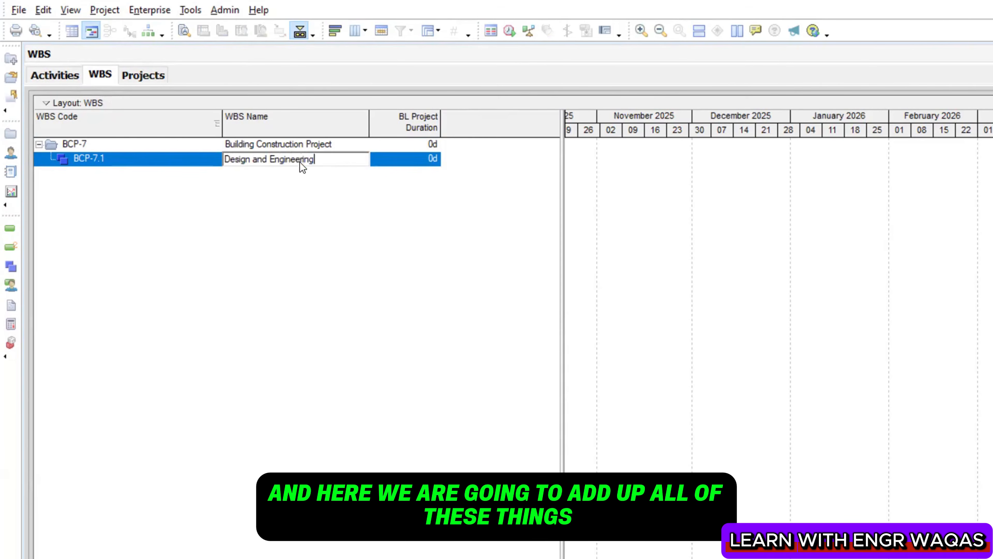
key("Return")
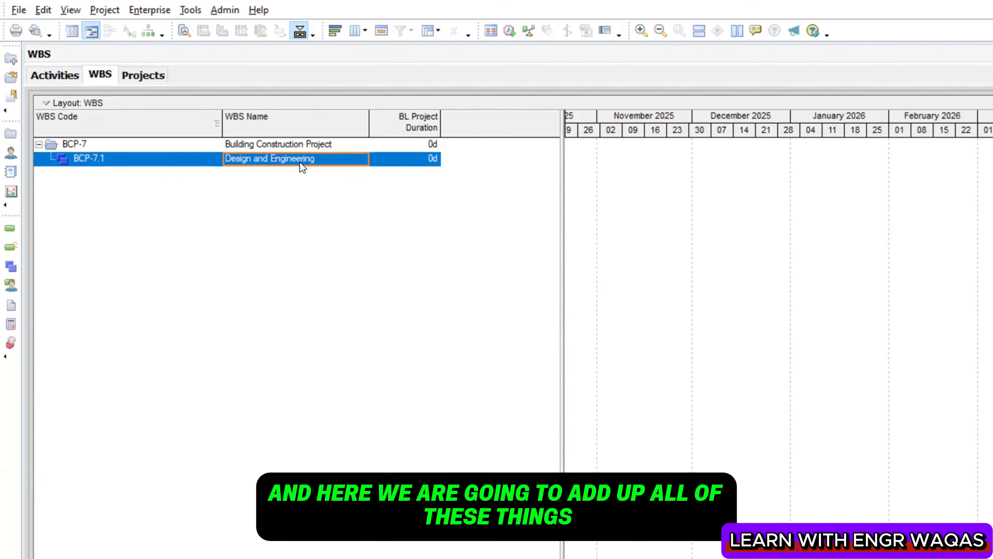
Add a WBS element named Foundations directly under Building Construction Project
left_click(300, 144)
right_click(302, 146)
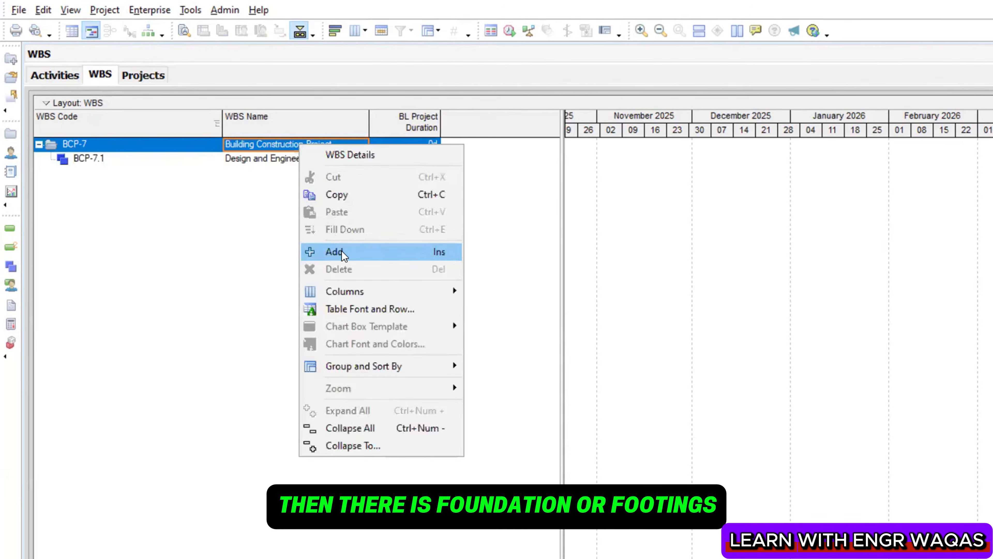
left_click(343, 254)
left_click(282, 174)
type("F")
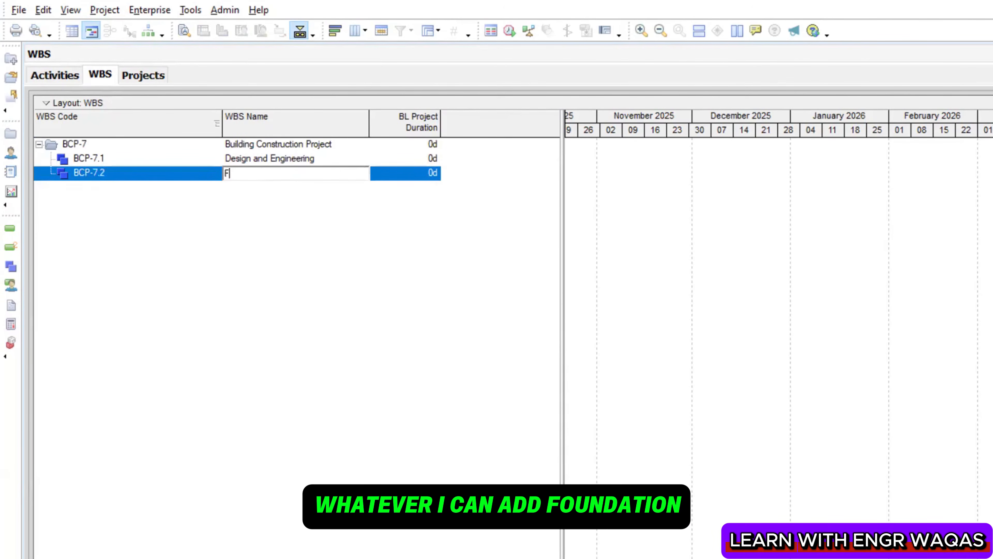
type("oundations")
key("Return")
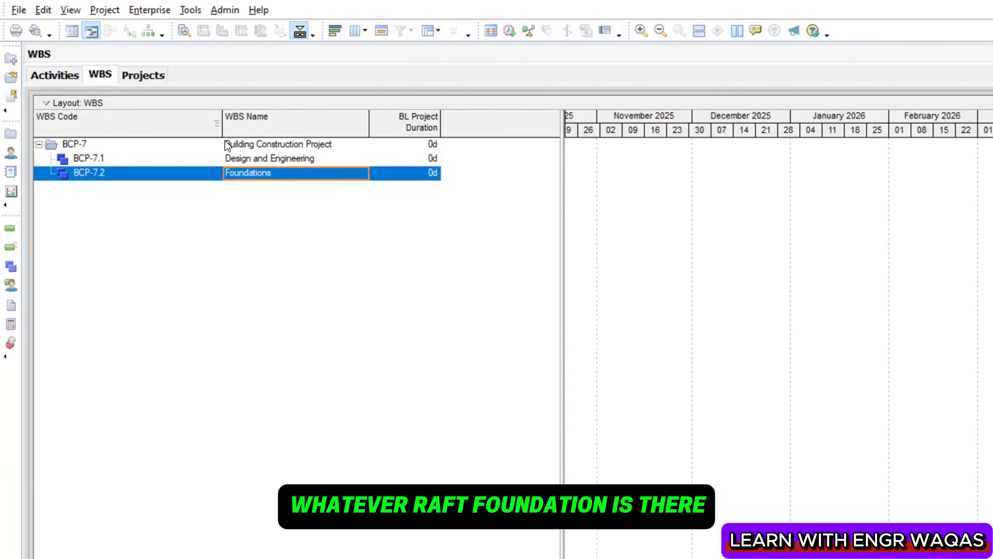
Add a WBS element named Structures directly under Building Construction Project
left_click(235, 144)
right_click(235, 143)
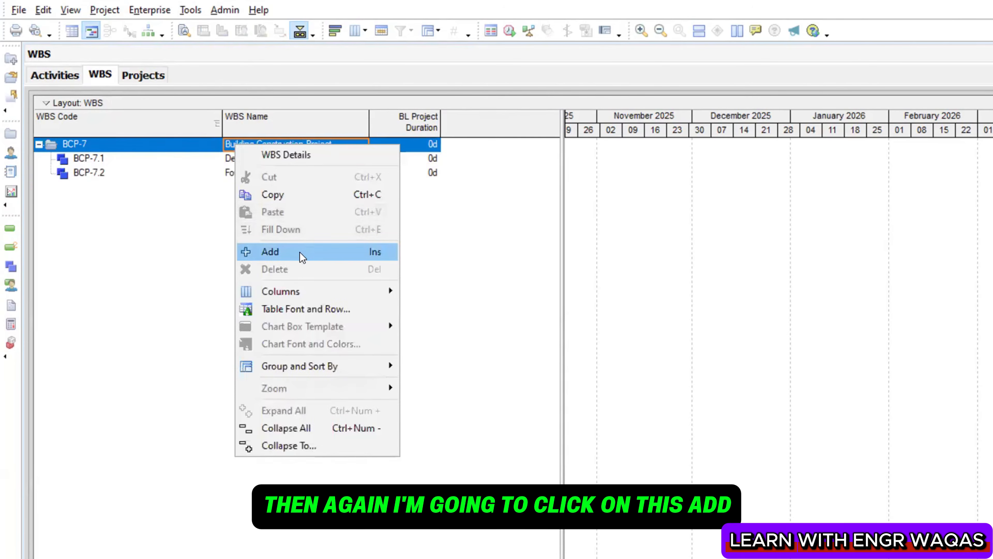
left_click(299, 252)
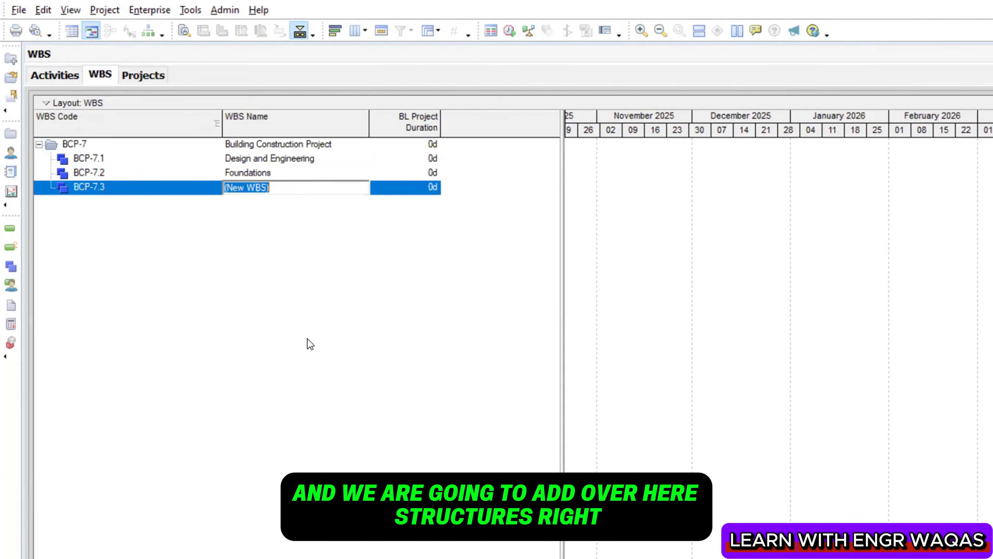
type("Str")
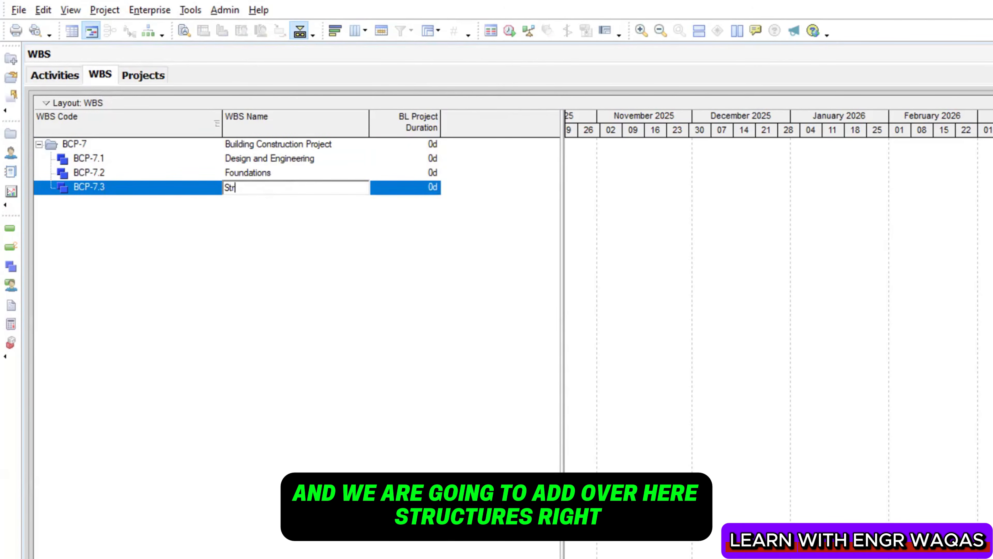
type("uctures")
key("Return")
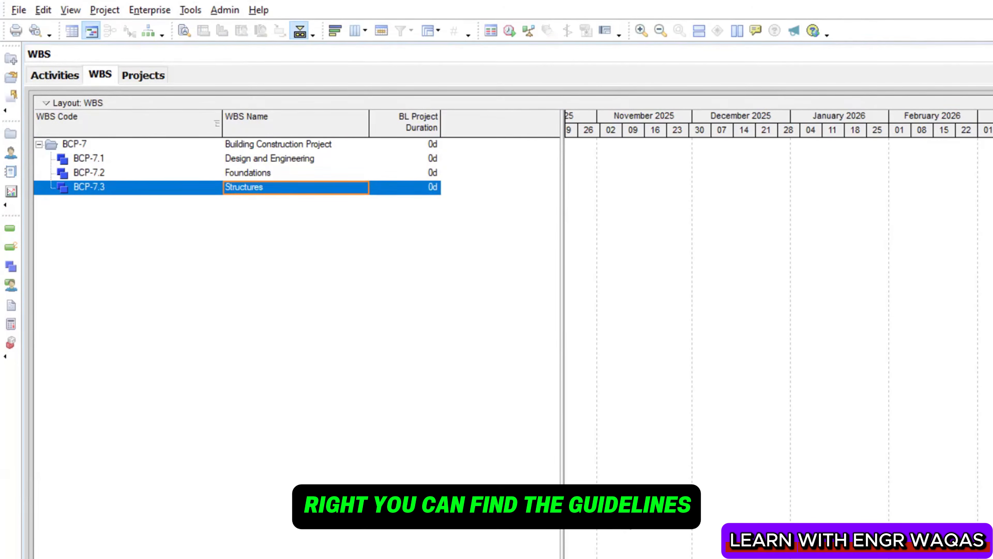
Check the structure and mechanical/electrical entries in the Excel WBS list, and add a WBS element named MEP Work under the project in Primavera P6
key("alt+Tab")
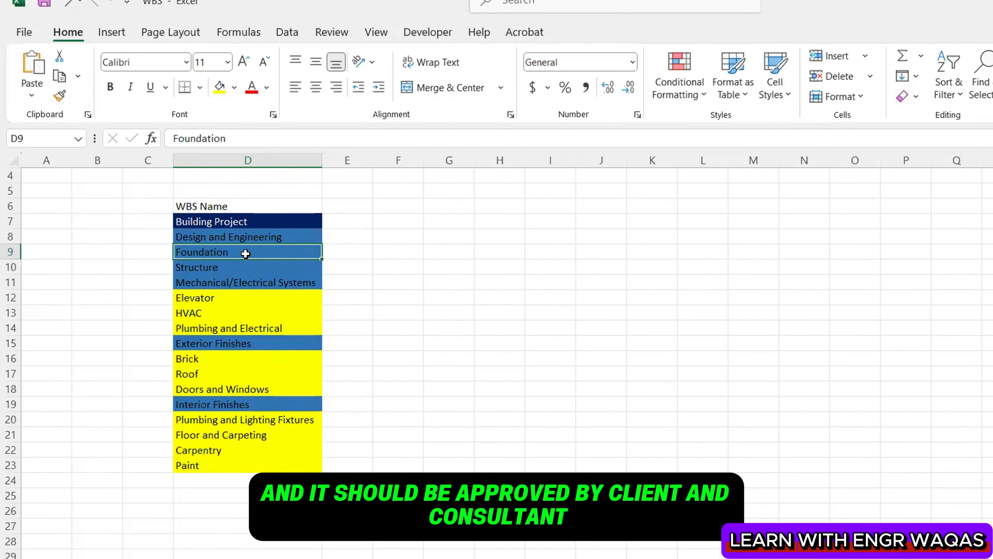
left_click(236, 268)
left_click(240, 281)
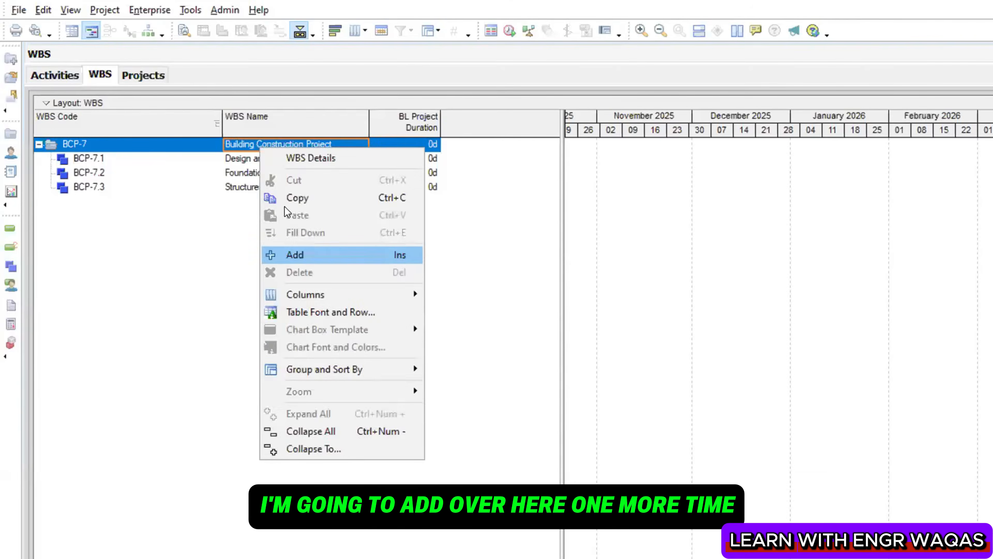
left_click(298, 254)
left_click(285, 202)
type("MEP ")
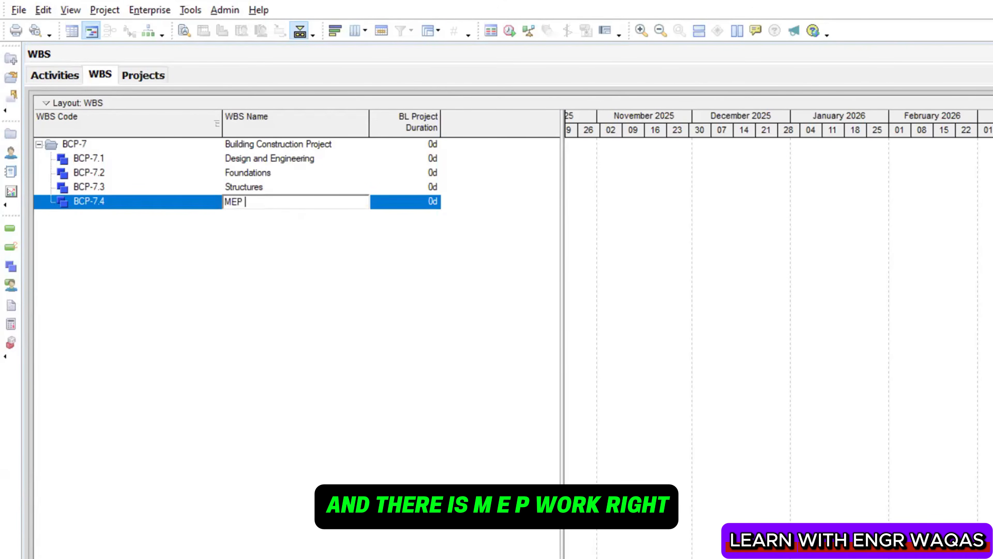
type("Work")
key("Return")
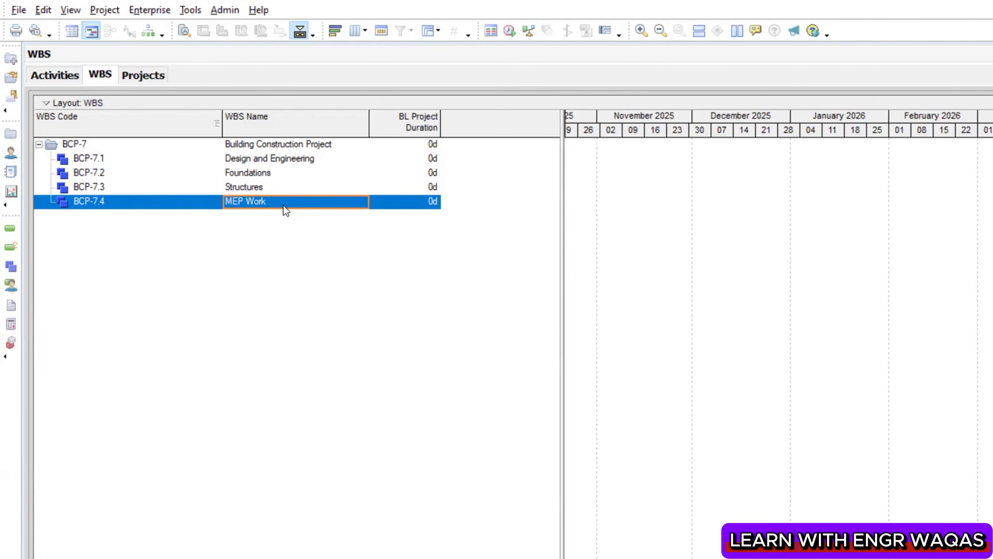
Consult the yellow second-level entries in the Excel WBS list and add a child element named Elevator under MEP Work in Primavera P6
left_click(285, 149)
left_click(253, 207)
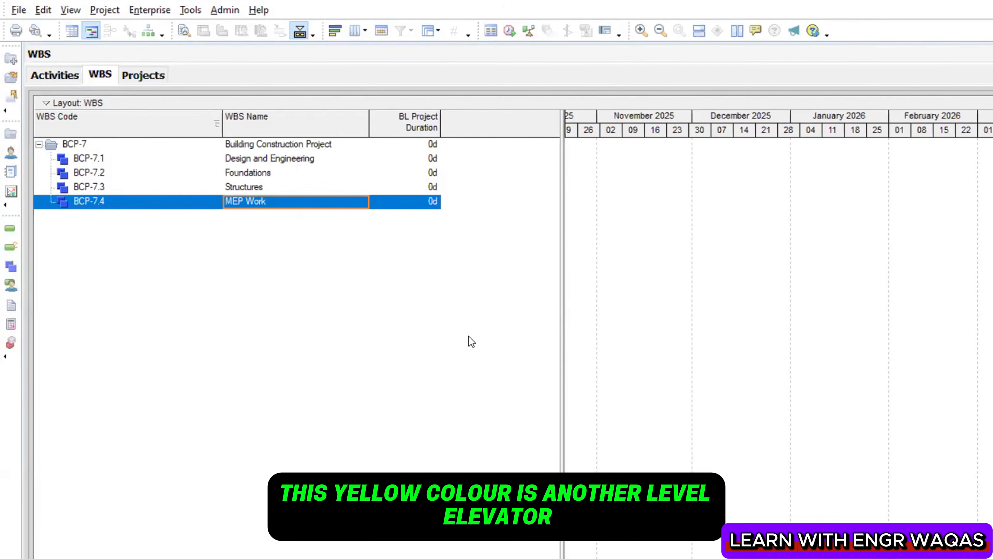
key("alt+Tab")
left_click(224, 314)
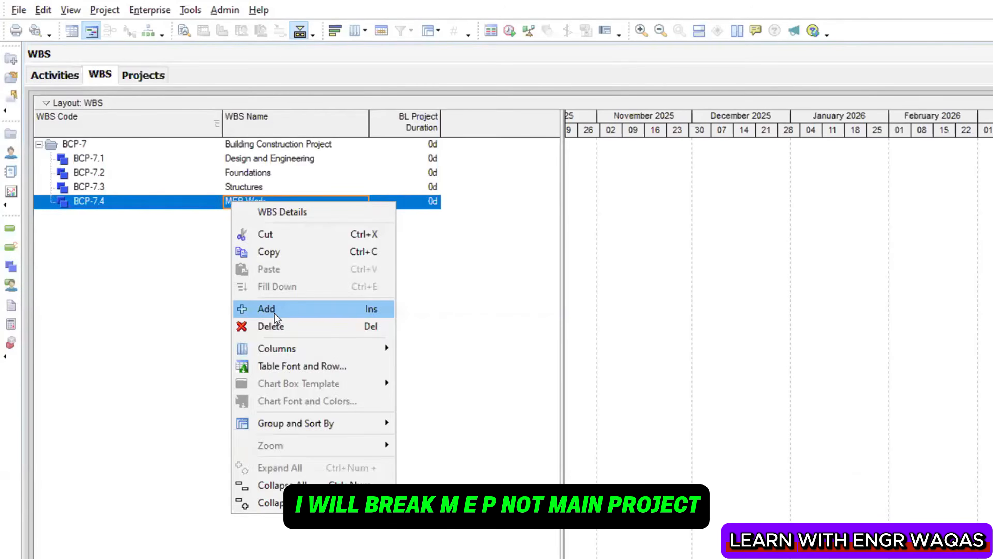
left_click(270, 311)
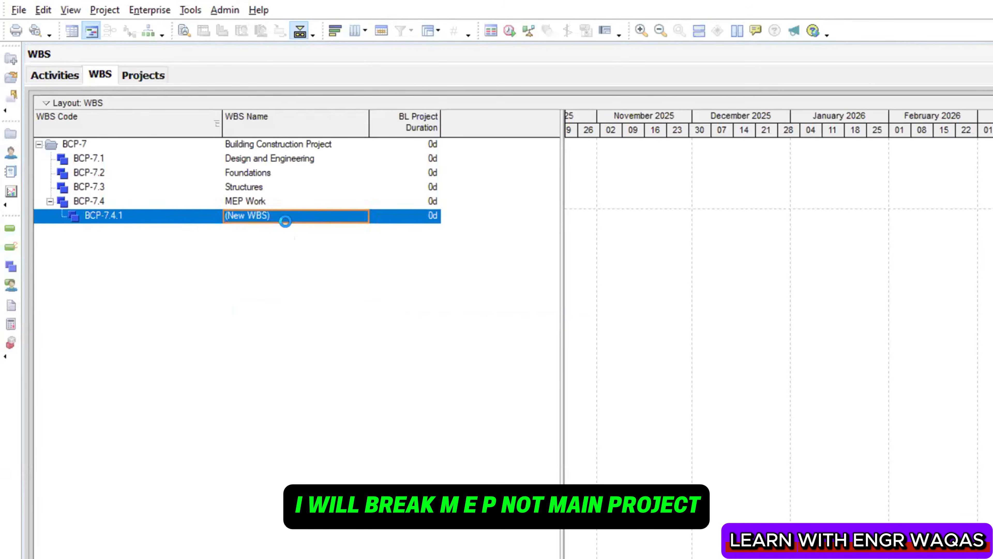
left_click(286, 220)
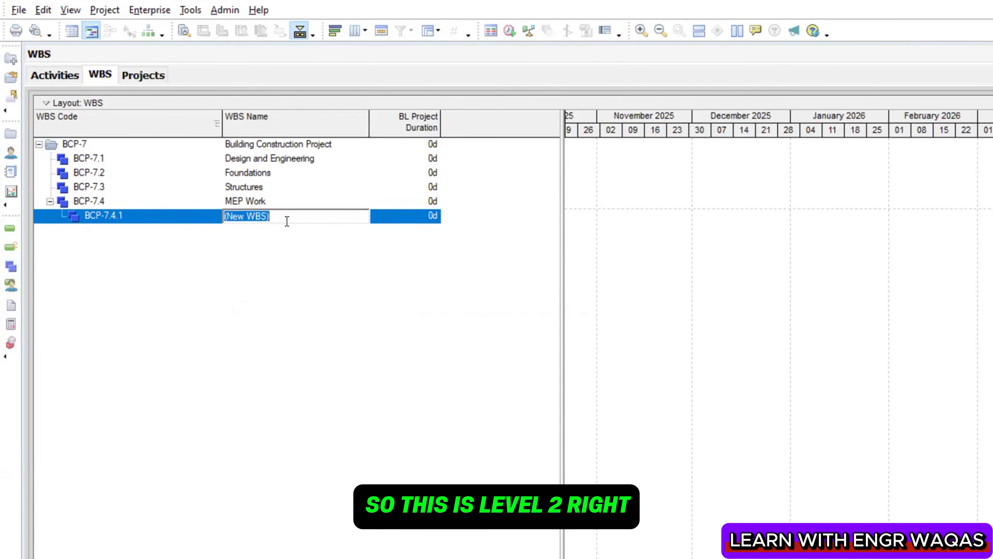
type("Ele")
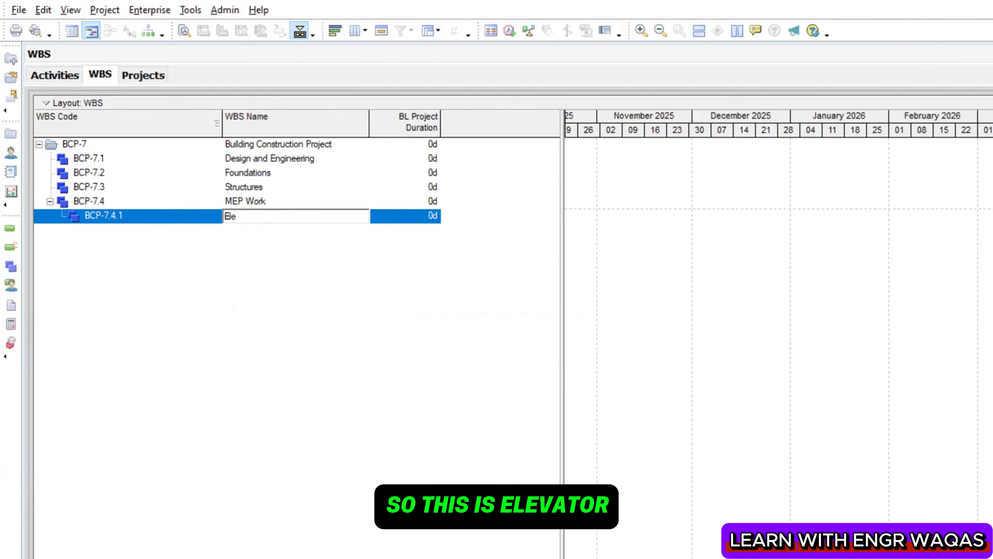
type("vator")
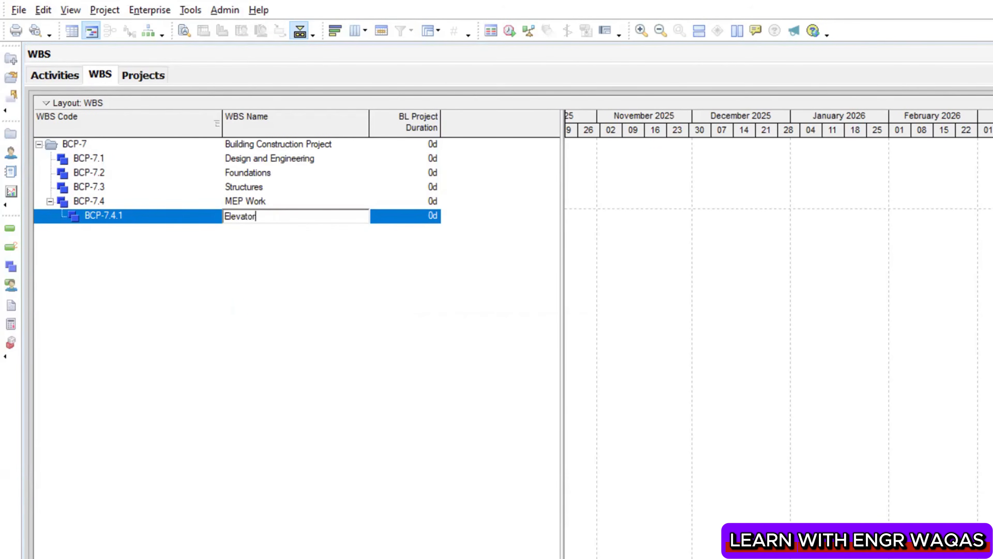
key("Return")
Add a second child WBS element named HVAC under MEP Work
left_click(287, 213)
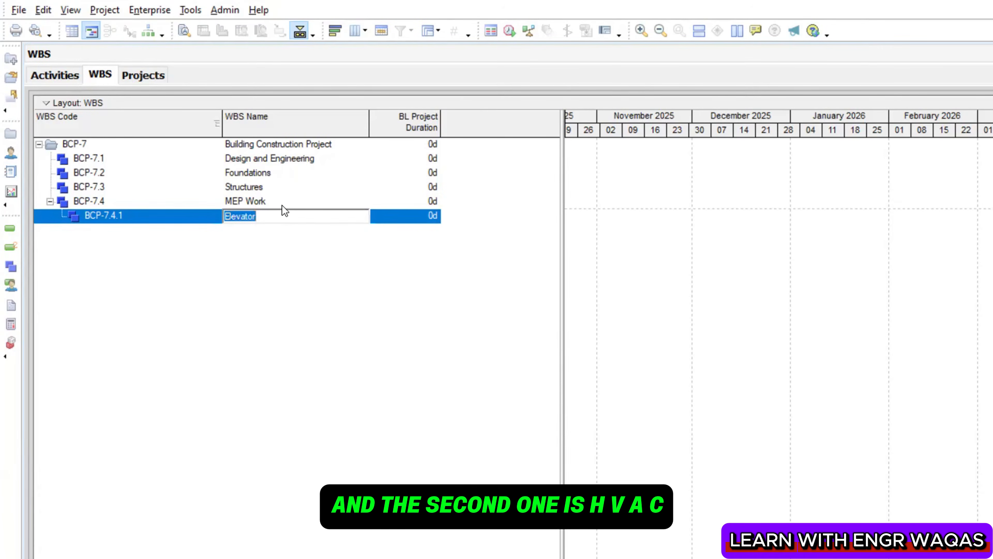
left_click(282, 205)
right_click(282, 205)
left_click(346, 315)
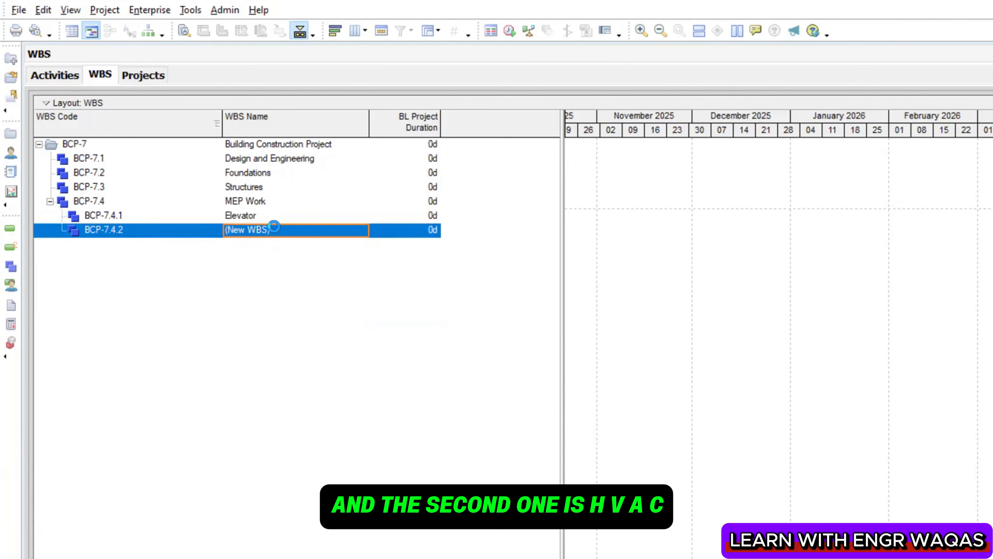
left_click(275, 227)
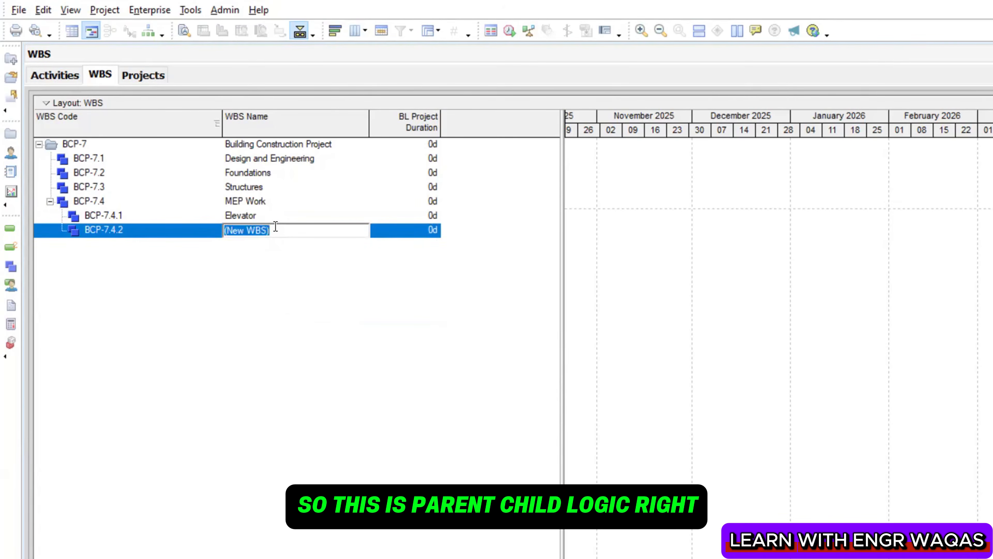
type("HVAC")
key("Return")
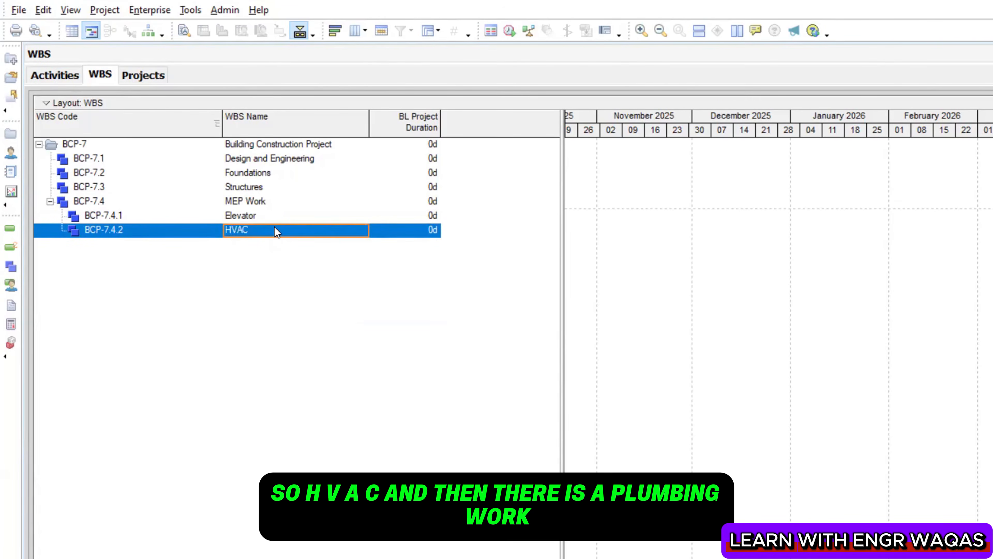
Add a third child WBS element named Plumbing under MEP Work
right_click(266, 208)
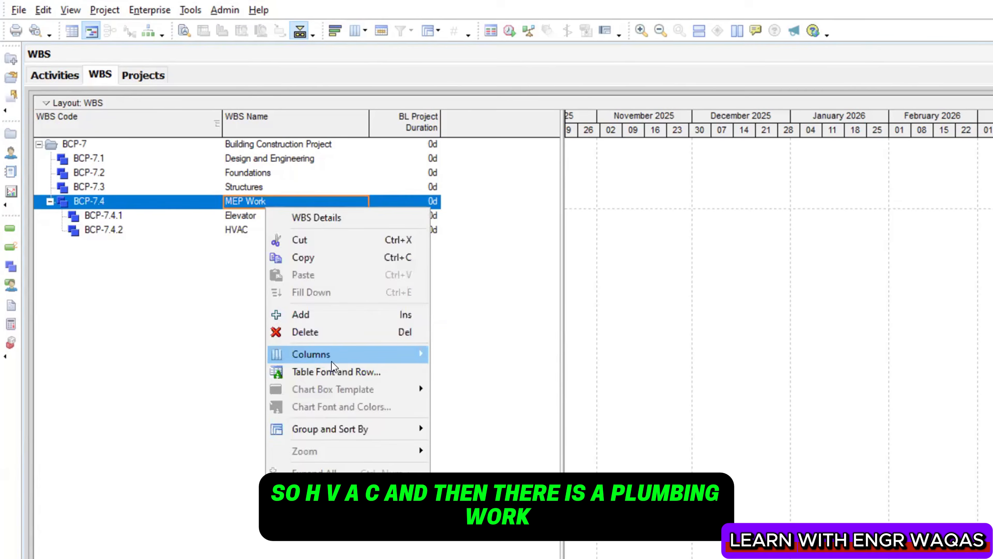
left_click(324, 311)
left_click(278, 245)
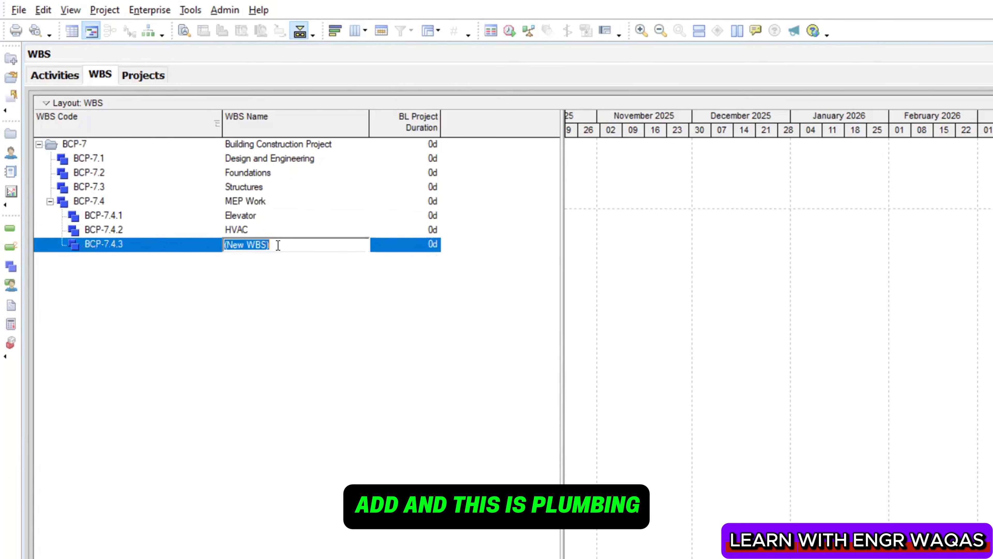
type("Plumbing")
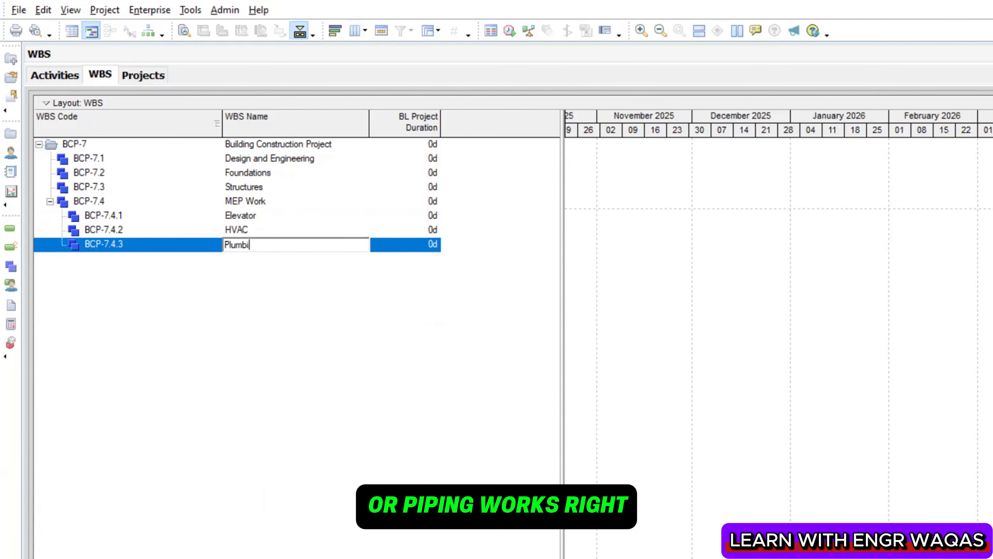
left_click(264, 145)
Review the WBS hierarchy from the project's first-level elements down to the children of MEP Work
left_click(260, 158)
left_click(261, 172)
left_click(261, 187)
left_click(261, 201)
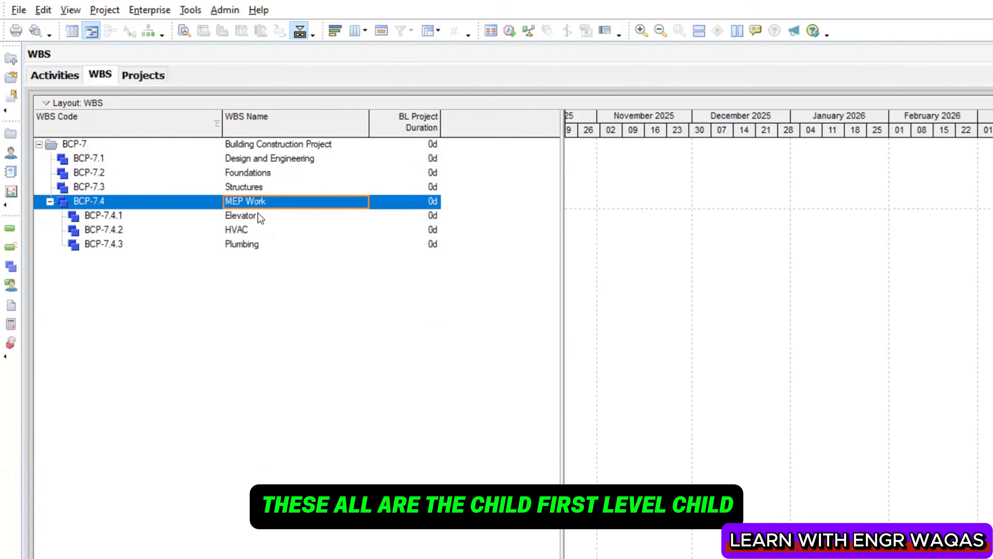
left_click(258, 215)
left_click(254, 230)
left_click(254, 243)
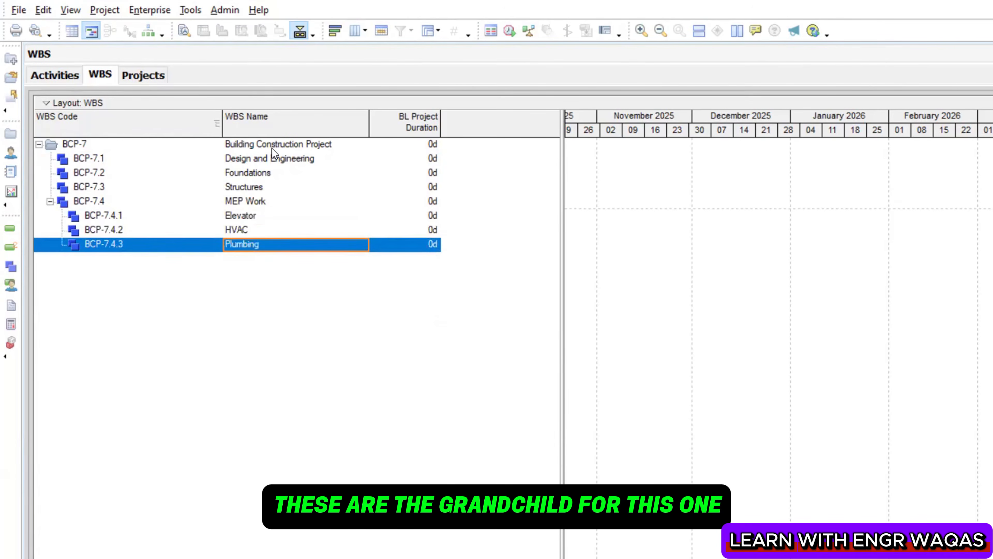
left_click(271, 149)
left_click(257, 215)
left_click(258, 199)
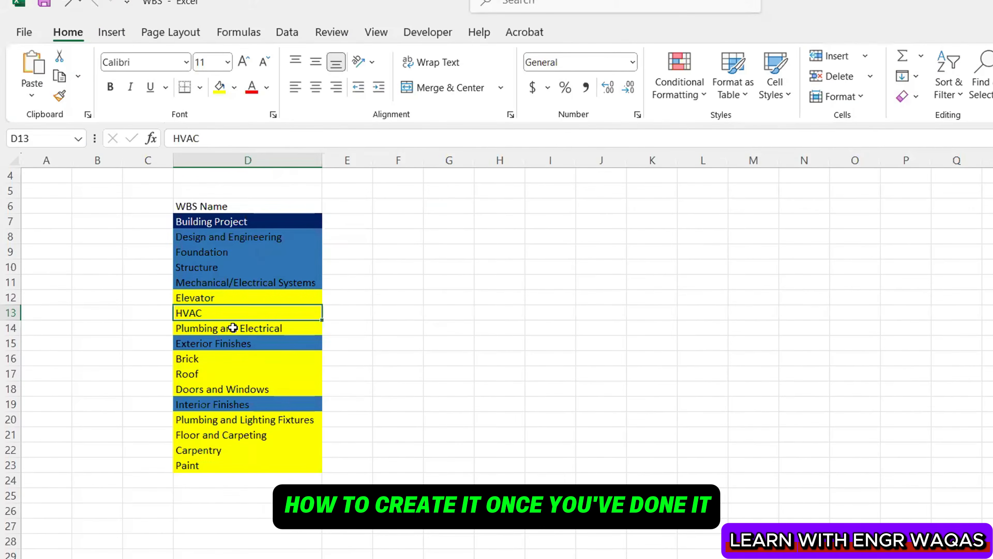
Switch to the WBS workbook in Excel and review Plumbing and Electrical, Exterior Finishes and its Brick, Roof, and Doors and Windows sub-items
left_click(297, 331)
left_click(293, 342)
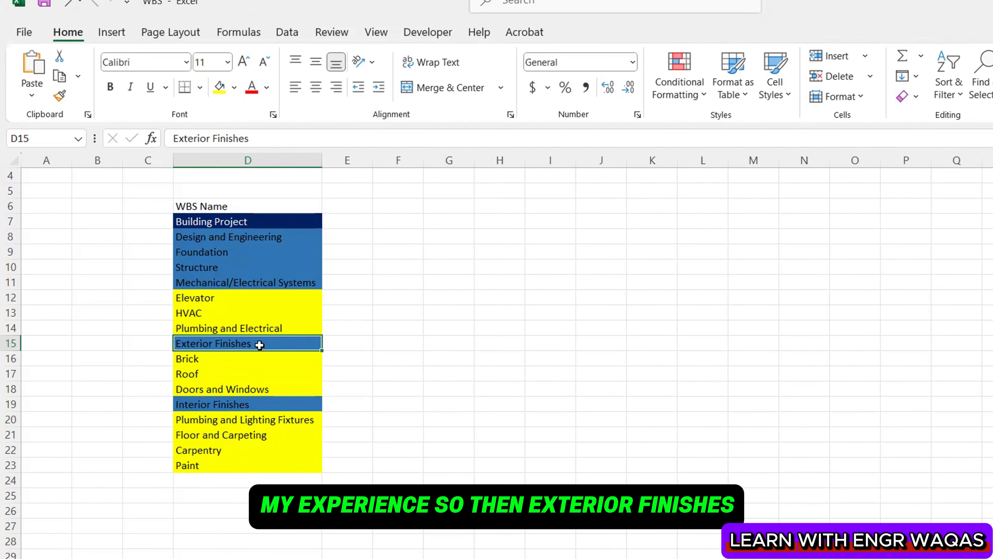
left_click(211, 361)
left_click(210, 375)
left_click(214, 388)
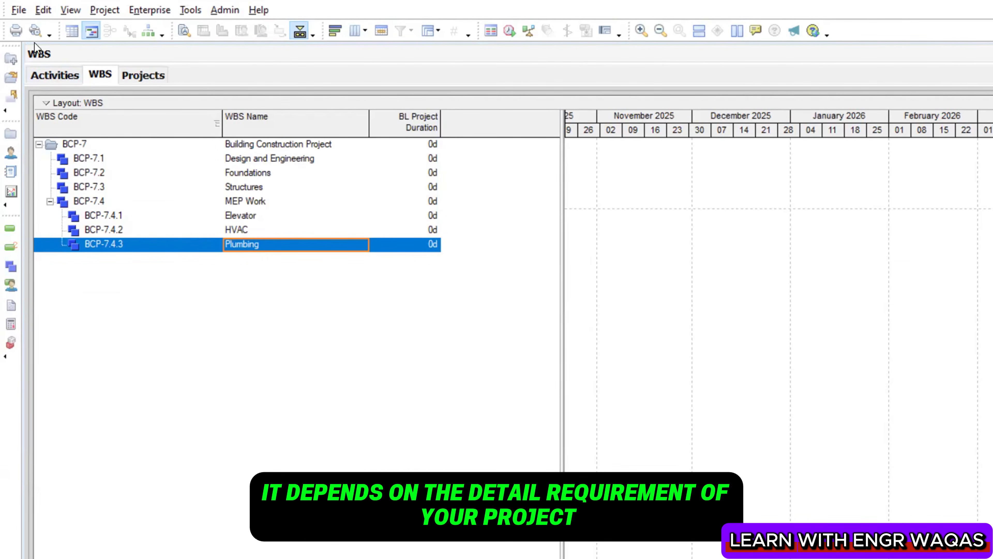
Return to Primavera P6 and compare the colour-coded WBS levels in the Activities view with the WBS view
left_click(47, 76)
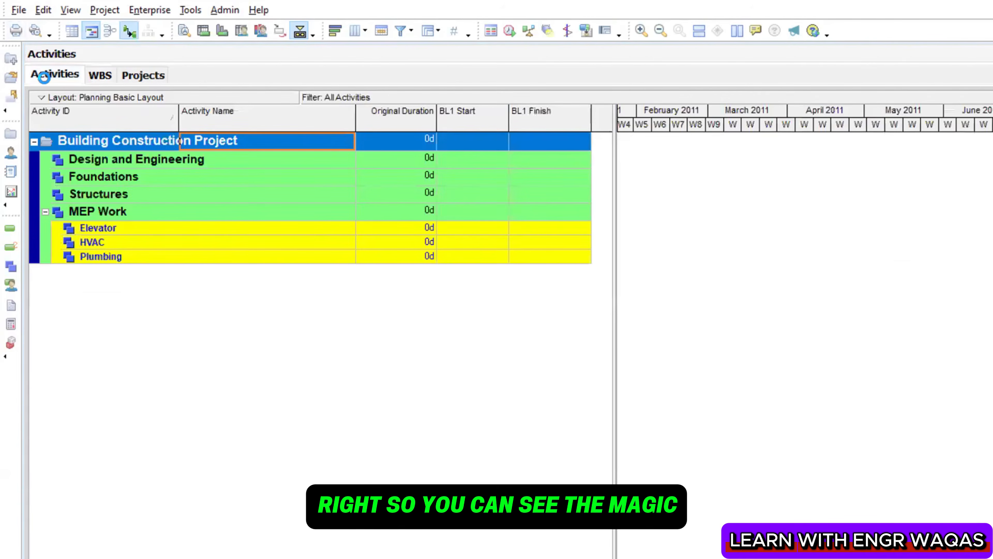
left_click(97, 75)
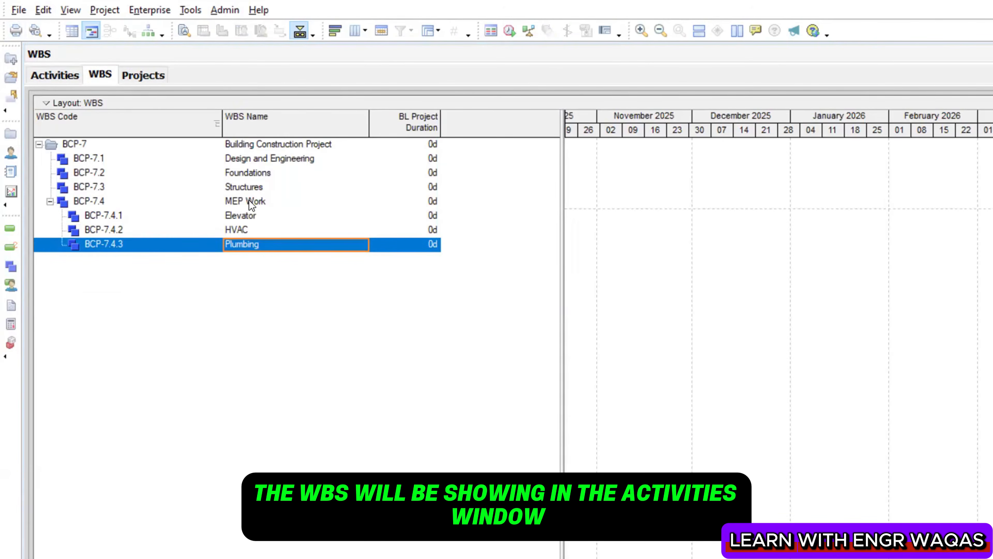
left_click(63, 74)
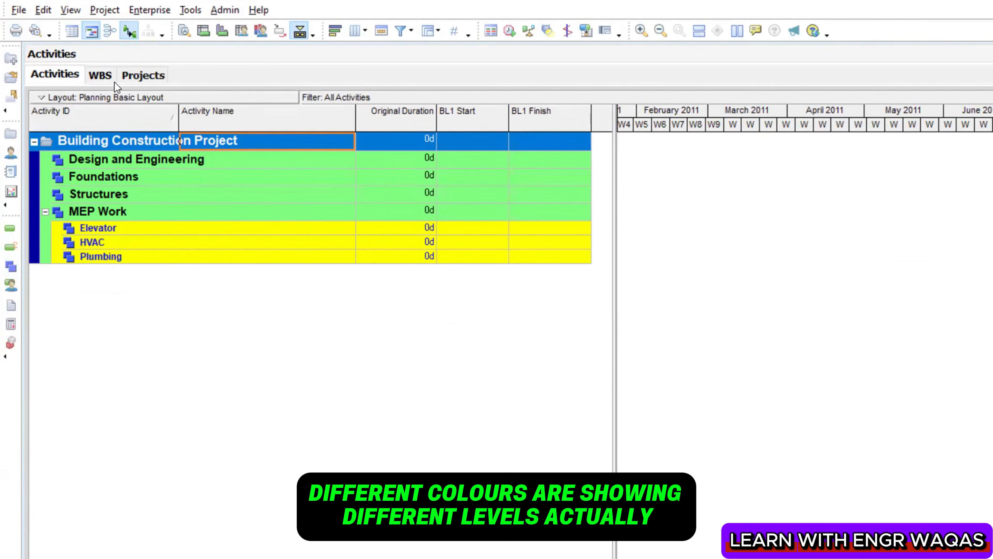
left_click(96, 74)
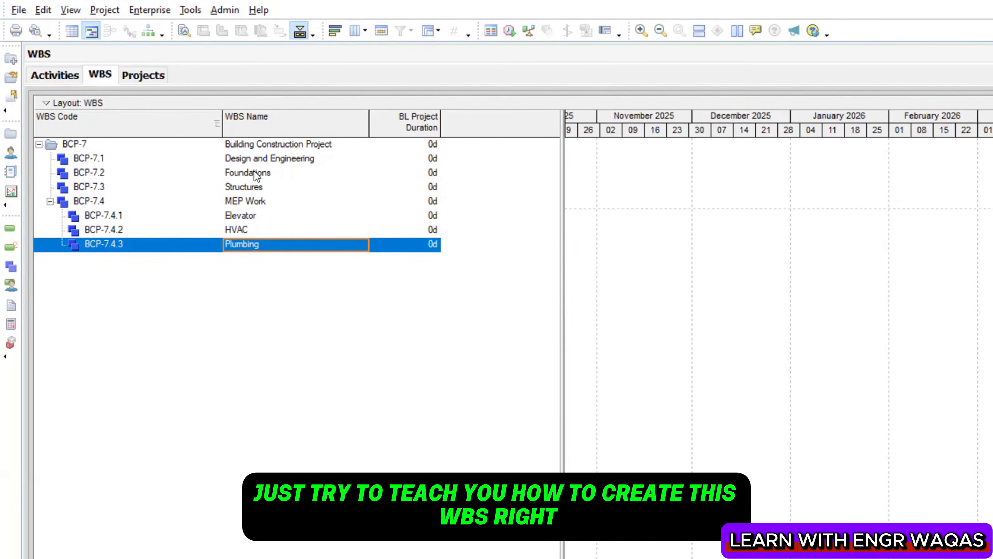
Check the WBS bands in the Activities view once more, and sort the WBS view by WBS Code
left_click(54, 75)
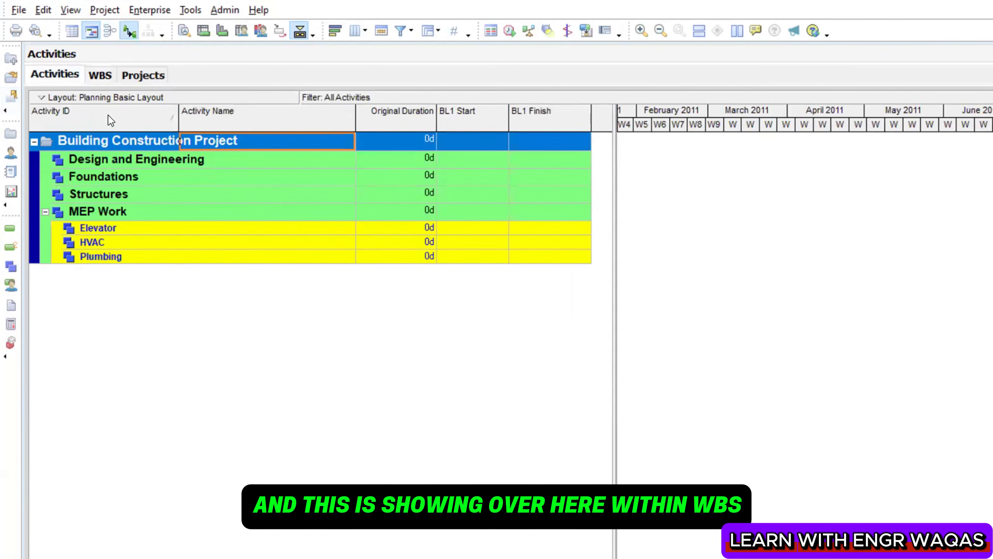
left_click(97, 78)
left_click(105, 124)
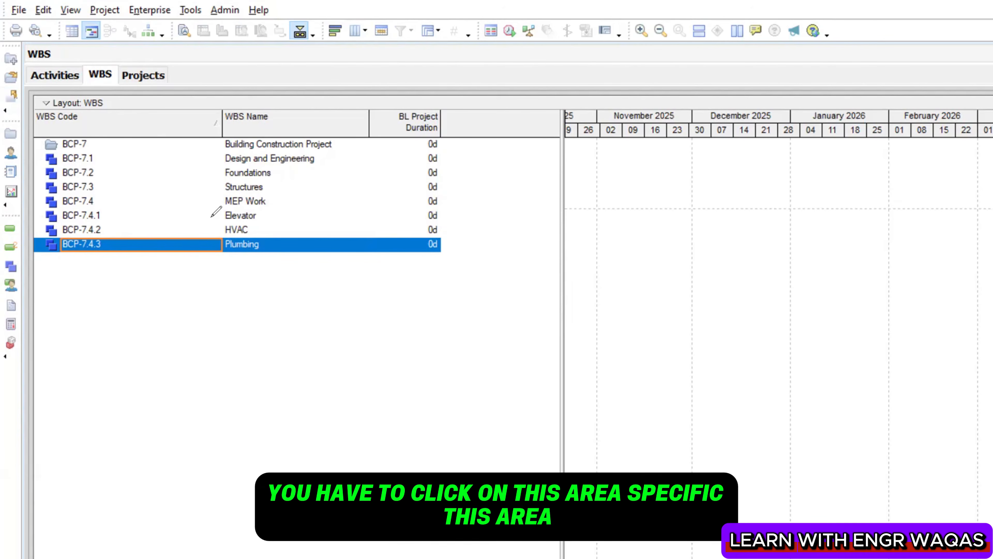
Cycle the WBS Code sorting back to the hierarchical order and select the Elevator element
mouse_move(211, 215)
left_mouse_down()
mouse_move(154, 125)
mouse_move(180, 126)
left_mouse_up()
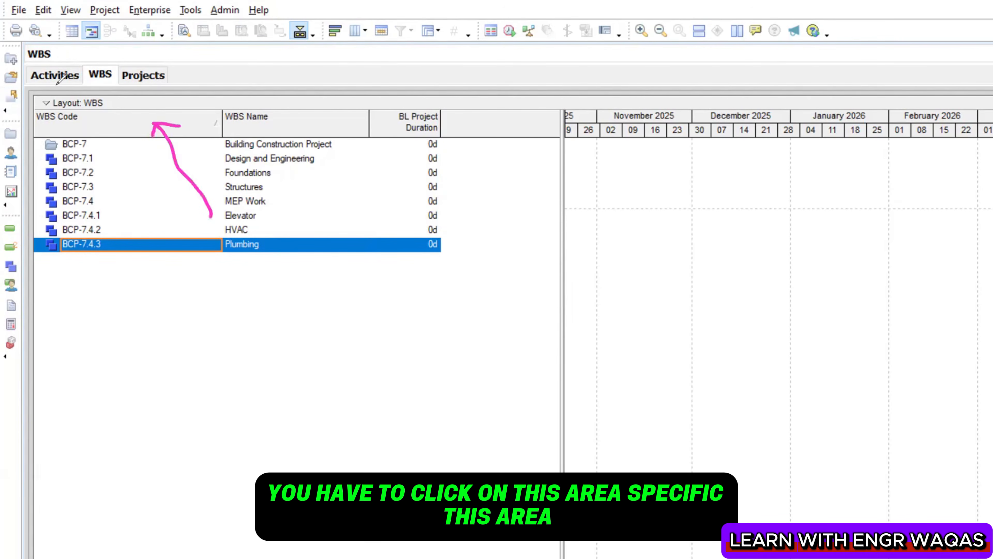
left_click(138, 123)
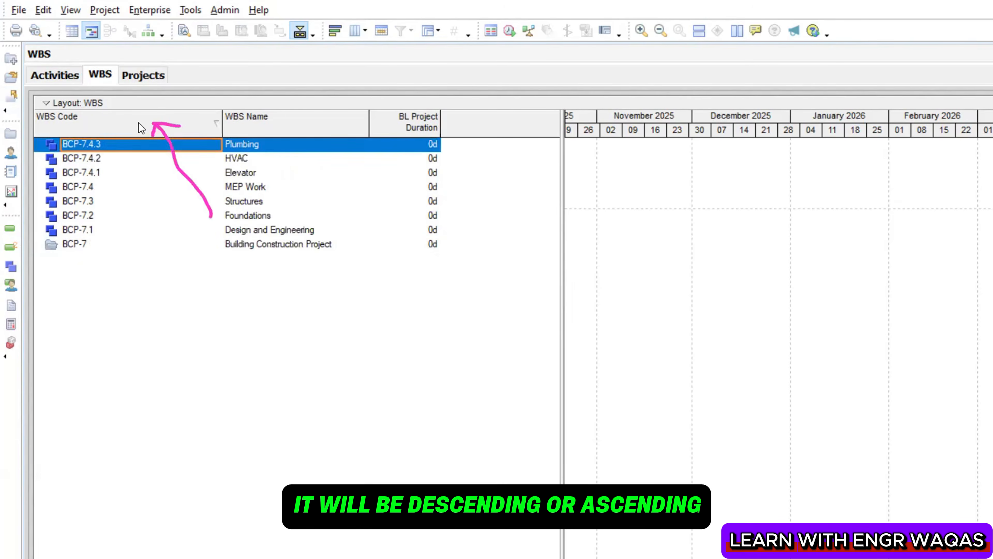
left_click(138, 123)
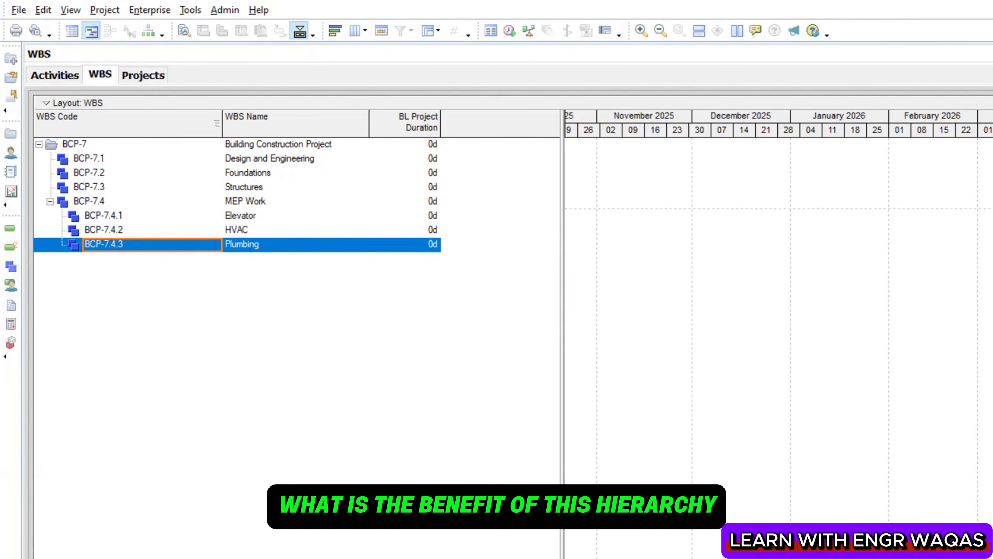
left_click(252, 215)
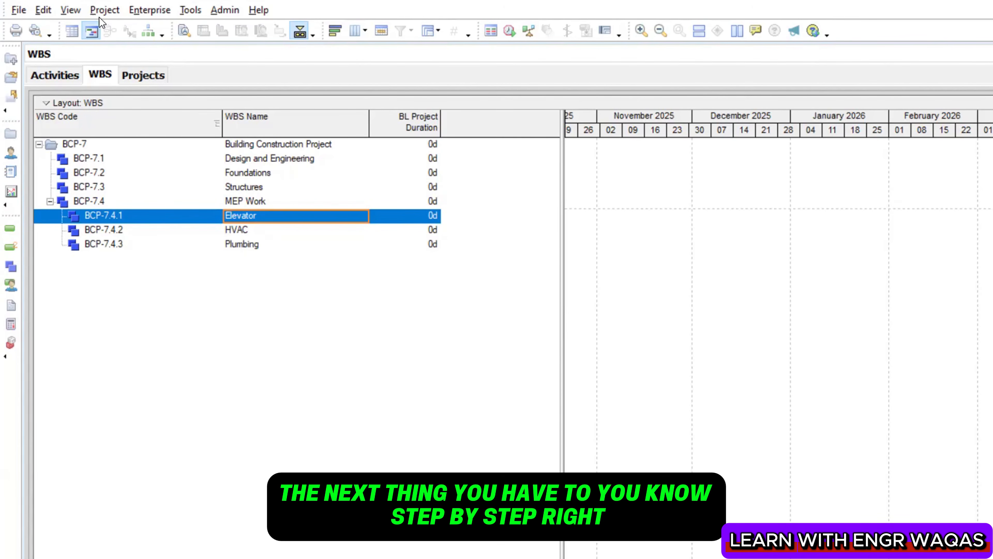
From the Activities view, open the Organizational Breakdown Structure and add an OBS element, accepting the display of all OBS elements
left_click(49, 76)
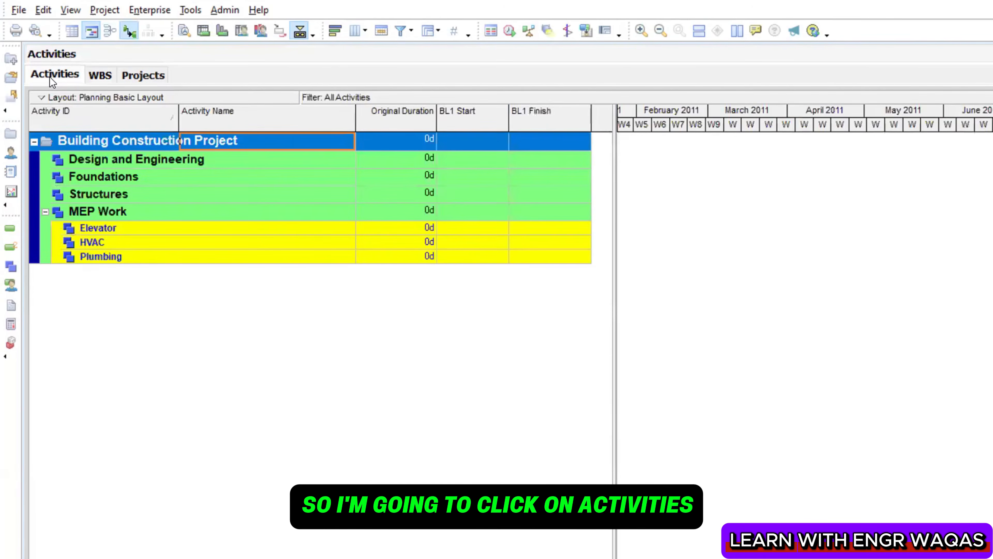
left_click(138, 9)
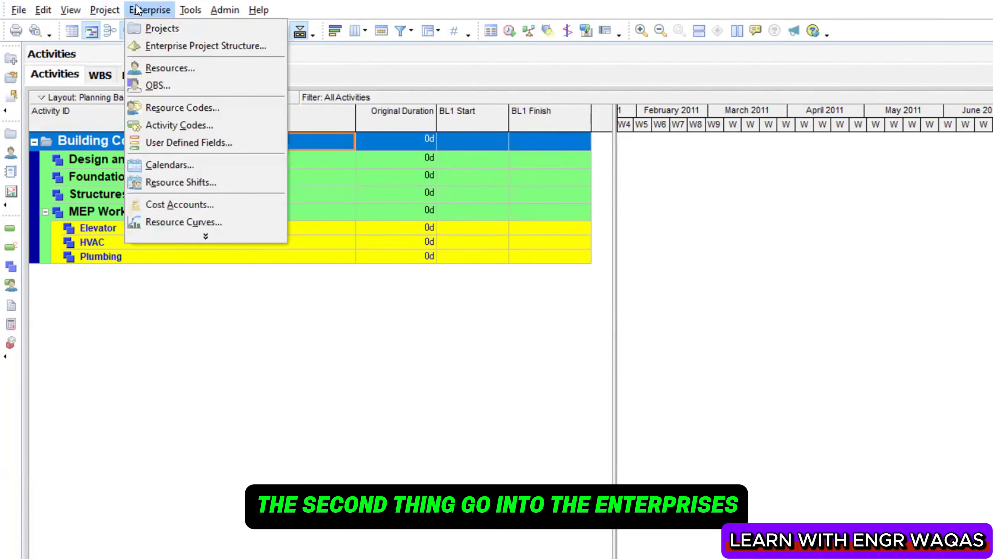
left_click(163, 81)
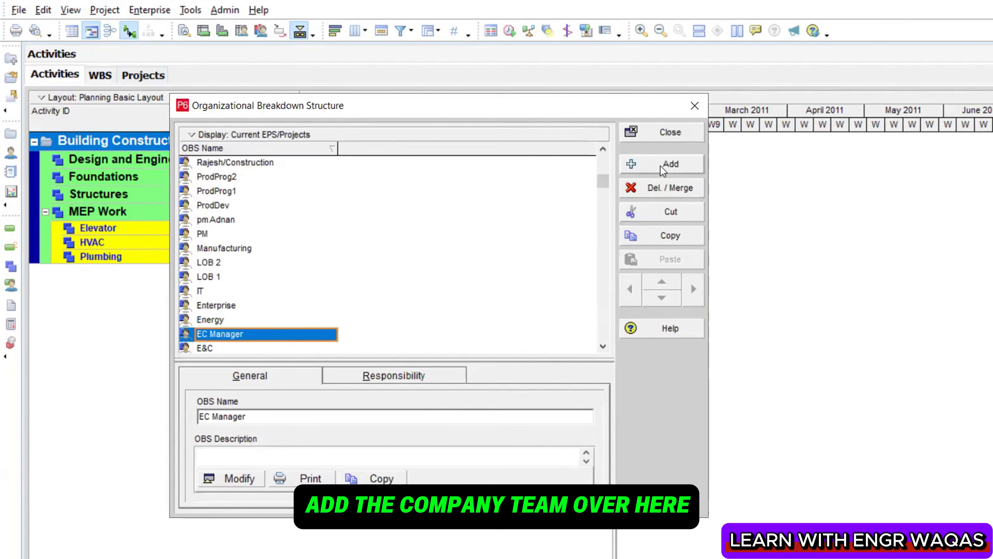
left_click(662, 171)
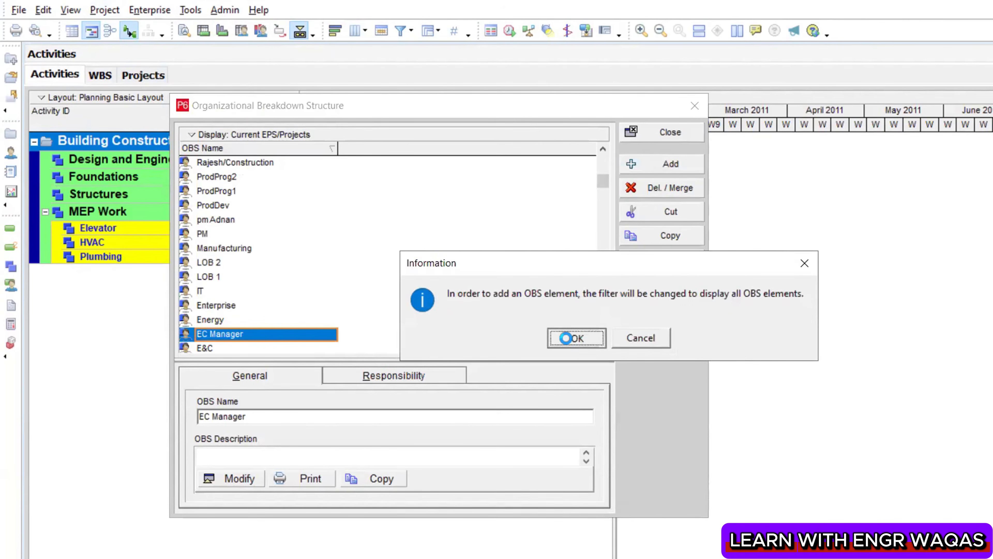
left_click_drag(602, 207, 602, 161)
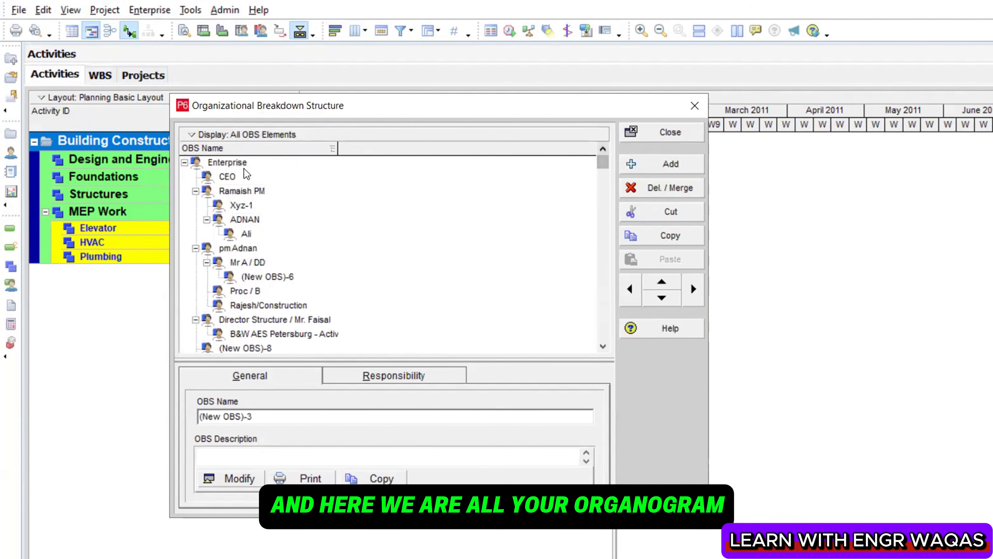
Review the OBS hierarchy from the CEO through the project managers and their subordinates, and close the Organizational Breakdown Structure
double_click(239, 175)
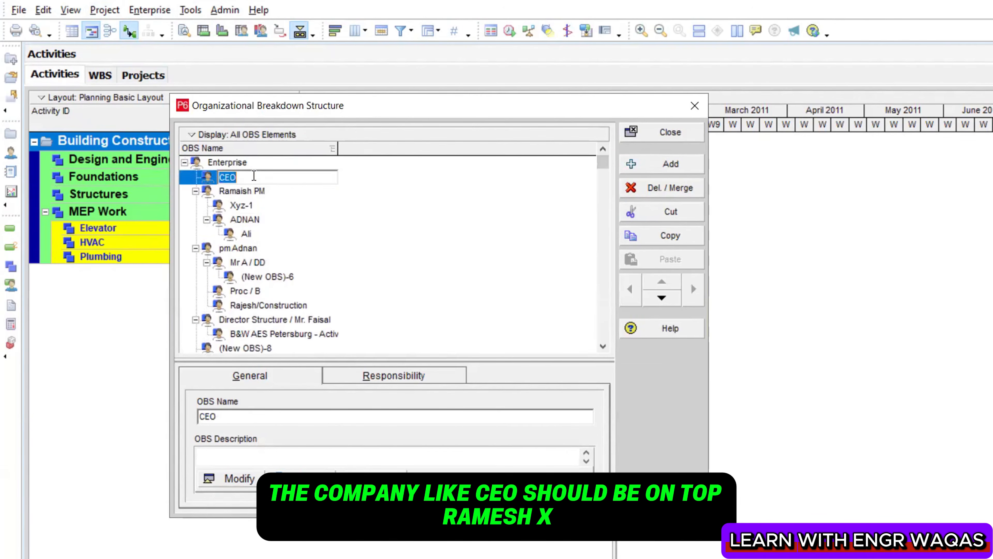
left_click(242, 191)
left_click(270, 206)
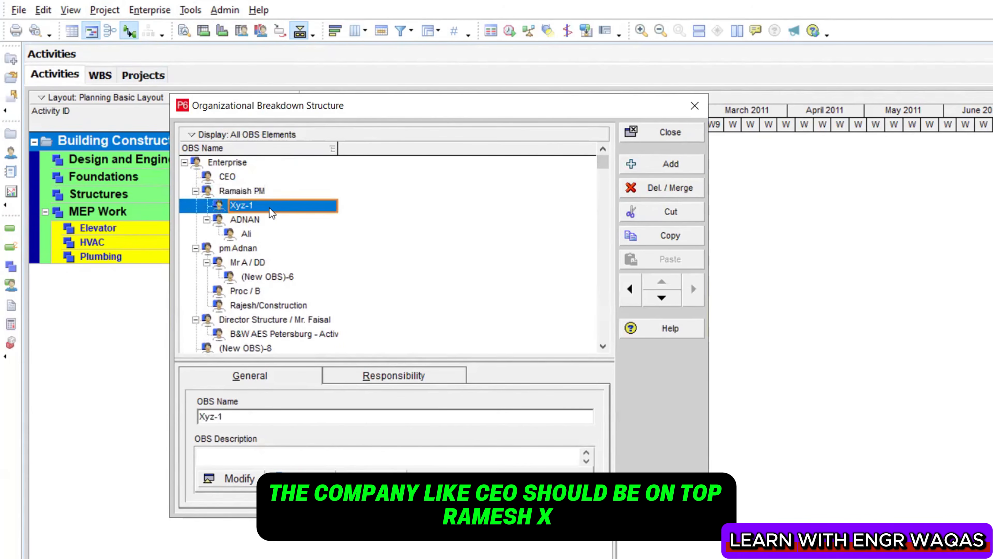
left_click(272, 221)
left_click(264, 235)
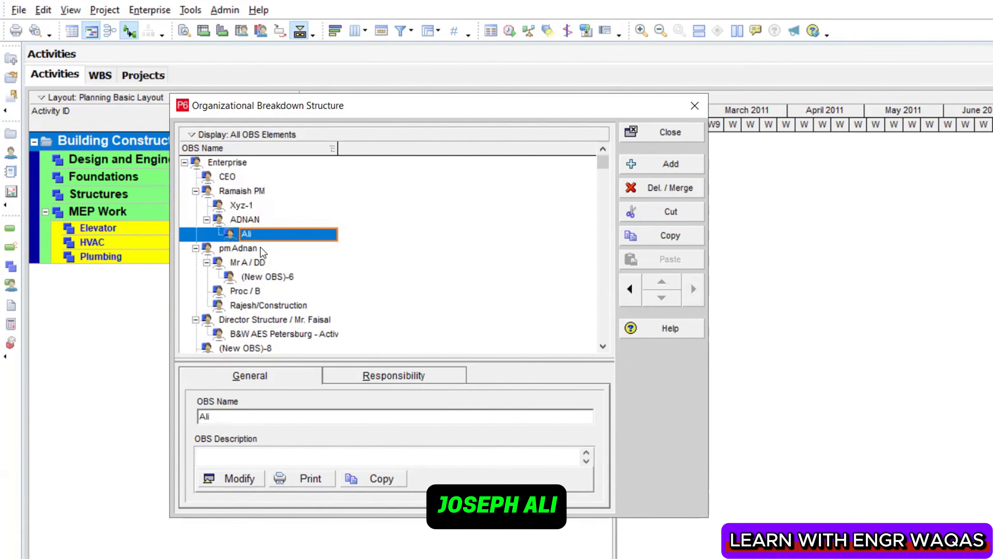
left_click(261, 247)
left_click(269, 234)
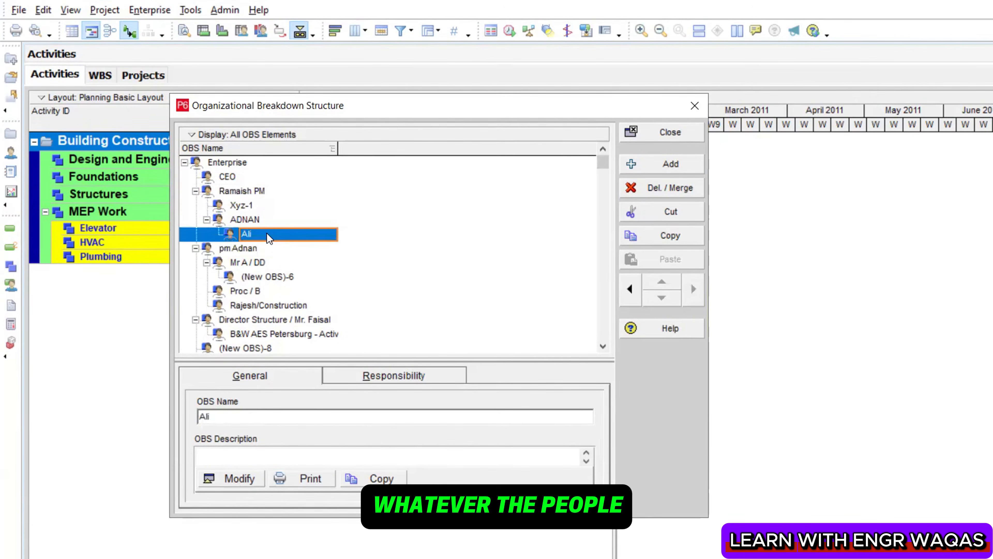
left_click(268, 221)
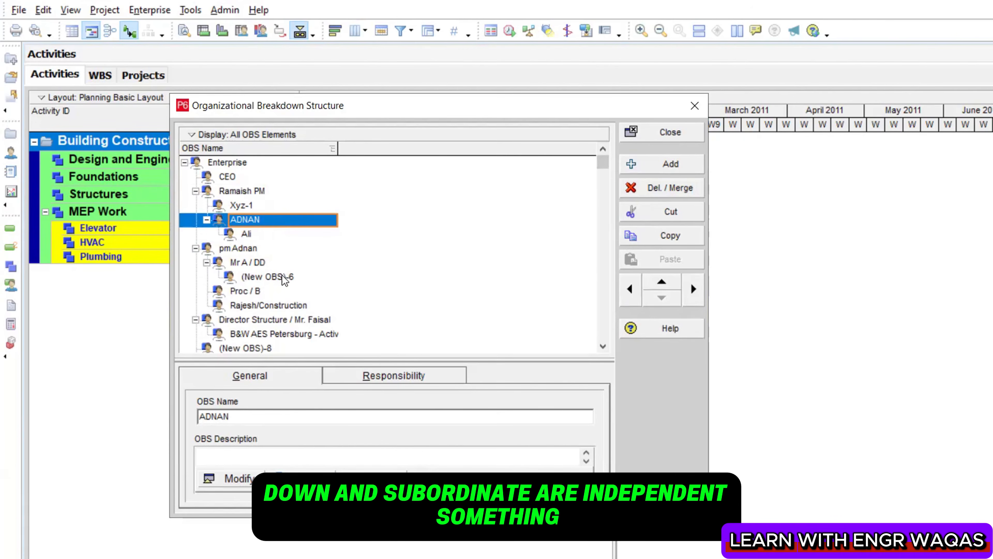
left_click(245, 235)
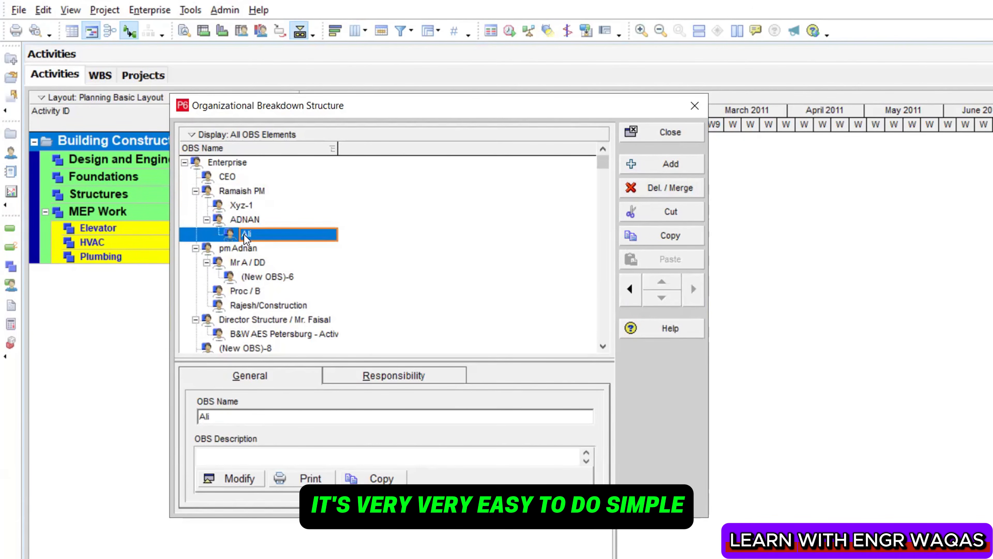
left_click(694, 106)
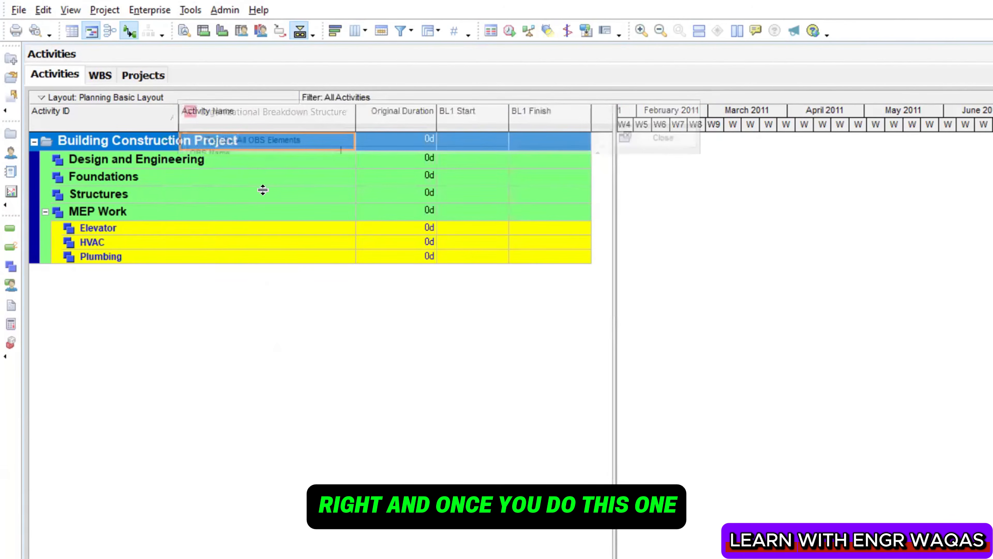
In the WBS view, assign the second listed project manager as Responsible Manager of Design and Engineering, and select Structures
left_click(96, 78)
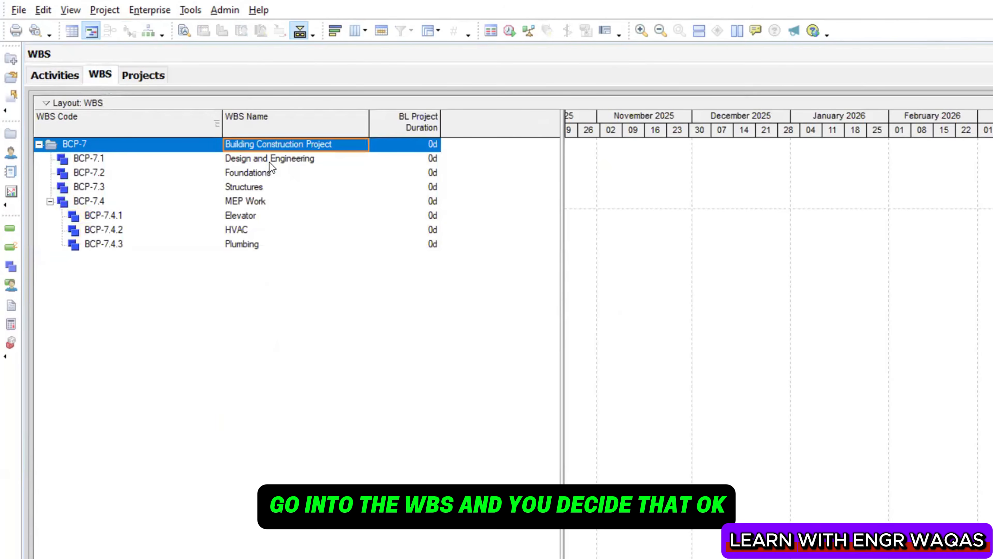
left_click(269, 161)
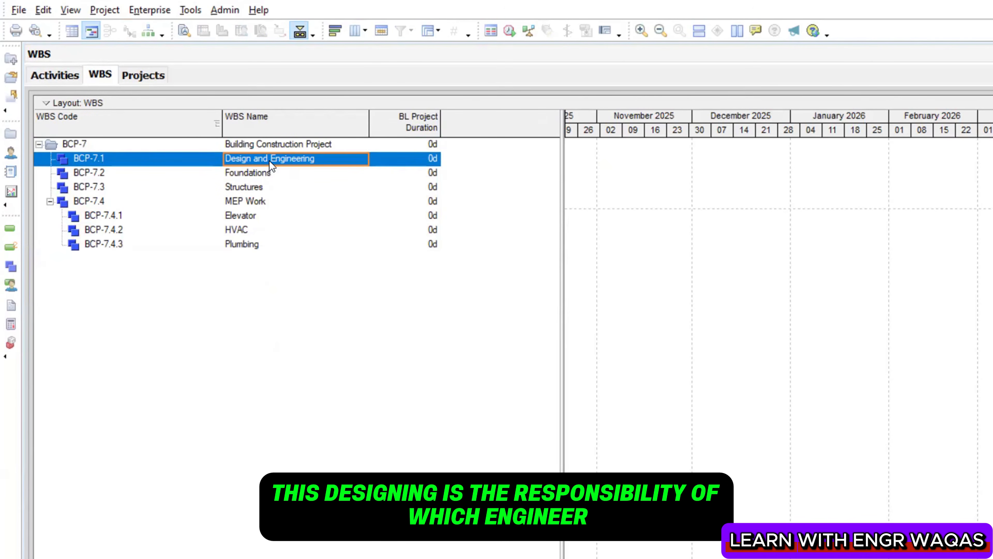
right_click(270, 161)
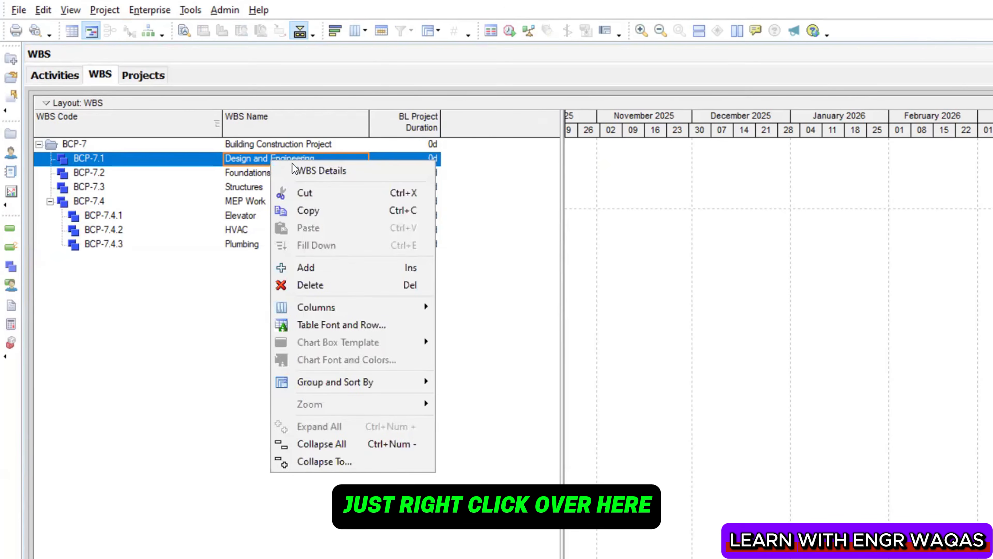
left_click(306, 168)
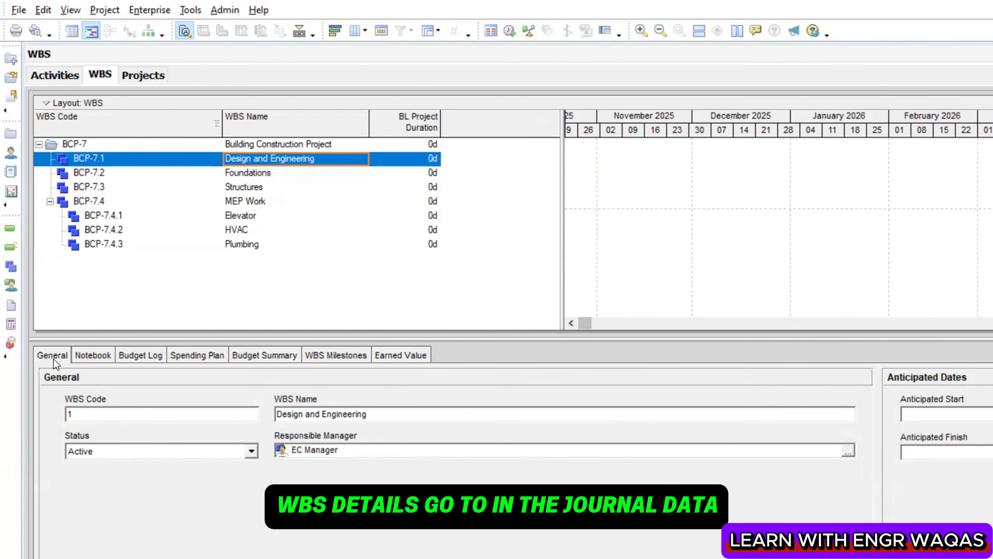
left_click(848, 451)
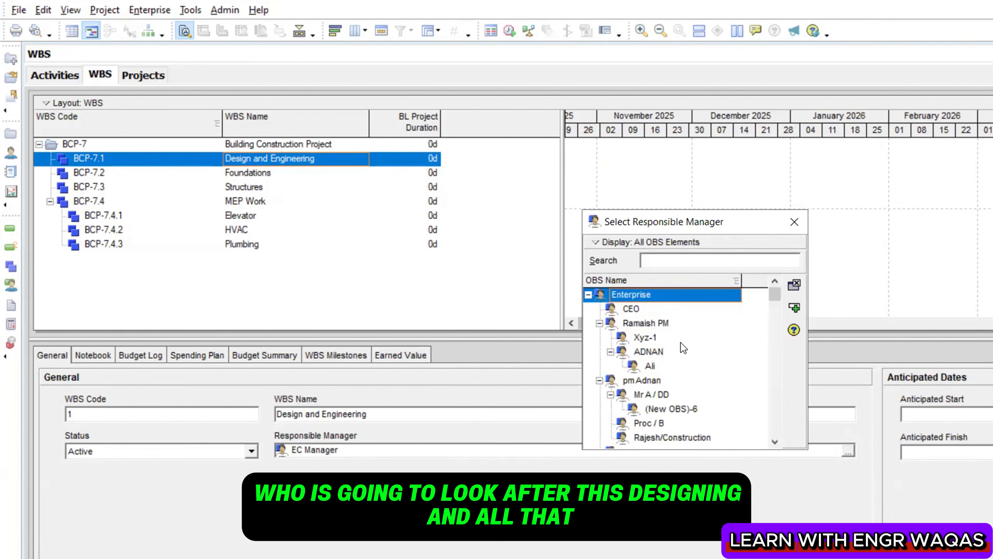
left_click(668, 335)
left_click(669, 323)
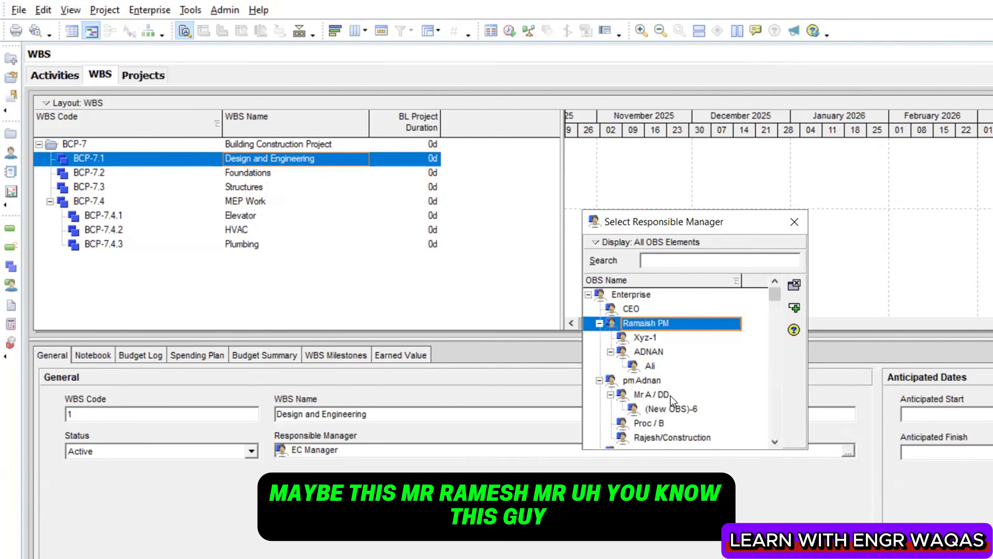
left_click(682, 424)
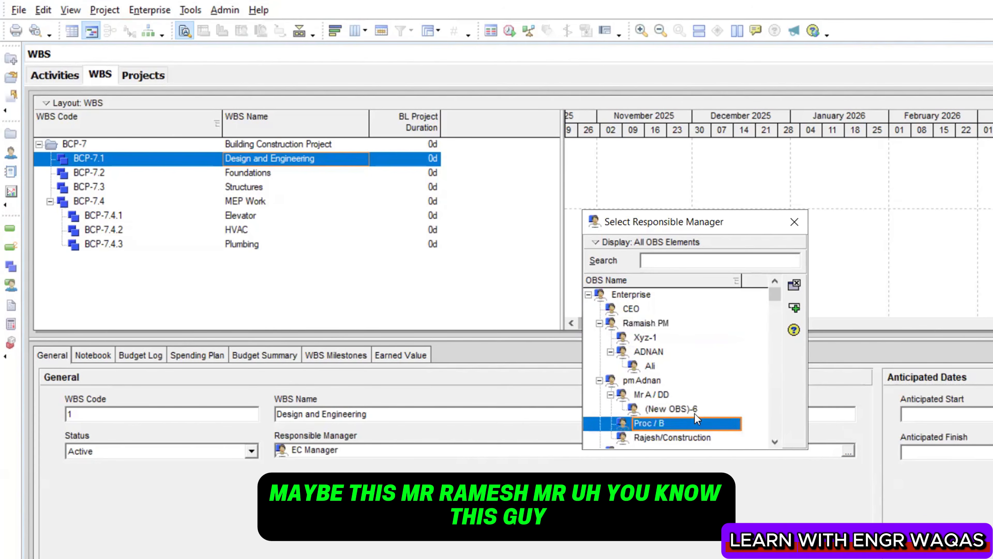
left_click(669, 379)
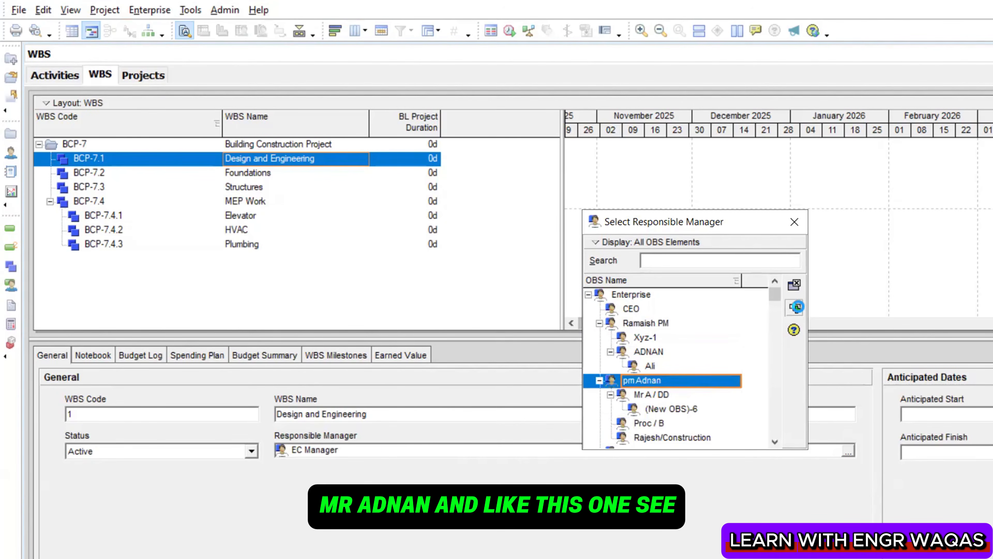
left_click(796, 307)
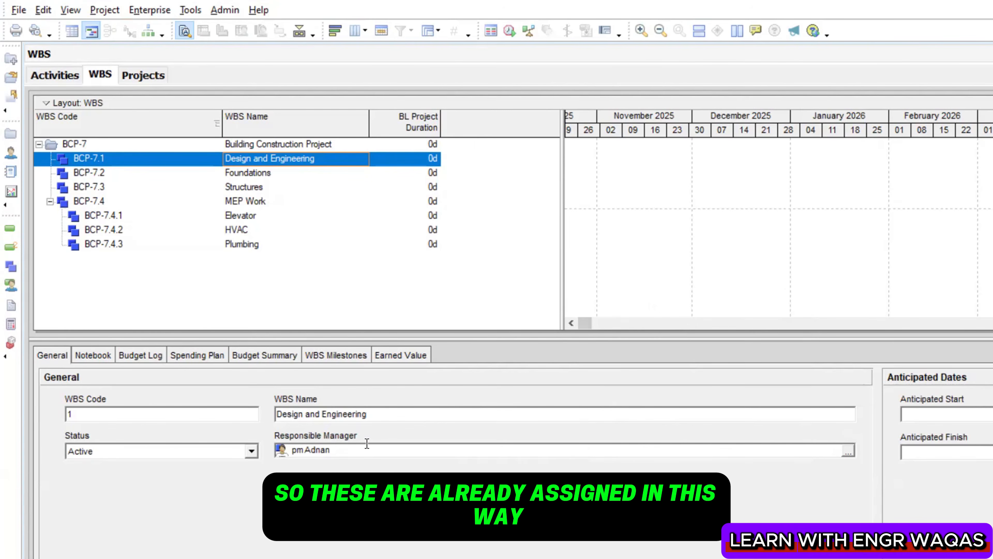
left_click(282, 181)
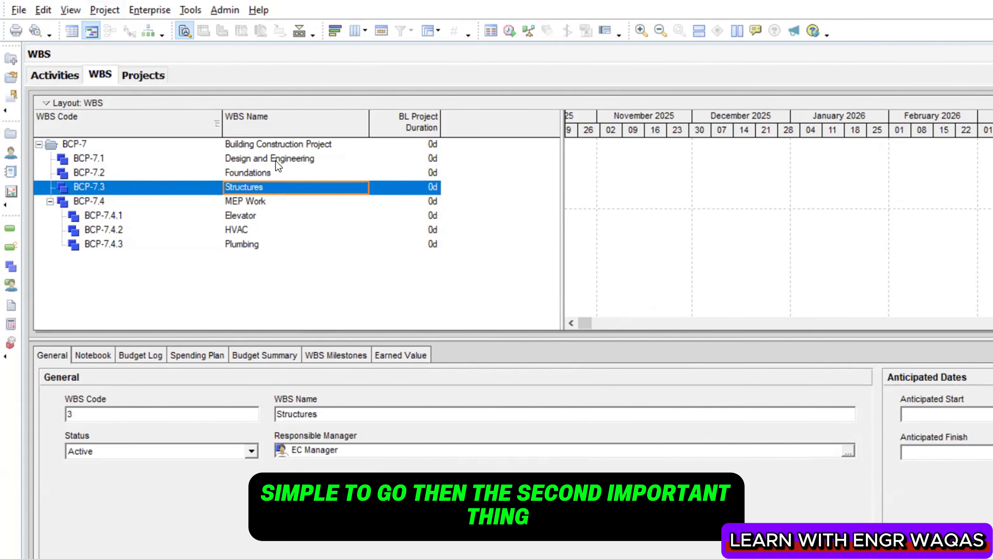
Return to the Activities view and check the industry selection in Admin Preferences, closing the dialog
left_click(57, 74)
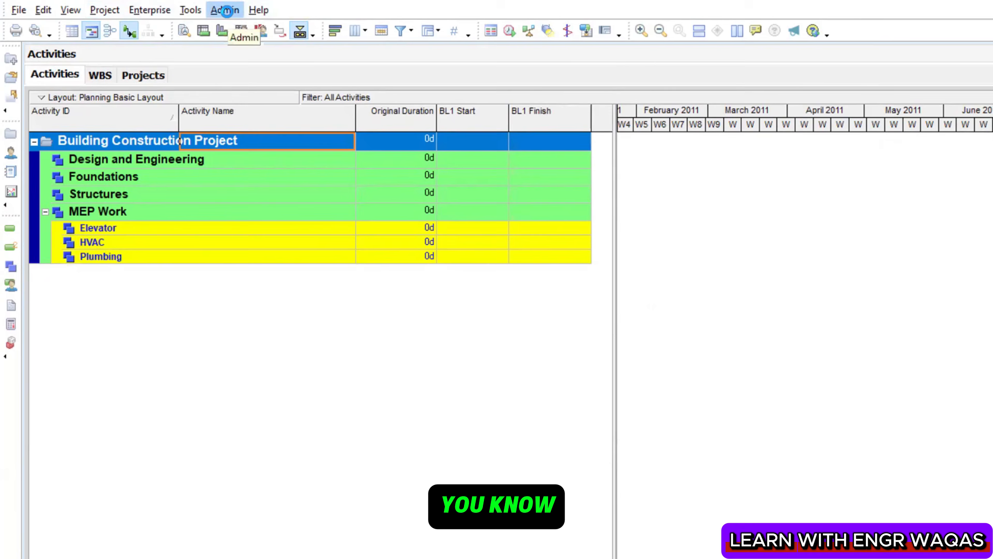
left_click(213, 9)
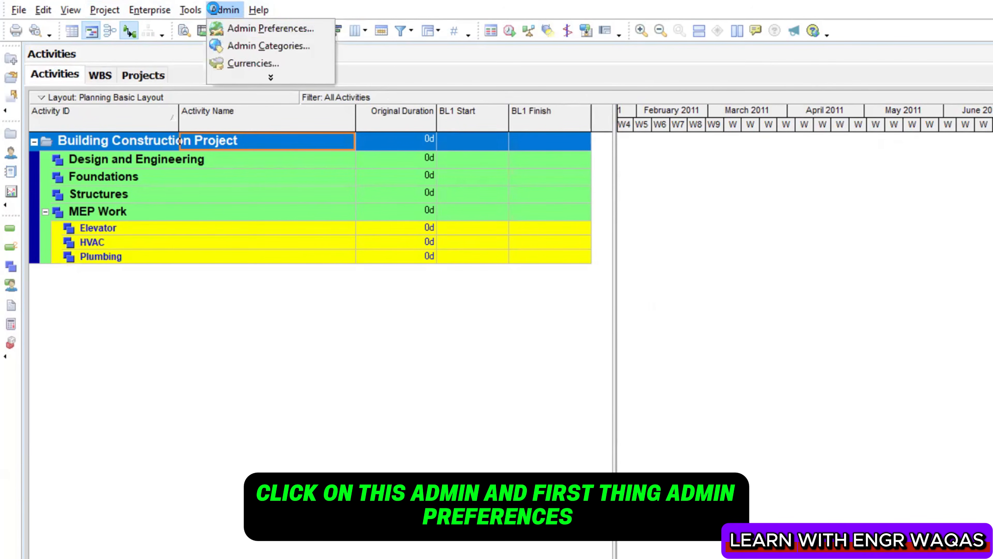
left_click(235, 22)
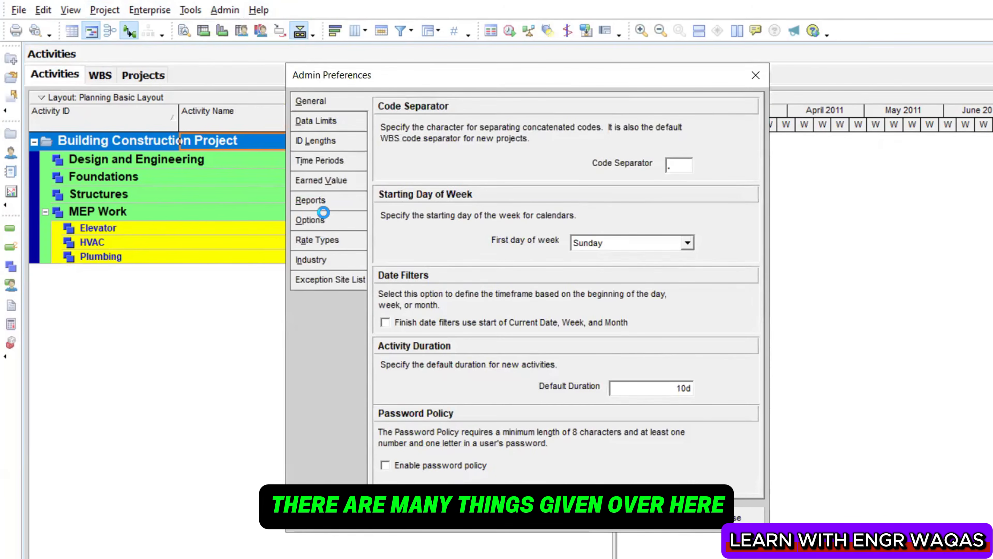
left_click(330, 255)
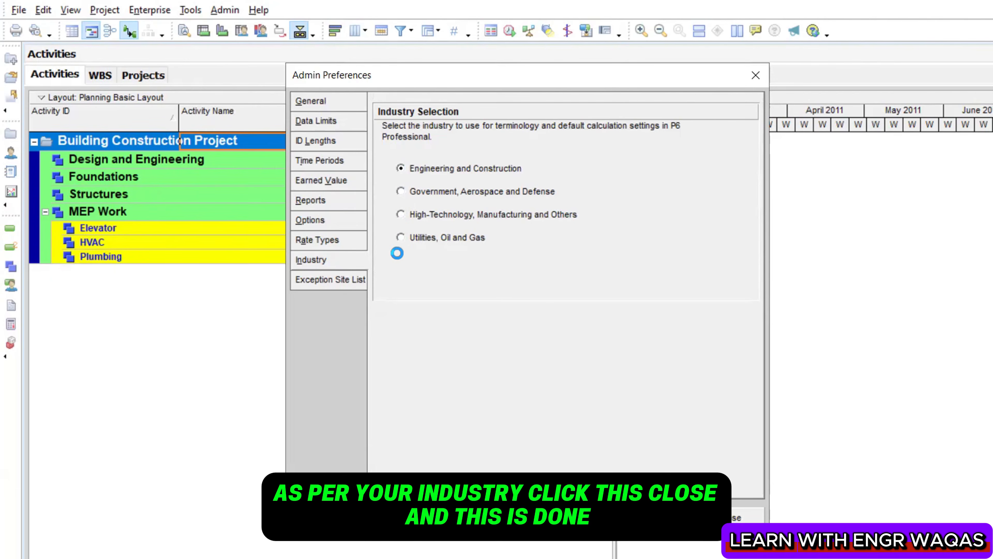
left_click(742, 517)
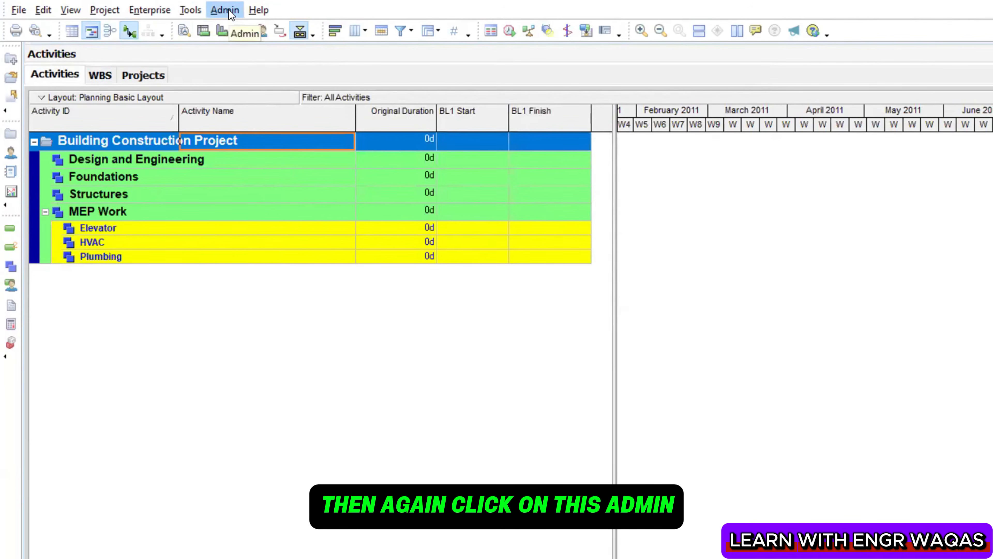
Review the Units of Measure in Admin Categories and close the dialog
left_click(231, 13)
left_click(240, 51)
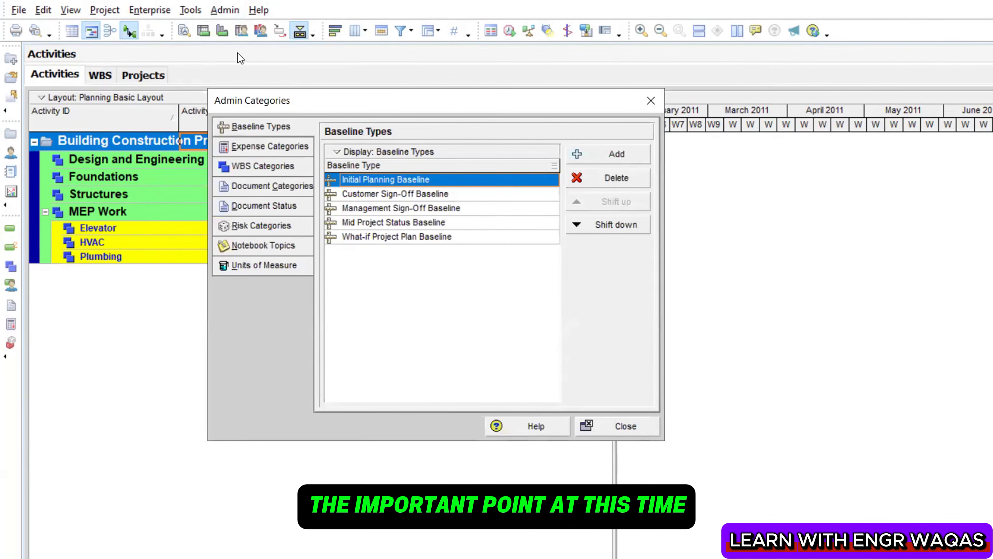
left_click(277, 265)
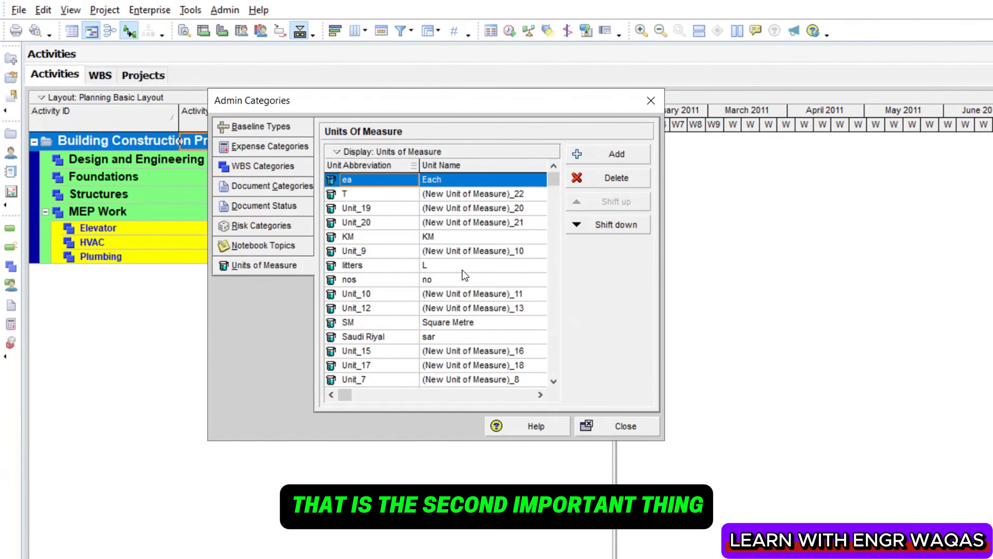
left_click(654, 95)
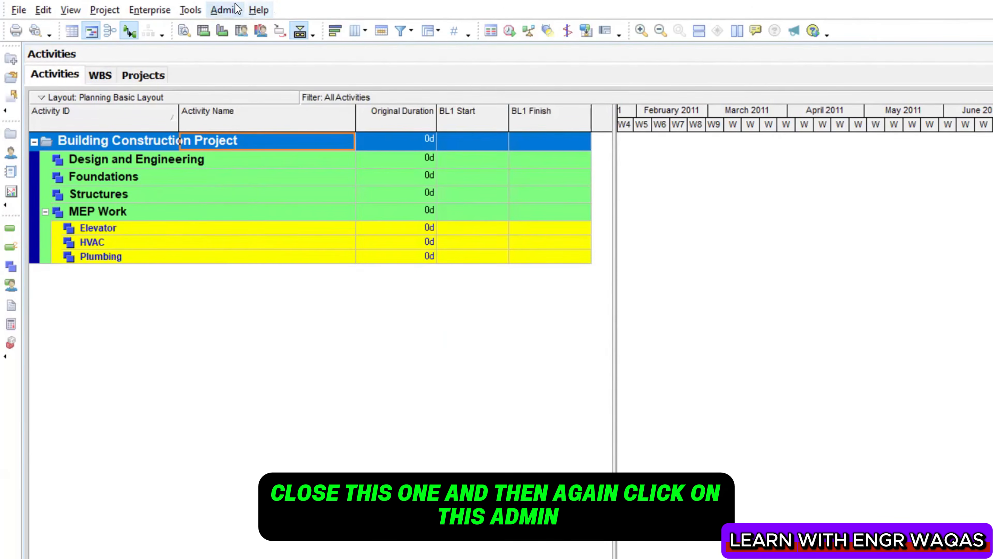
Open the Currencies dialog and look through the list of available currencies and their symbols
left_click(233, 10)
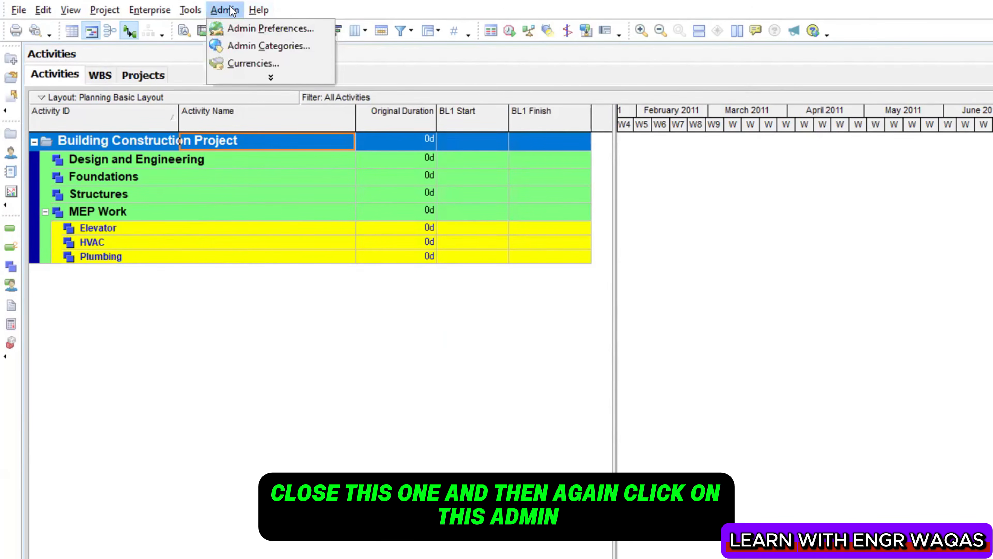
left_click(247, 61)
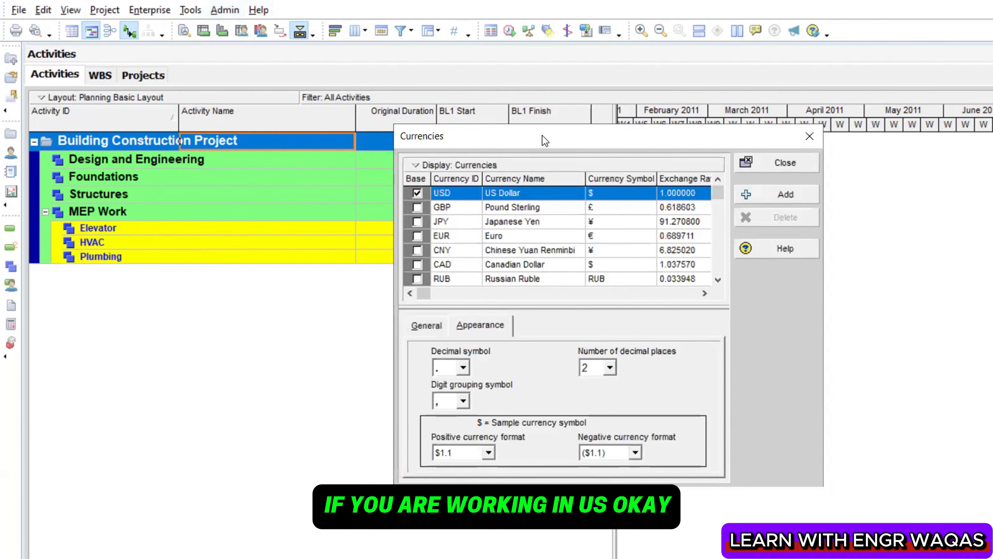
left_click_drag(542, 135, 238, 101)
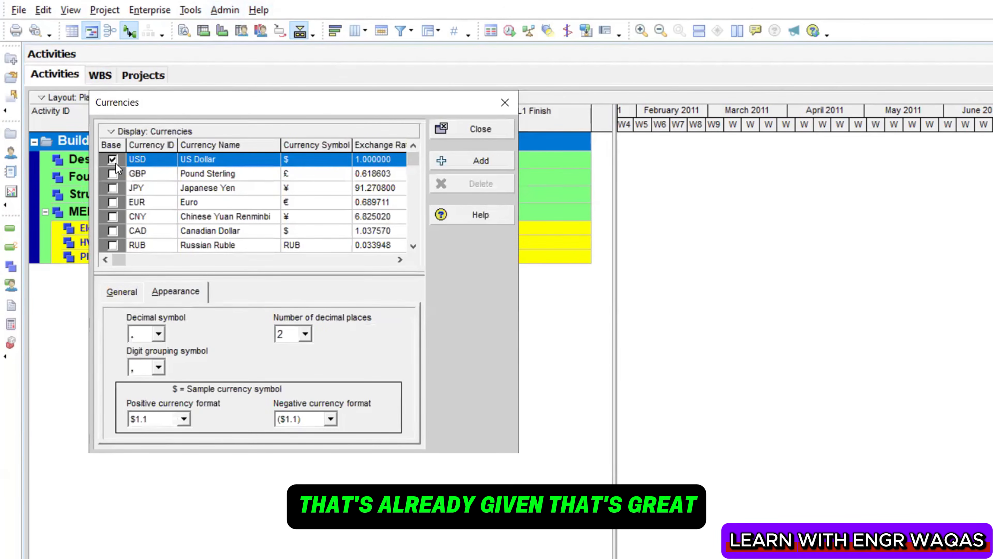
left_click_drag(415, 157, 417, 237)
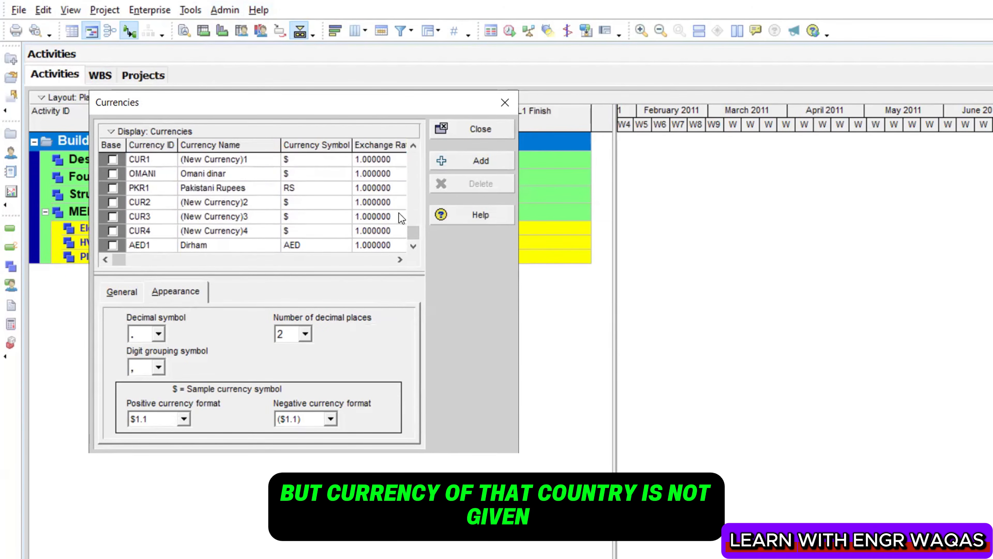
Add a new currency with its default ID, name and symbol, and close the Currencies dialog
left_click(493, 165)
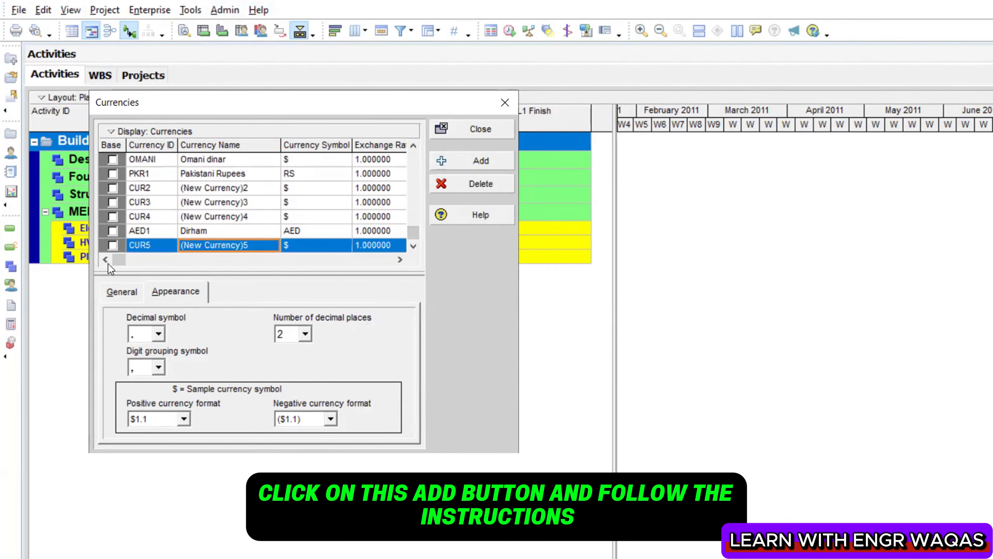
left_click(158, 249)
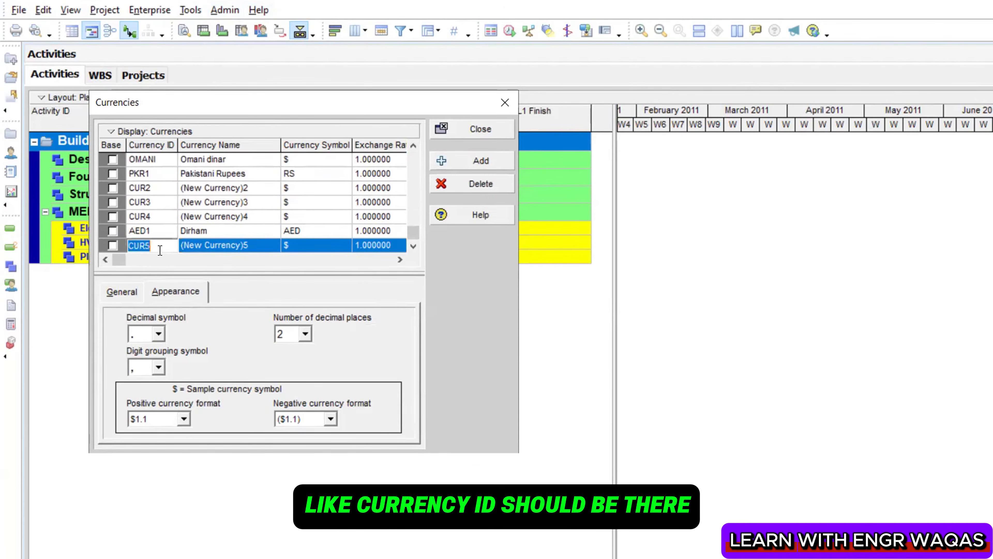
left_click(261, 250)
left_click(325, 245)
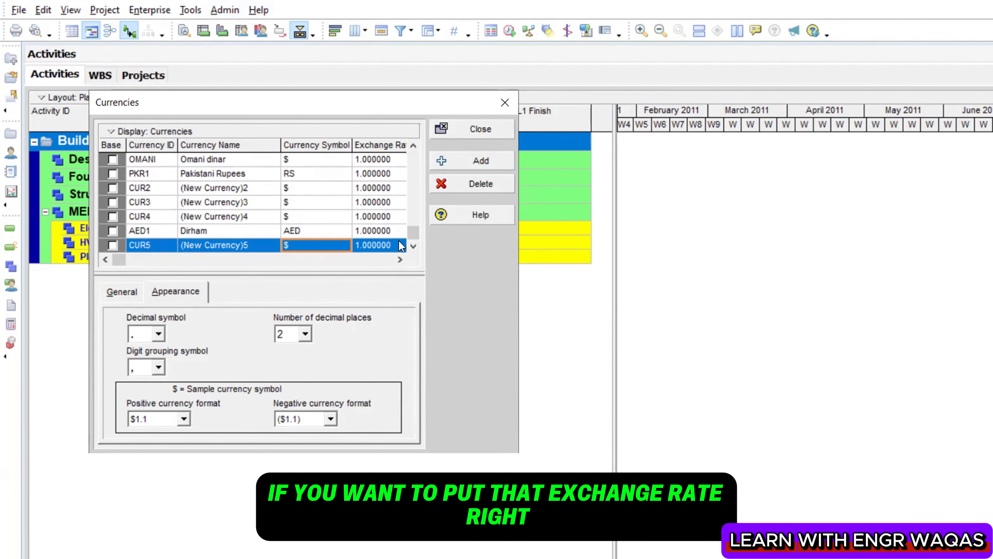
left_click(503, 104)
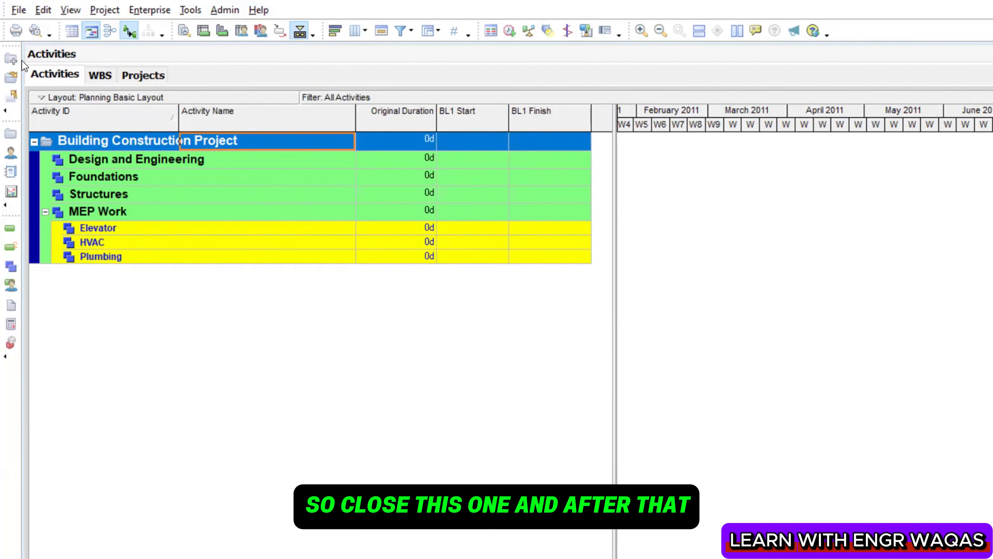
Set the currency for viewing monetary values to Emirate Dirham in User Preferences and close the dialog
left_click(44, 11)
left_click(56, 24)
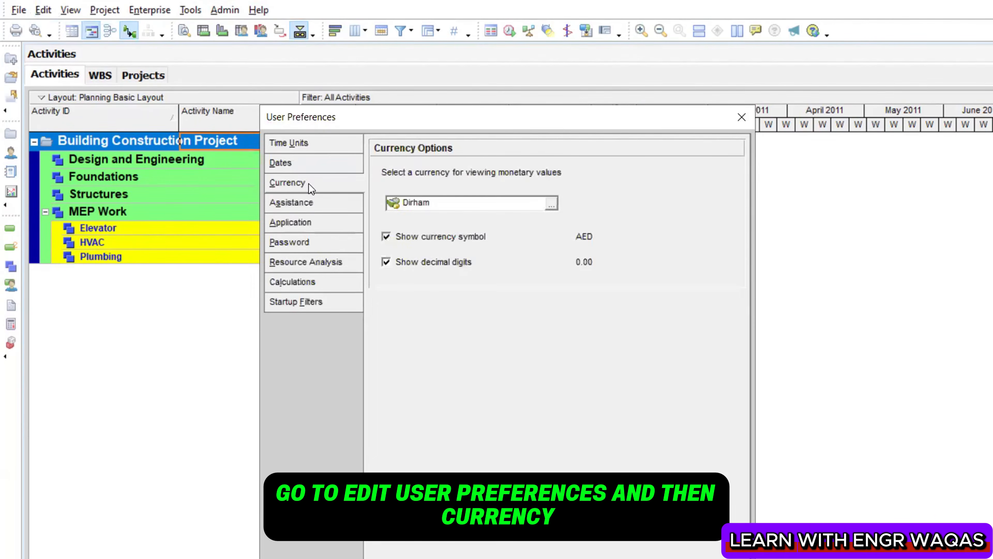
left_click(552, 206)
left_click_drag(500, 295, 494, 403)
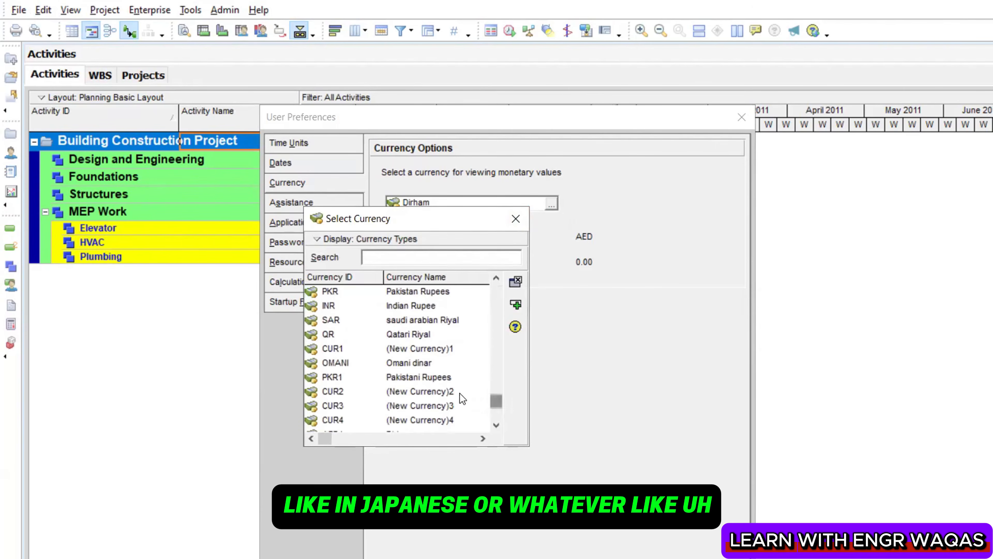
scroll(423, 362, "up", 2)
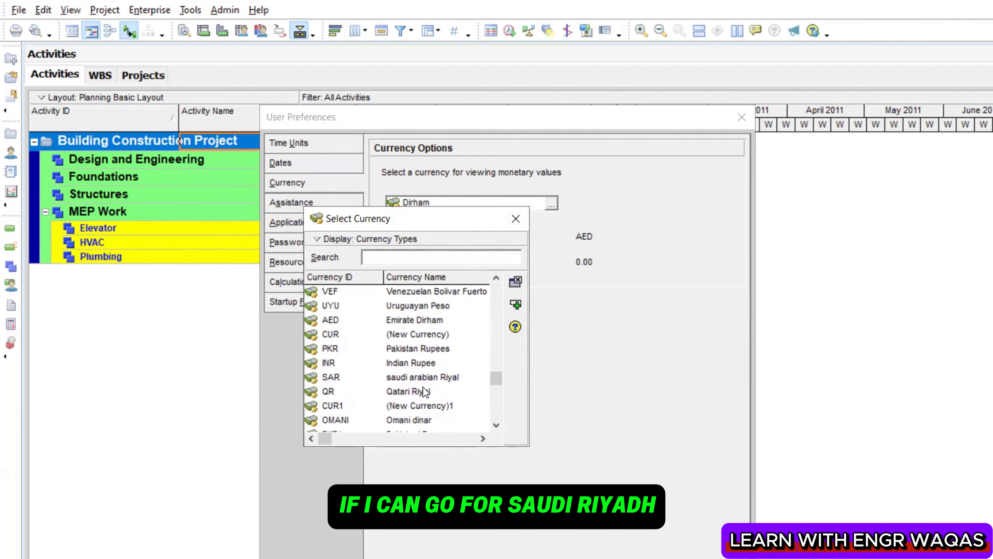
left_click(425, 321)
left_click(515, 305)
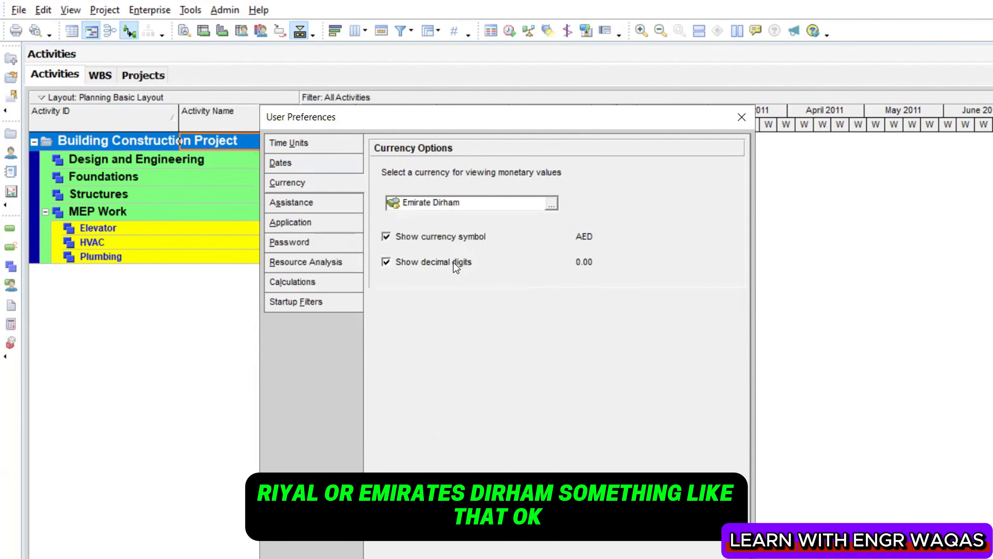
left_click(741, 116)
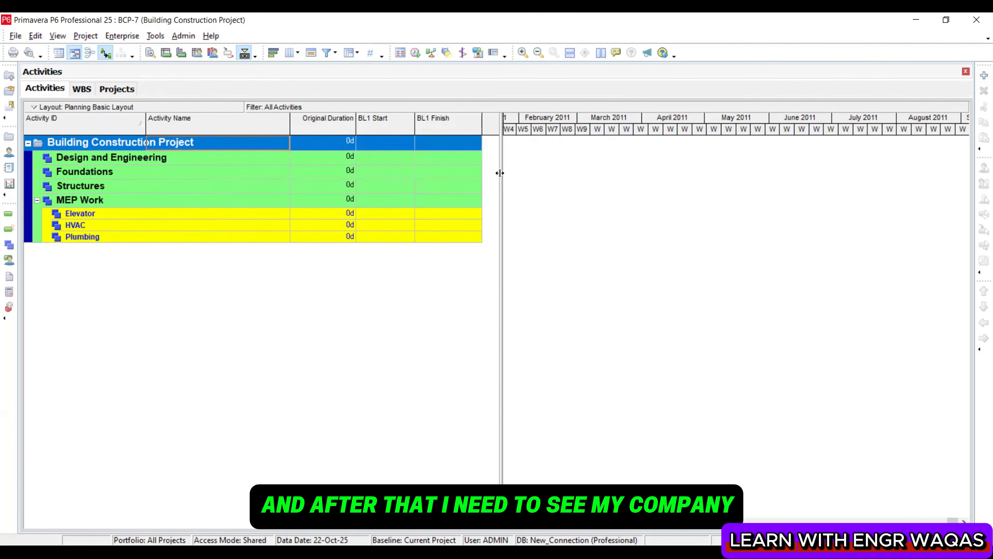
Switch to the WBS workbook in Excel and examine the activities listed under Design and Engineering and Foundation
left_click(151, 160)
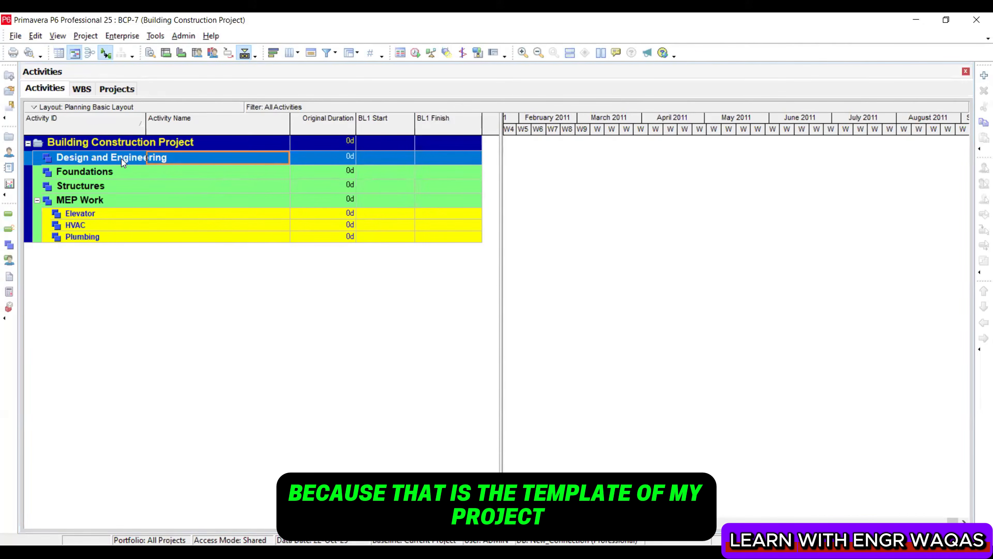
key("alt+Tab")
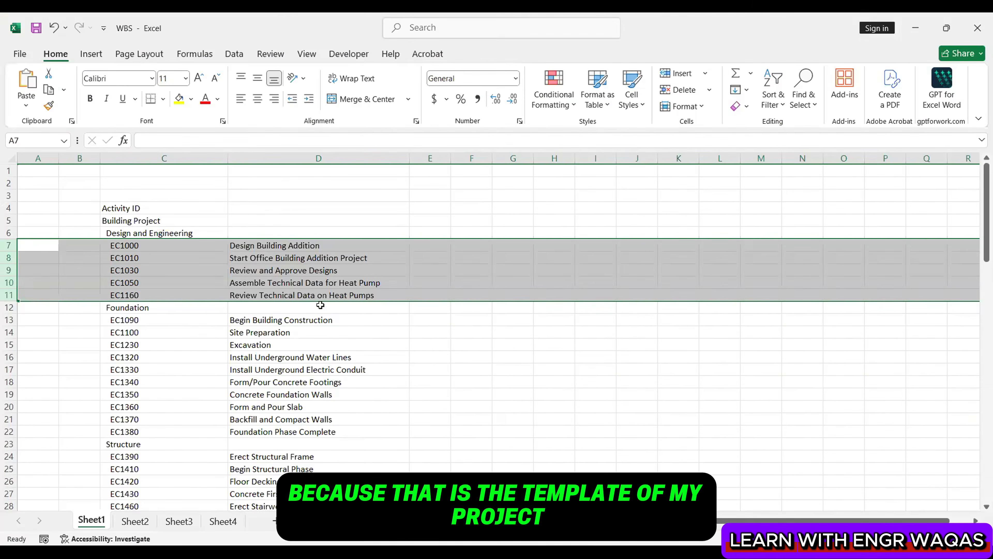
left_click(280, 345)
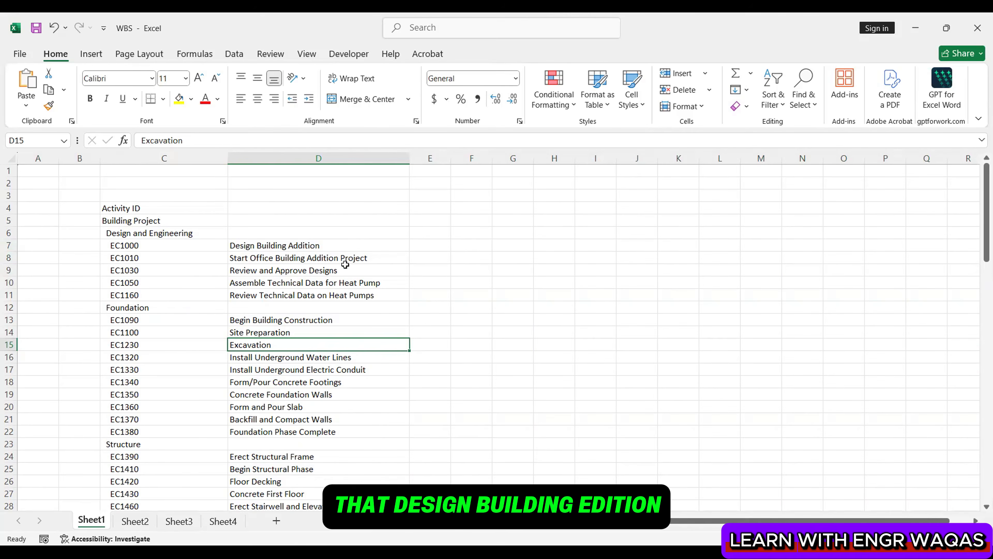
left_click_drag(316, 246, 319, 295)
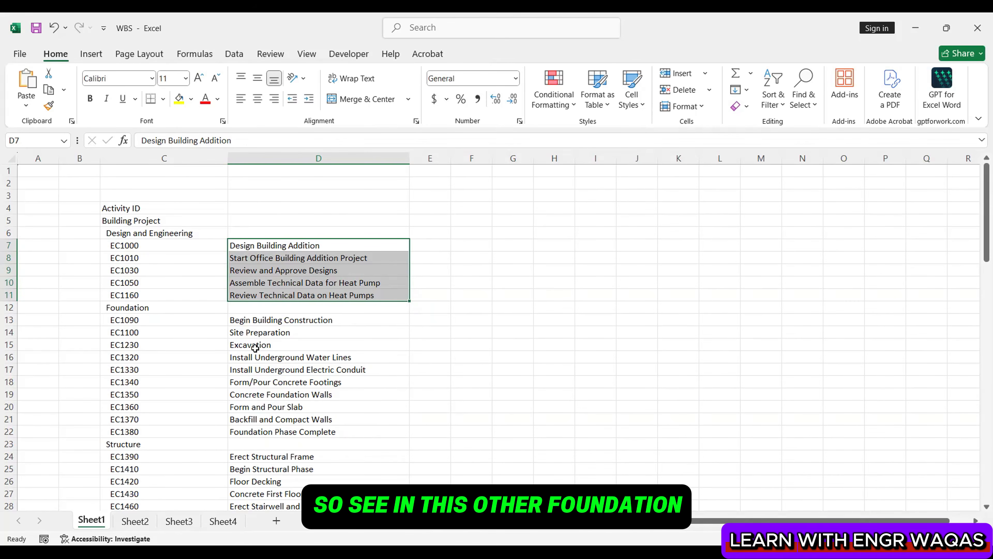
left_click(148, 309)
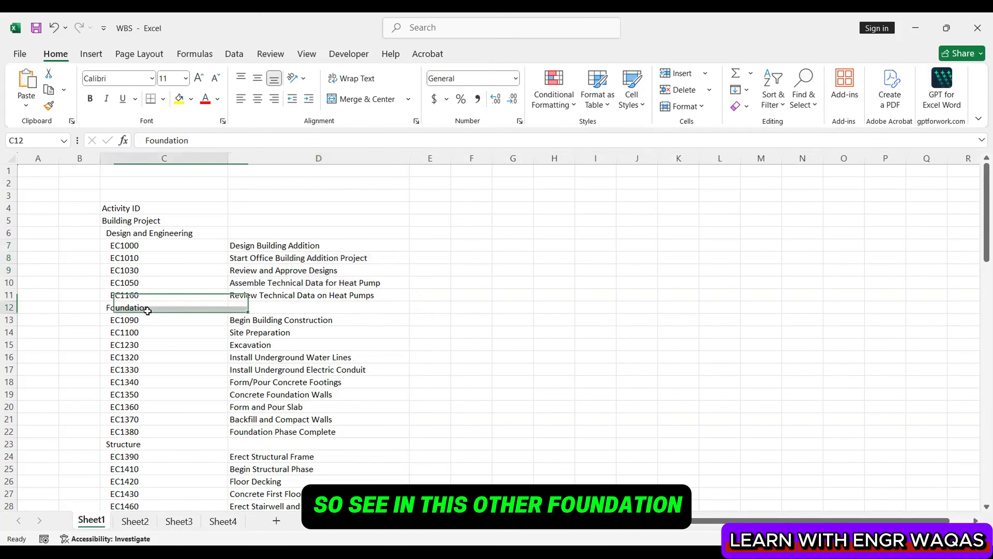
left_click_drag(254, 320, 257, 429)
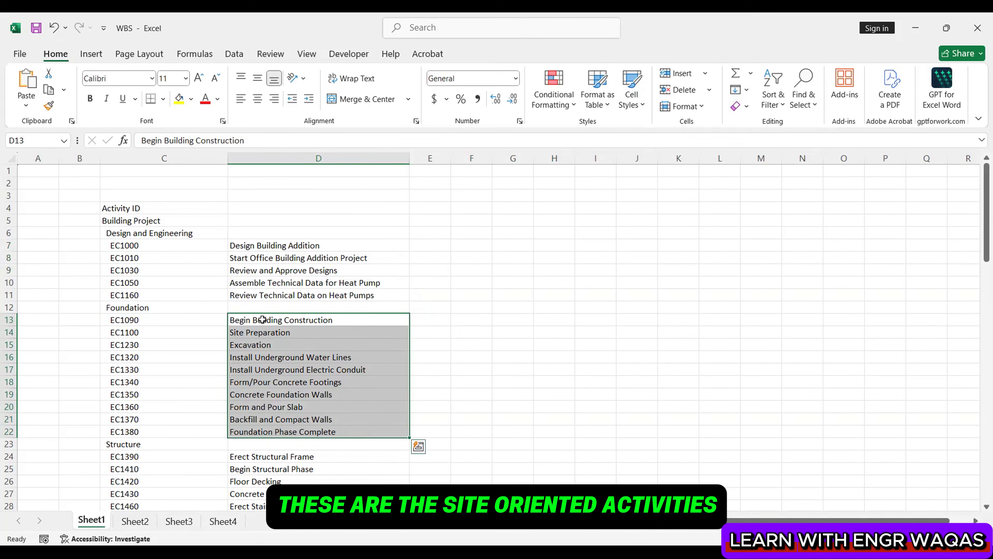
left_click_drag(262, 317, 252, 432)
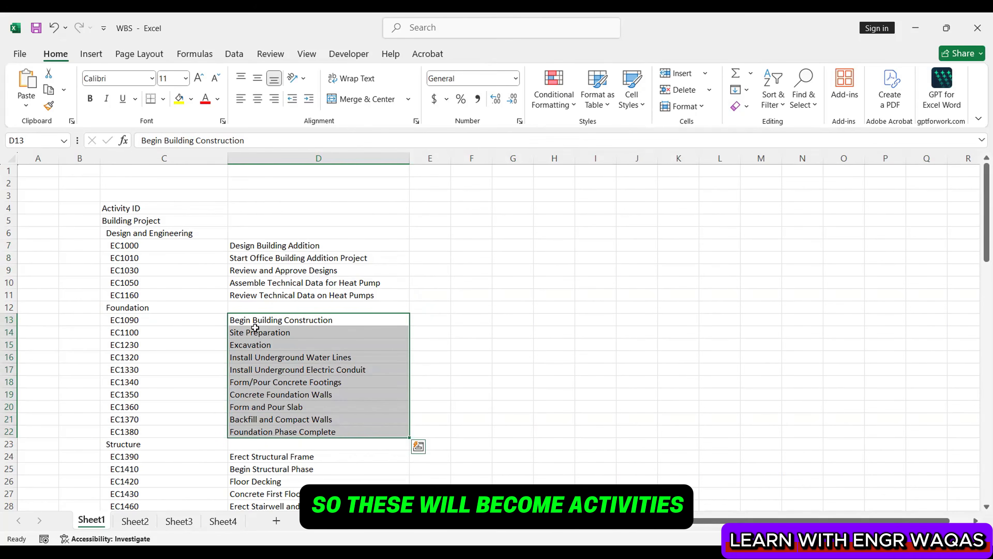
Copy Design Building Addition from cell D7 and add an activity with that name under Design and Engineering in Primavera P6
left_click(261, 244)
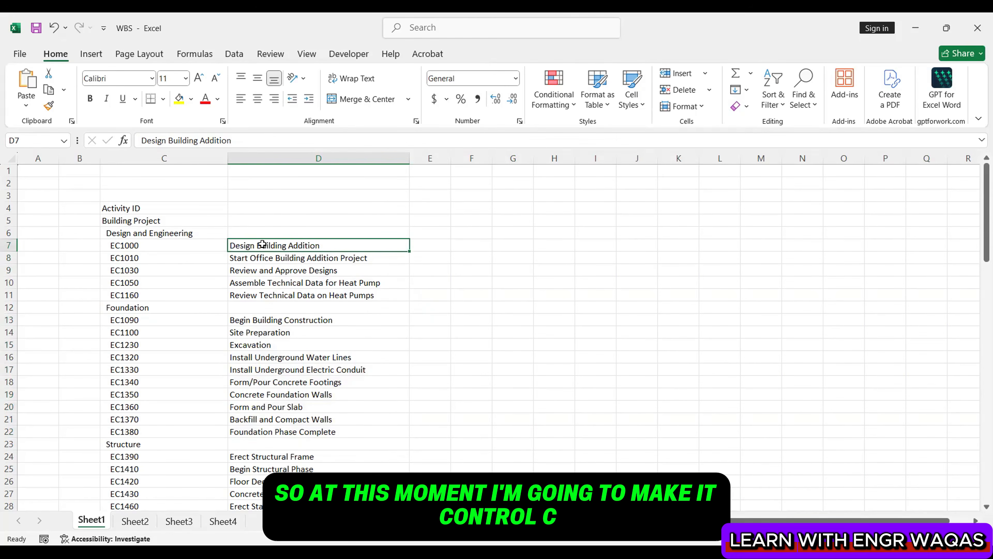
key("ctrl+c")
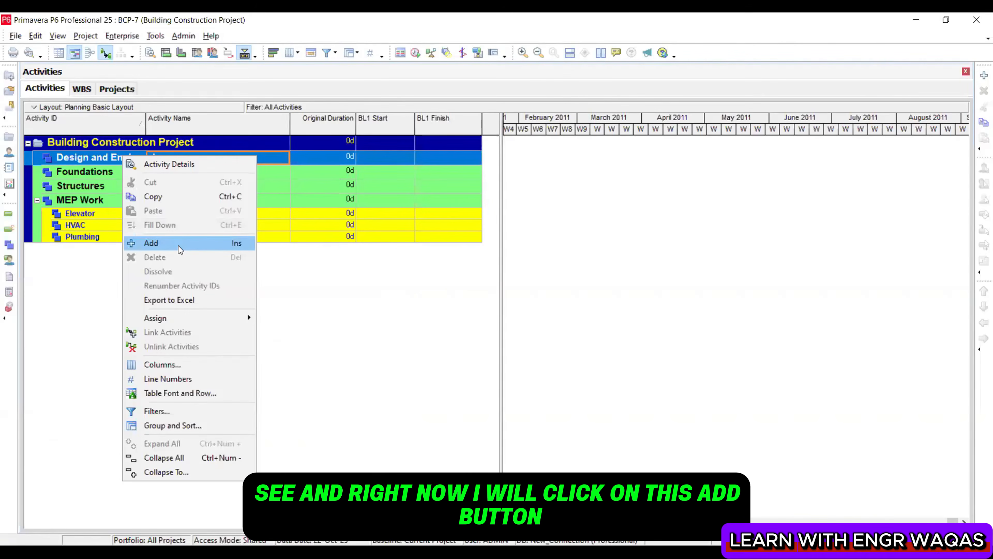
left_click(178, 246)
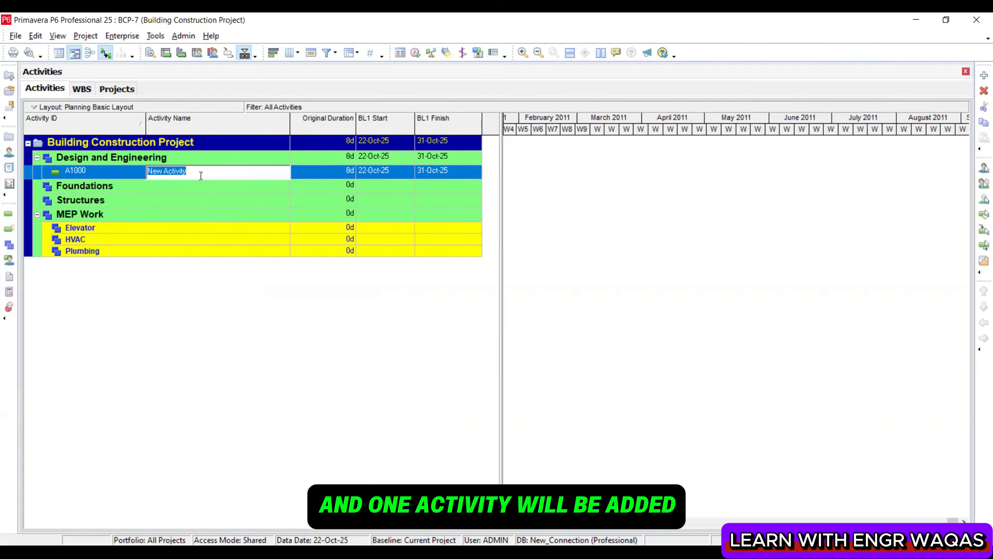
key("ctrl+v")
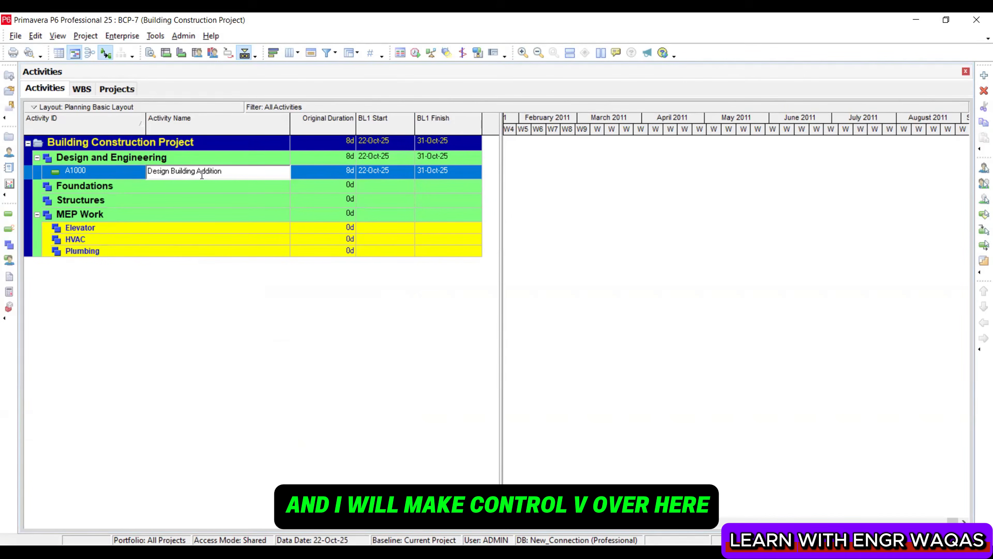
left_click(568, 199)
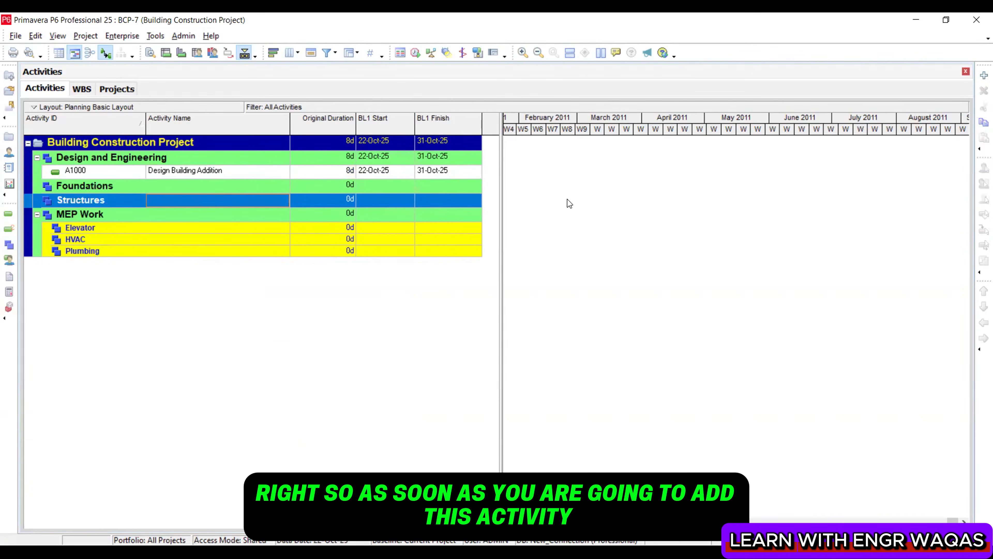
Apply a two-line Gantt timescale starting at PS with Week of Year dates and a Month/Week interval, and widen its week columns
left_click(232, 171)
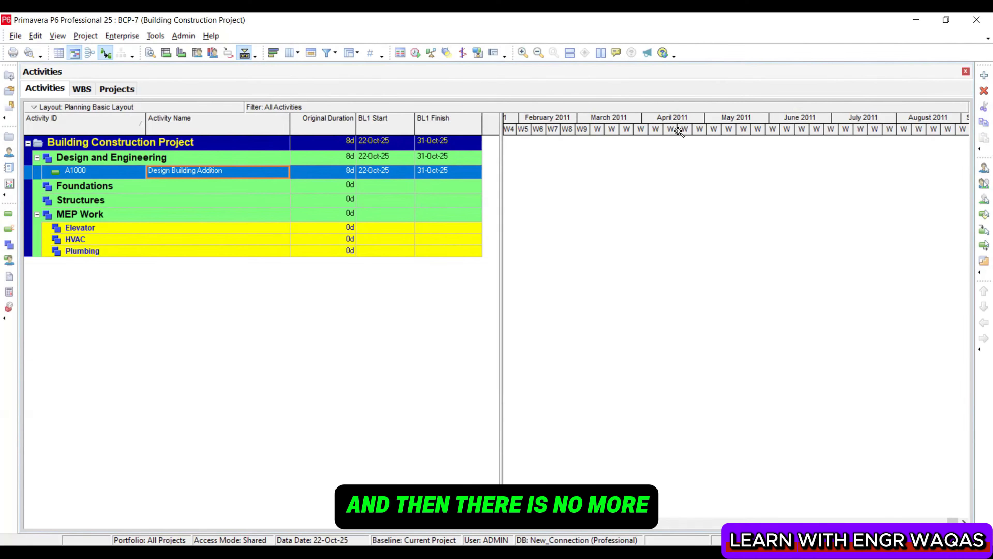
left_click_drag(676, 126, 383, 122)
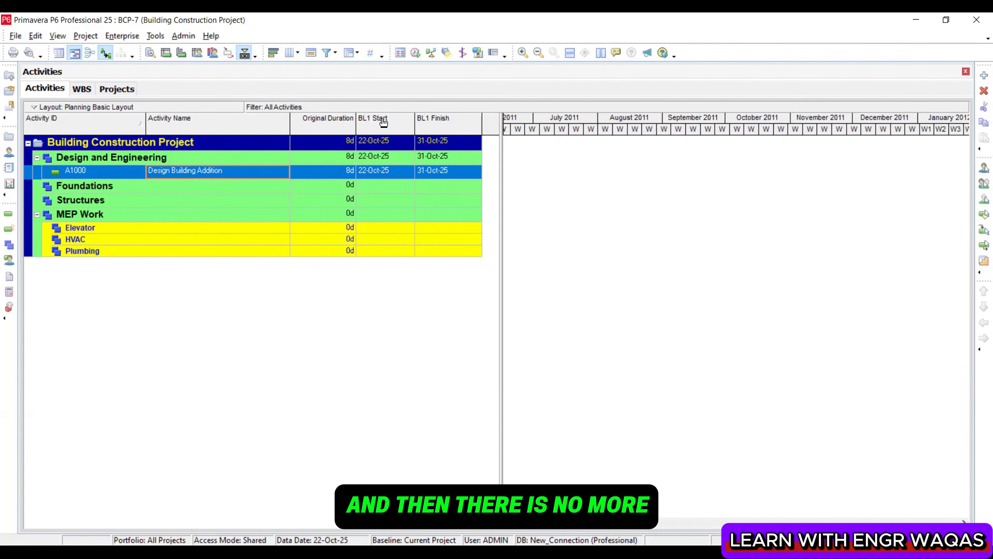
left_click(570, 184)
right_click(570, 184)
left_click(633, 242)
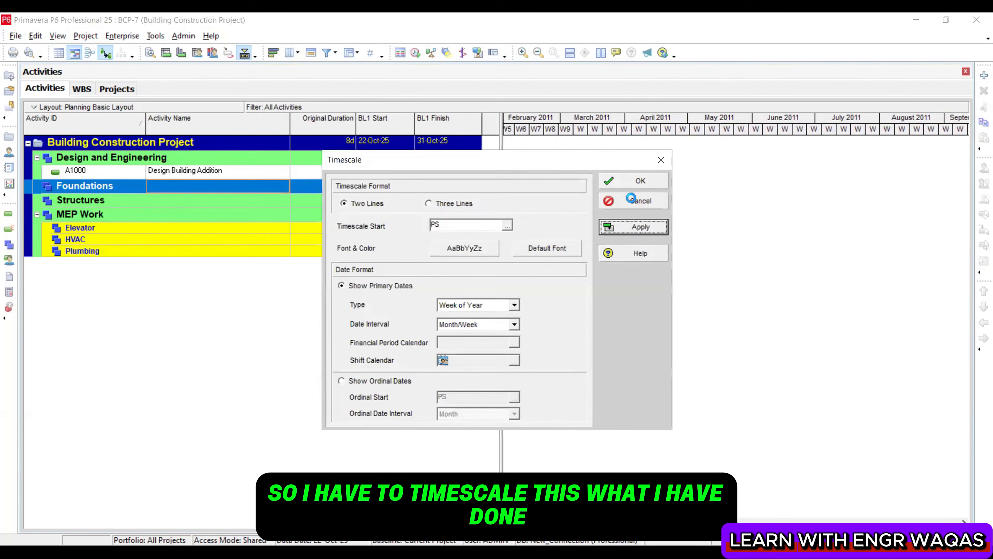
left_click(640, 227)
left_click(635, 182)
left_click_drag(611, 125, 671, 122)
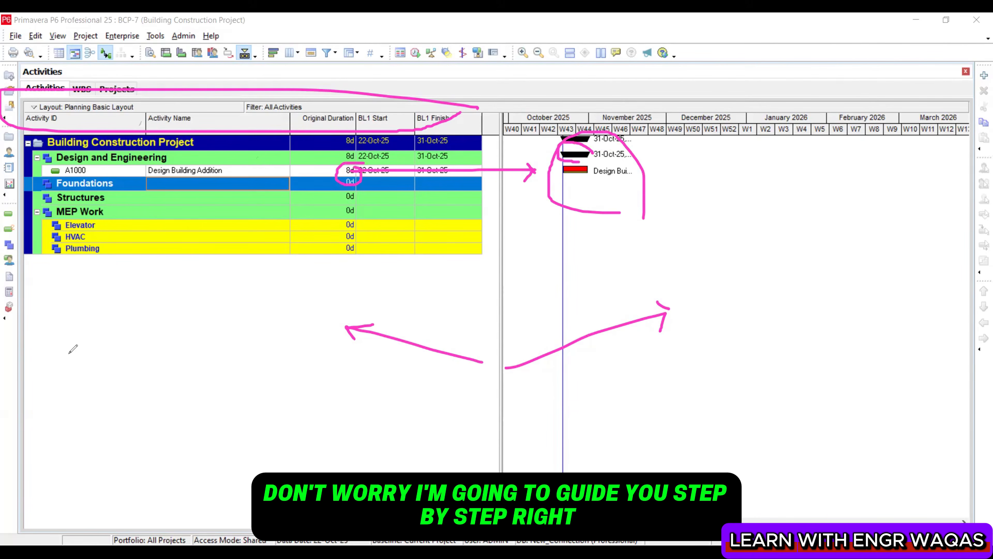
key("e")
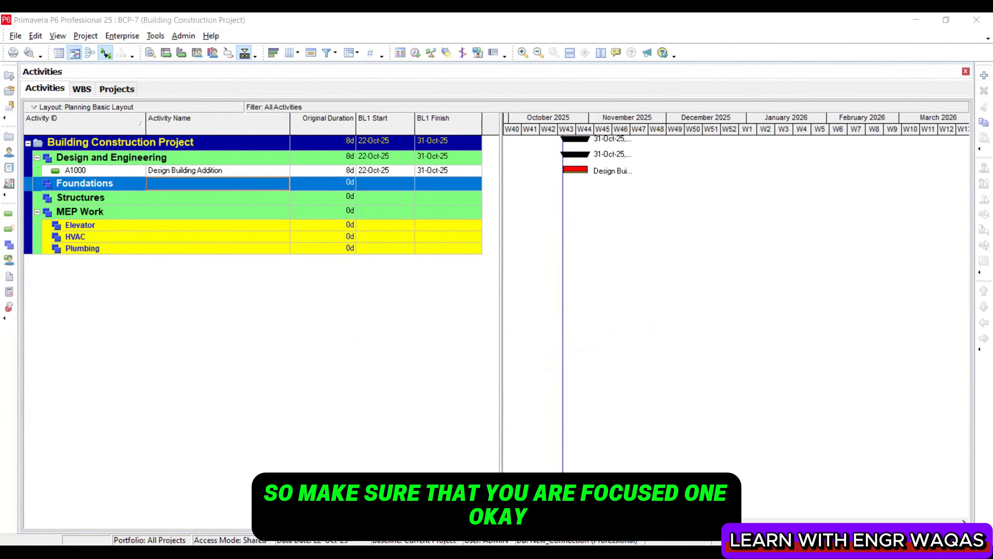
key("Escape")
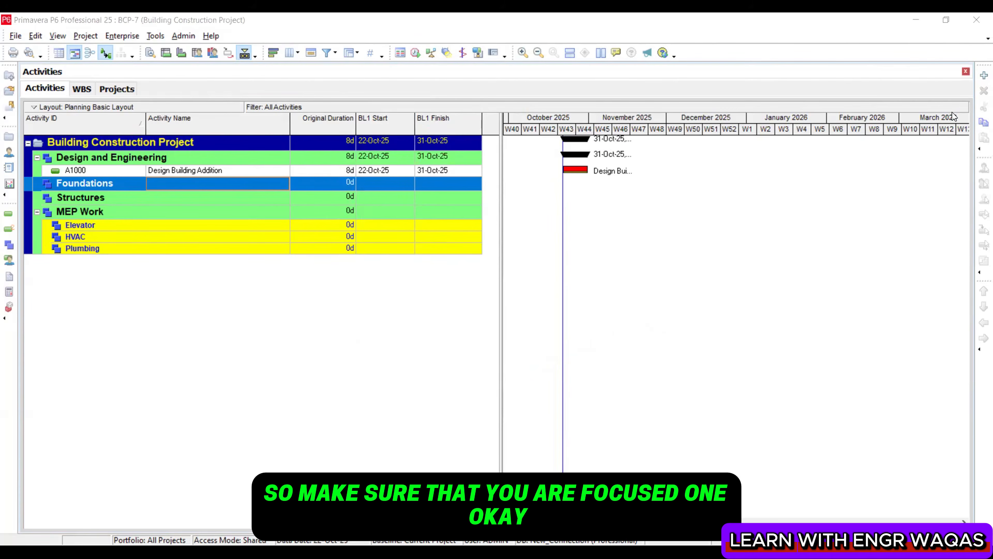
Add an activity under Design and Engineering and name it Start Office Building Addition Project, copied from cell D8 of the WBS workbook
left_click(234, 174)
left_click(208, 160)
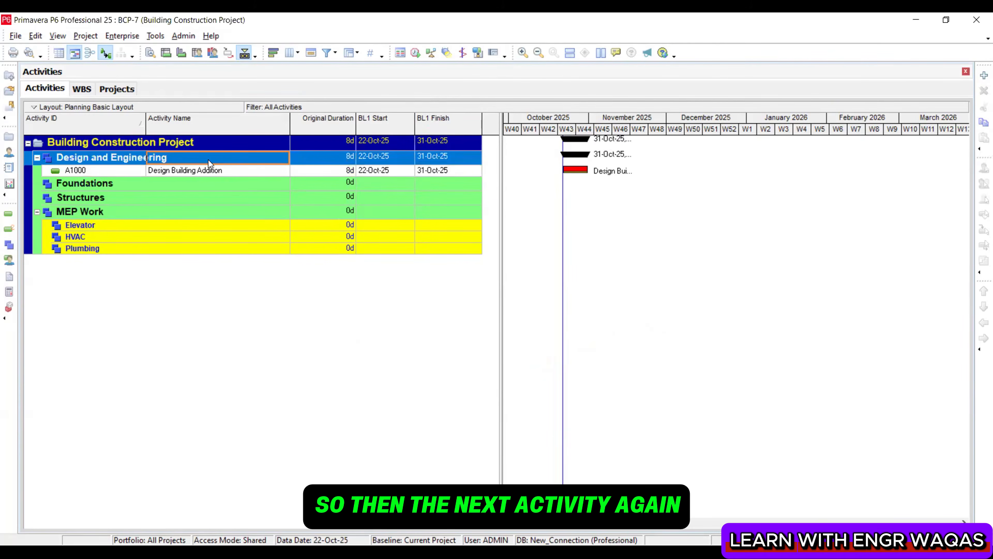
right_click(209, 161)
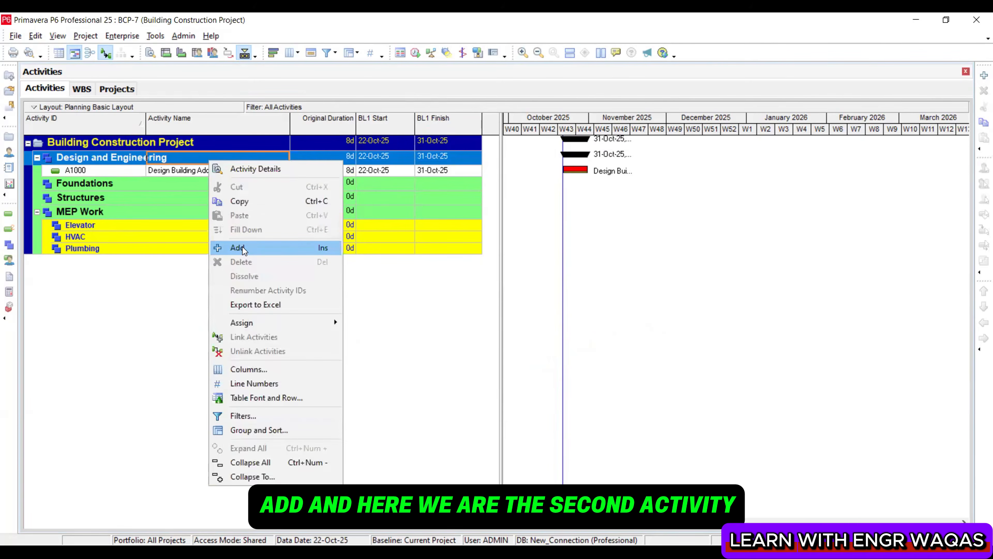
left_click(242, 247)
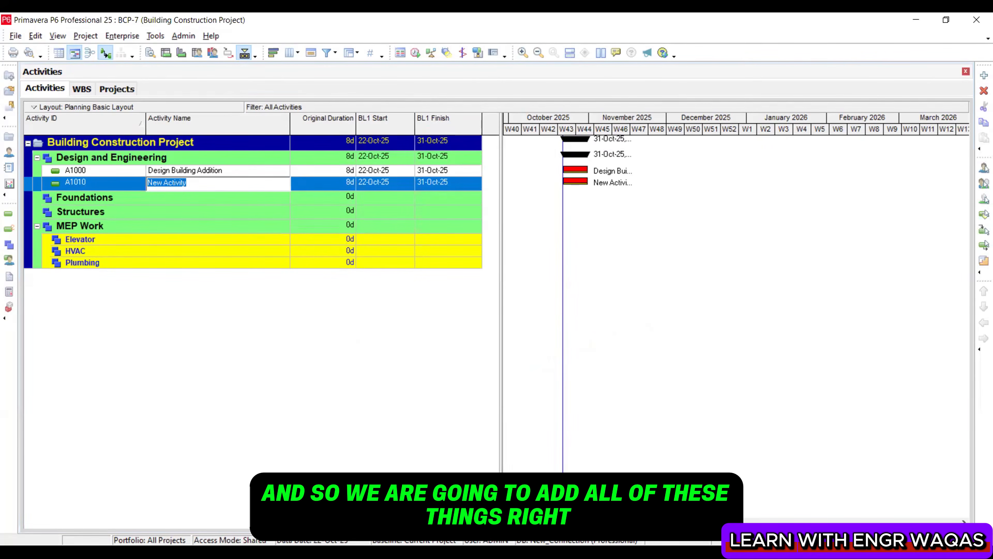
key("alt+Tab")
left_click(305, 259)
key("ctrl+c")
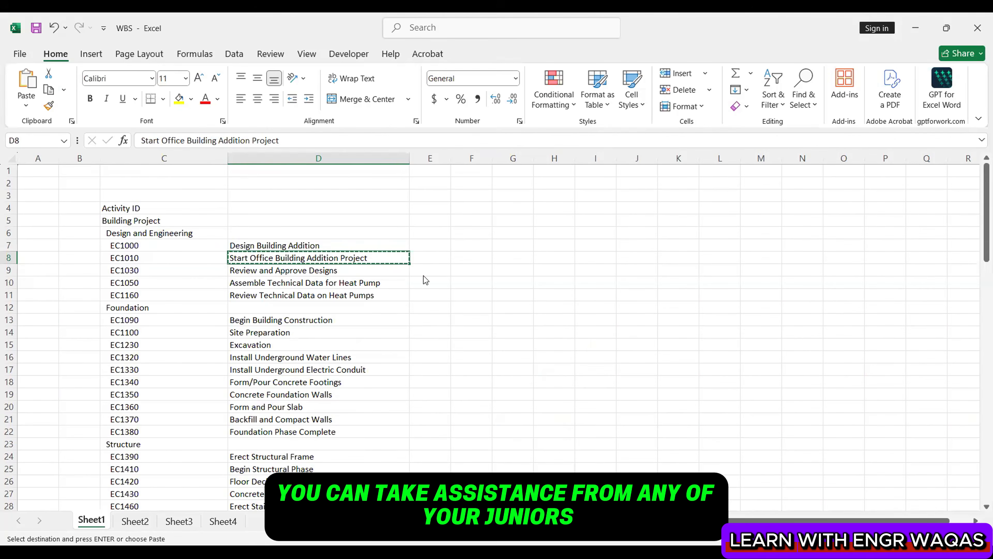
key("alt+Tab")
key("ctrl+v")
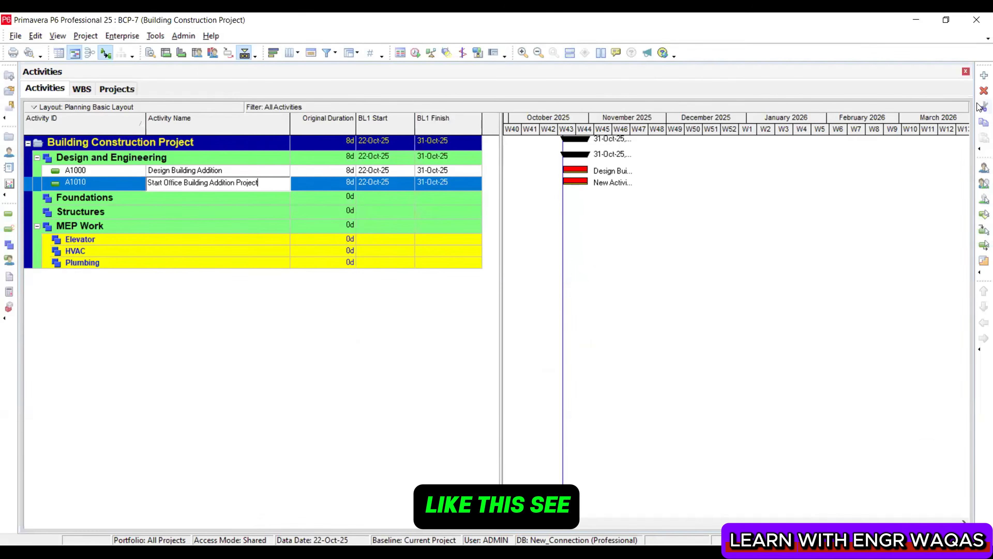
Add three more blank activities under Design and Engineering
left_click(980, 77)
left_click(980, 76)
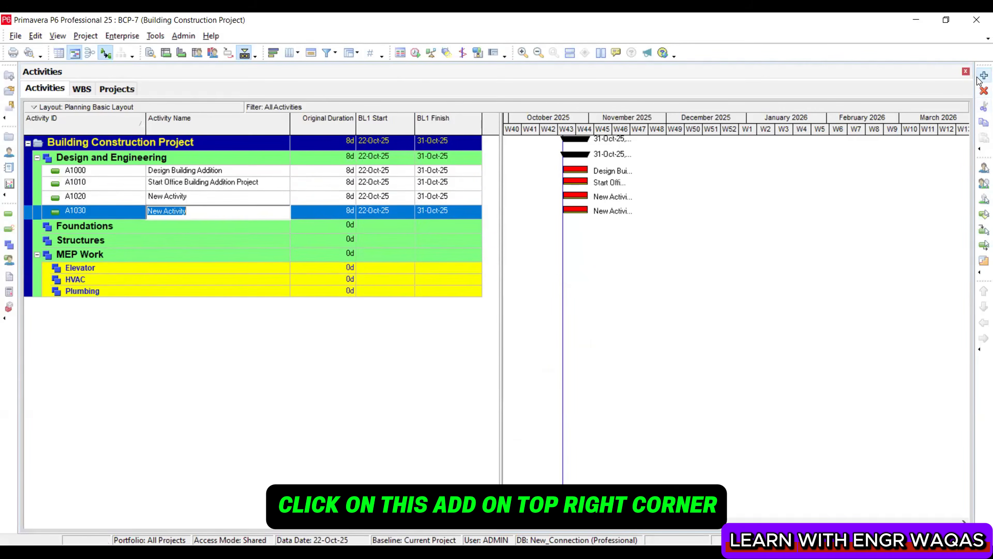
left_click(980, 76)
Copy Review and Approve Designs from cell D9 of the WBS workbook and use it to name the first blank activity in Primavera P6
left_click(259, 197)
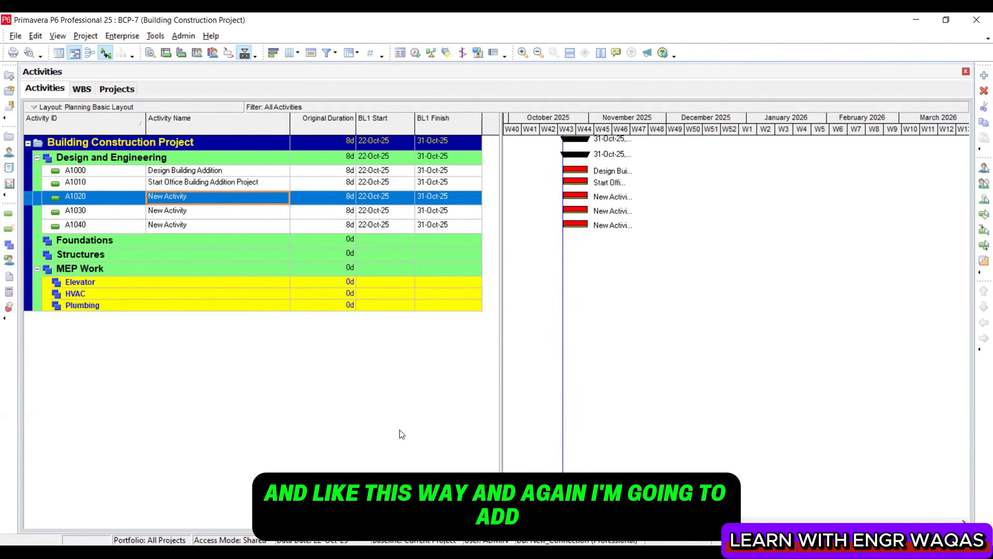
key("alt+Tab")
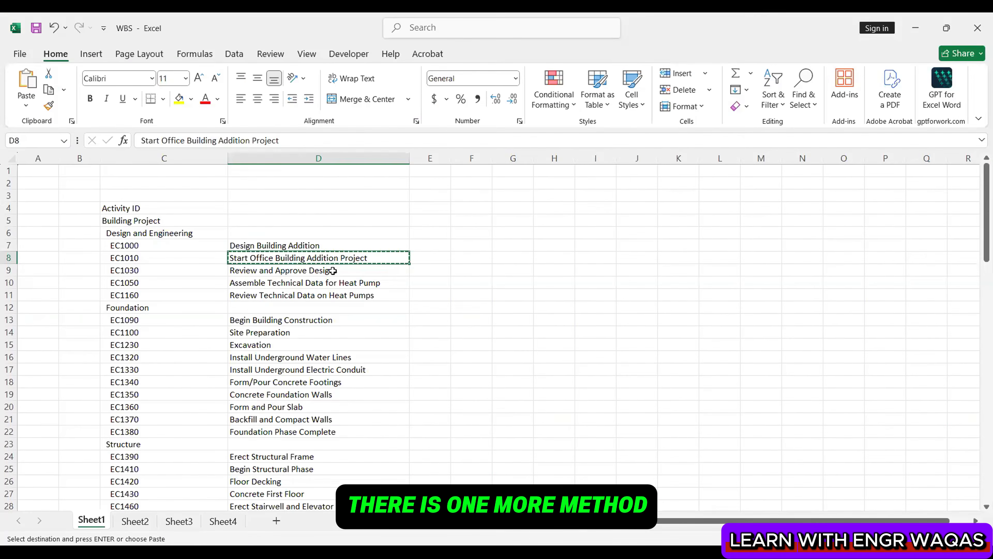
left_click(333, 271)
key("ctrl+c")
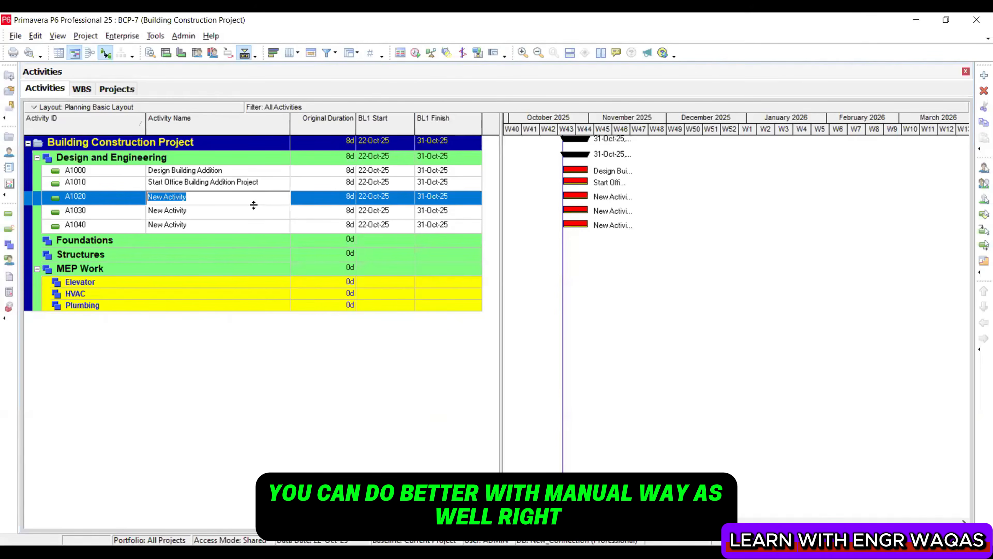
key("ctrl+v")
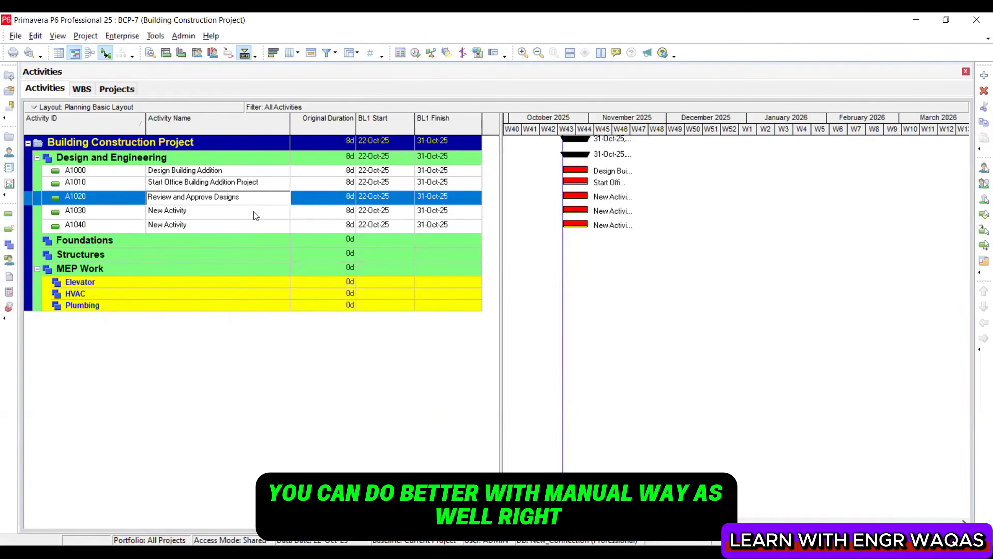
Name the second blank activity Assemble Technical Data for Heat Pump, copied from cell D10 of the WBS workbook
left_click(253, 212)
left_click(253, 211)
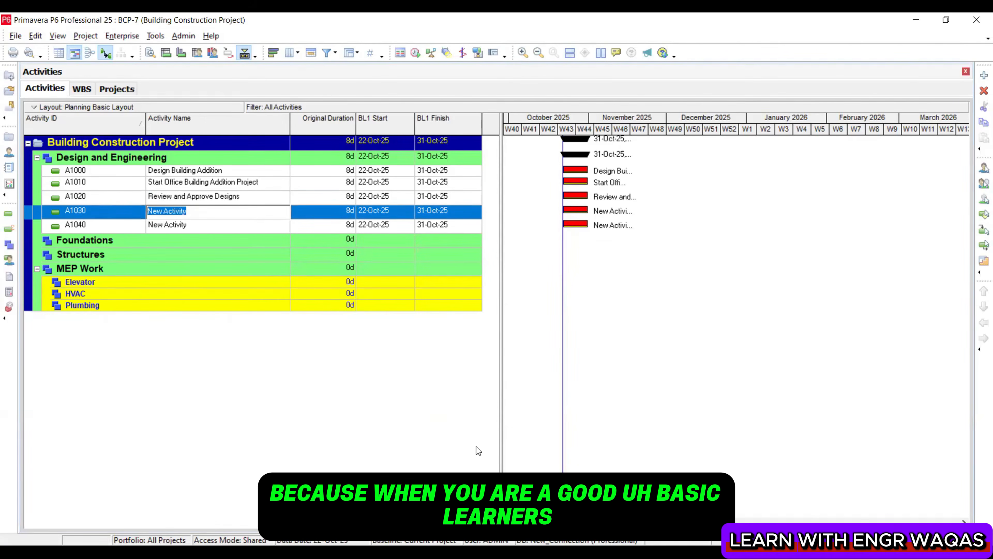
key("alt+Tab")
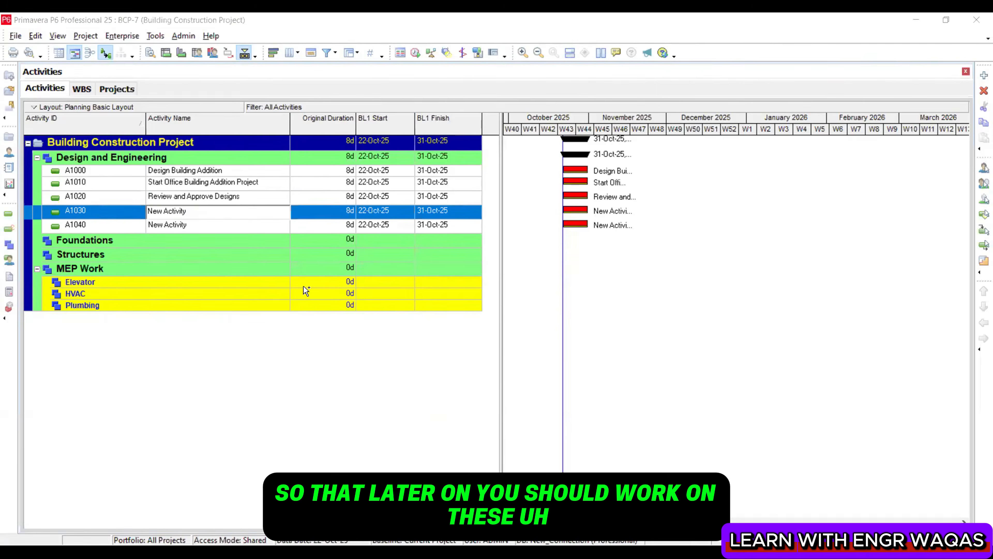
key("alt+Tab")
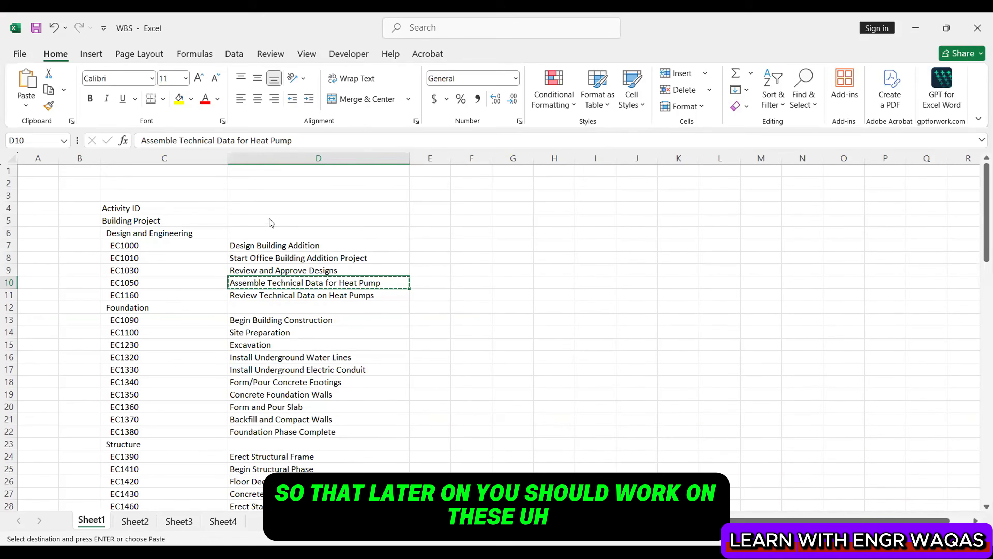
key("alt+Tab")
key("ctrl+v")
key("Return")
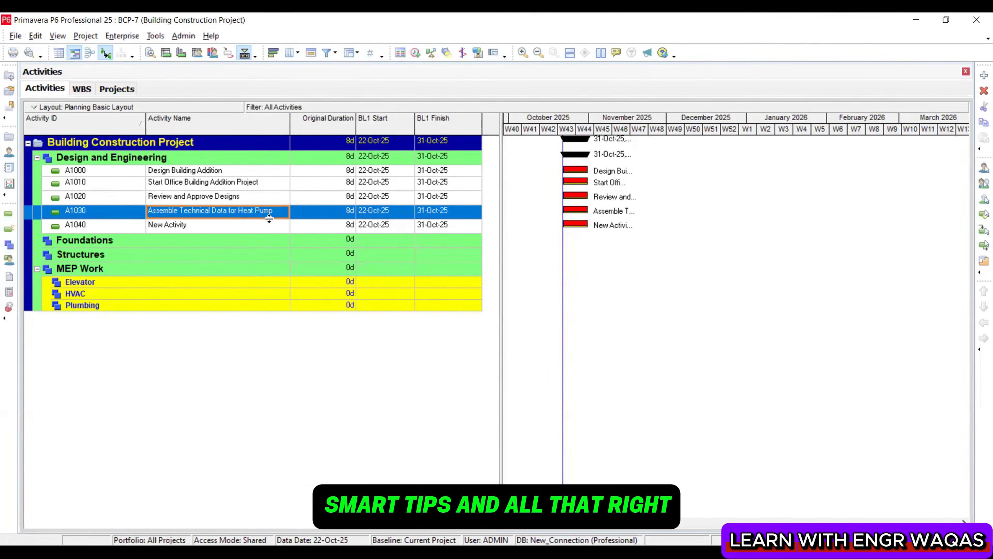
Name the last blank activity under Design and Engineering Review Technical Data on Heat Pumps, copied from cell D11 of the WBS workbook
left_click(269, 226)
key("ctrl+a")
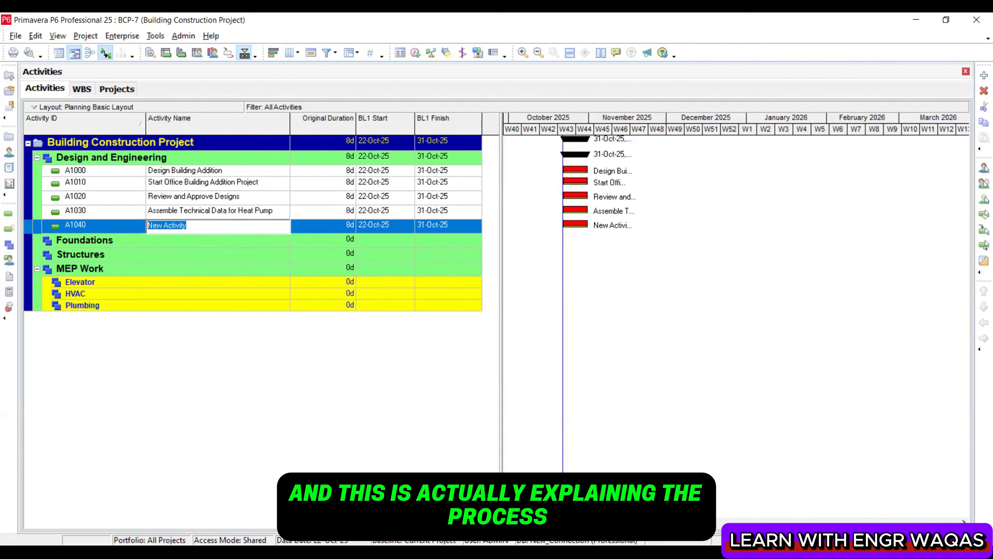
key("alt+Tab")
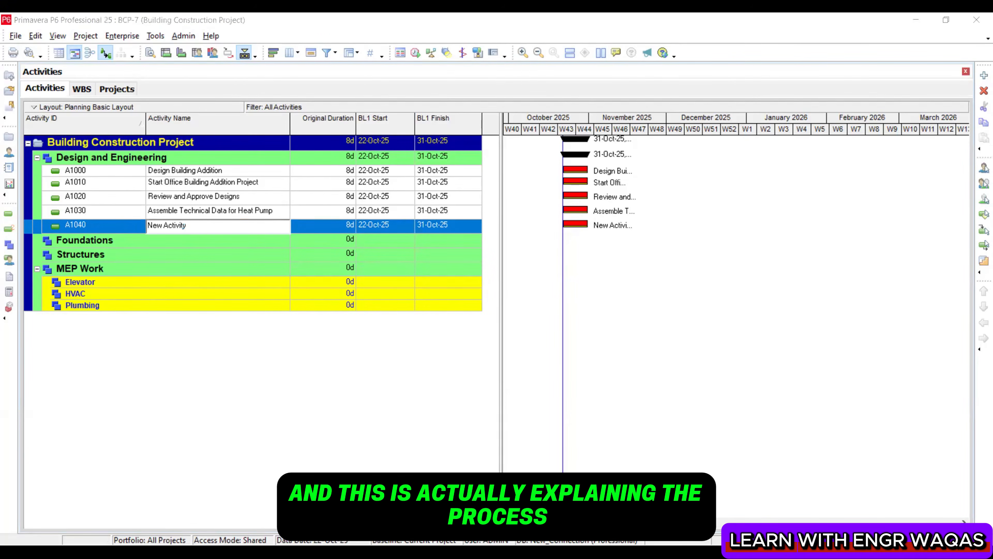
left_click(351, 296)
key("ctrl+c")
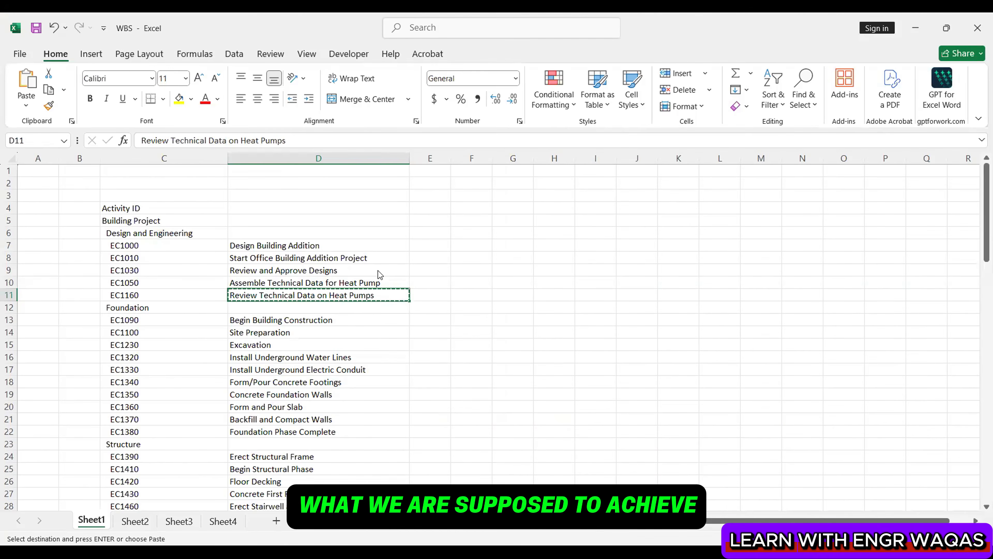
key("alt+Tab")
key("ctrl+v")
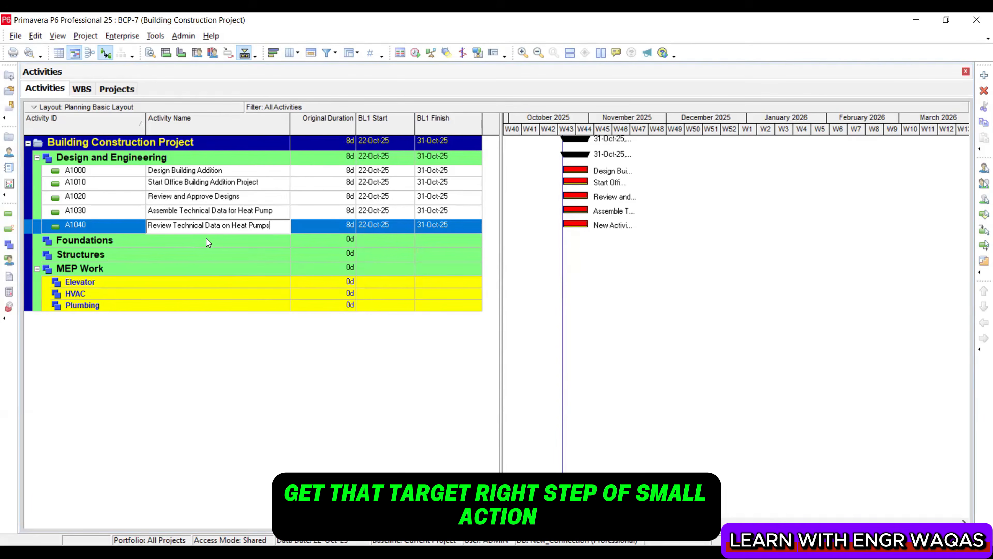
left_click(208, 173)
left_click(211, 184)
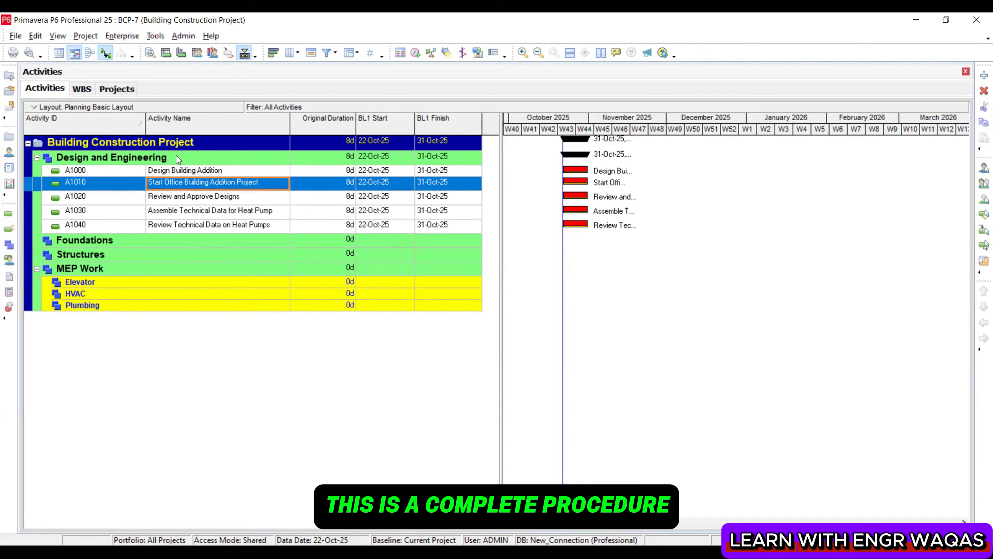
Select the Foundations WBS, then switch to the WBS workbook in Excel and review the Foundation activities in cells D13 to D22
left_click(155, 242)
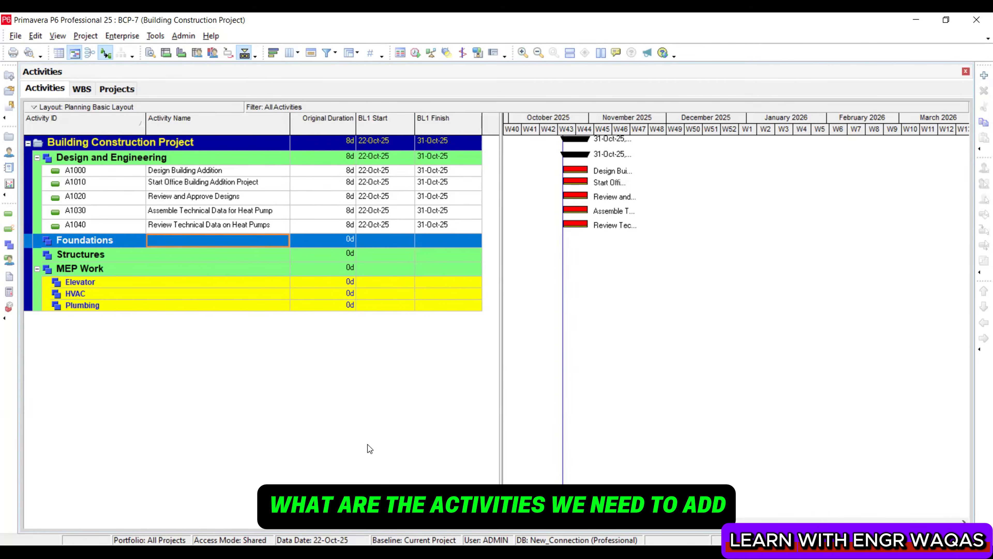
key("alt+Tab")
left_click(263, 334)
left_click(267, 344)
scroll(269, 345, "down", 2)
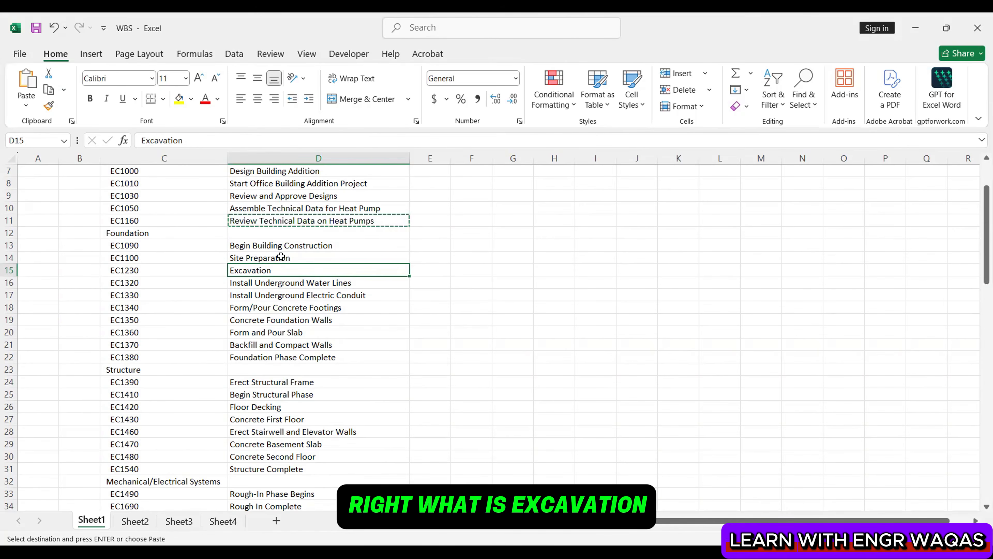
left_click_drag(281, 247, 273, 357)
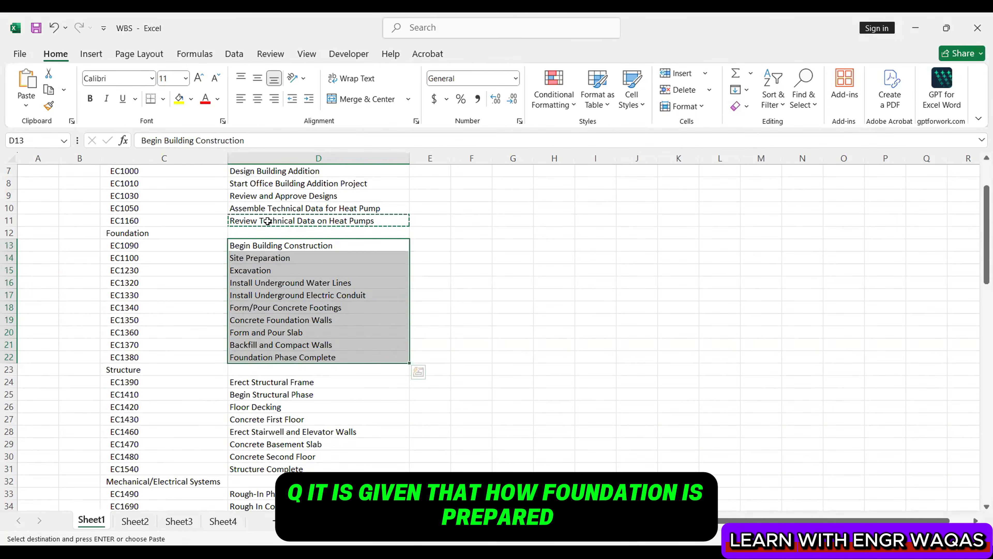
Switch to the Gas Project BOQ workbook and examine the Footing work descriptions from layout marking to concrete pouring on the Building wORKS sheet
key("alt+Tab")
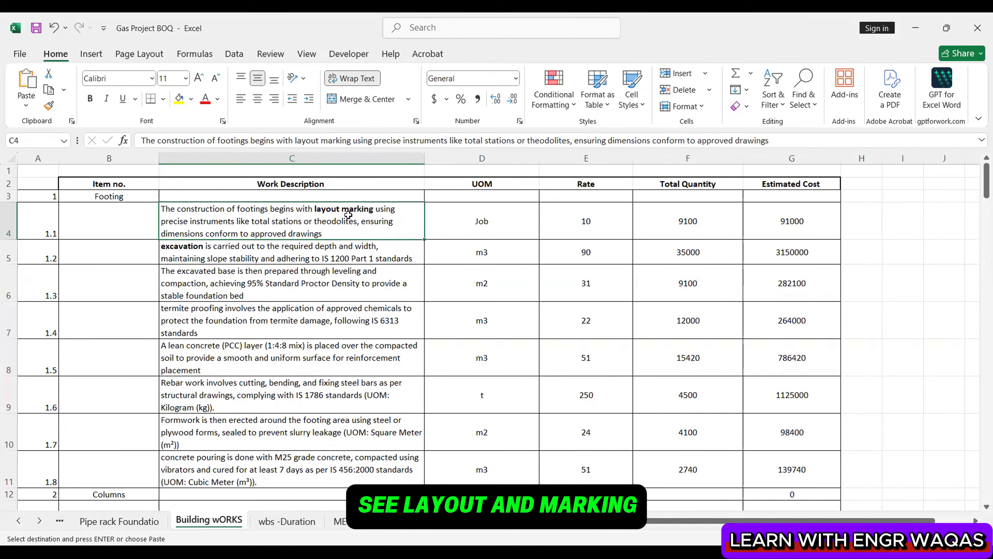
left_click(302, 250)
left_click(302, 272)
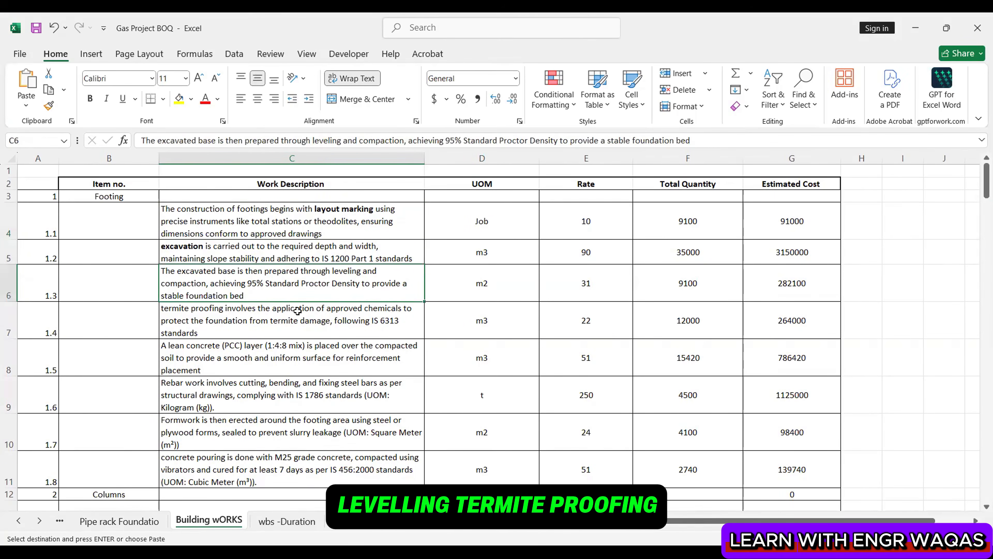
left_click(299, 309)
left_click(294, 350)
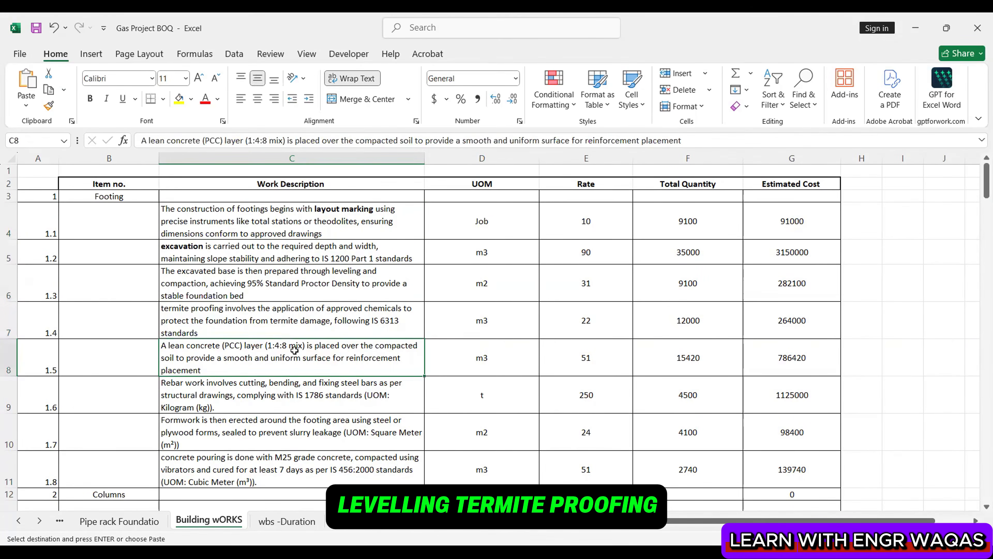
left_click(293, 386)
scroll(292, 386, "down", 1)
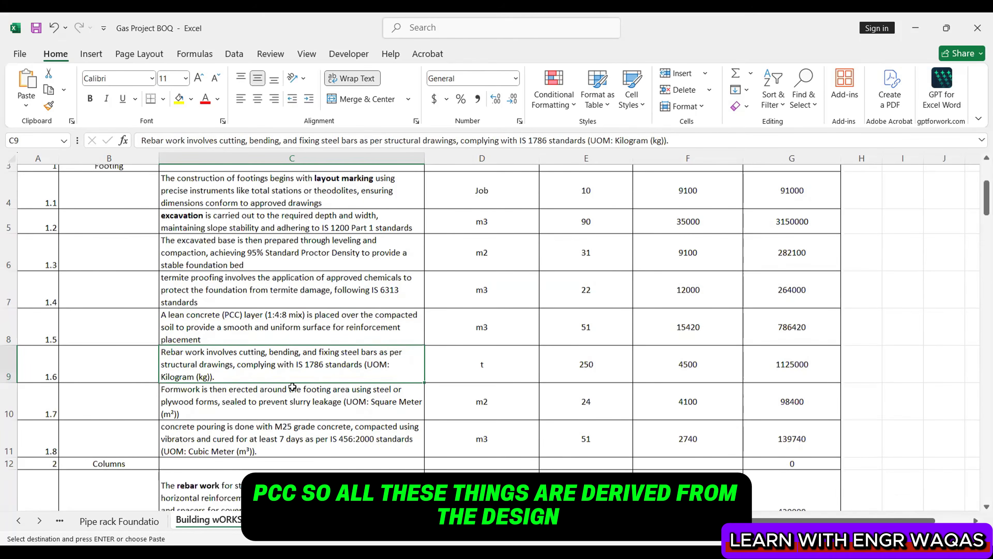
left_click(293, 384)
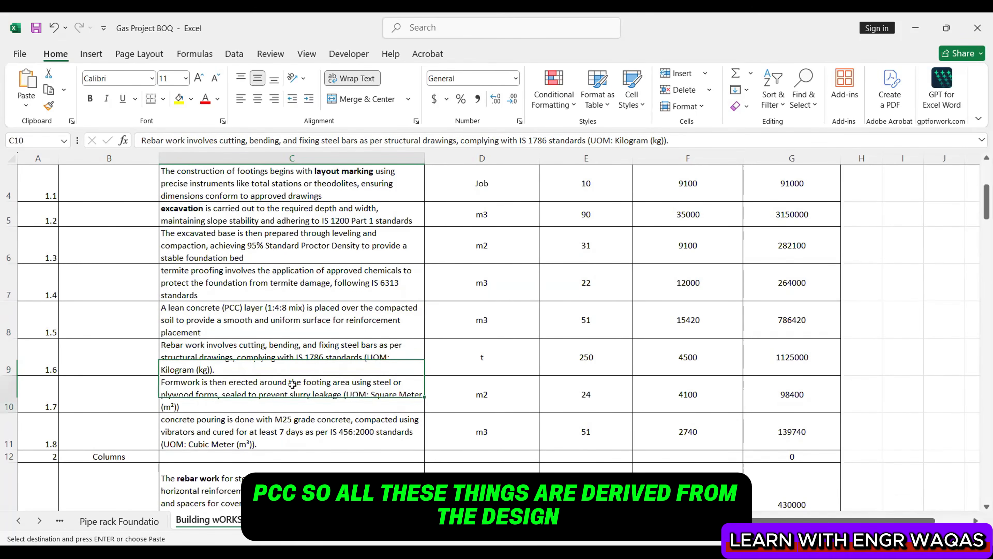
scroll(292, 385, "down", 2)
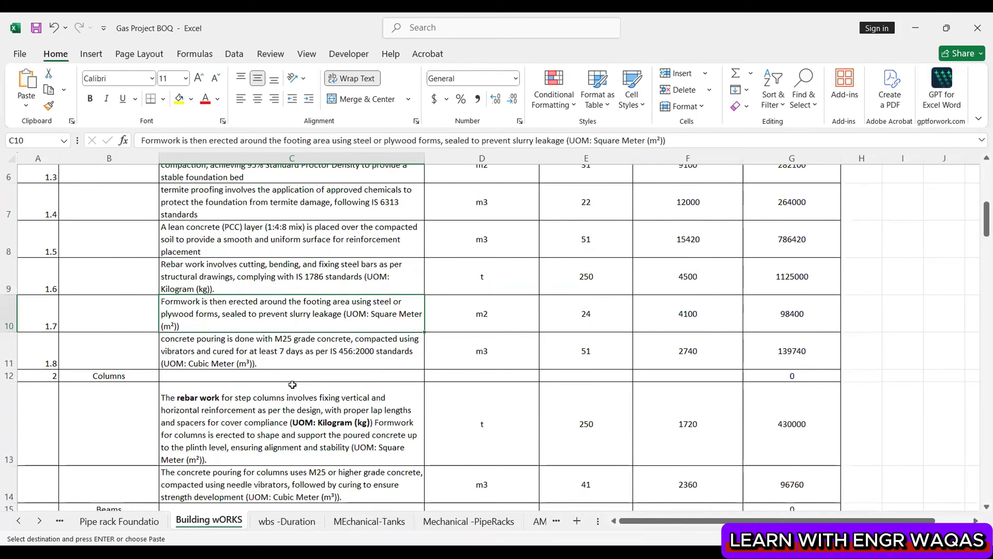
scroll(301, 334, "down", 1)
left_click(302, 330)
scroll(317, 358, "up", 3)
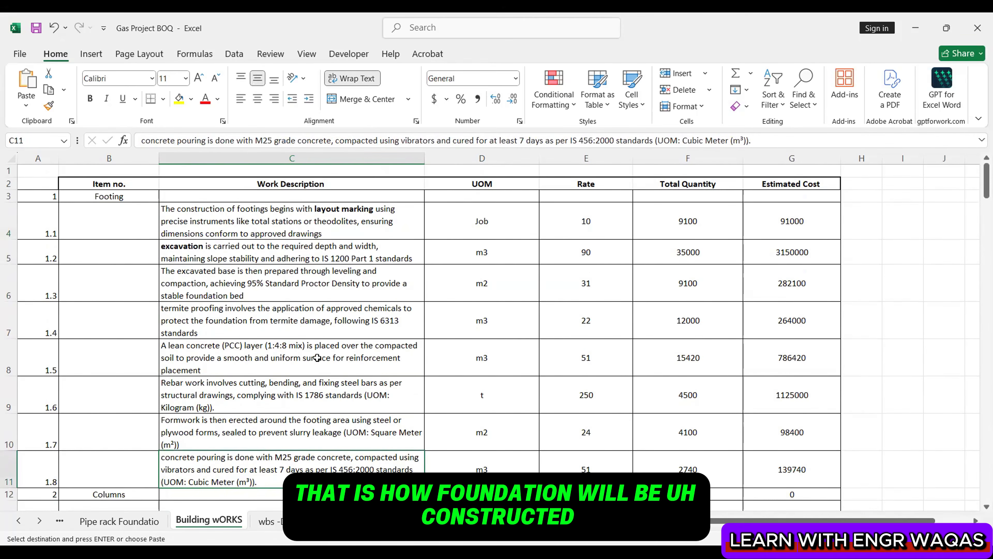
Examine the Columns work descriptions for rebar, formwork and concrete pouring in the BOQ
scroll(317, 357, "down", 2)
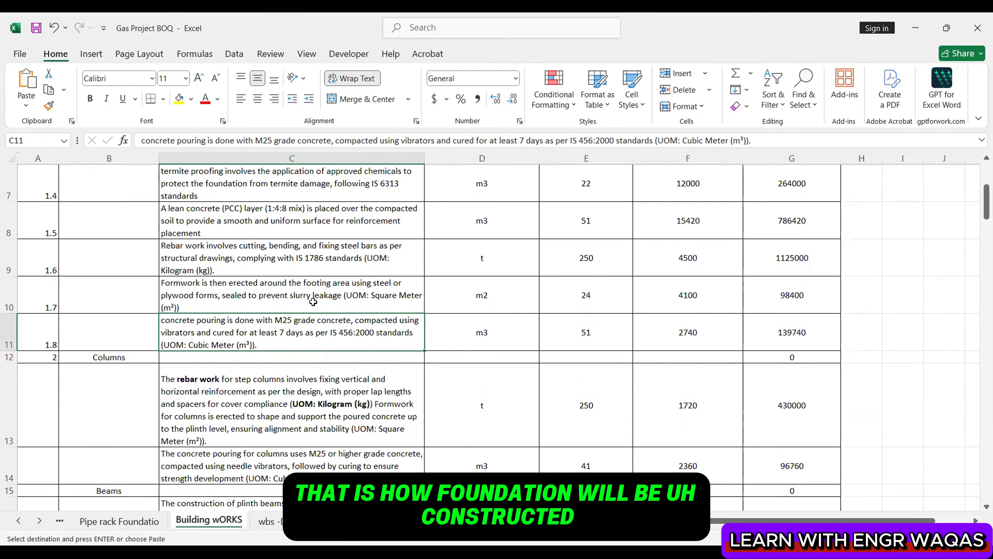
scroll(314, 303, "down", 1)
left_click(111, 237)
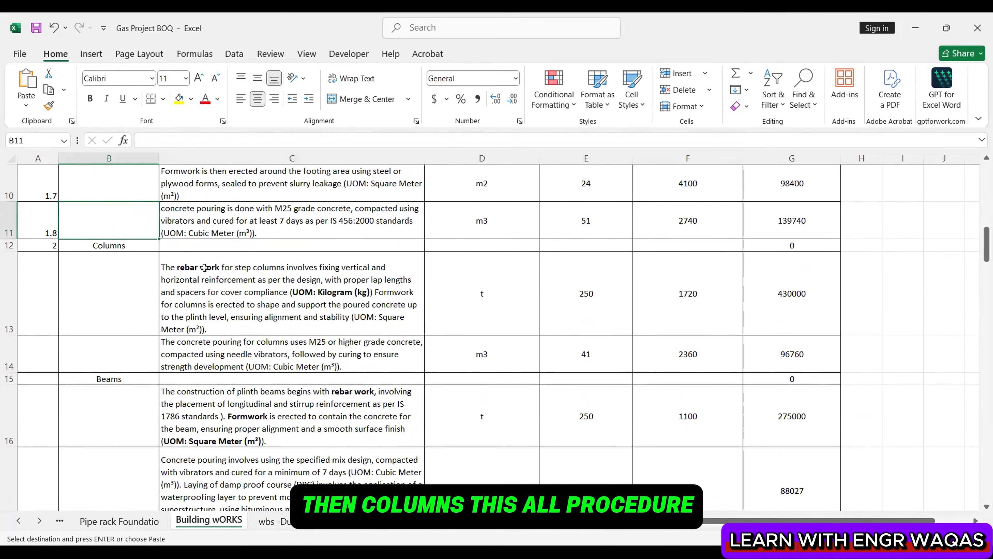
left_click(219, 319)
left_click(224, 344)
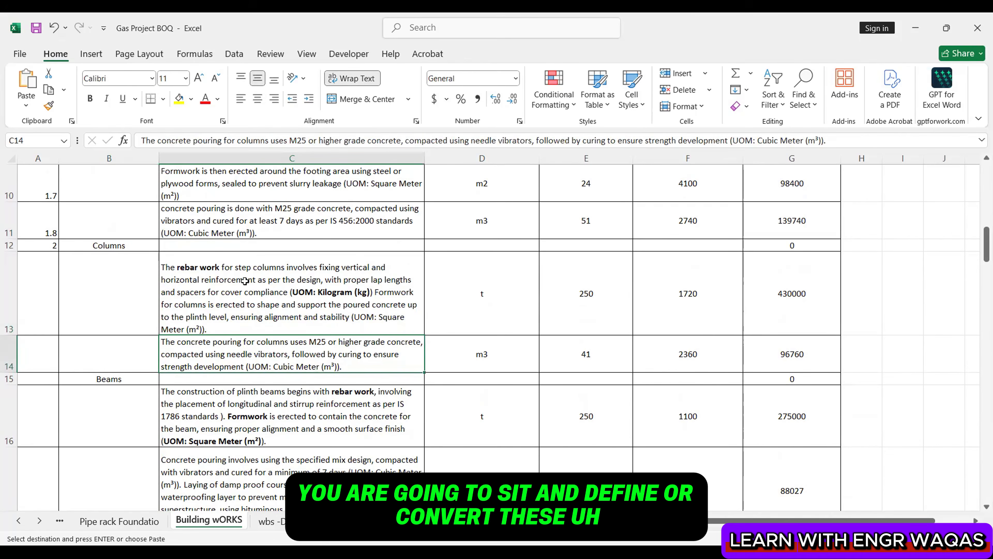
scroll(280, 302, "up", 2)
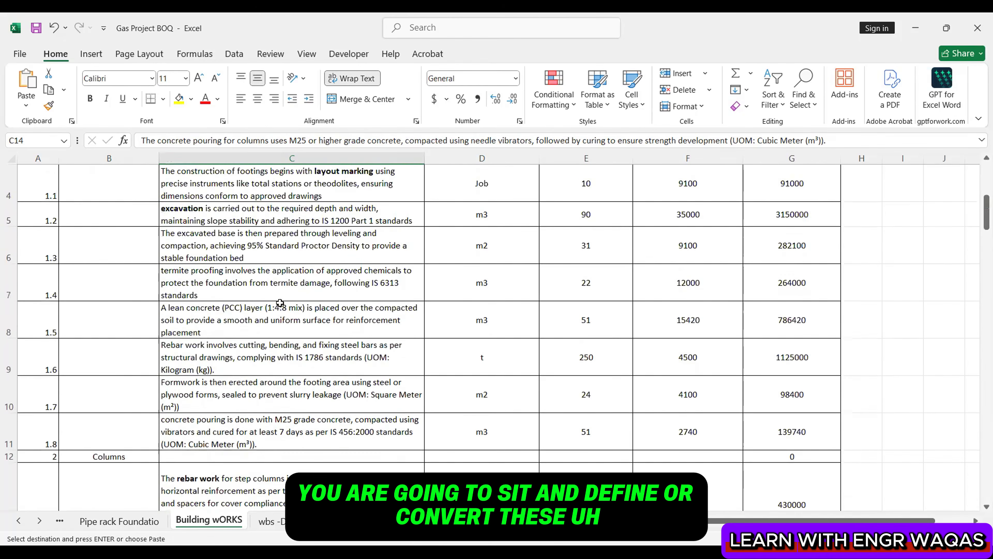
scroll(280, 302, "up", 1)
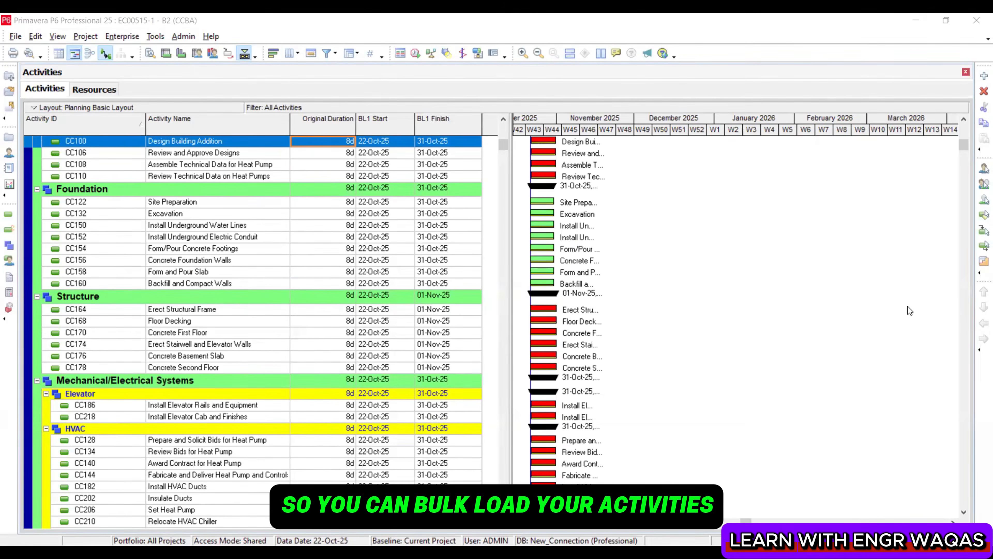
Switch to project EC00515-1 - B2 in Primavera P6 and review its loaded Structure and Foundation activities
left_click(239, 310)
left_click(189, 202)
left_click(208, 214)
left_click(214, 226)
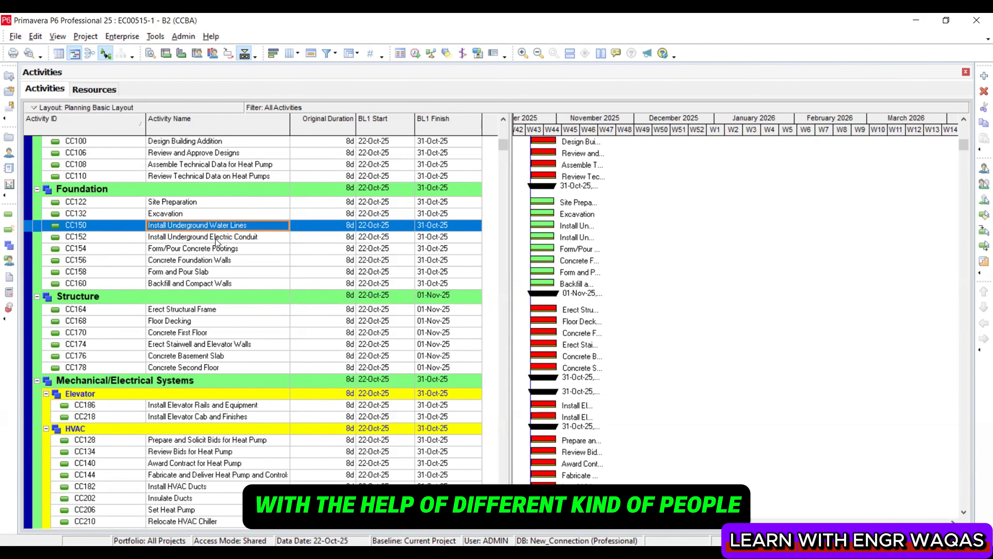
Review the Foundation, Structure and Mechanical/Electrical Systems activities and return to the start of the activity table
scroll(218, 243, "down", 2)
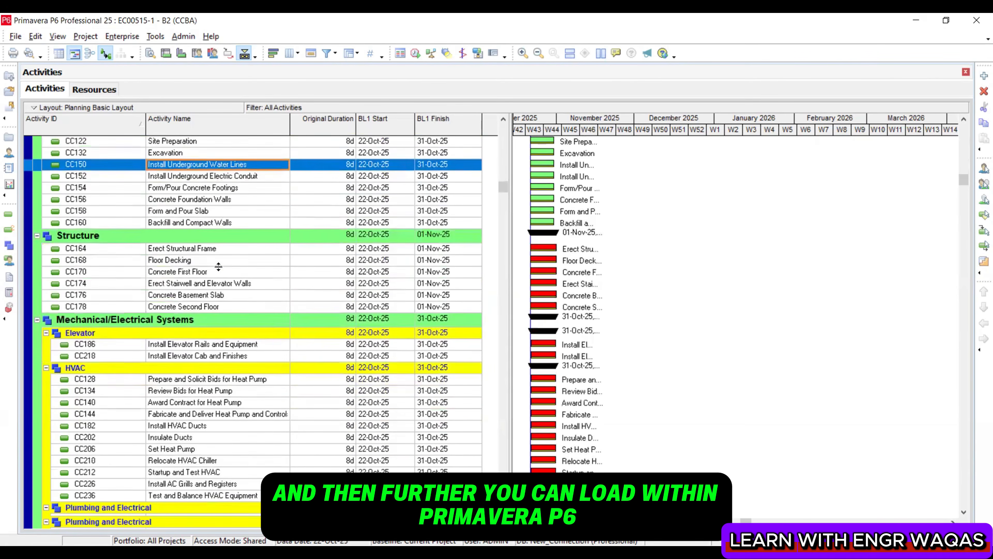
scroll(218, 266, "up", 2)
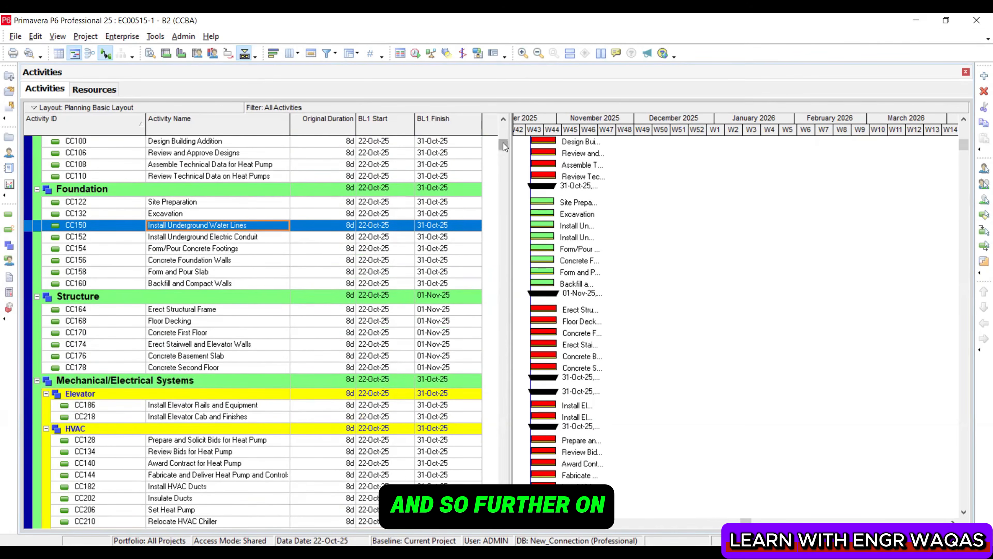
left_click_drag(503, 143, 506, 126)
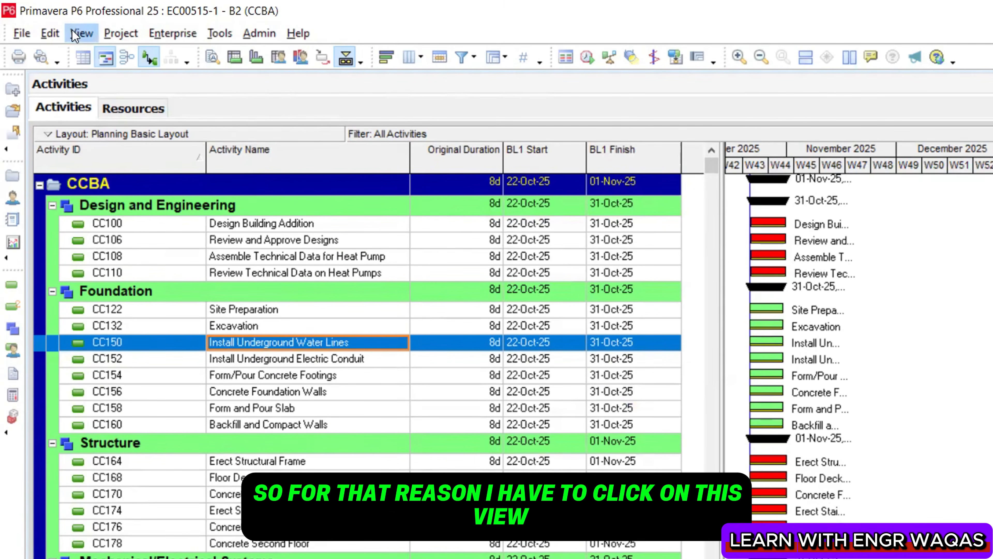
Open the column customization for the activity table and examine the available Activity Steps and Costs fields
left_click(76, 35)
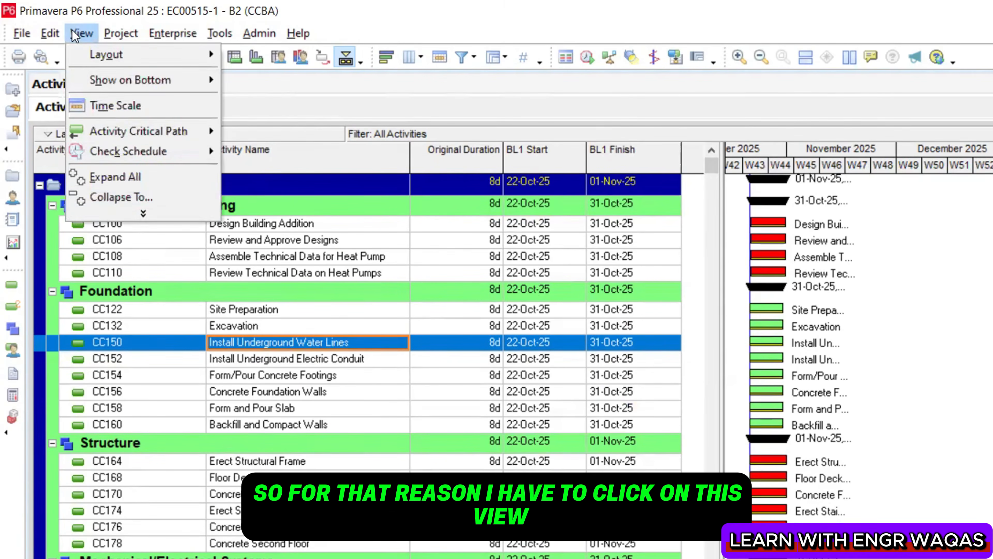
left_click(141, 214)
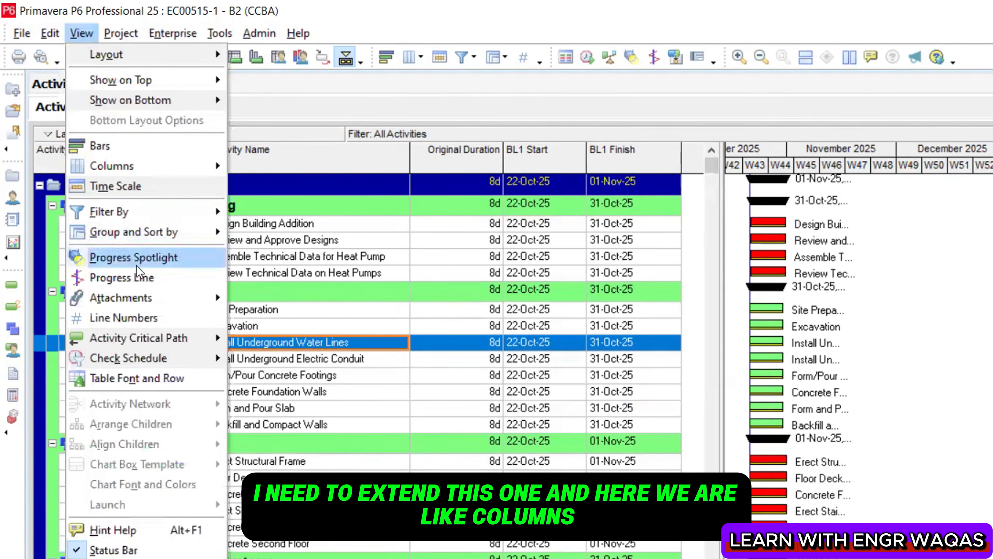
left_click(135, 165)
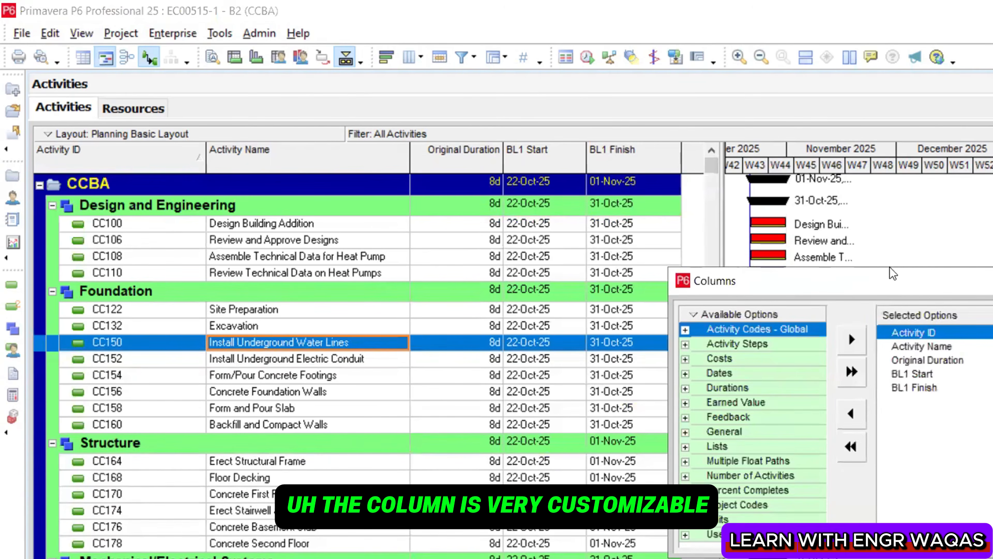
left_click_drag(890, 273, 484, 237)
left_click(279, 294)
left_click(280, 294)
left_click(279, 309)
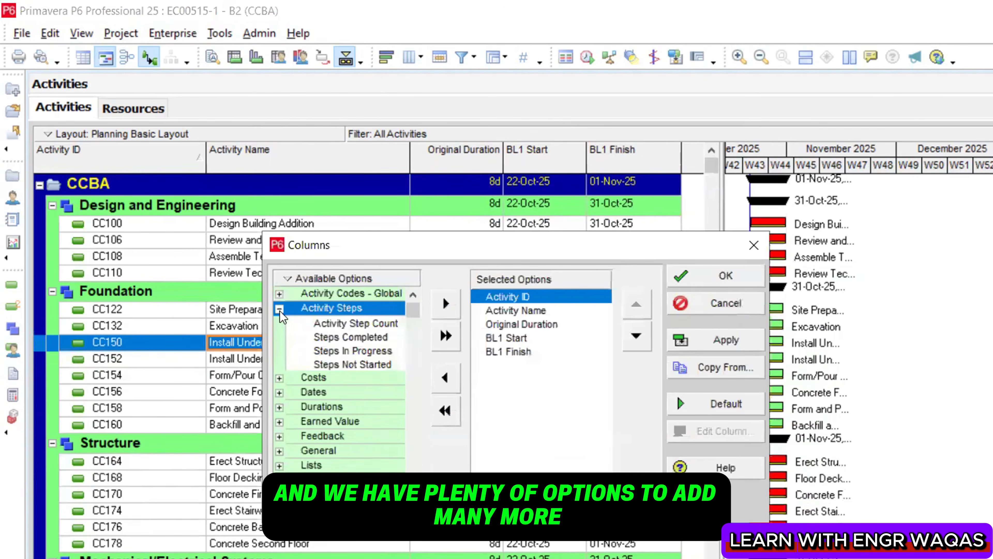
left_click(279, 308)
left_click(279, 323)
scroll(395, 434, "down", 6)
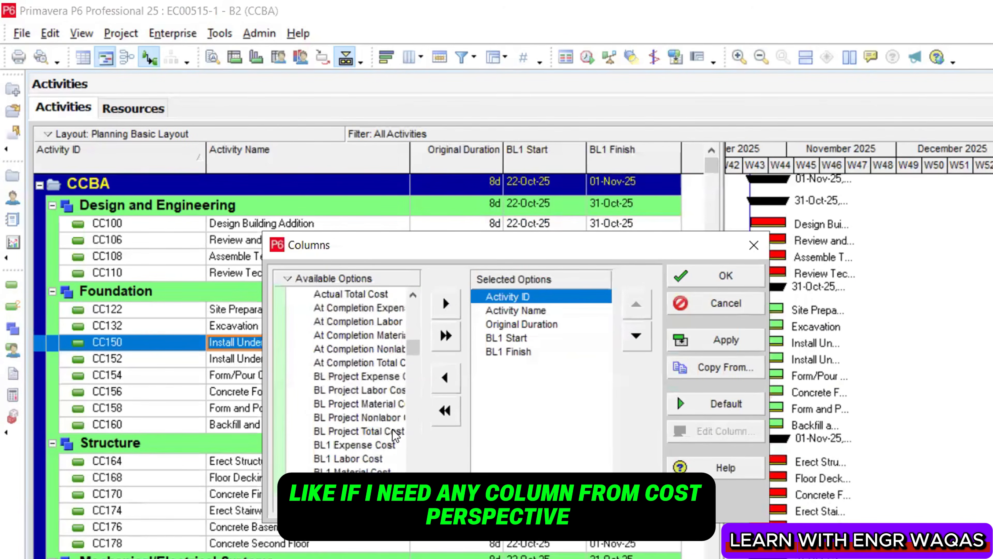
Add the Budgeted Total Cost column to the activity table directly after Original Duration
left_click(391, 432)
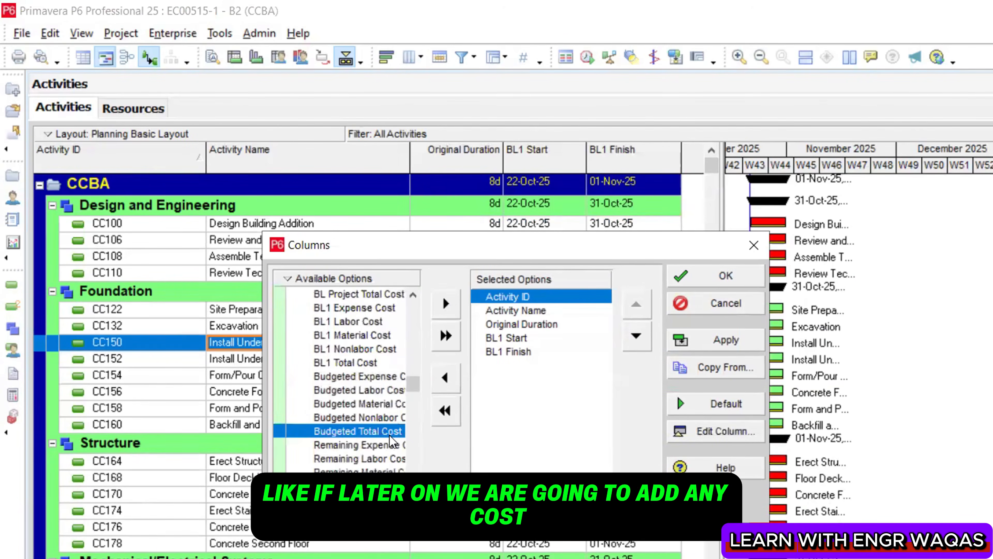
left_click(446, 304)
left_click(637, 335)
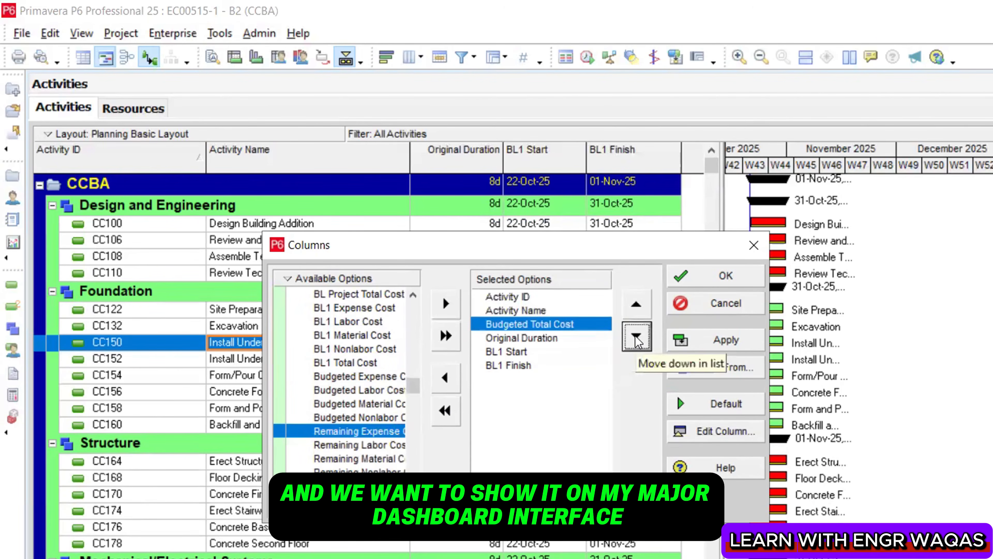
left_click(637, 337)
left_click(726, 340)
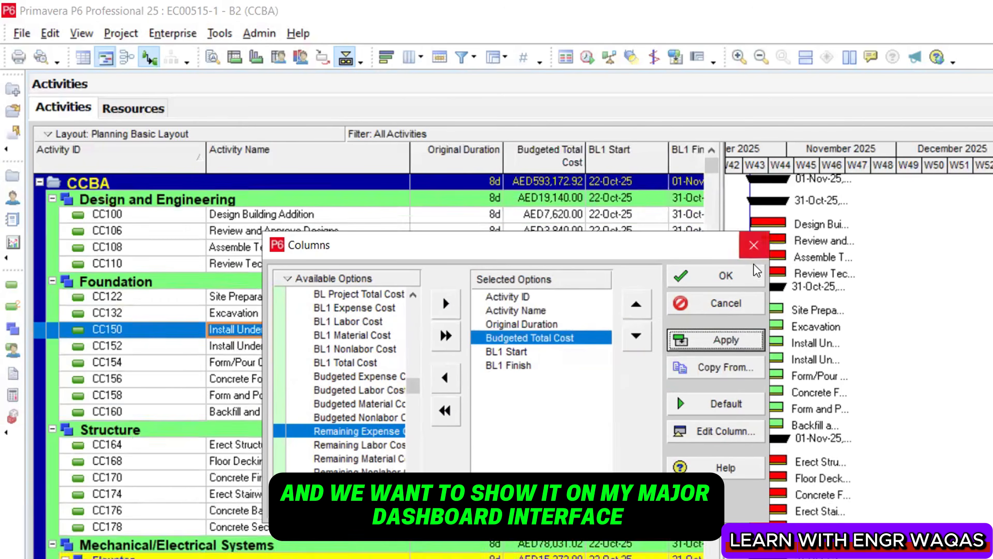
left_click(755, 275)
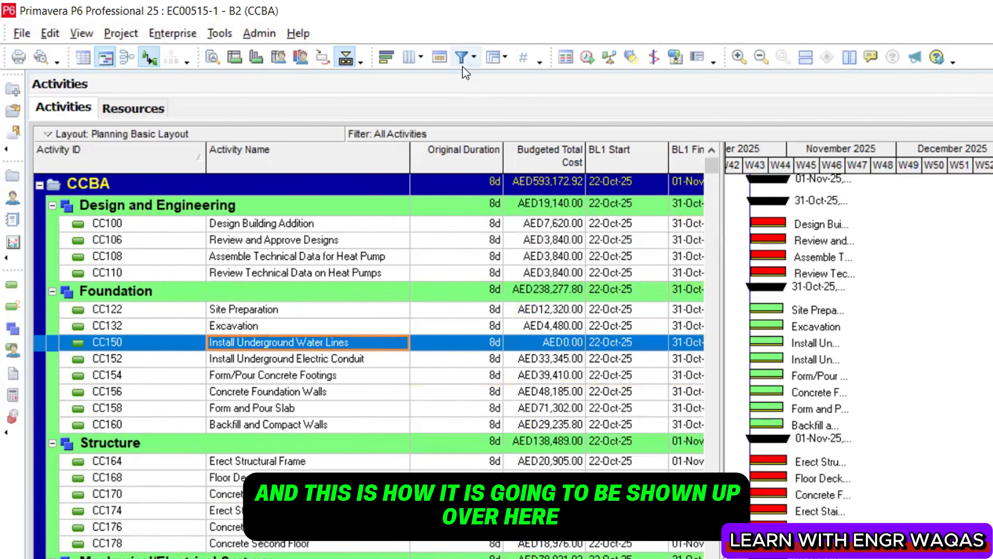
Remove the Budgeted Total Cost column from the activity table
left_click(419, 58)
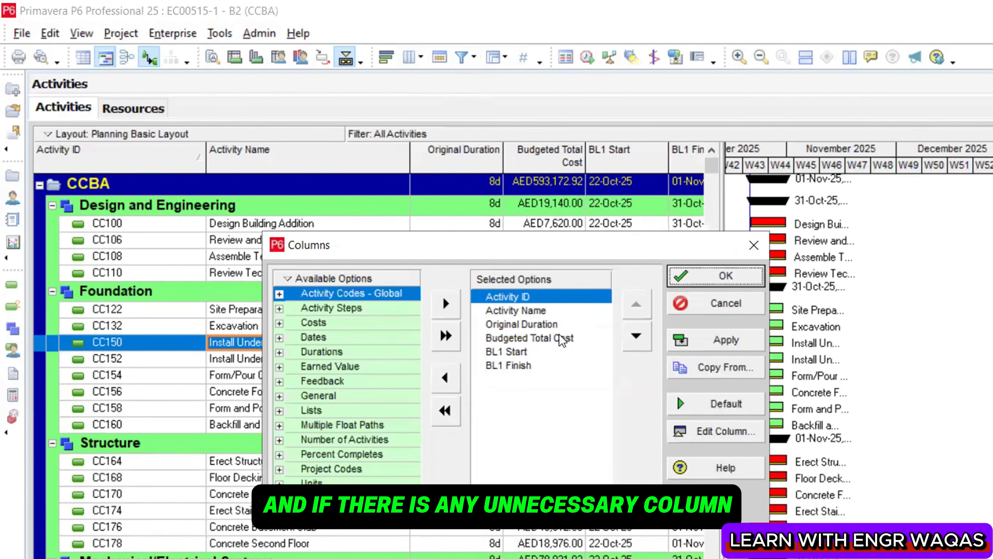
left_click(559, 339)
left_click(446, 378)
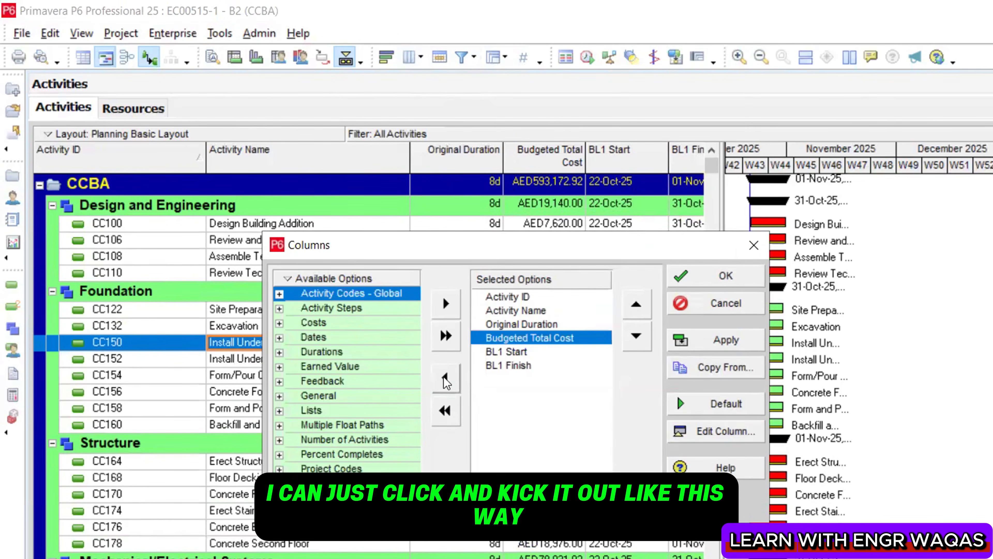
left_click(726, 339)
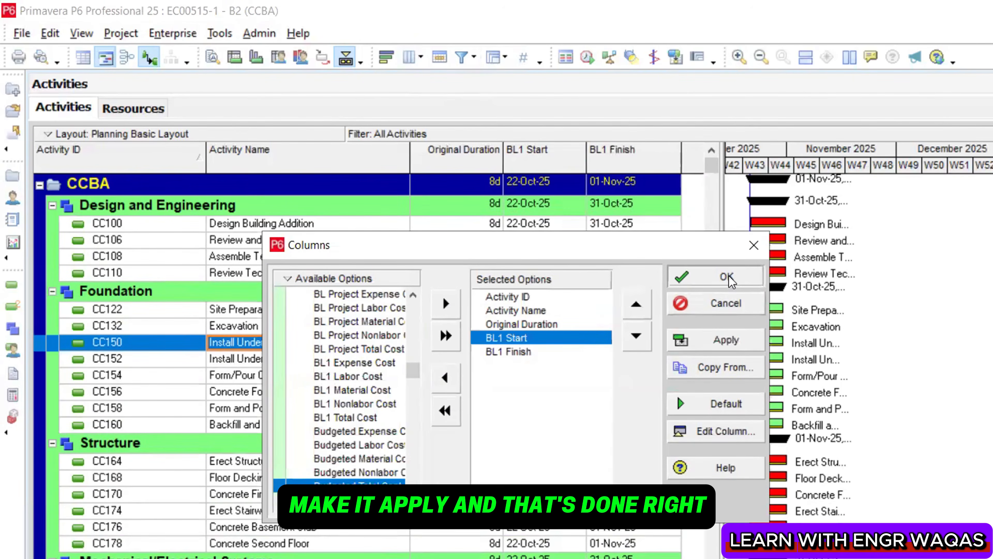
left_click(725, 275)
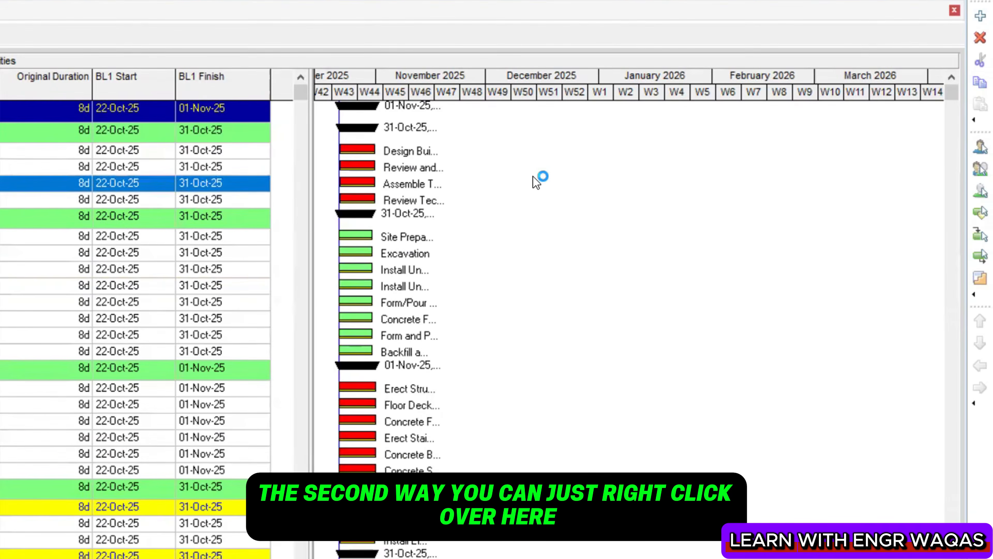
Set the Gantt chart timescale to the Calendar type with a Quarter/Financial Period date interval
right_click(669, 191)
left_click(587, 257)
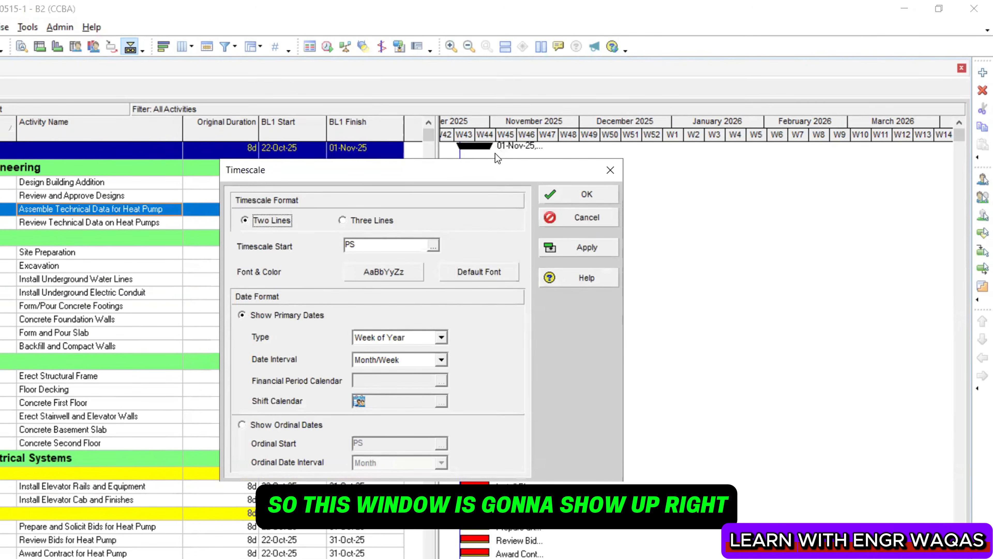
left_click_drag(494, 166, 336, 162)
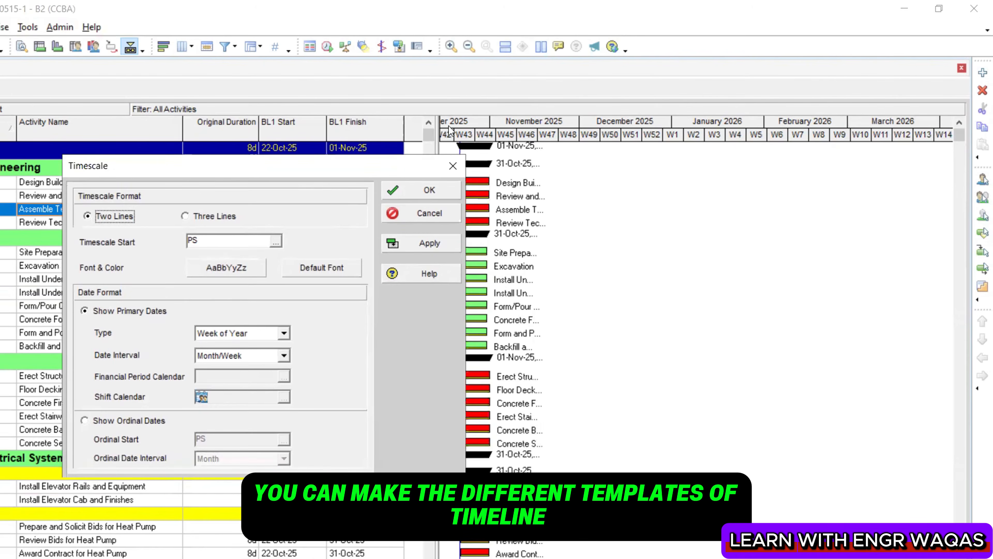
left_click(283, 334)
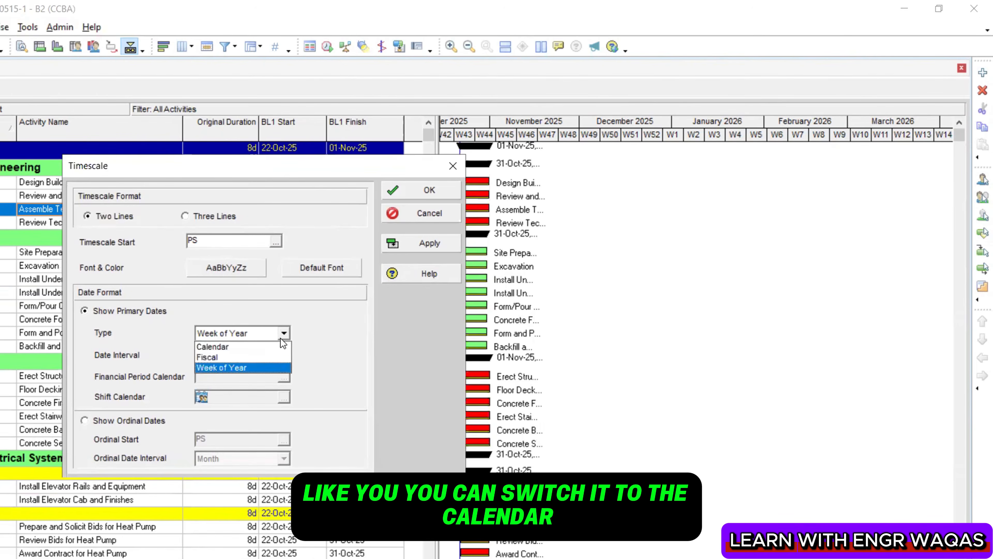
left_click(282, 345)
left_click(285, 356)
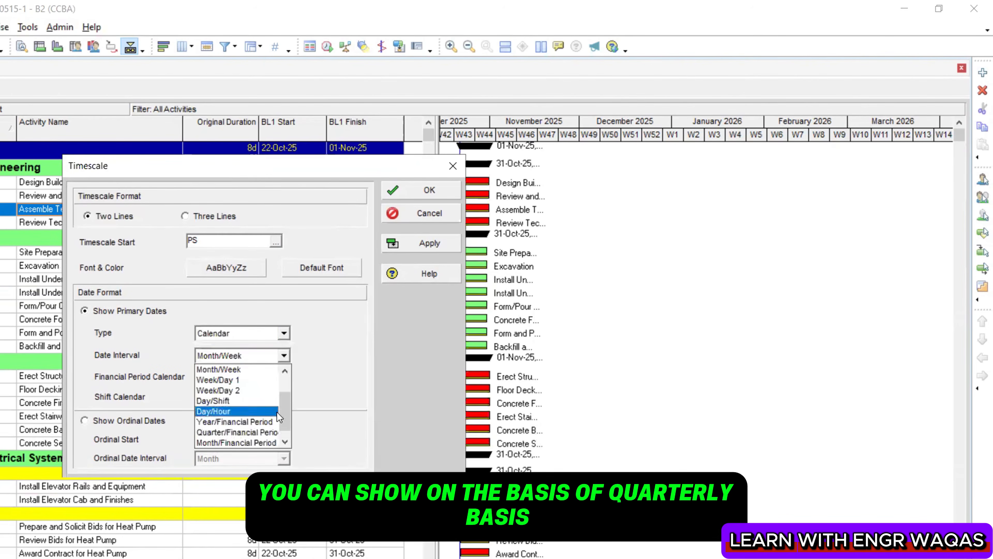
left_click(235, 430)
left_click(425, 241)
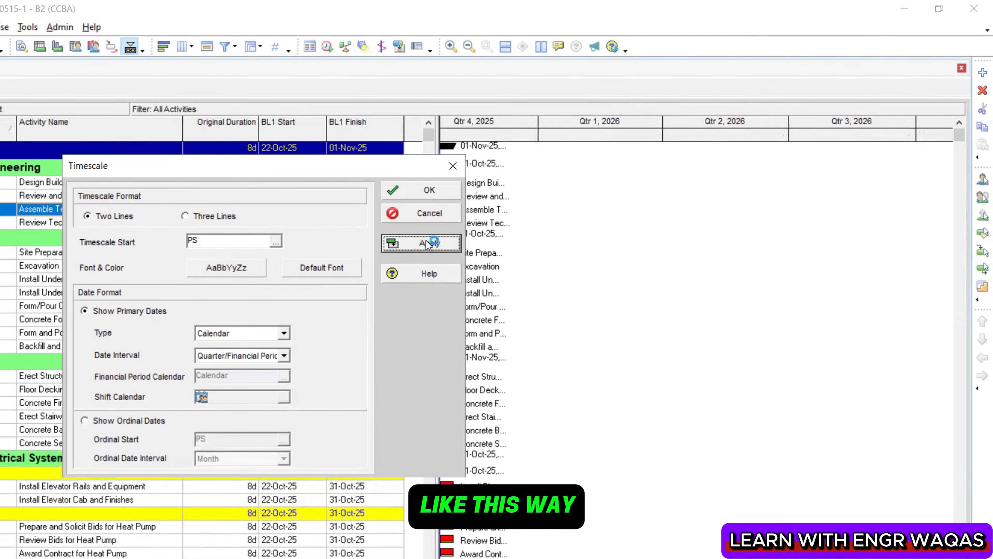
Change the timescale's date interval to Year/Financial Period and apply it to the Gantt chart
left_click(284, 355)
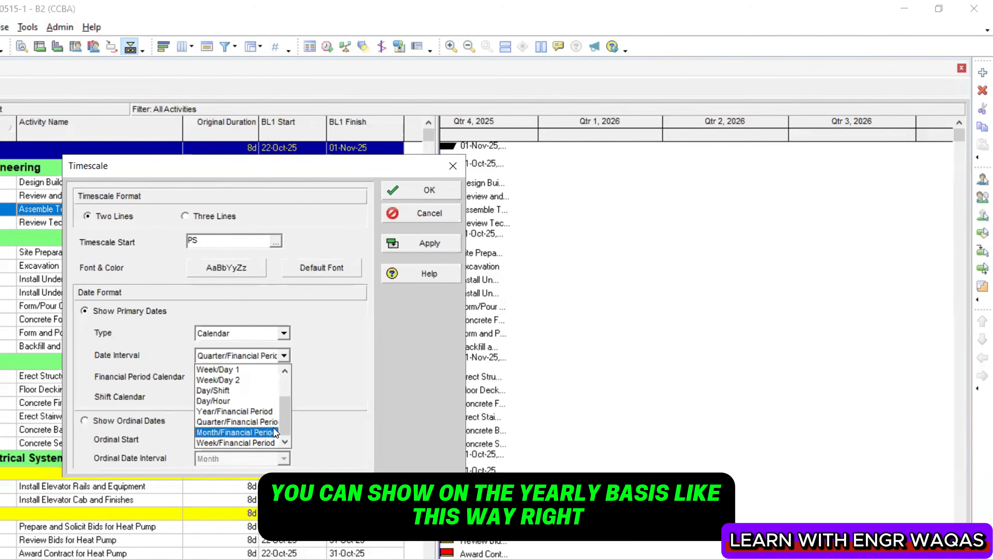
left_click(235, 412)
left_click(411, 245)
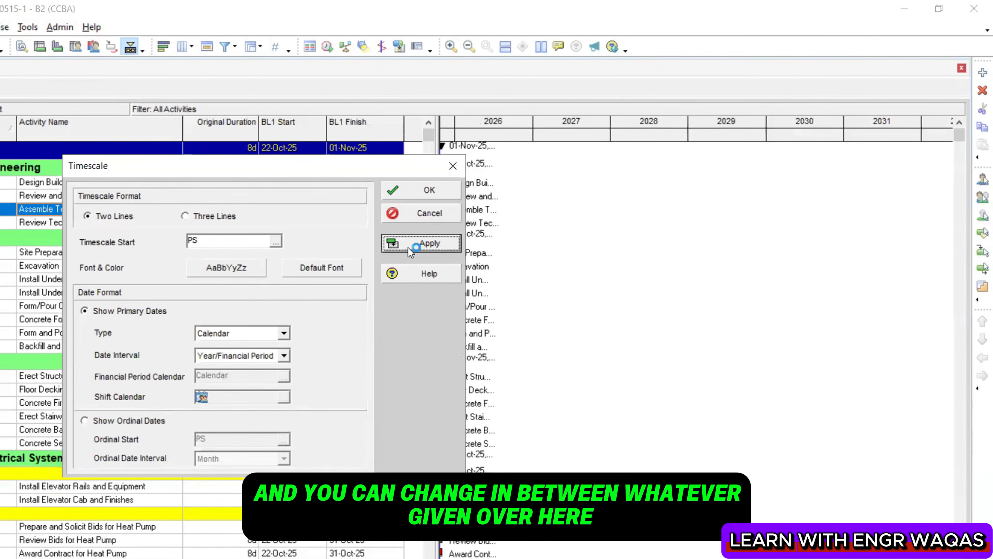
Set the timescale type to Week of Year with the Month/Week interval and shift the chart to show October 2025
left_click(284, 355)
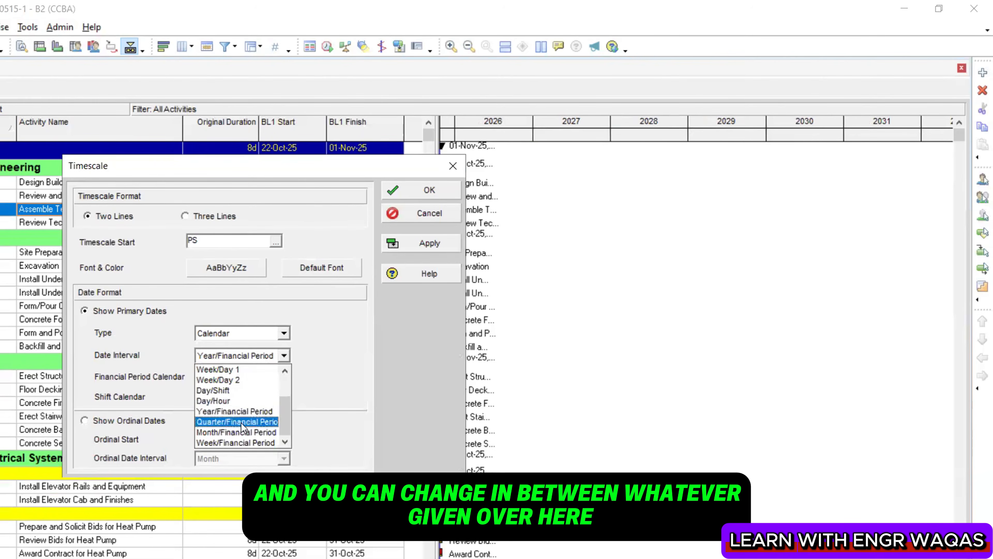
left_click(284, 333)
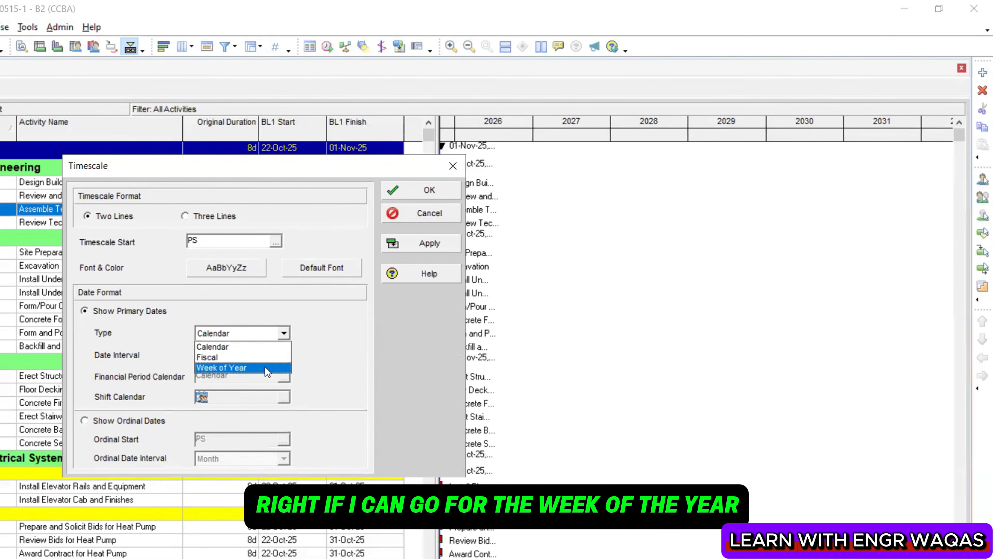
left_click(265, 367)
left_click(439, 243)
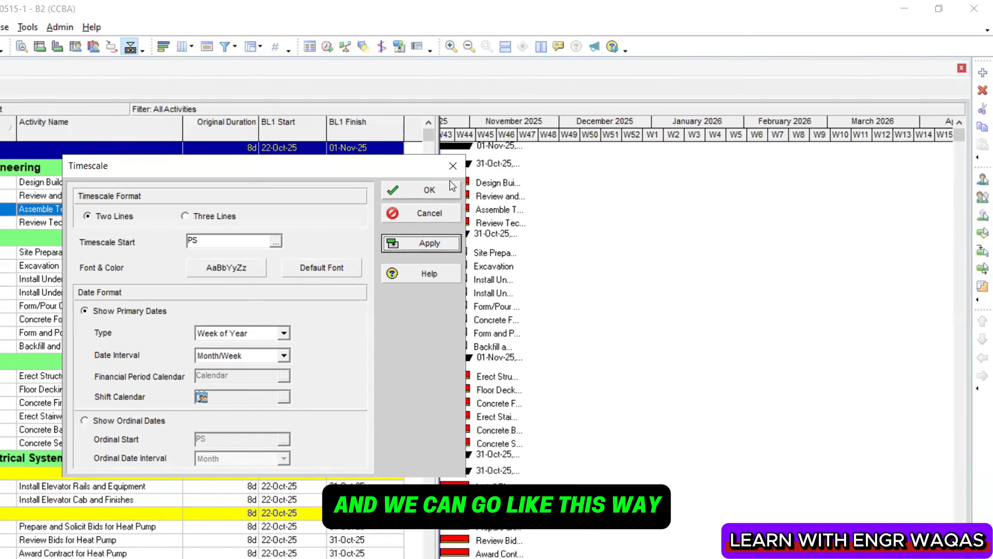
left_click(453, 166)
left_click_drag(536, 125, 577, 125)
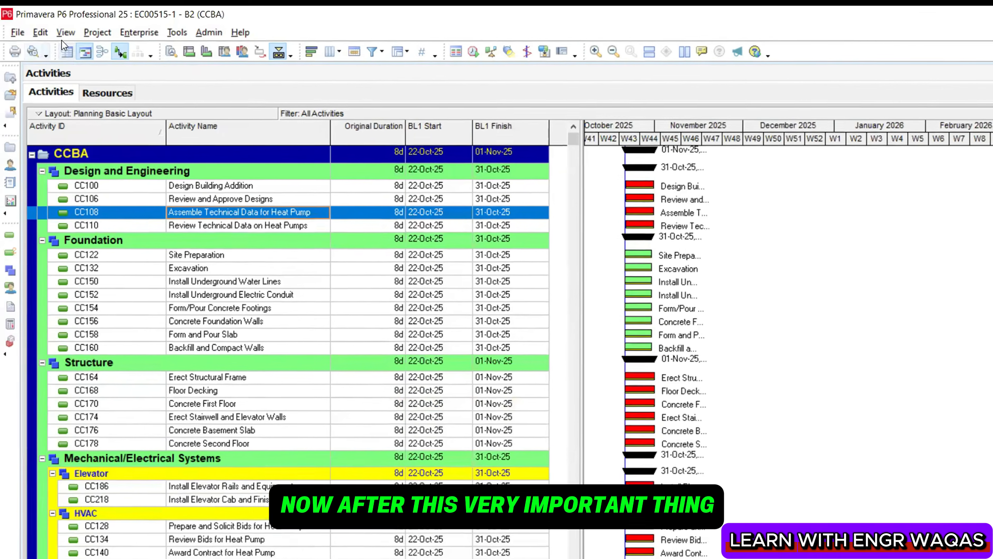
left_click(63, 35)
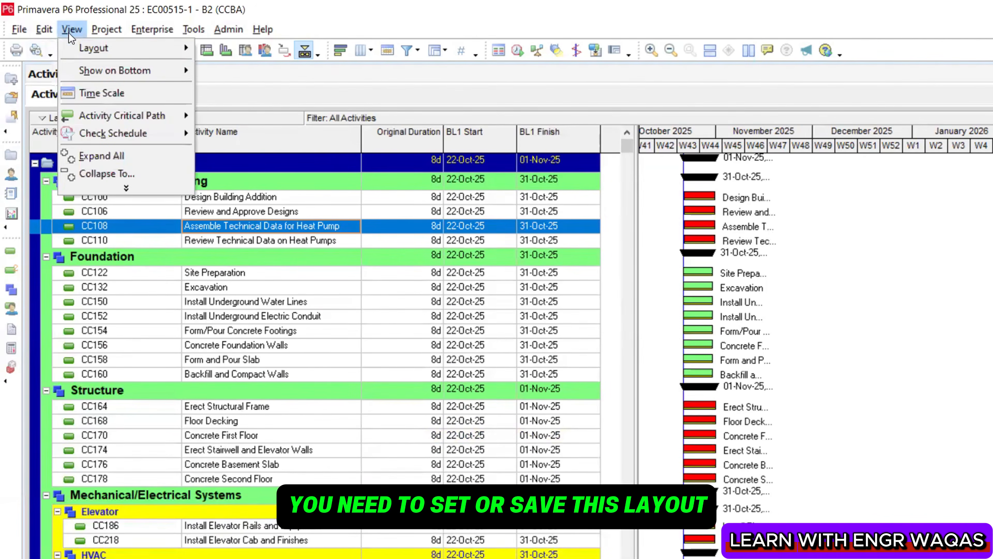
mouse_move(82, 45)
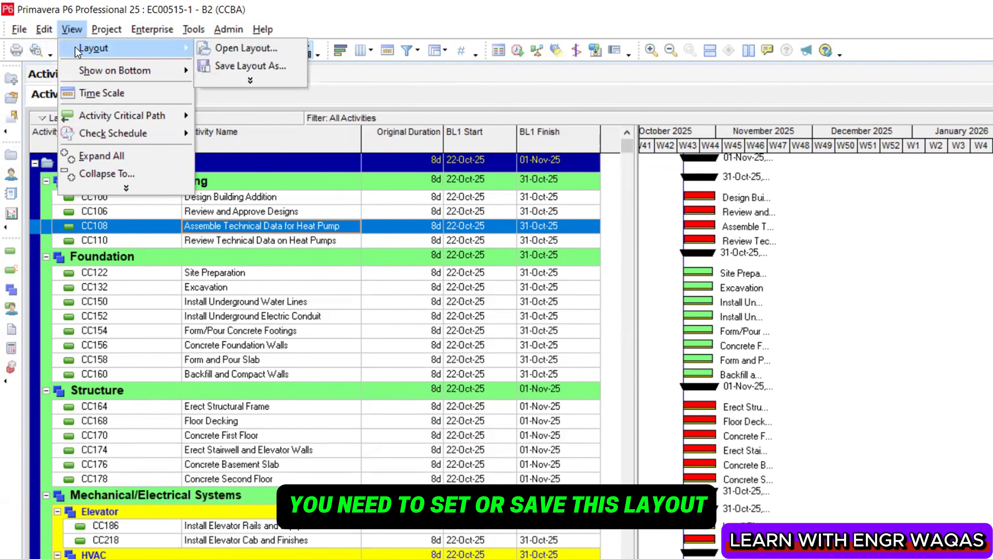
left_click(246, 65)
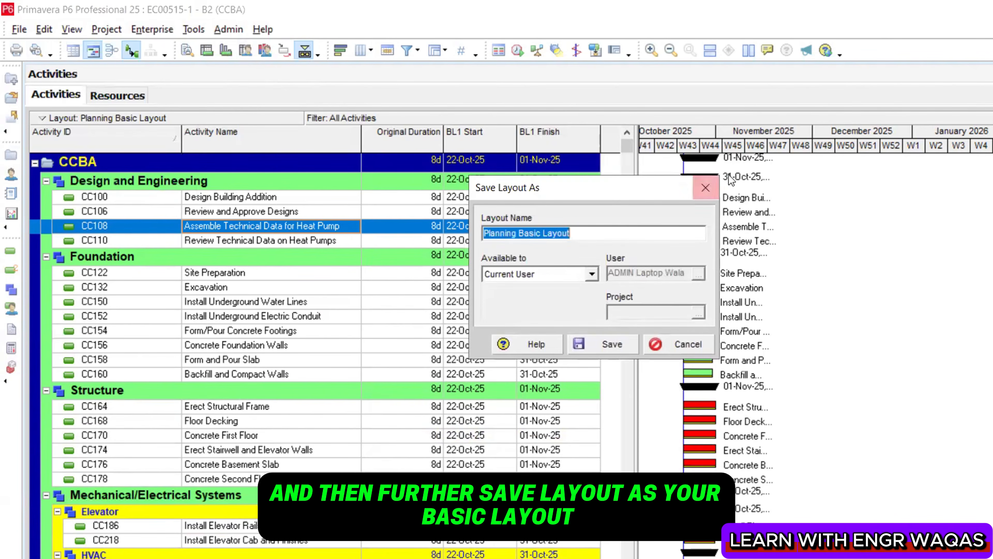
left_click(712, 188)
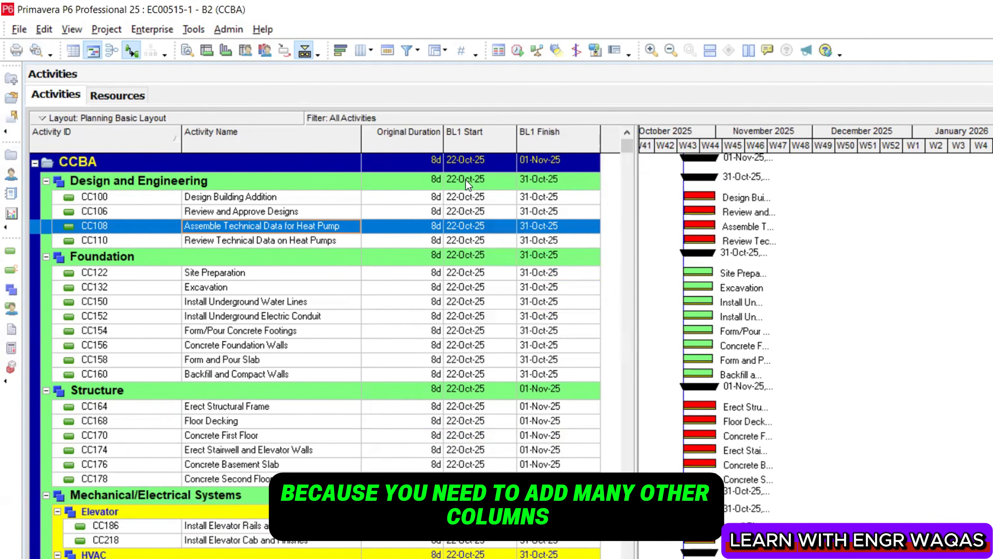
Save the changes to the Planning Basic Layout and bring up the list of available layouts
left_click(71, 28)
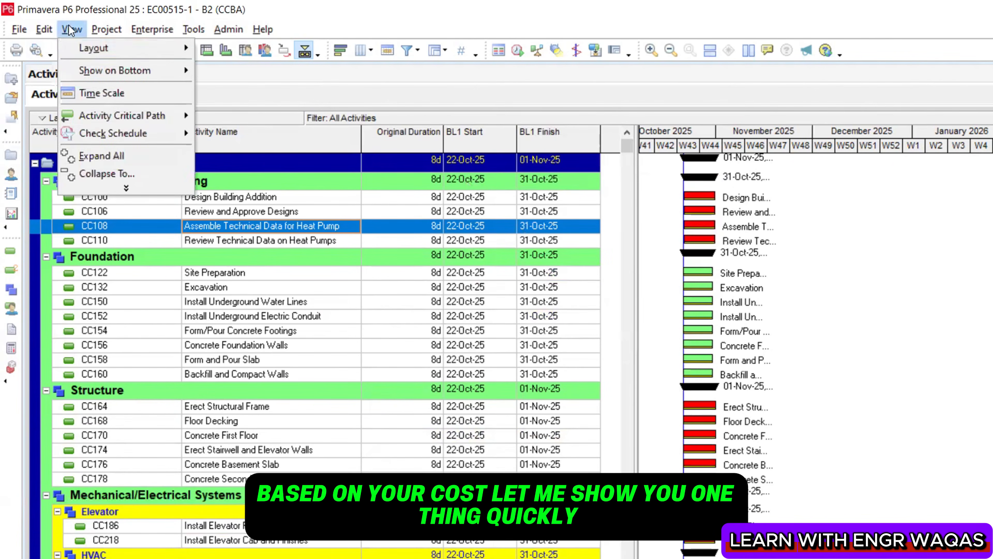
mouse_move(90, 47)
left_click(246, 48)
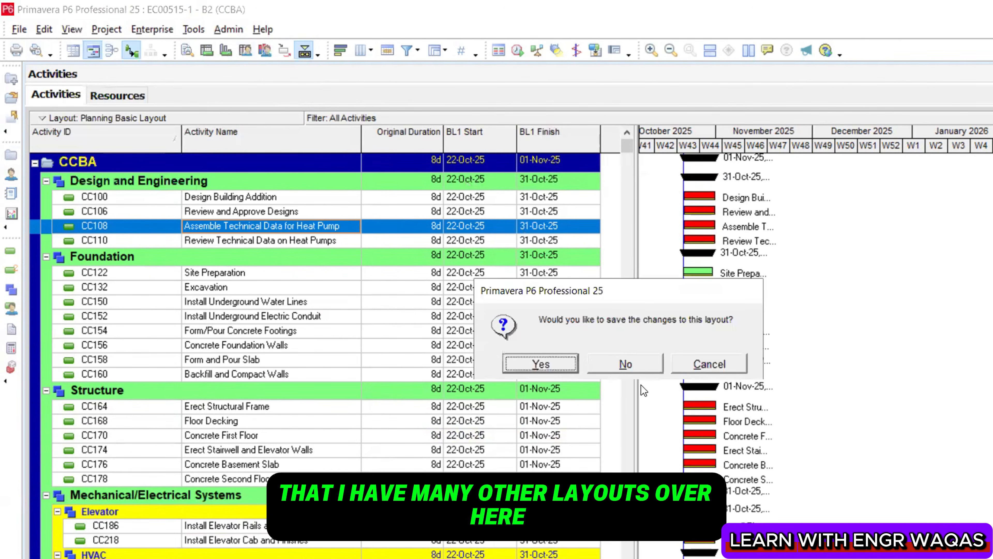
left_click(536, 365)
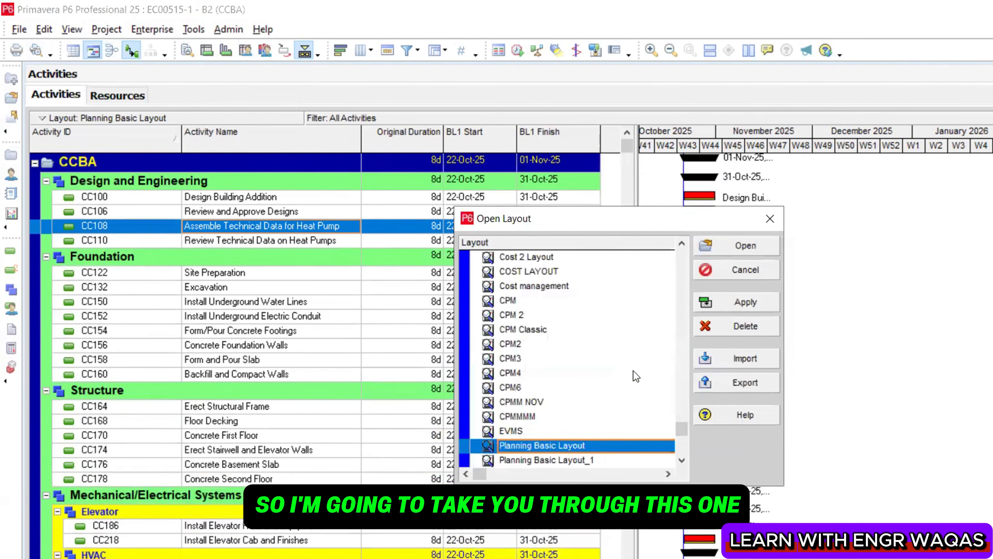
Apply the CBS_1 layout to the activity table and check its column selection without changing it
scroll(586, 377, "up", 2)
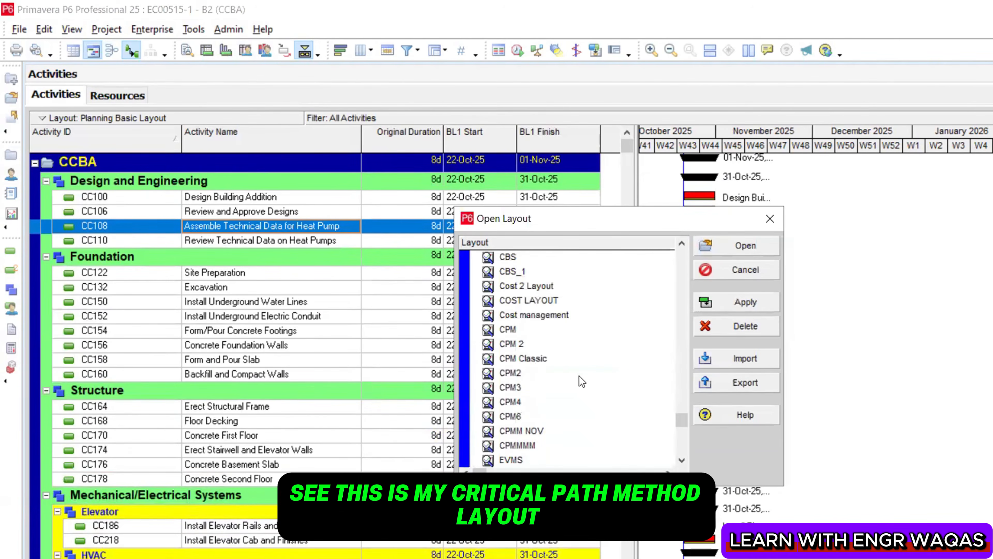
left_click(535, 373)
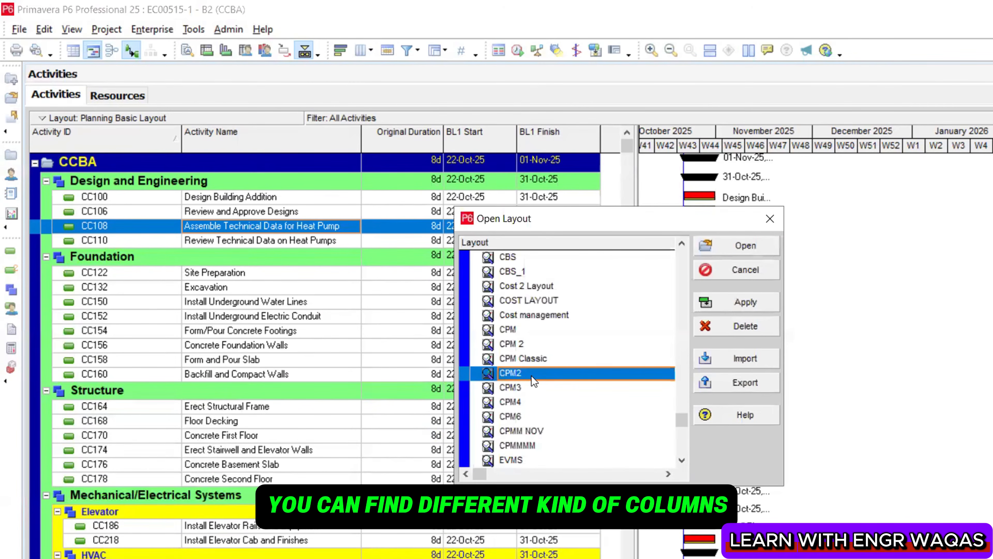
scroll(534, 381, "down", 1)
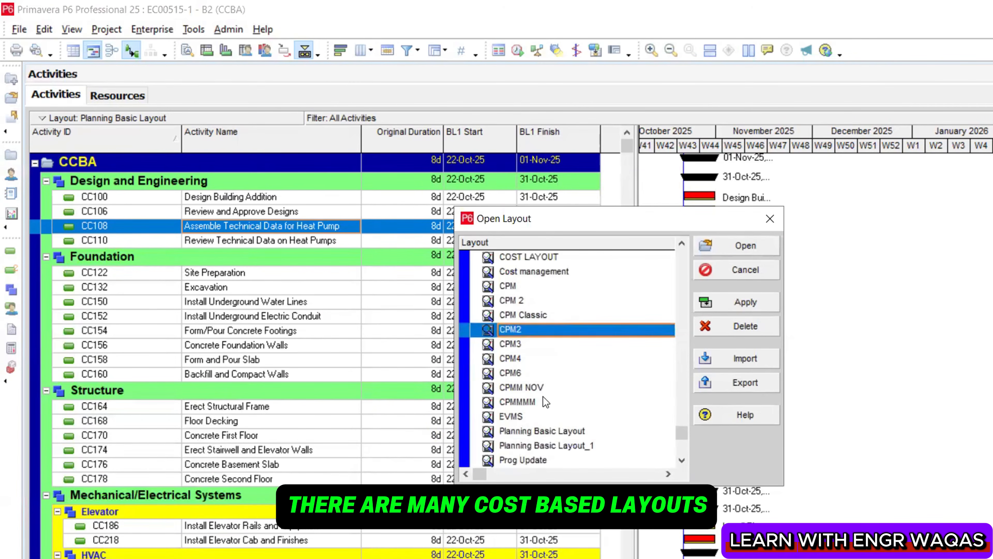
scroll(544, 396, "up", 1)
double_click(535, 274)
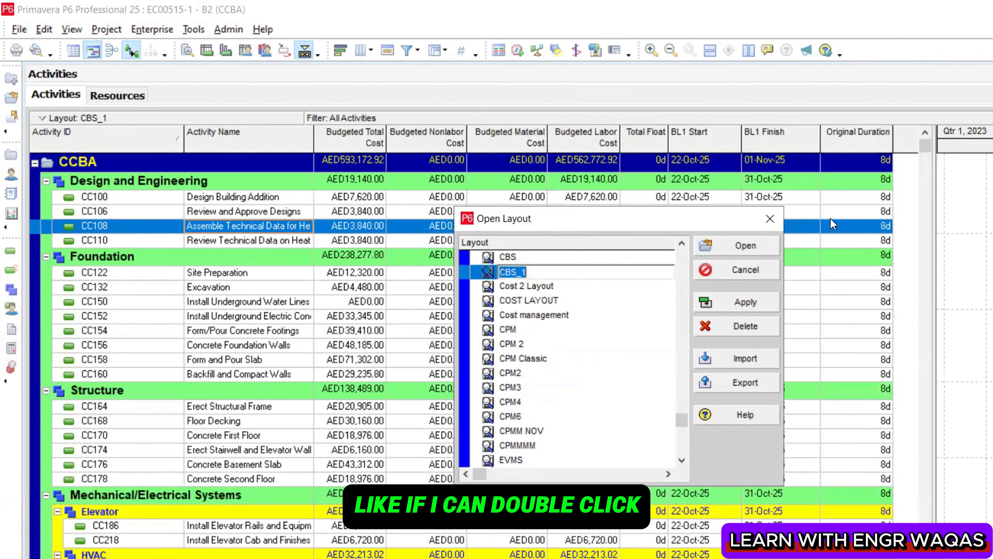
left_click(770, 218)
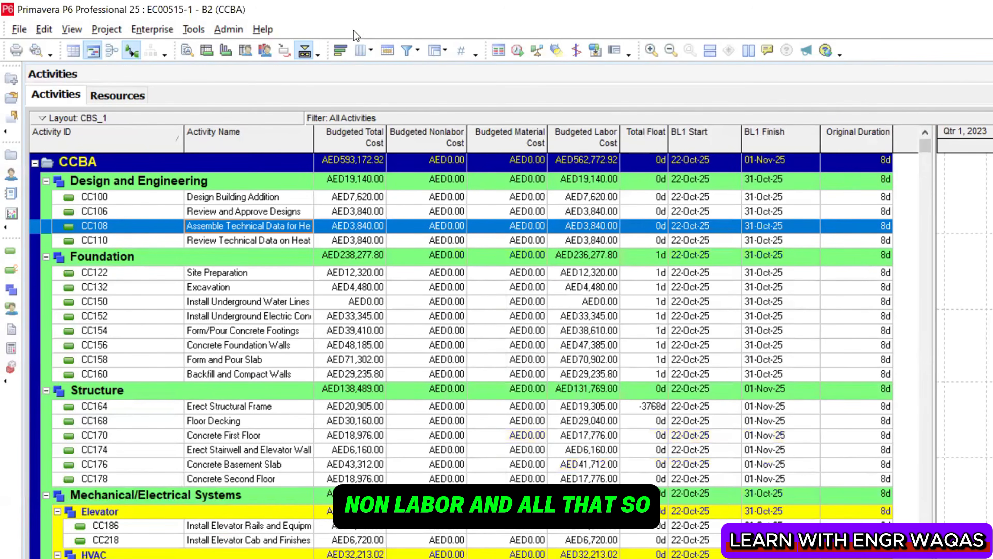
left_click(368, 52)
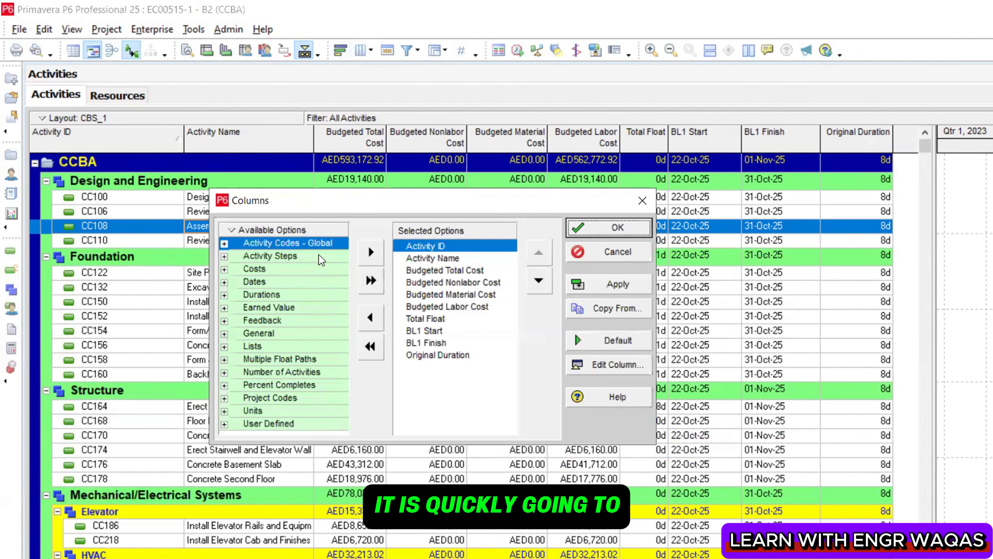
left_click(642, 201)
Switch the activities view back to the Planning Basic Layout
left_click(71, 30)
mouse_move(180, 48)
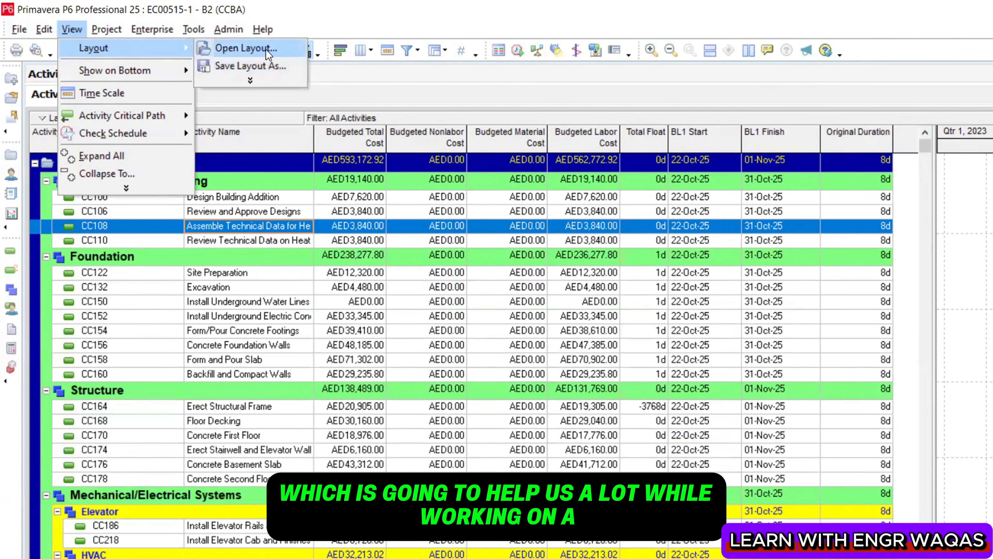
left_click(247, 48)
scroll(559, 446, "down", 5)
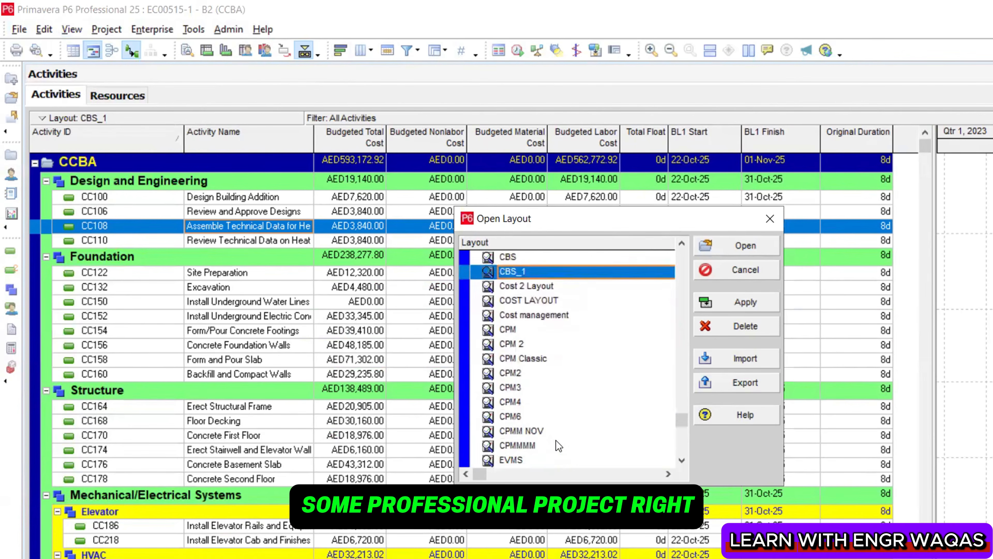
left_click(568, 415)
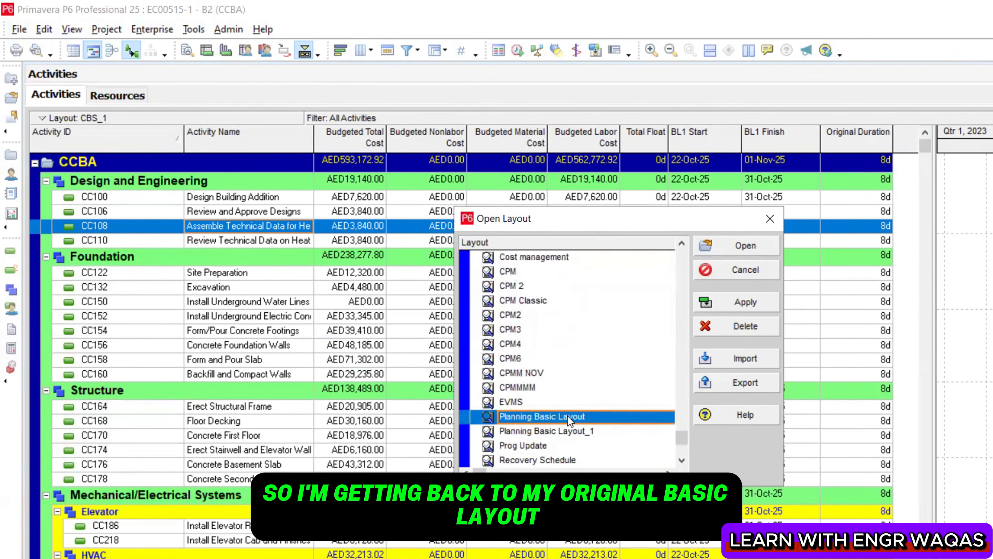
left_click(743, 246)
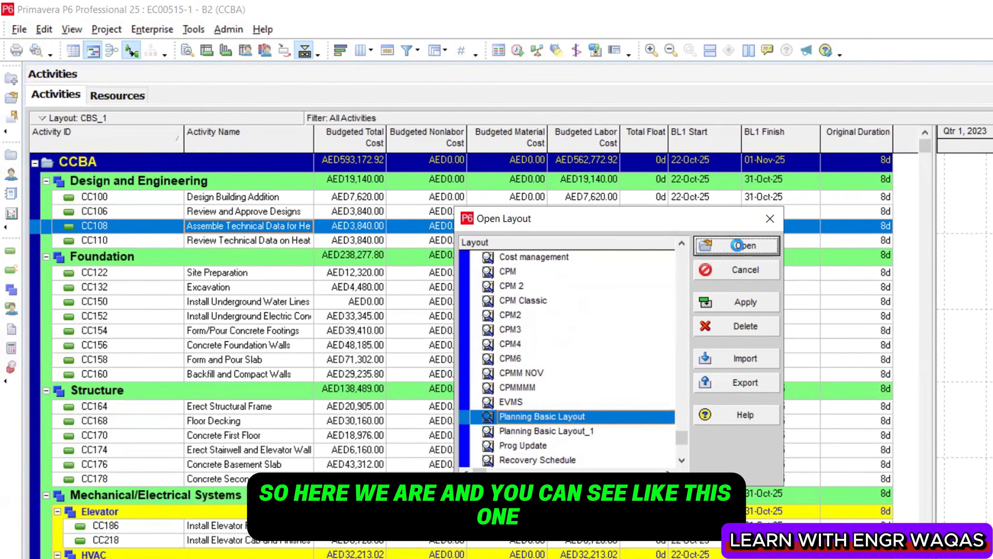
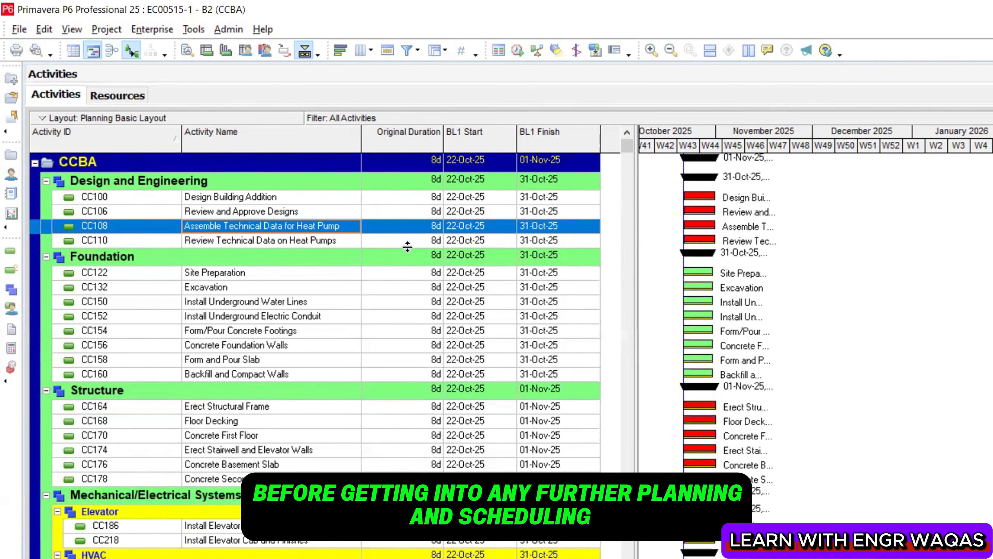
Open the enterprise calendars list showing the global calendars
left_click(159, 35)
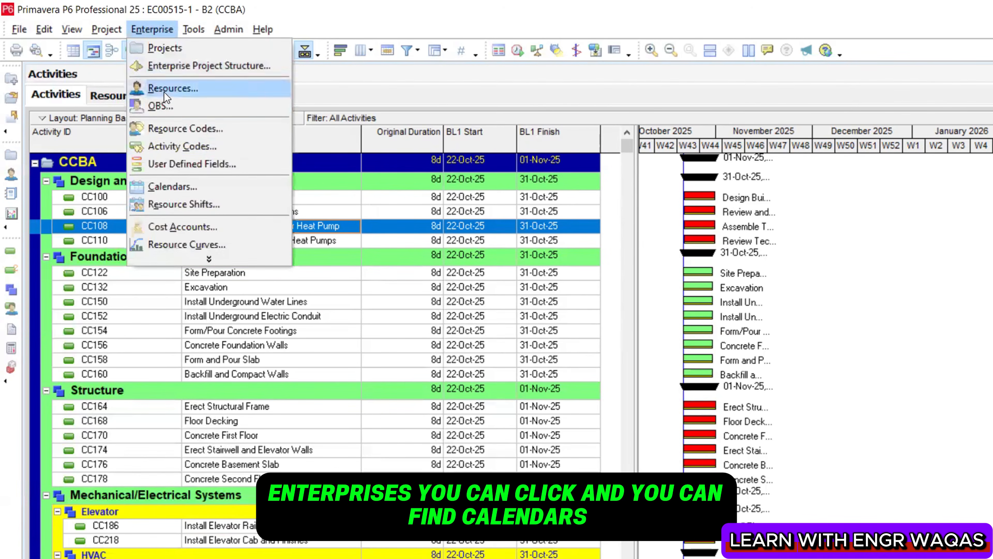
left_click(168, 187)
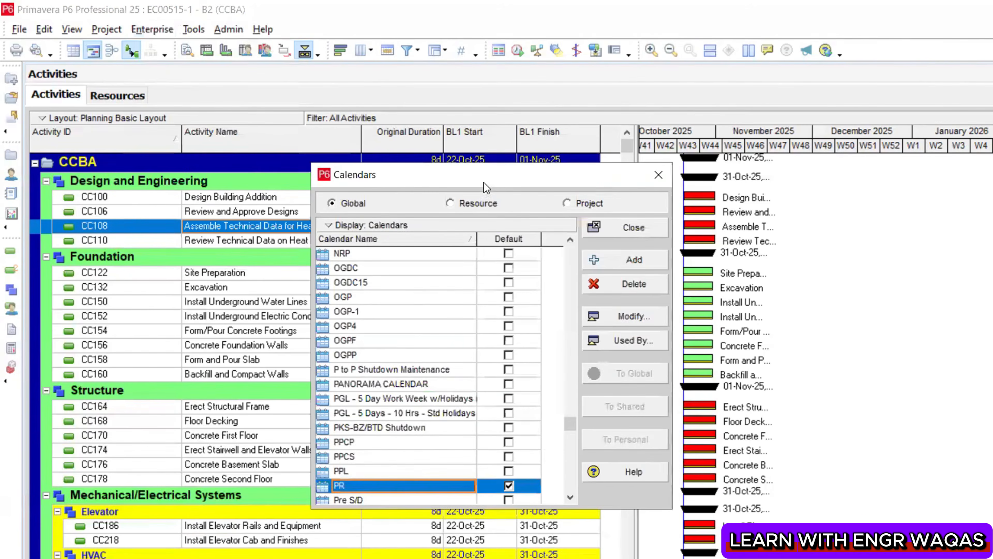
left_click_drag(484, 183, 308, 181)
Try to clear the default setting of the PR global calendar
scroll(279, 444, "down", 2)
left_click(334, 456)
left_click(332, 455)
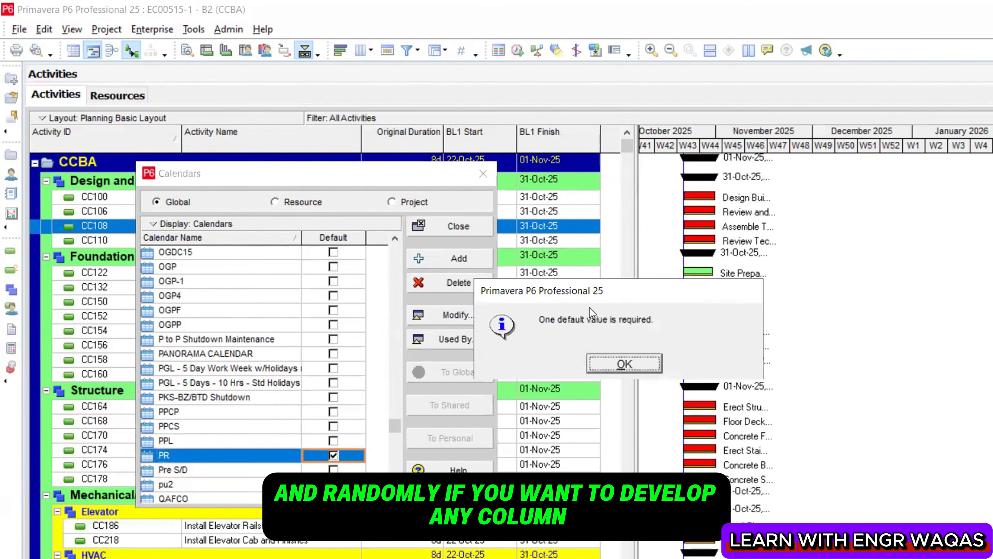
left_click(600, 370)
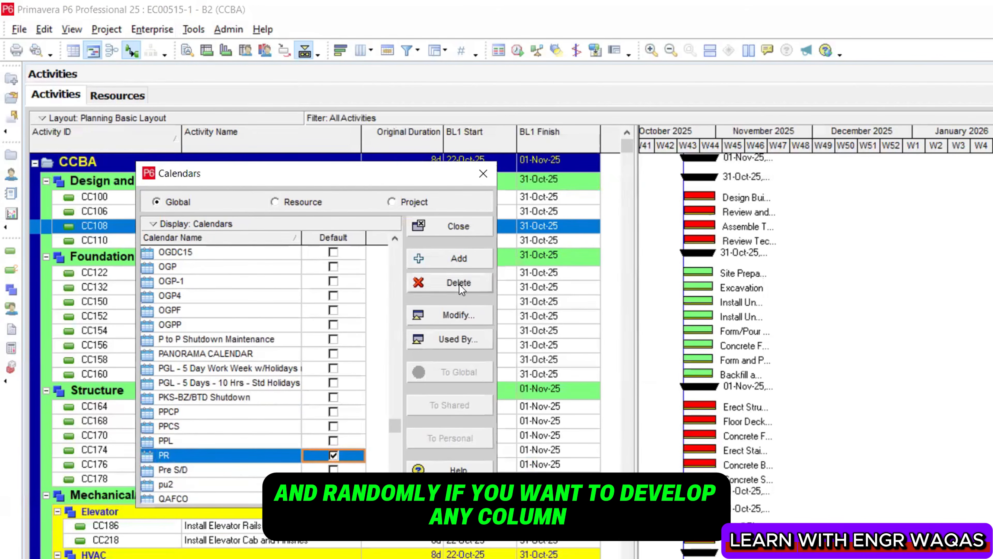
Add a new global calendar copied from an existing one and name it CCBA
left_click(455, 259)
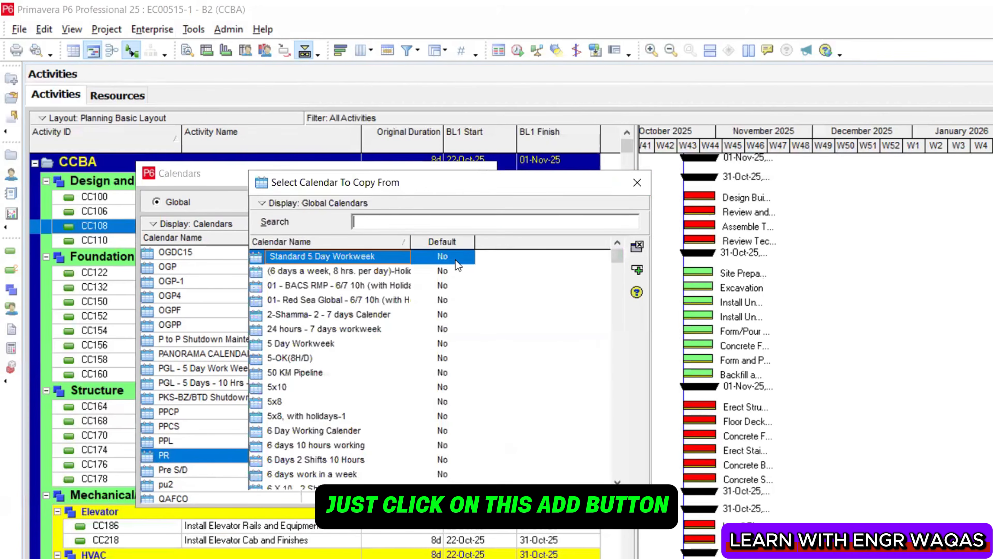
left_click(641, 271)
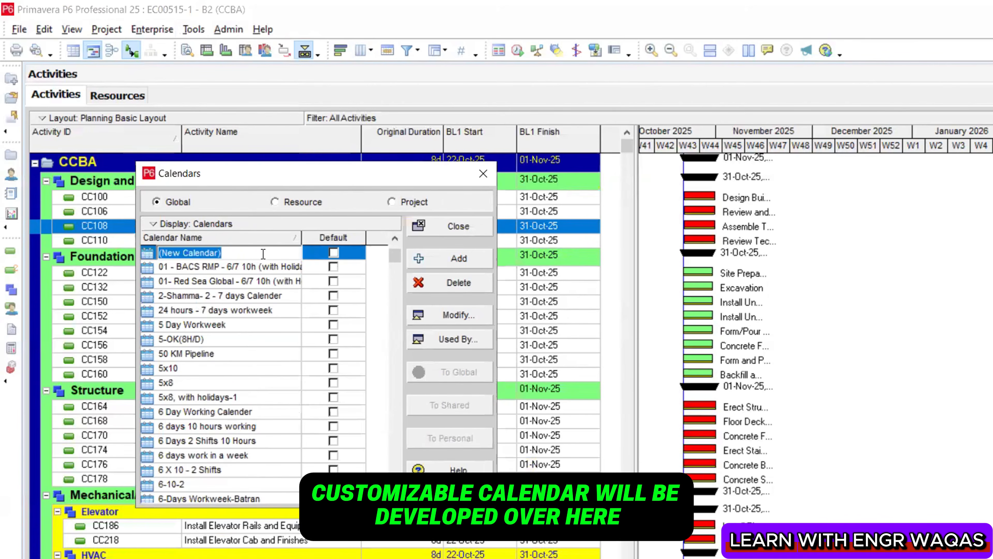
type("P")
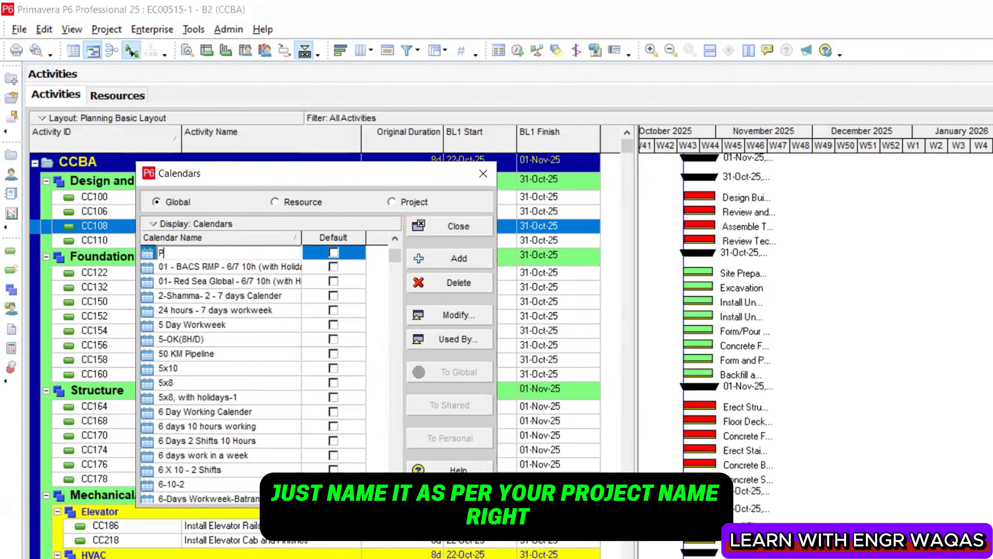
key("BackSpace")
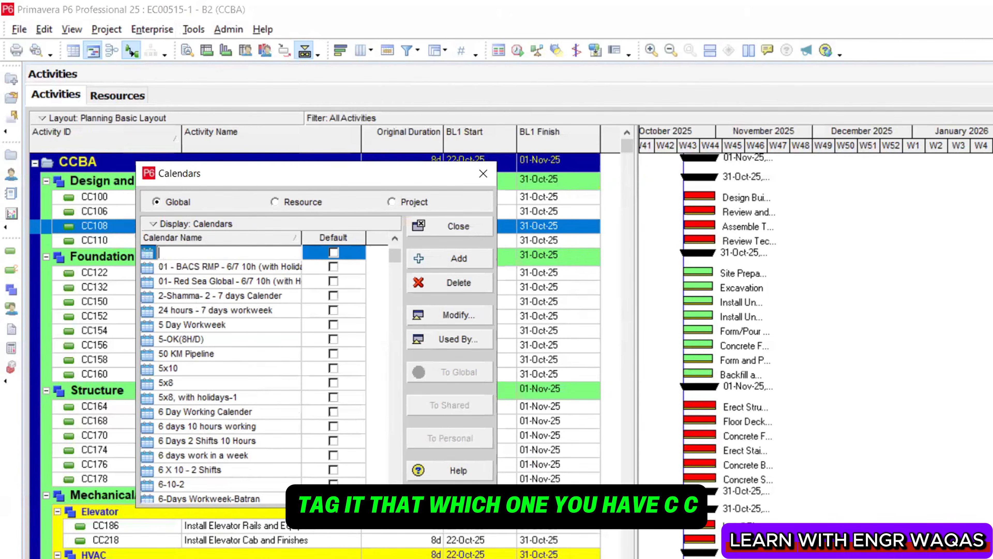
type("CCBA")
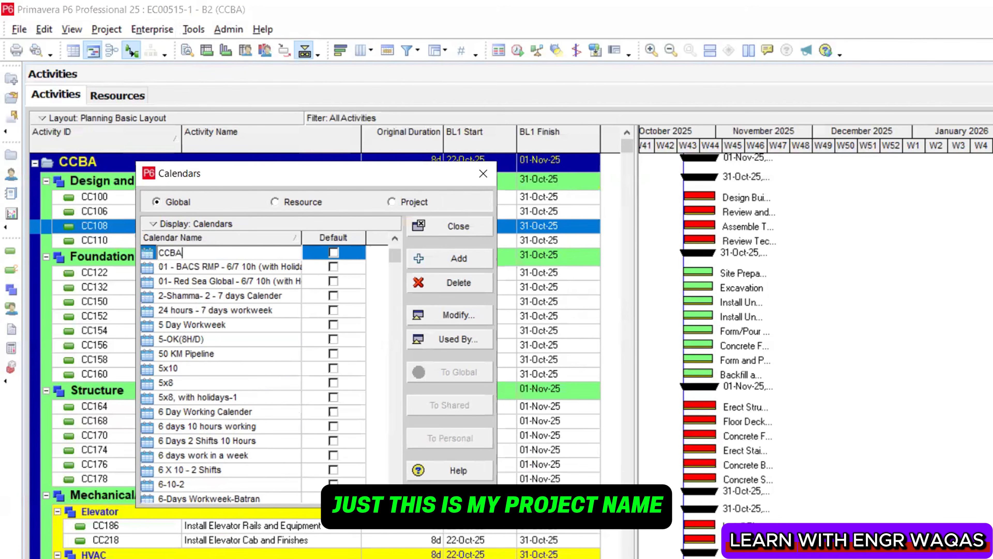
key("Return")
Make CCBA the default global calendar
scroll(251, 403, "down", 1)
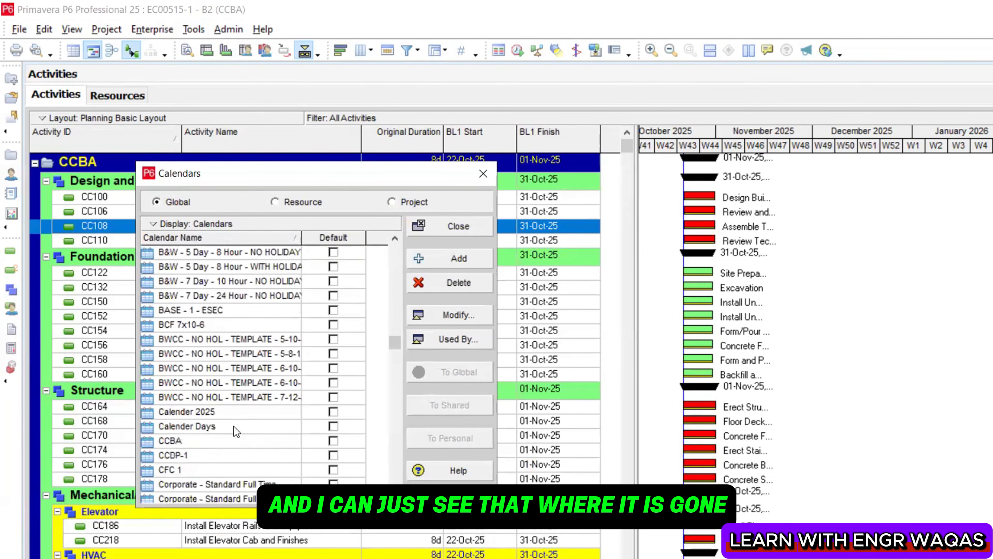
left_click(218, 442)
left_click(334, 443)
Open the CCBA calendar for modification, check the detailed work hours mode and return to total work hours per day
left_click(454, 315)
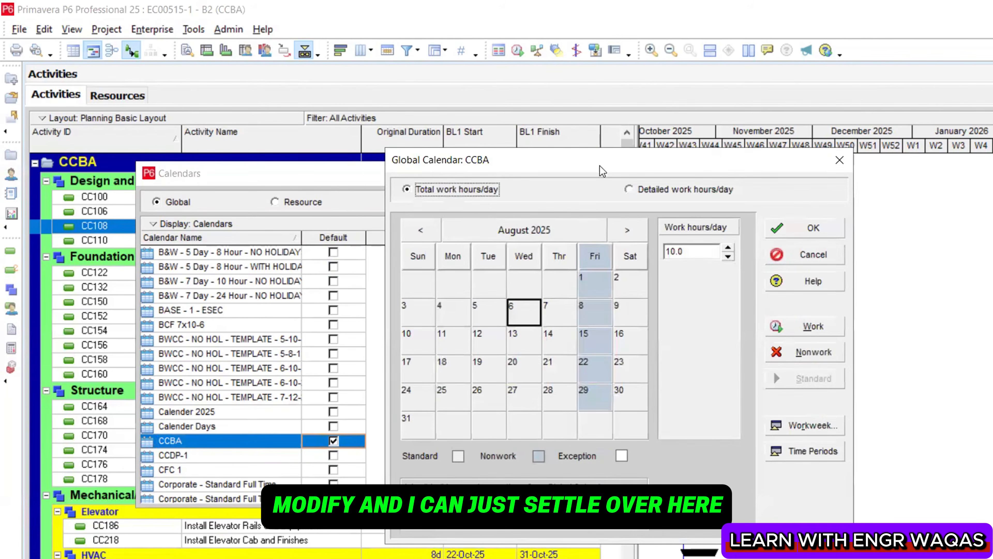
left_click_drag(600, 166, 378, 162)
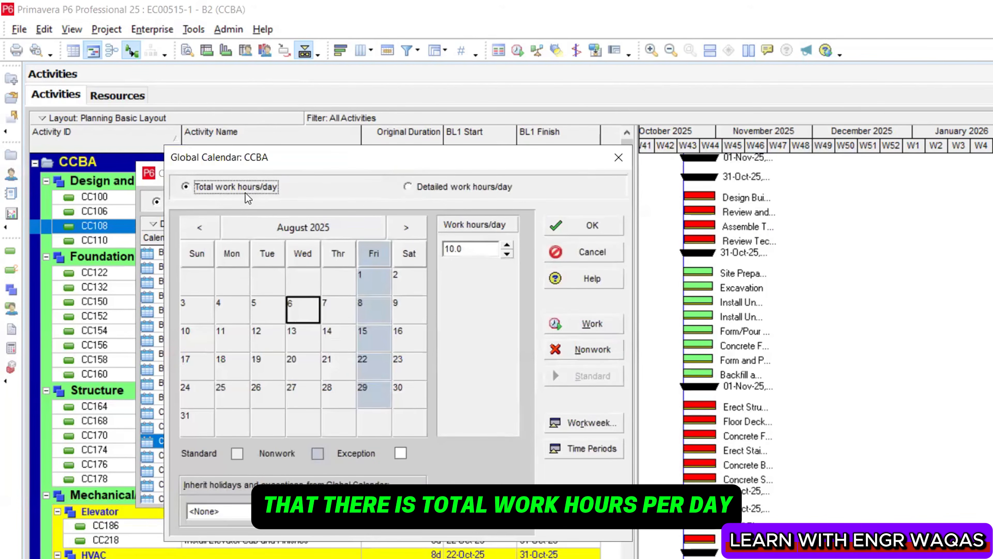
left_click(464, 188)
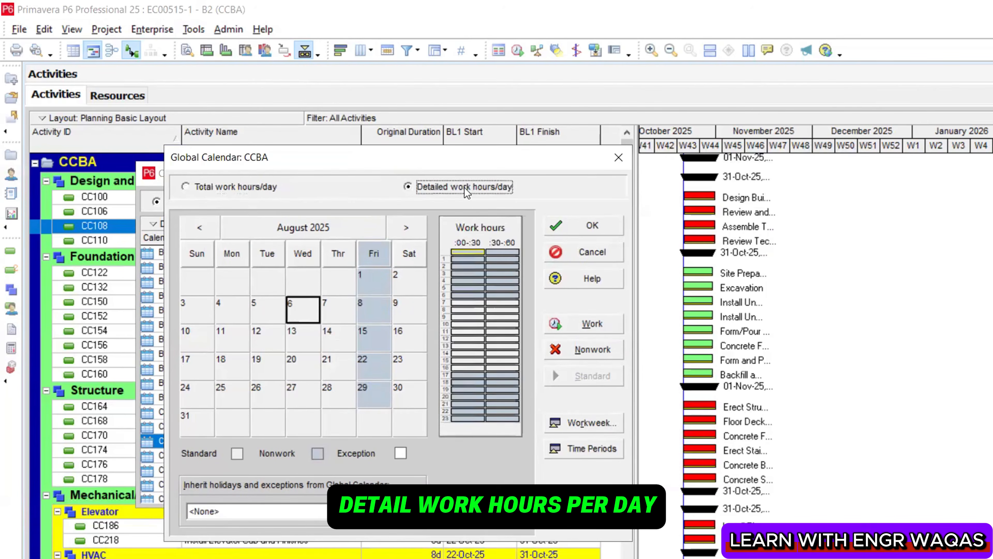
left_click(263, 190)
Set the CCBA workweek's standard work hours to 12 for Monday, Tuesday, Wednesday and Thursday
left_click(607, 421)
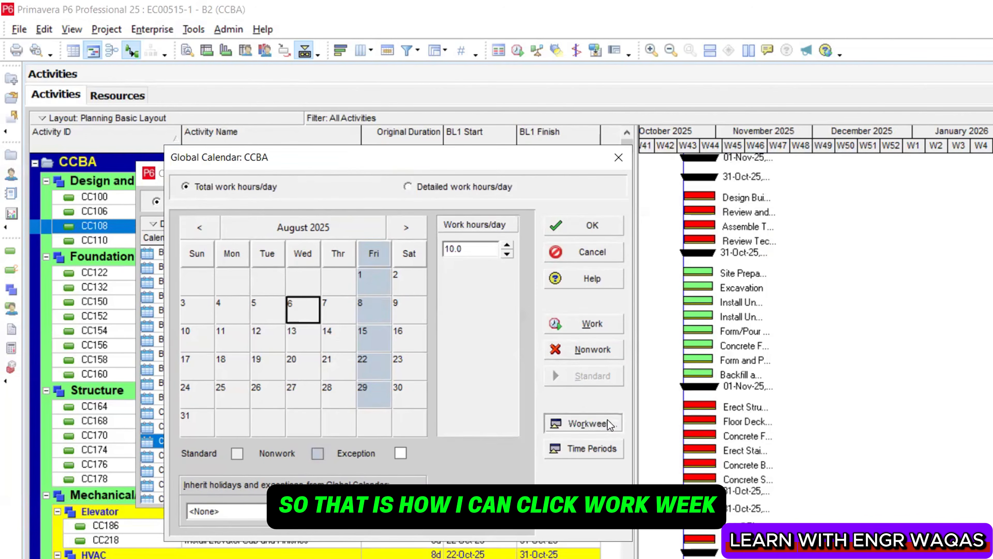
double_click(483, 363)
type("12")
double_click(517, 368)
type("12")
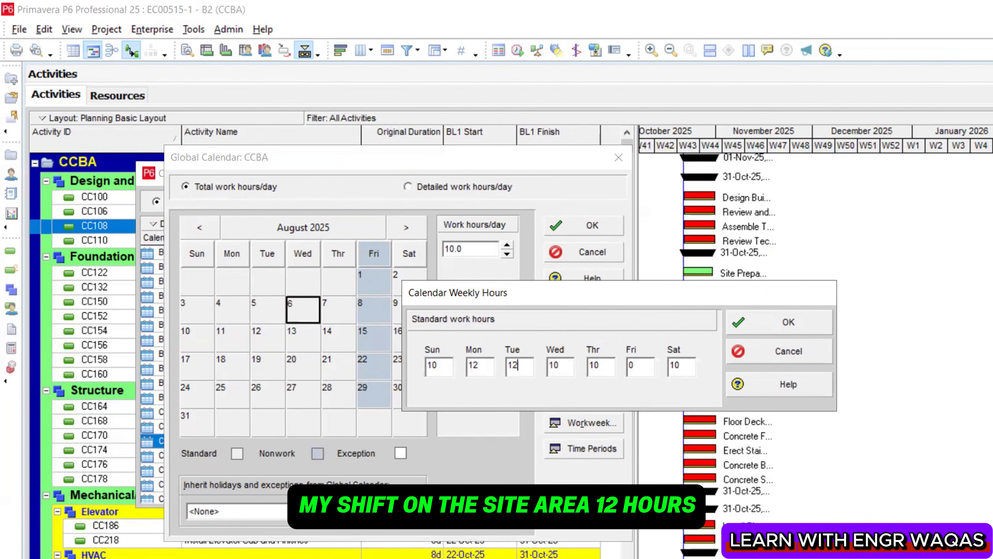
double_click(565, 363)
type("12")
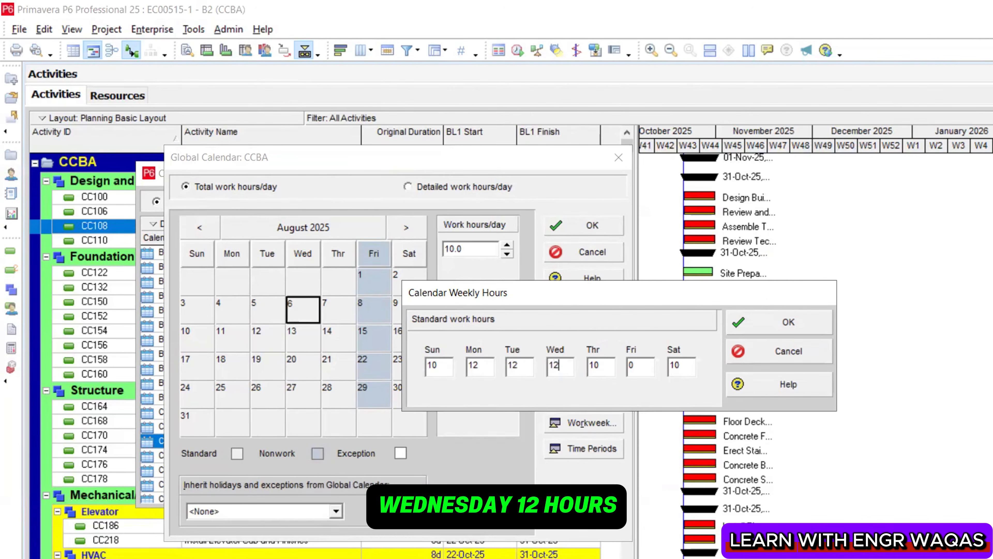
key("Tab")
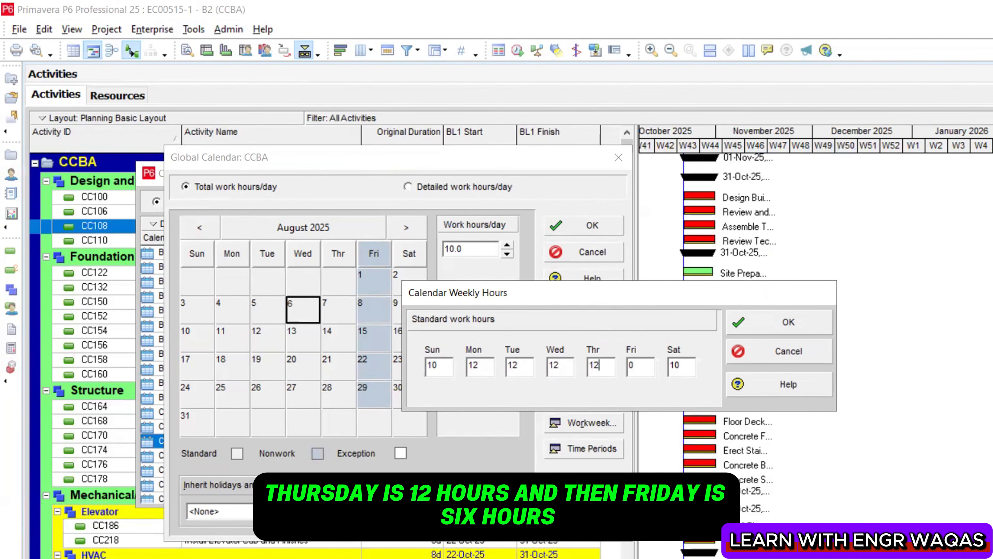
Set the standard work hours to 6 on Friday, 12 on Saturday and 0 on Sunday, and accept the workweek
double_click(643, 366)
type("6")
key("Tab")
type("12")
double_click(437, 365)
type("0")
left_click(770, 331)
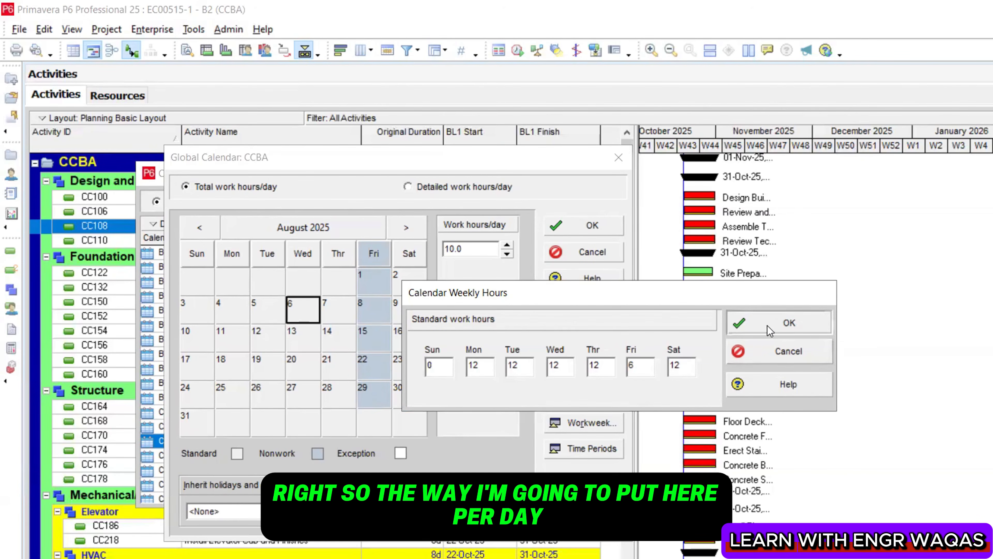
Check individual August 2025 days and review the CCBA calendar's hours per day, week, month and year
left_click(258, 345)
left_click(370, 329)
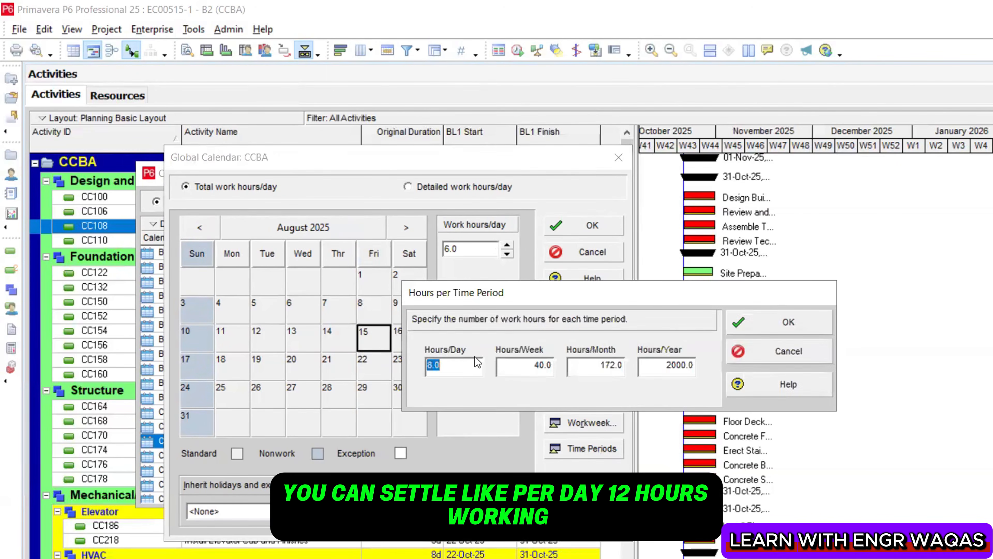
left_click(546, 364)
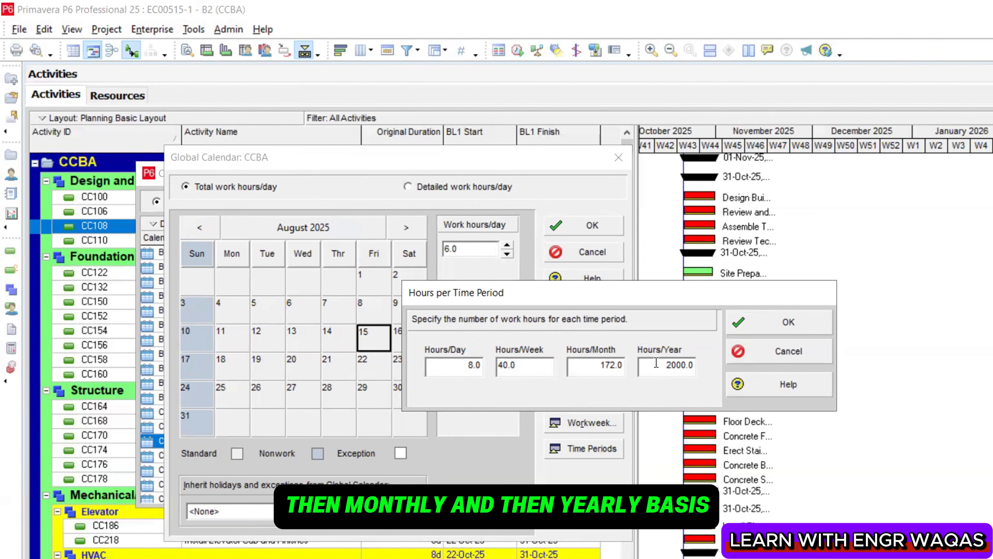
left_click(819, 322)
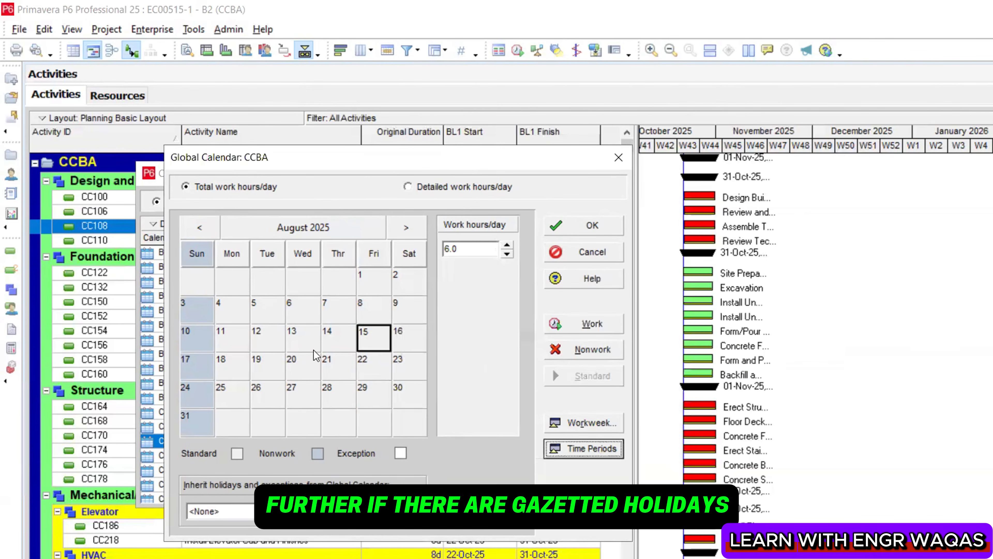
Mark 21 and 22 August 2025 as nonwork days in the CCBA calendar
left_click(342, 366)
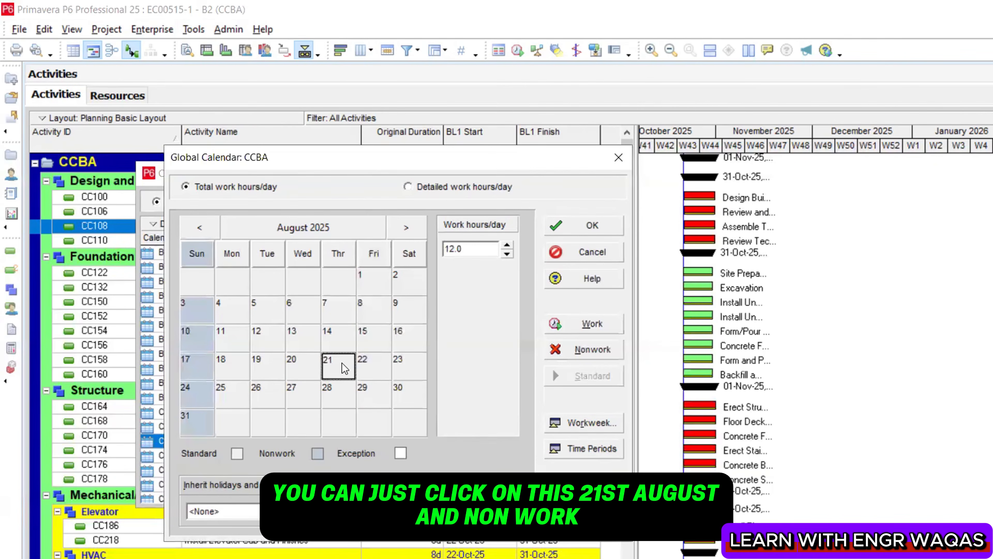
key("alt+n")
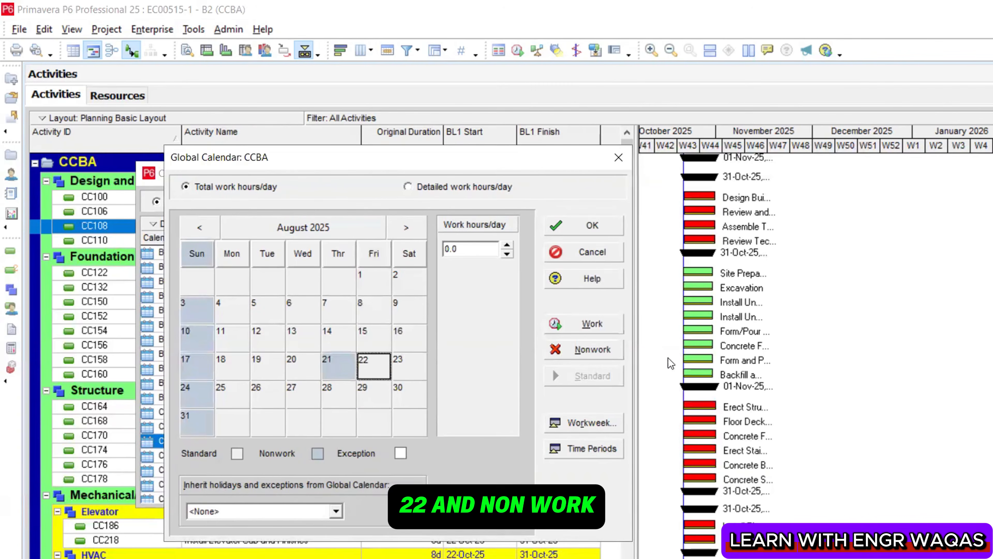
left_click(374, 365)
key("alt+n")
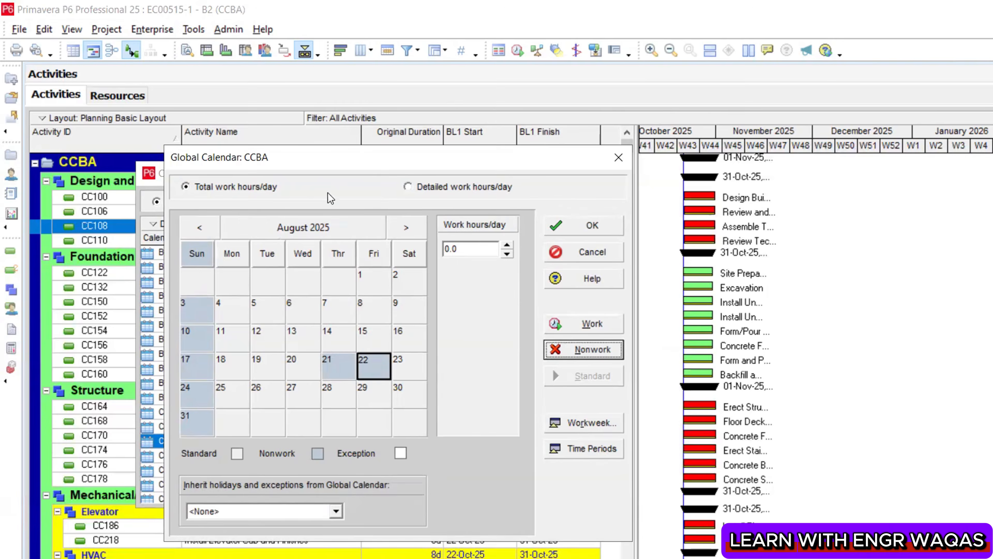
Switch to detailed work hours and set the 8:00 hour as work for Monday through Thursday and Saturday in the workweek
left_click(437, 191)
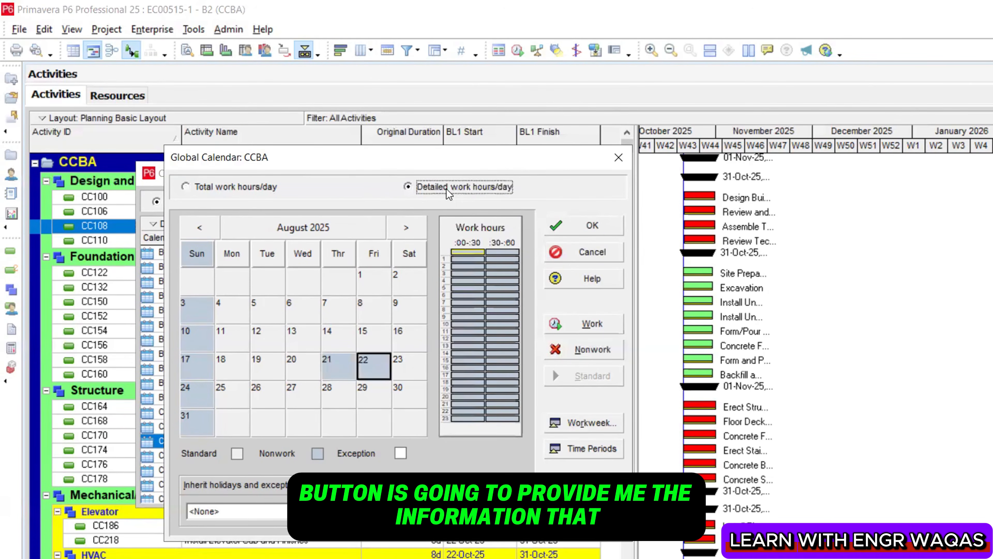
left_click(265, 340)
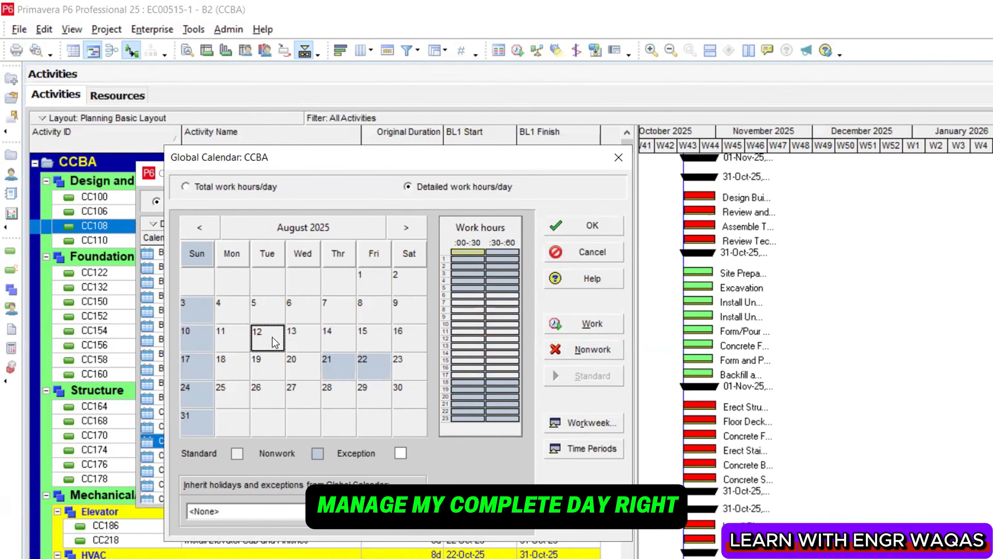
left_click(591, 422)
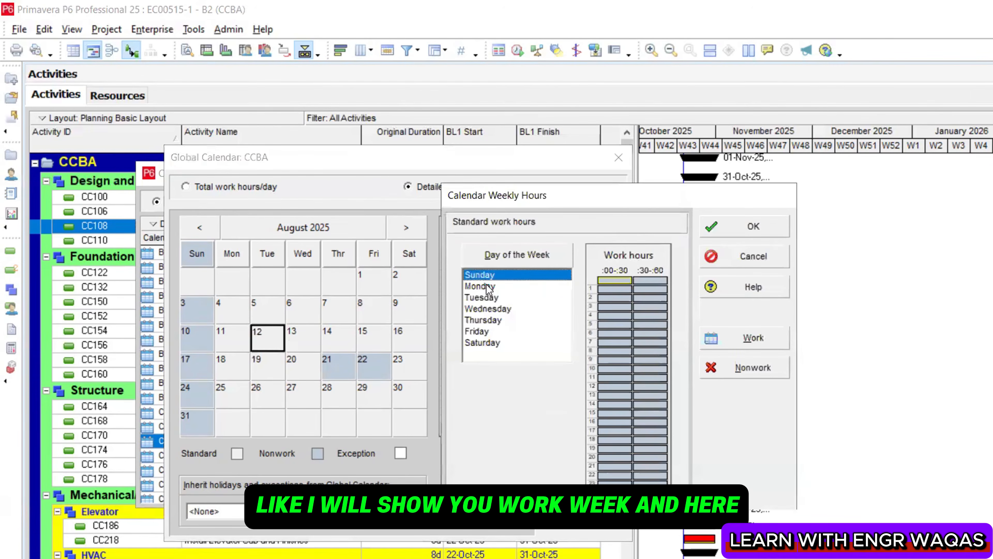
left_click(487, 285)
left_click(493, 343, "shift")
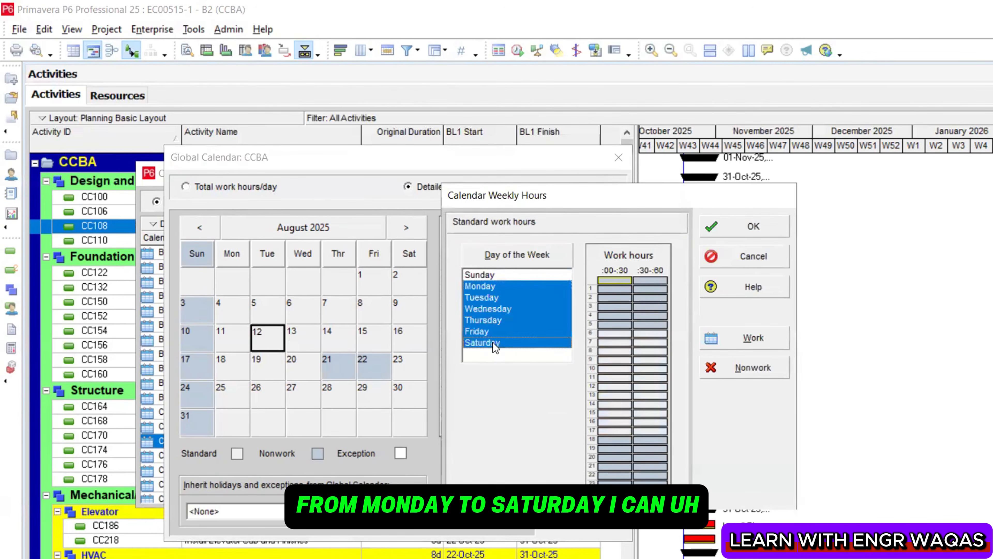
left_click(486, 330, "ctrl")
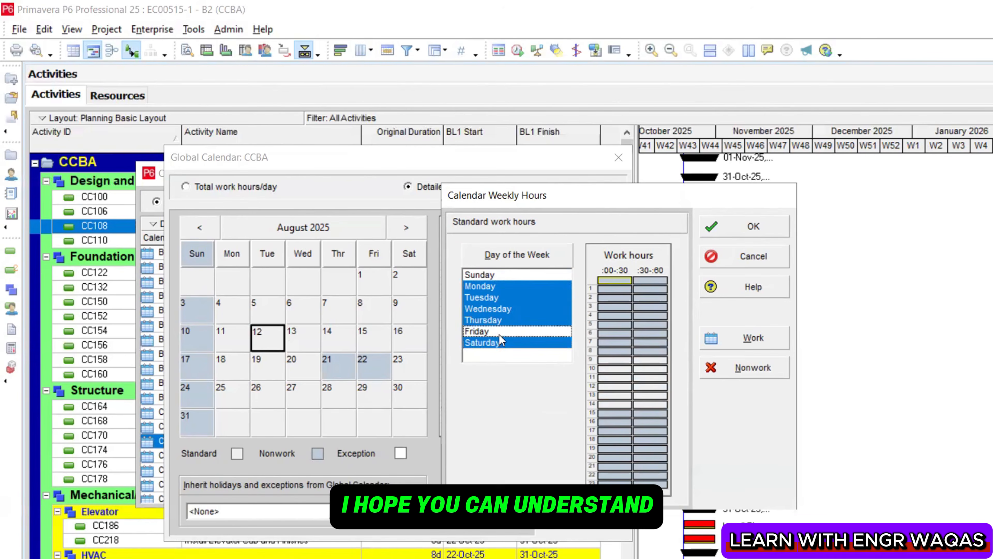
left_click_drag(621, 351, 651, 351)
left_click(753, 337)
key("alt+w")
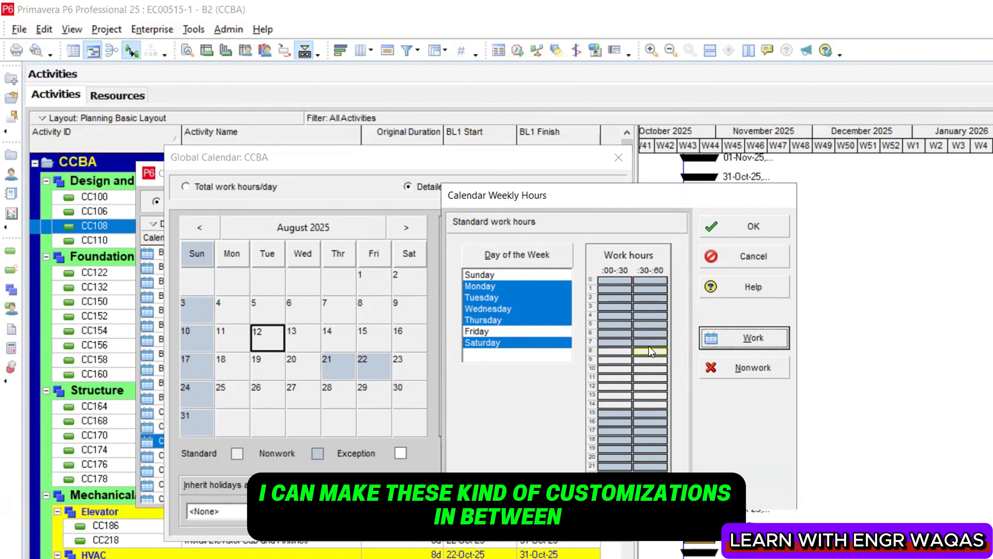
Set both half hours of the 15:00 hour as work for the selected weekdays
left_click(660, 414)
left_click(747, 336)
left_click(604, 414)
left_click(719, 339)
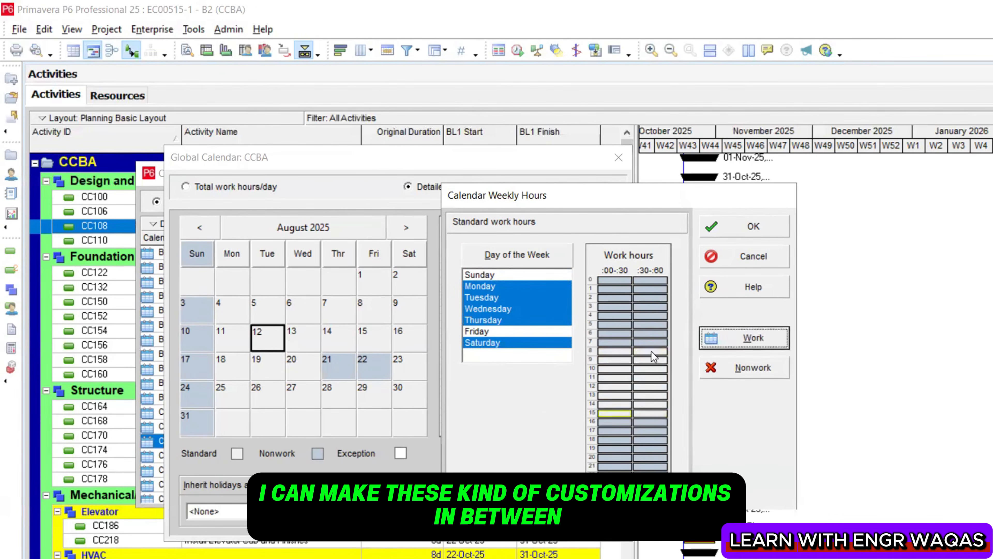
For the selected weekdays, set 12:00–12:30 and the 14:00 hour as nonwork, and the 16:00 slot as work
left_click(611, 386)
left_click(750, 368)
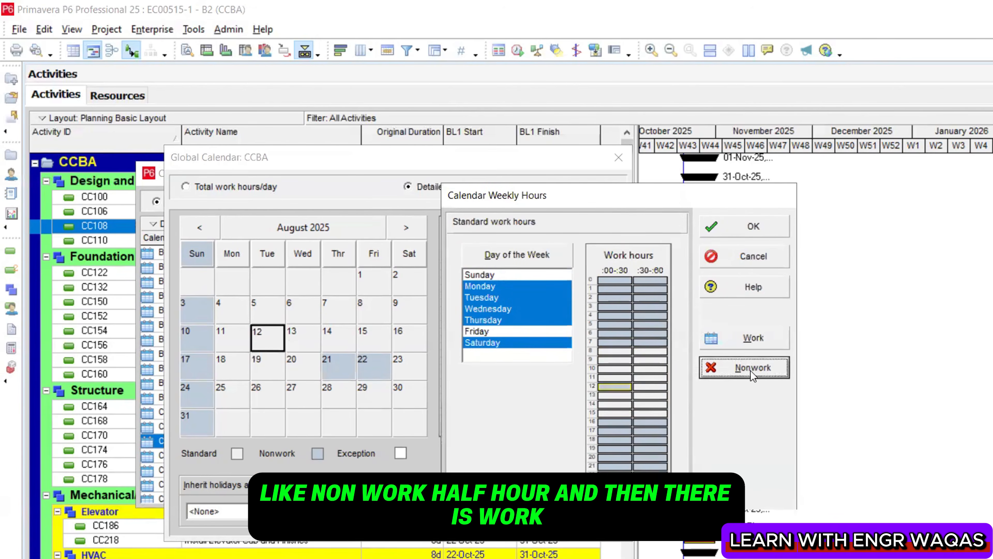
left_click(621, 423)
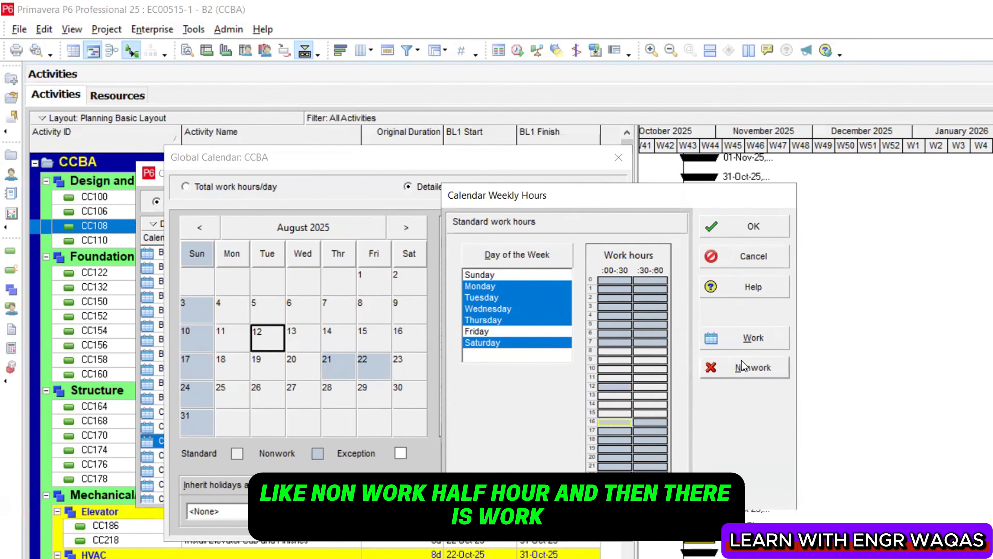
left_click(746, 337)
left_click(647, 423)
left_click_drag(624, 400, 650, 403)
left_click(750, 368)
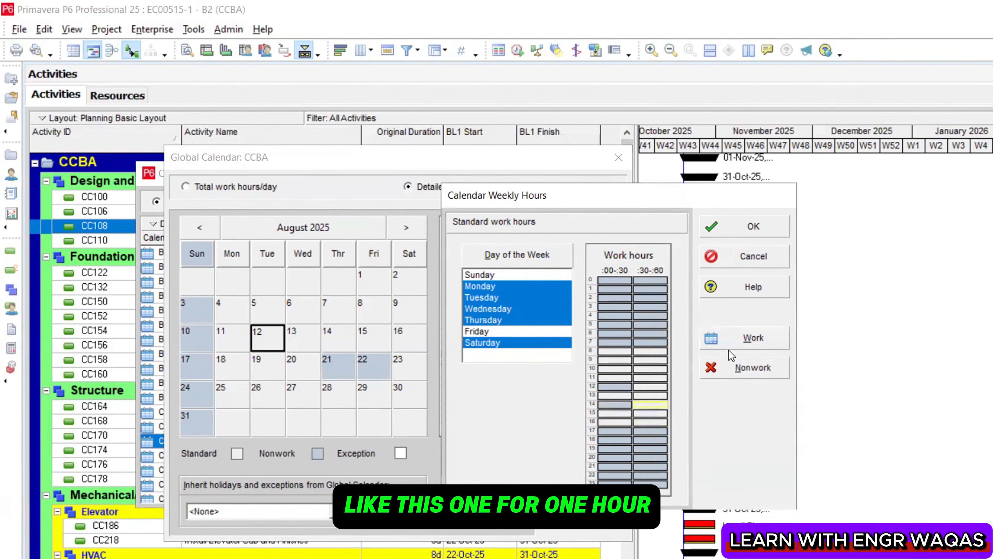
left_click(734, 367)
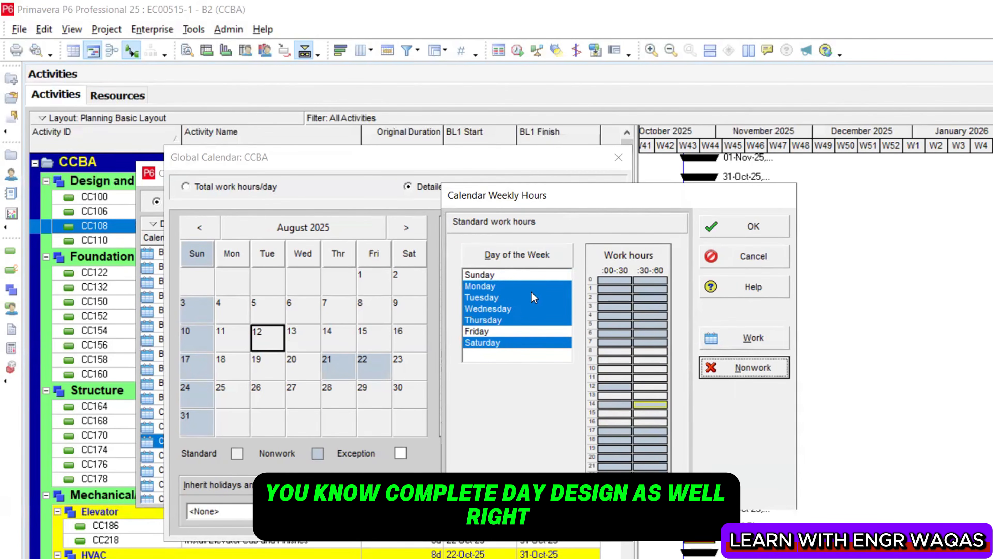
Accept the weekly hours and close the CCBA calendar and the calendars list
left_click(730, 231)
left_click(617, 158)
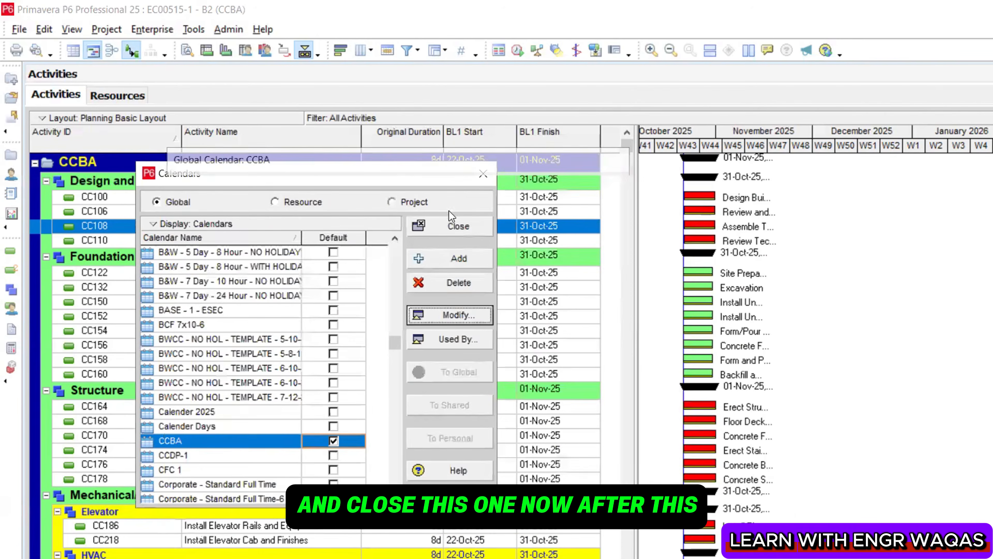
left_click(483, 174)
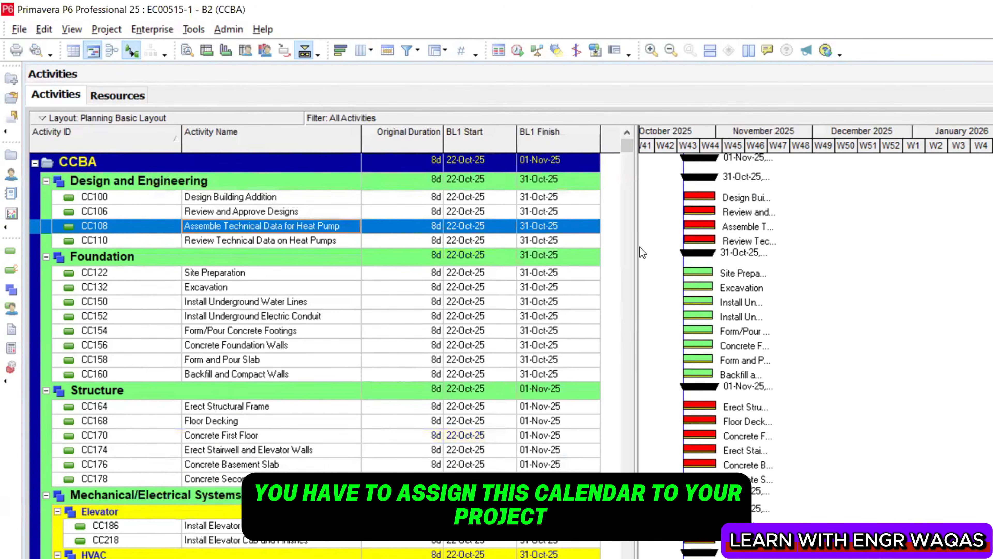
Add the Calendar column from the General group to the activity table, placed between Activity Name and Original Duration
left_click_drag(641, 253, 680, 252)
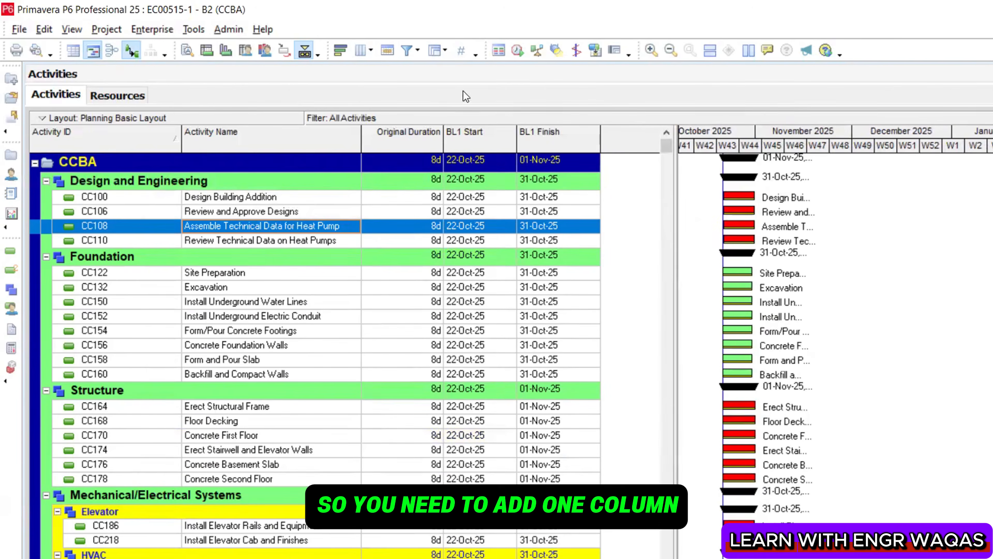
left_click(369, 55)
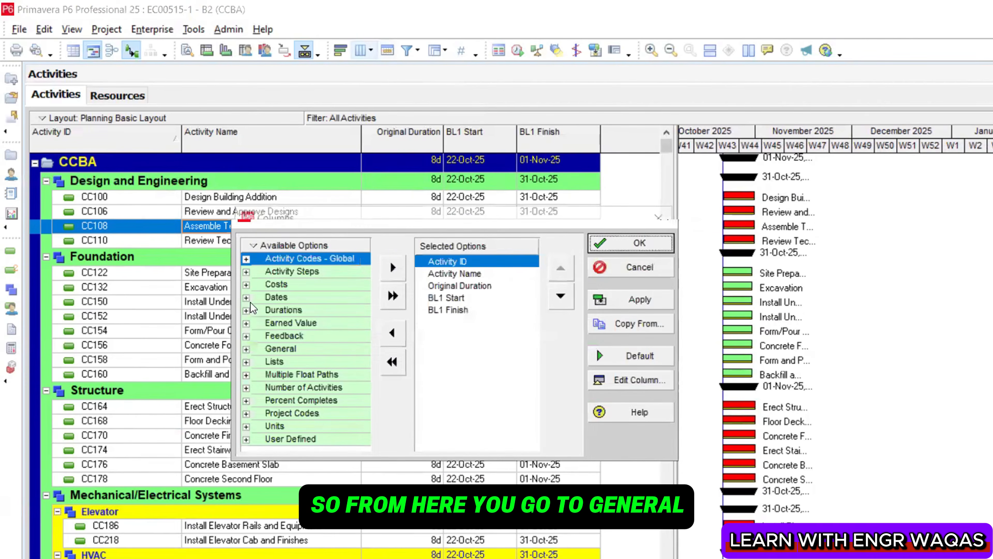
left_click(246, 349)
left_click(294, 344)
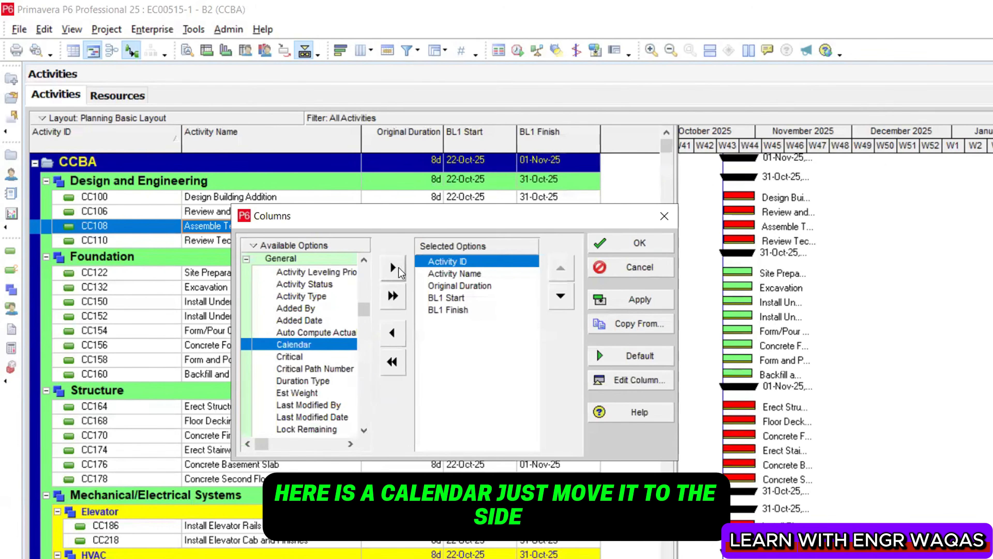
left_click(393, 267)
left_click(561, 297)
left_click(629, 307)
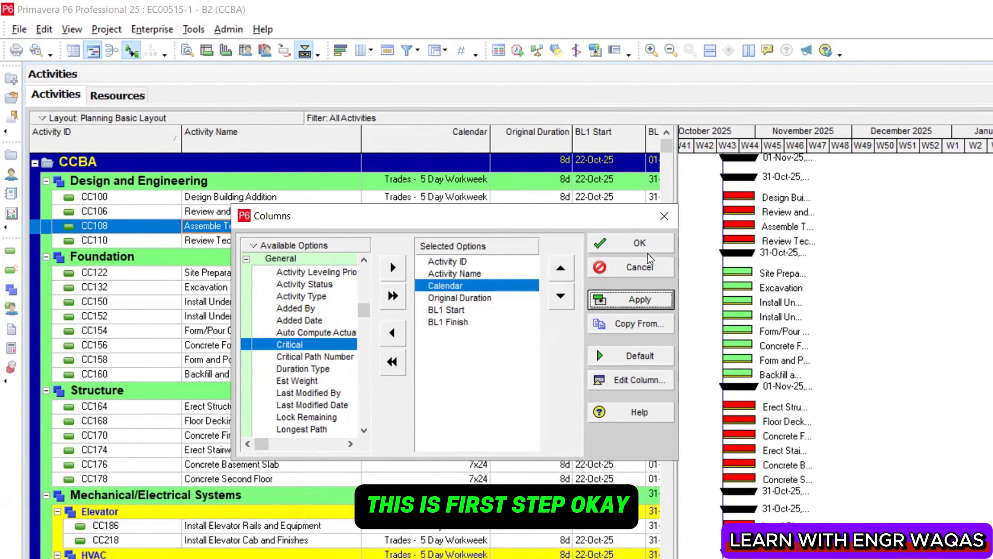
left_click(640, 243)
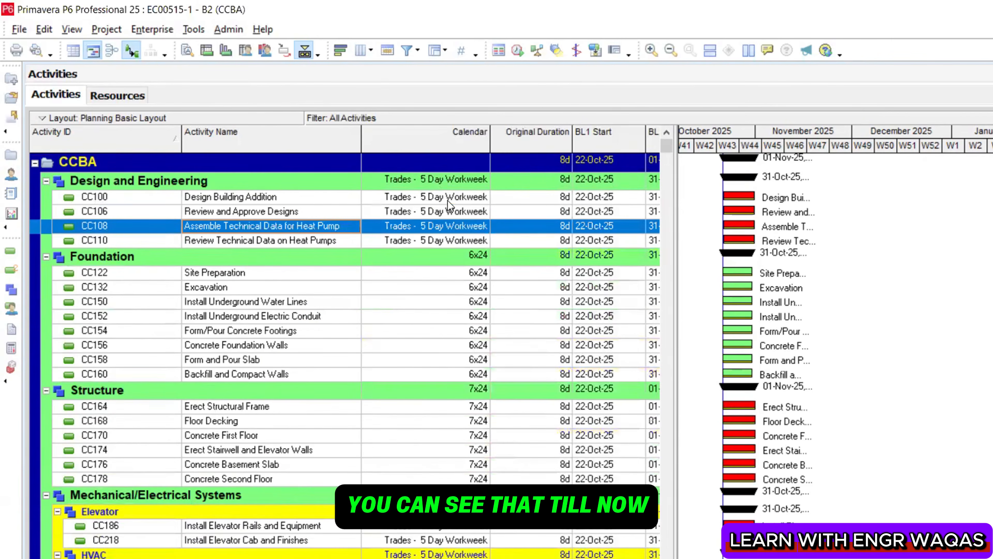
Assign the global calendar CCBA to activity CC100 Design Building Addition
left_click(447, 196)
left_click(447, 196)
left_click(448, 197)
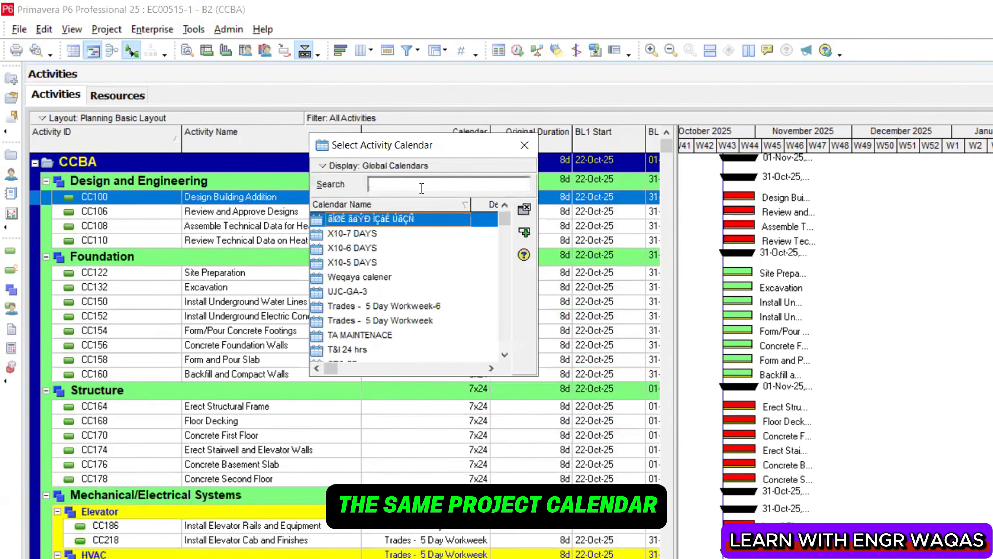
type("ccba")
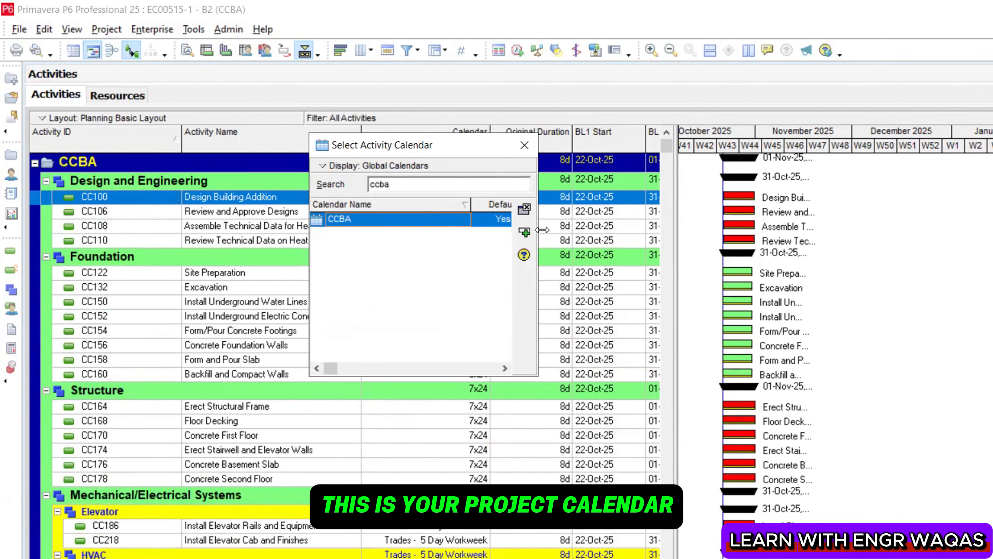
left_click(524, 232)
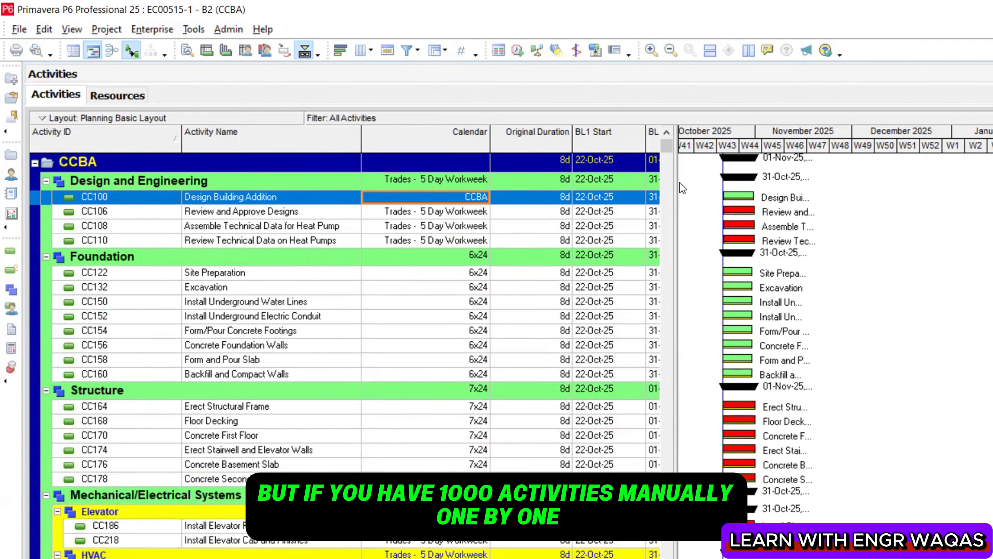
Select all activities from CC100 to the end of the list and fill the CCBA calendar down to them
left_click_drag(677, 182, 760, 191)
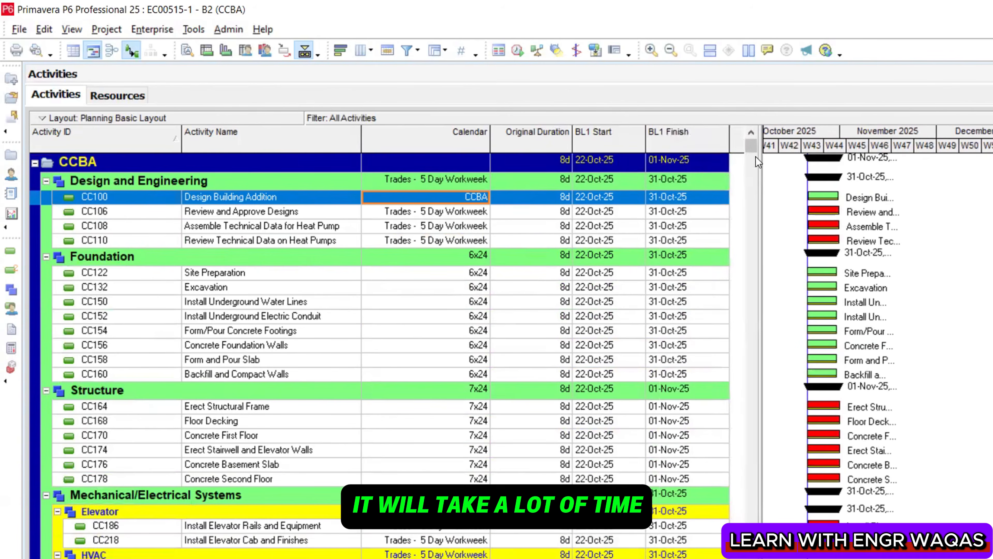
left_click_drag(755, 150, 756, 470)
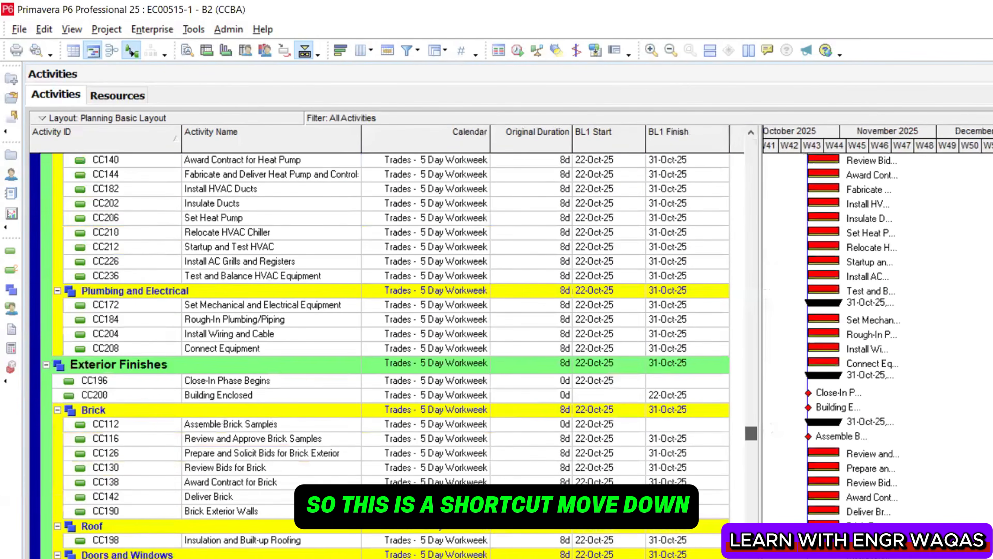
left_click_drag(753, 435, 754, 538)
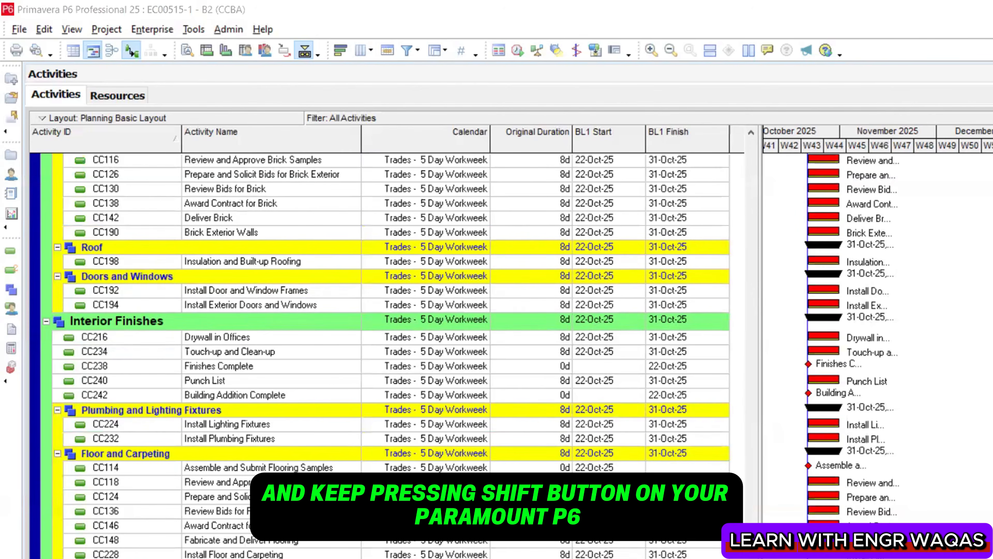
left_click(450, 555, "shift")
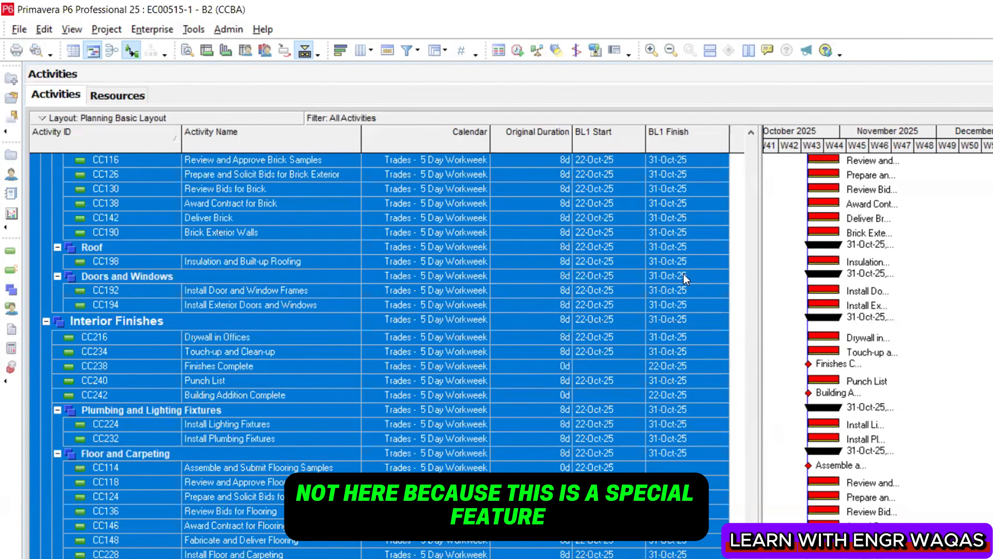
right_click(426, 247)
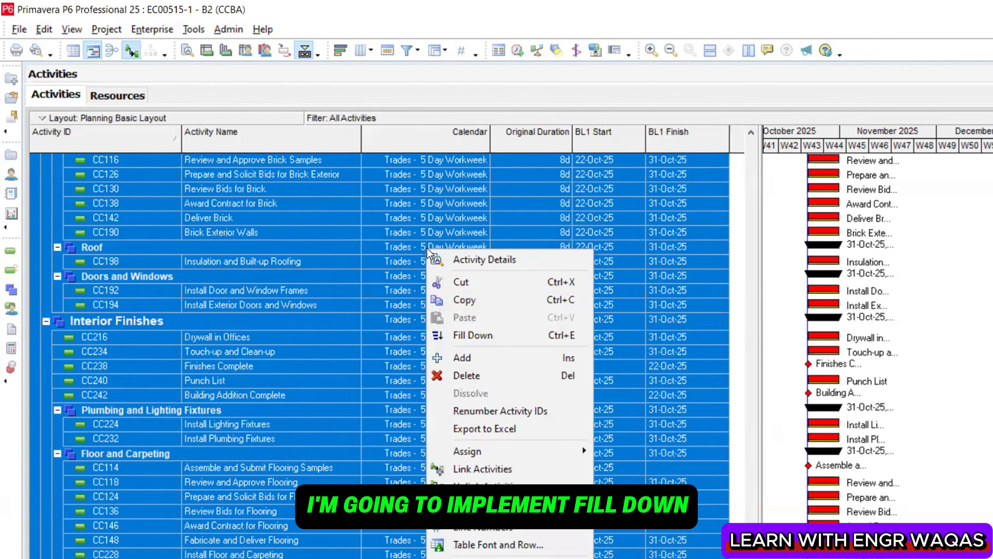
left_click(455, 336)
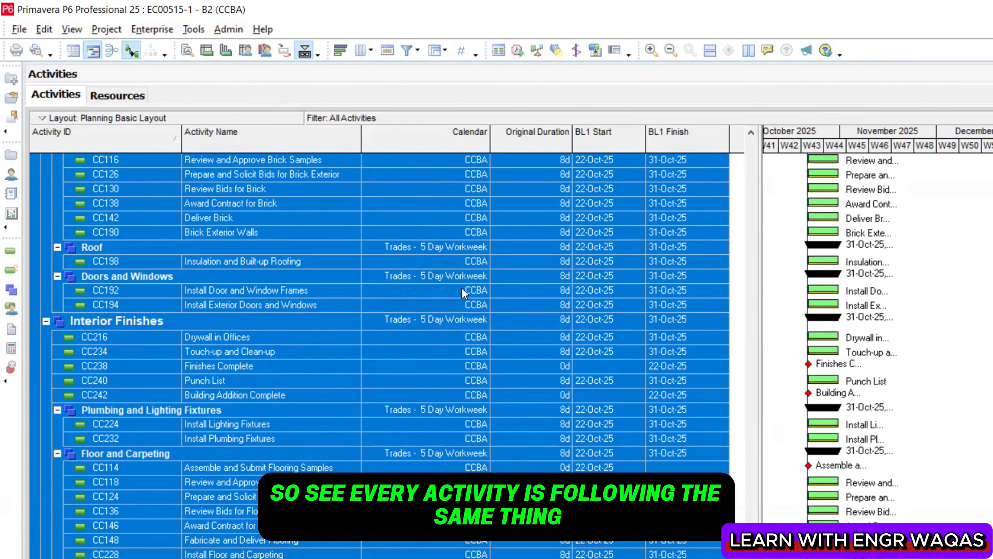
left_click(19, 29)
left_click(46, 166)
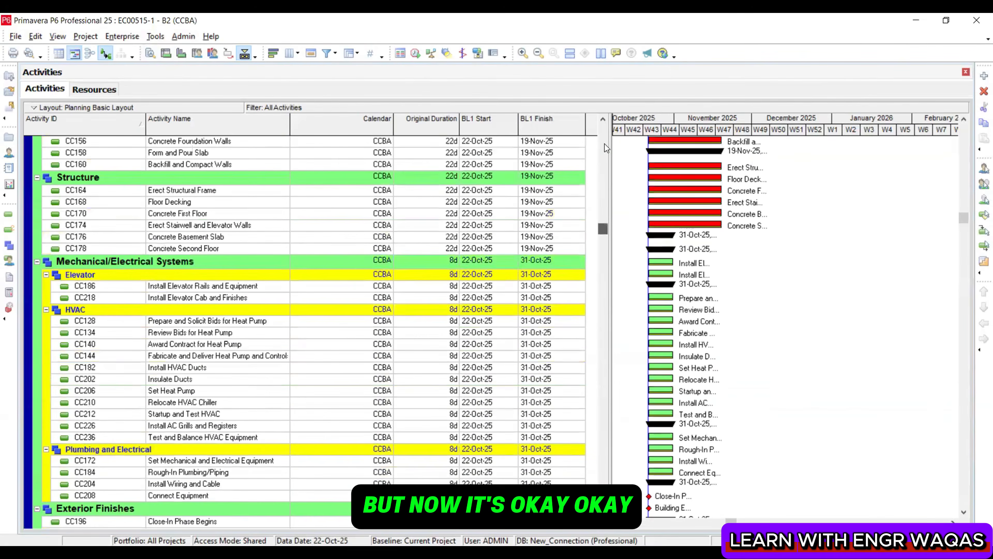
left_click_drag(605, 143, 604, 138)
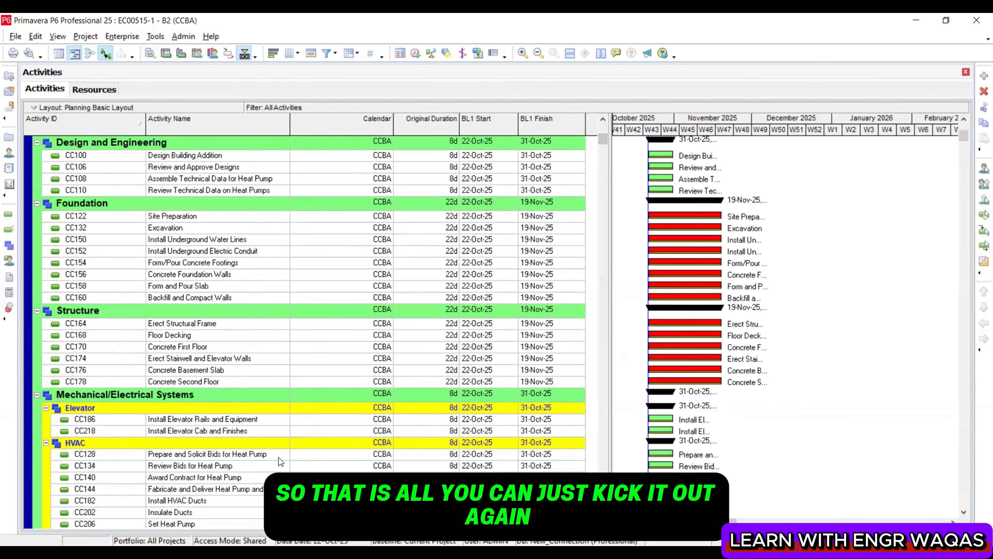
Remove the Calendar column from the activity table and narrow the table area to show more of the Gantt chart
left_click(298, 54)
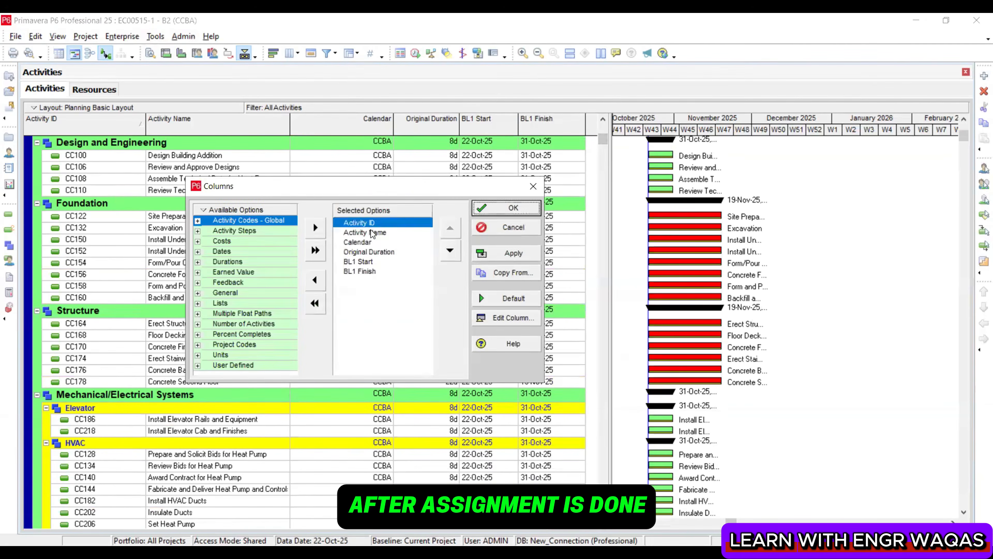
left_click(357, 242)
left_click(314, 280)
left_click(513, 253)
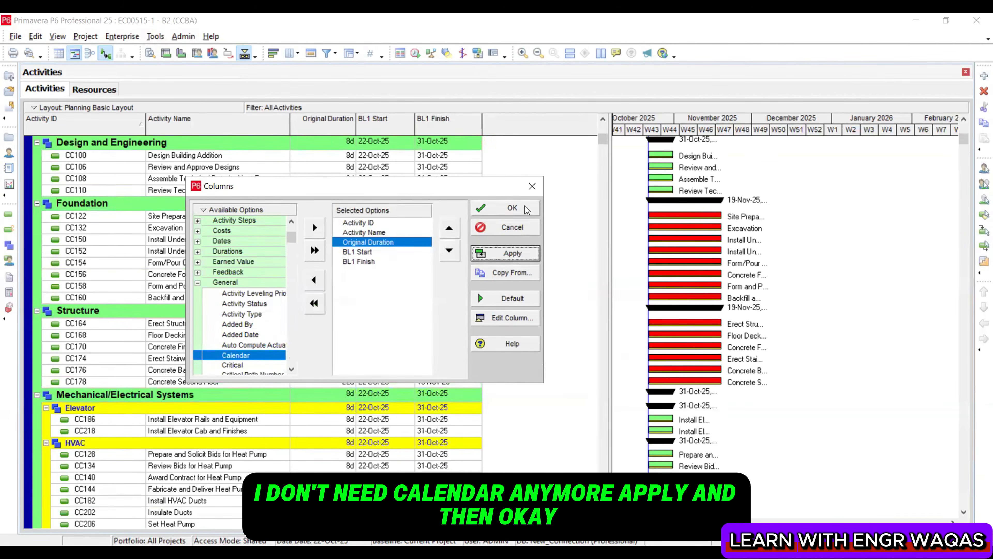
left_click(513, 207)
left_click_drag(608, 230, 522, 230)
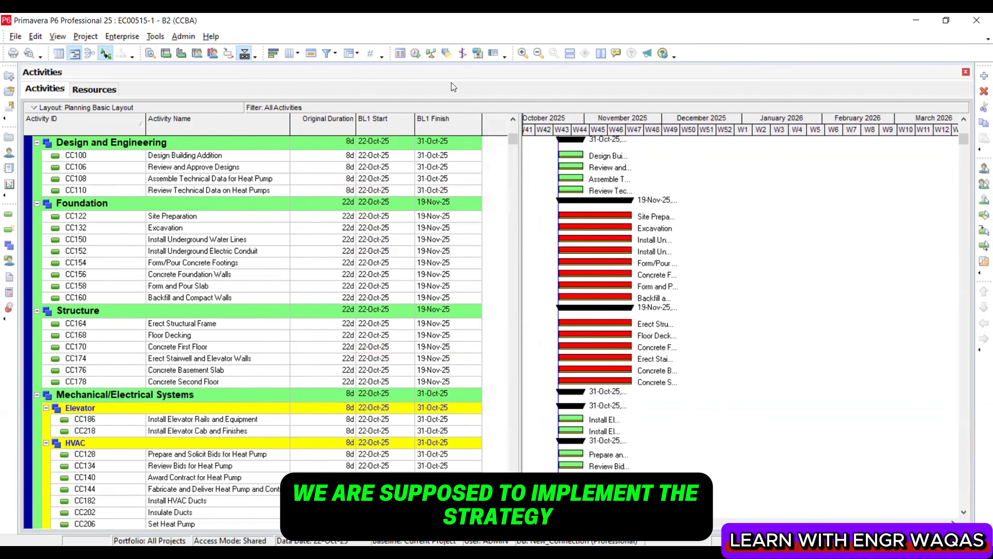
Examine the work sequence from Design Building Addition through the Foundation activities down to Concrete Foundation Walls
left_click(513, 119)
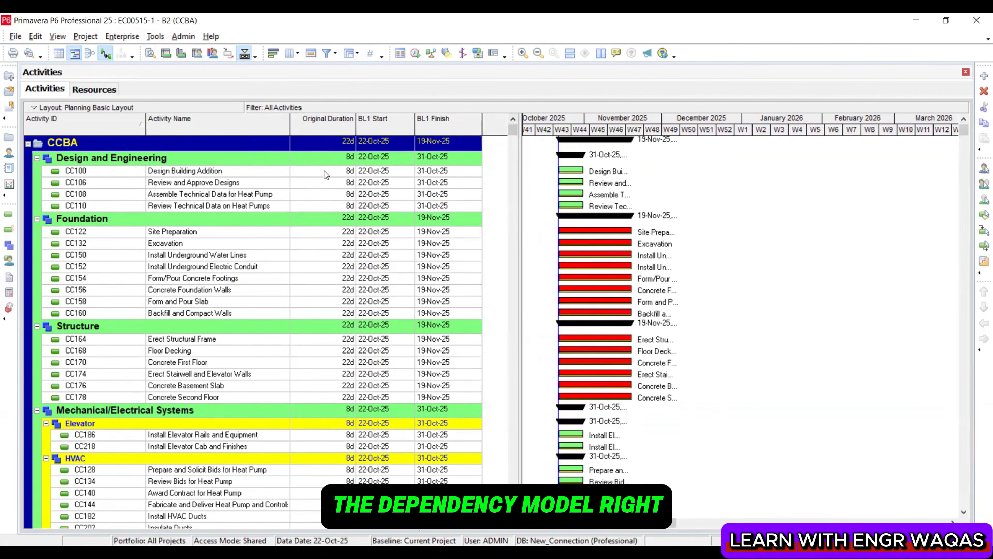
left_click(269, 171)
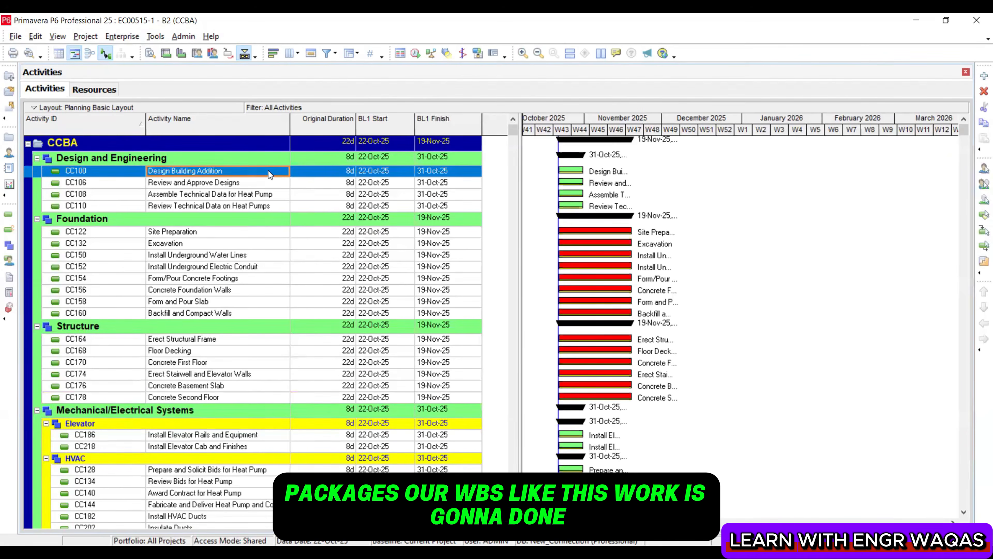
left_click(229, 232)
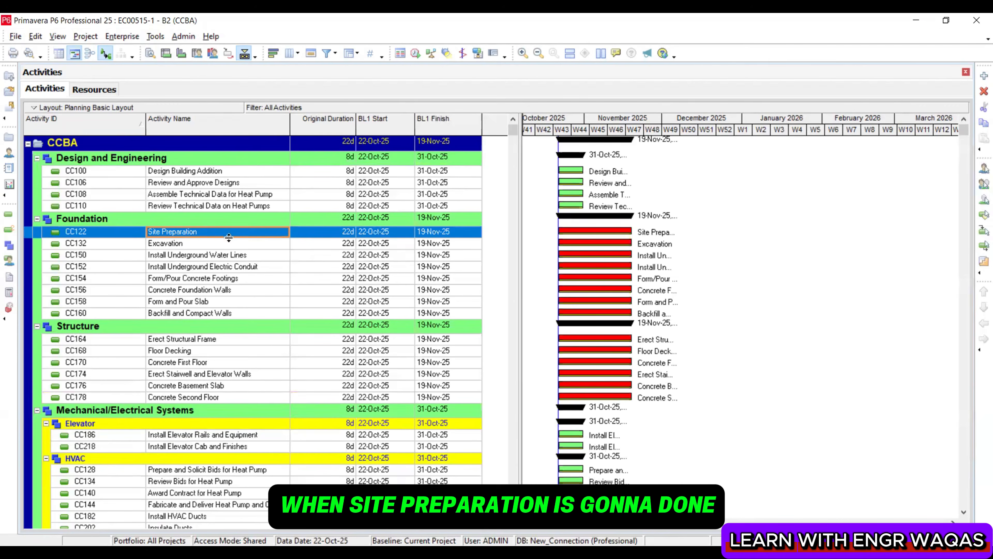
left_click(229, 243)
left_click(232, 255)
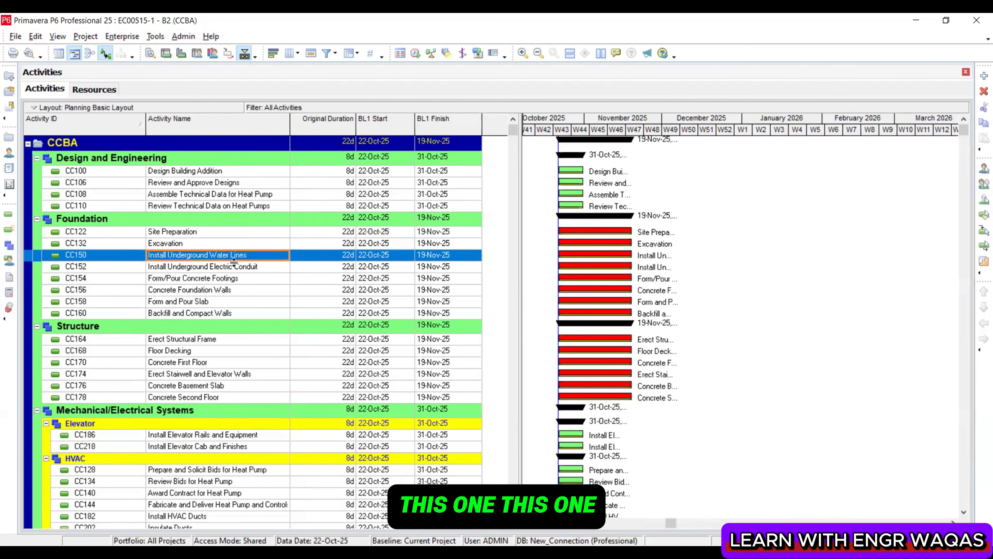
left_click(237, 266)
left_click(240, 279)
left_click(242, 290)
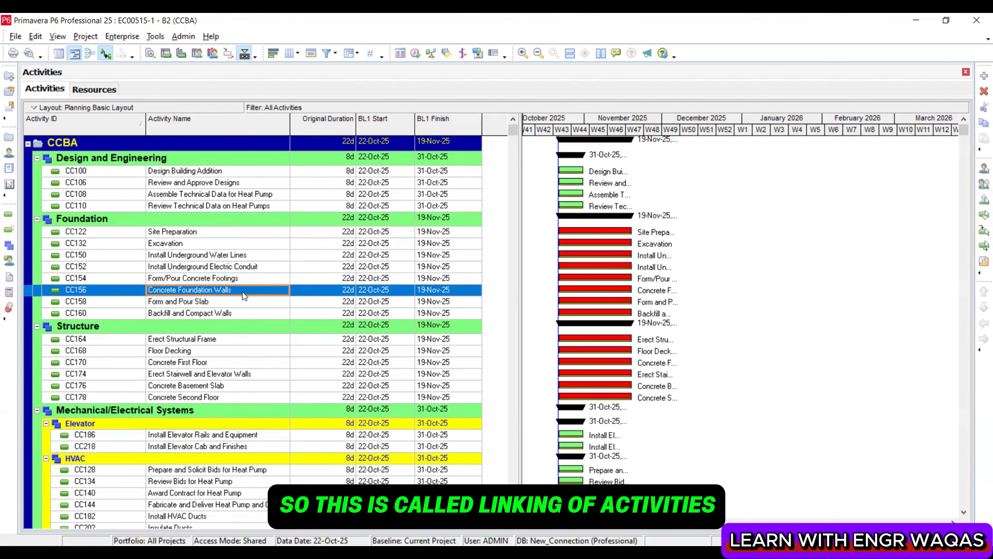
Open the activity details of CC122 Site Preparation and show its predecessor and successor relationships
left_click(240, 233)
right_click(241, 234)
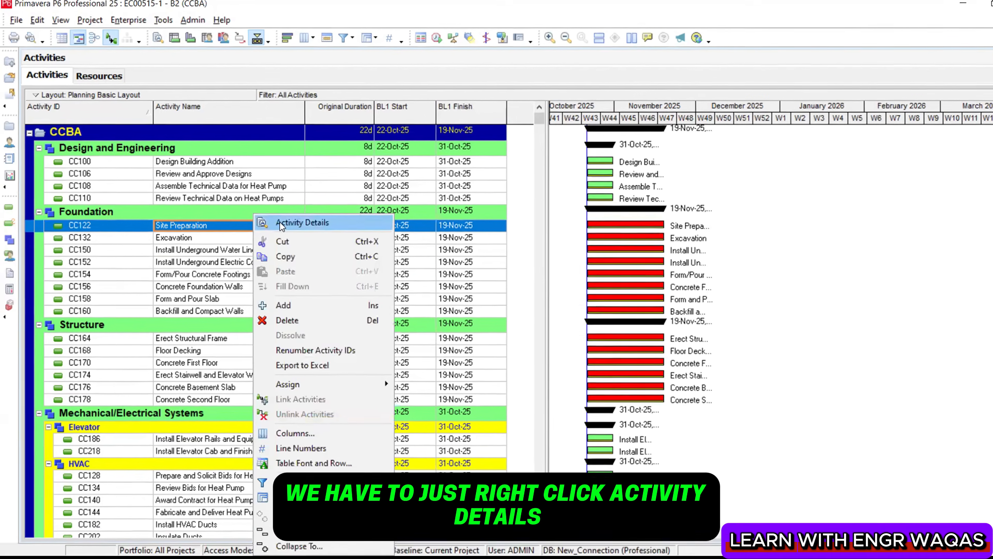
left_click(274, 229)
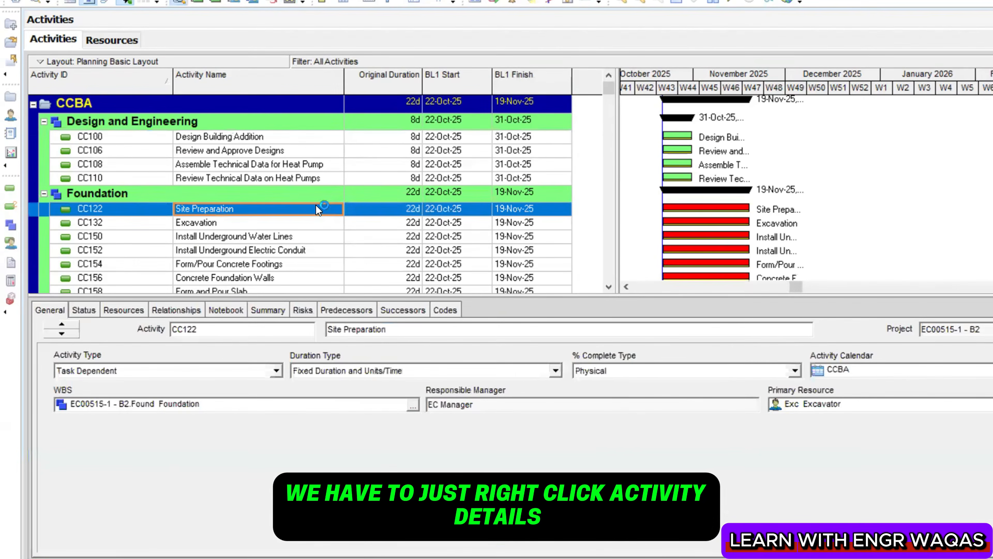
left_click(167, 309)
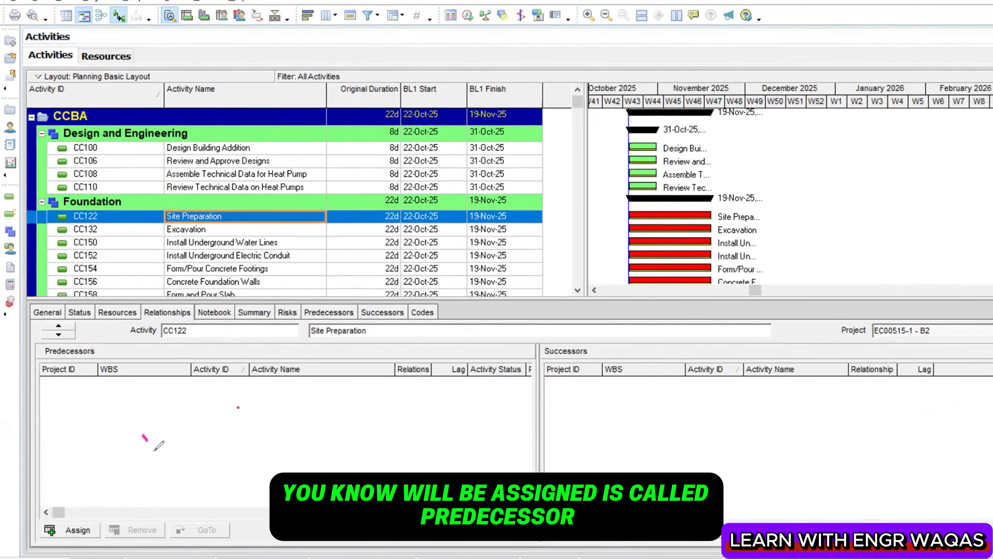
left_click_drag(155, 450, 225, 377)
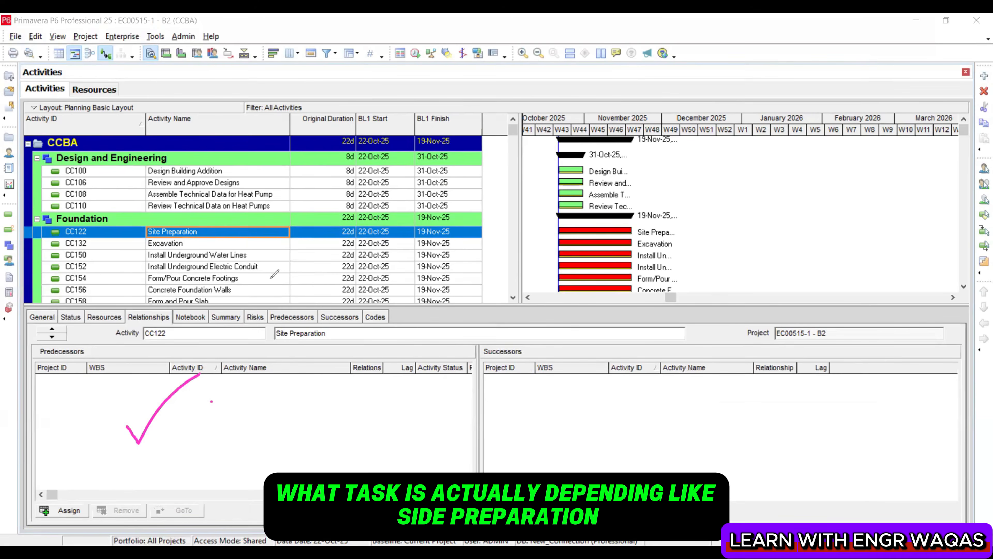
mouse_move(332, 323)
left_mouse_down()
mouse_move(270, 324)
mouse_move(297, 352)
mouse_move(336, 320)
left_mouse_up()
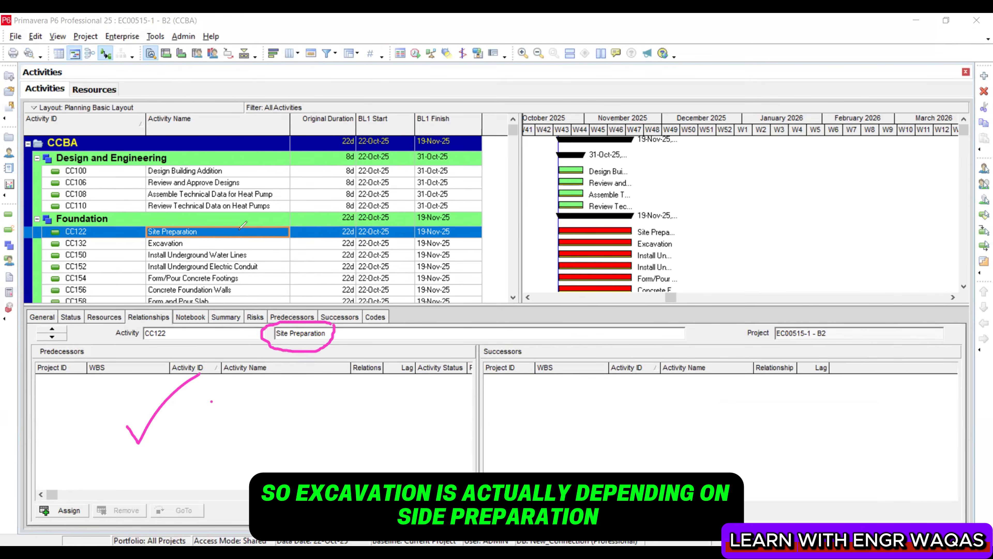
left_click_drag(537, 430, 602, 378)
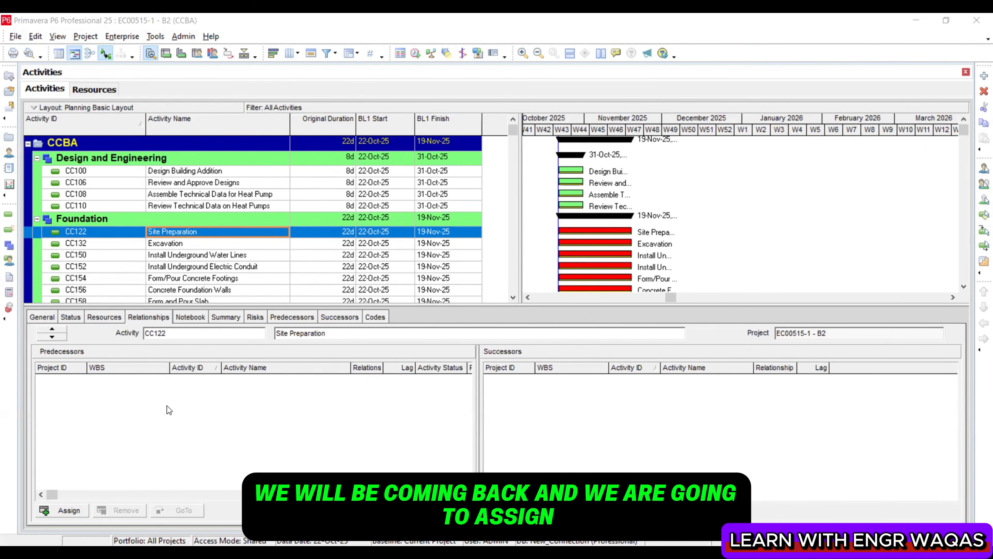
Assign CC132 Excavation as the successor of CC122 Site Preparation
double_click(648, 443)
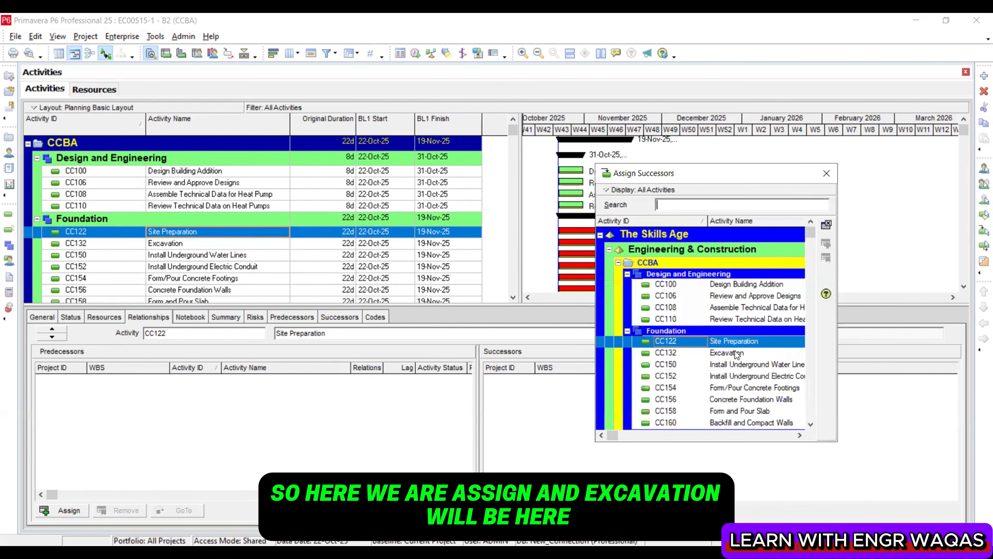
left_click(750, 352)
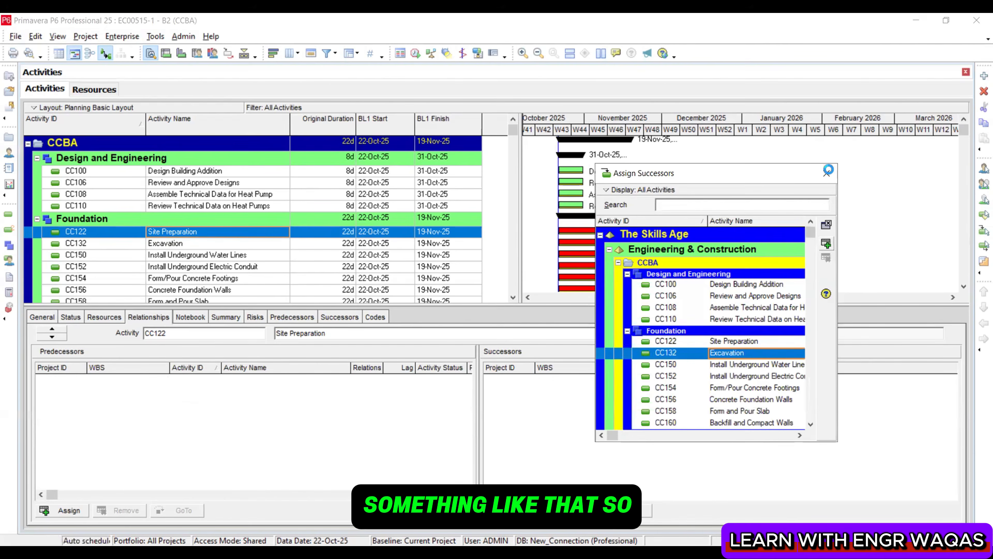
left_click(827, 172)
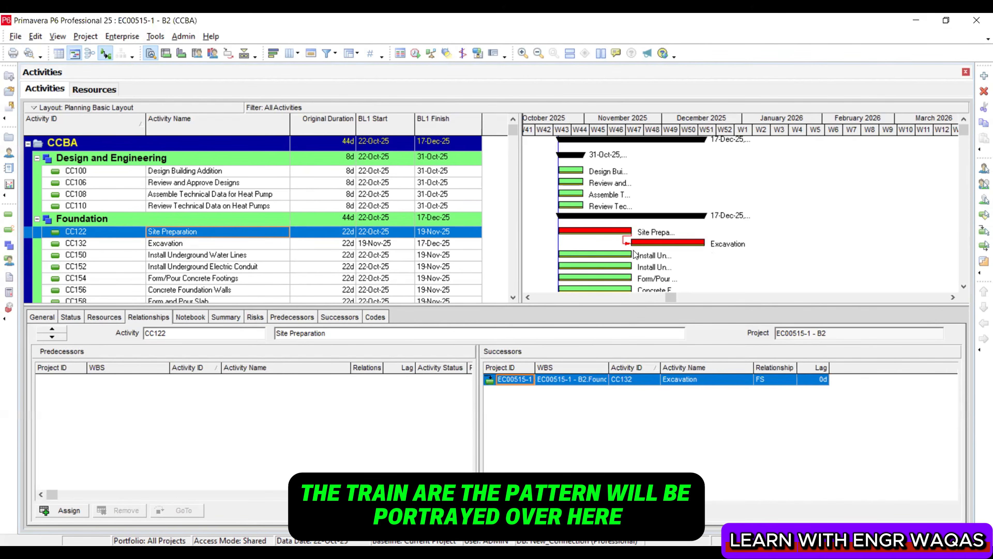
Assign CC150 Install Underground Water Lines as the successor of CC132 Excavation
left_click(164, 243)
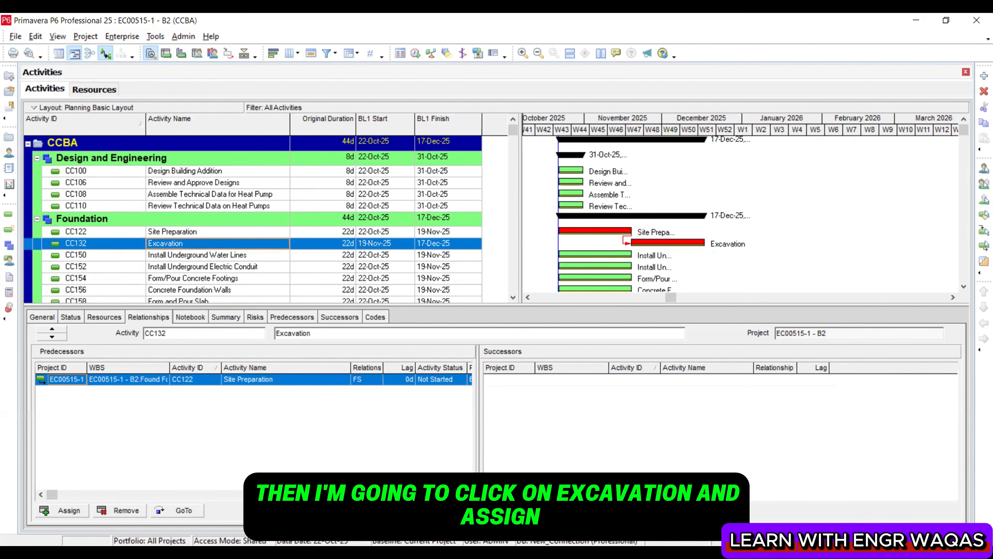
left_click(511, 510)
left_click(738, 365)
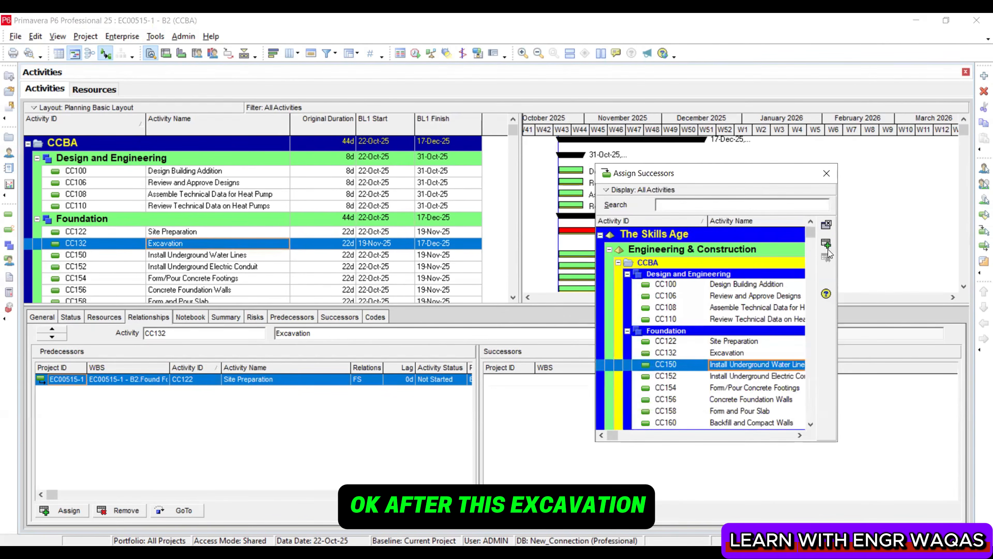
left_click(826, 173)
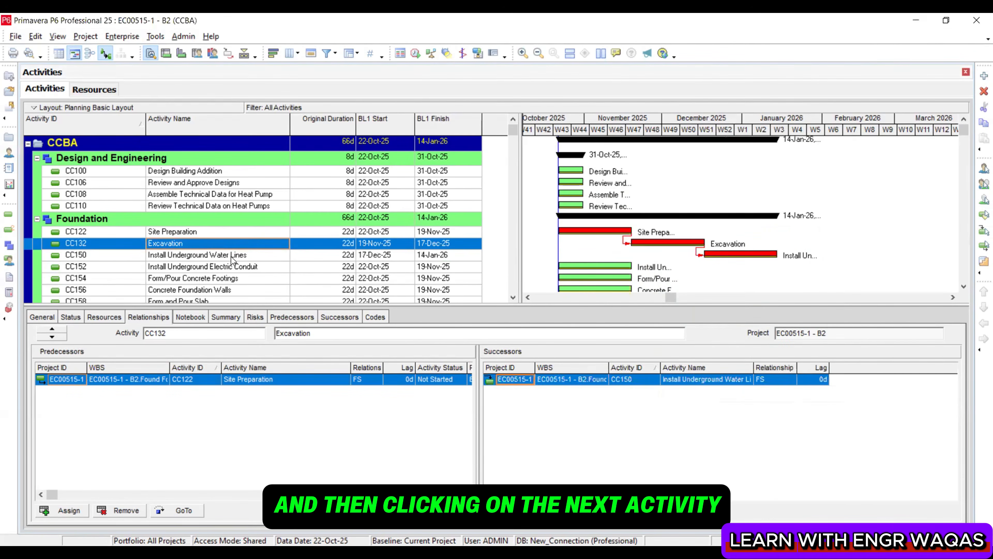
Assign CC152 Install Underground Electric Conduit as the successor of CC150 Install Underground Water Lines
left_click(233, 255)
left_click(511, 510)
left_click(717, 346)
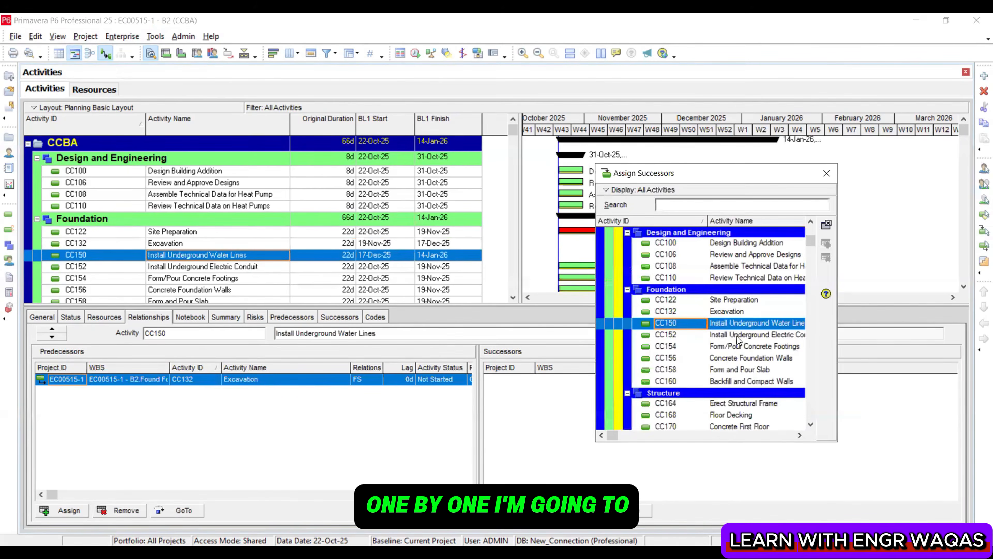
left_click(826, 174)
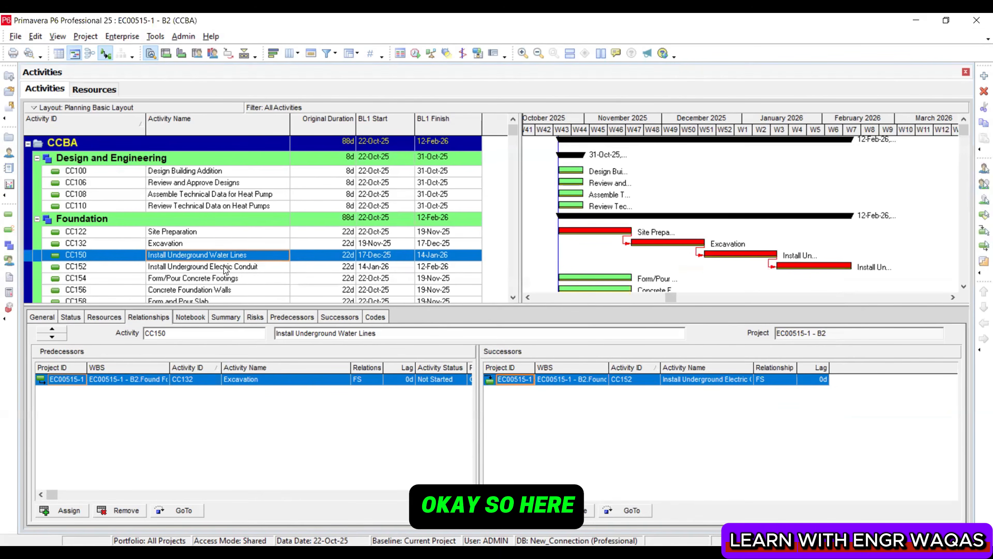
Assign CC154 Form/Pour Concrete Footings as the successor of CC152 Install Underground Electric Conduit
left_click(226, 269)
left_click(511, 510)
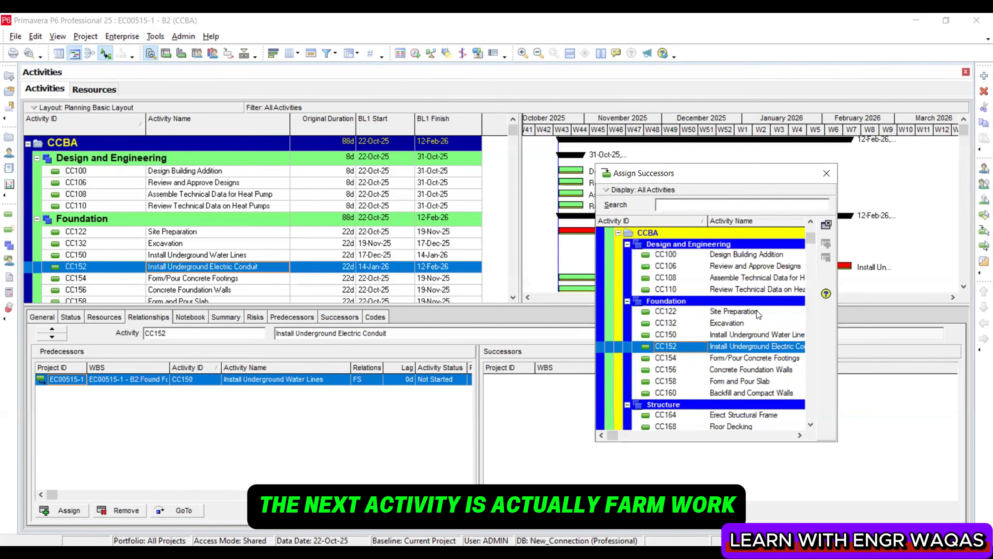
left_click(760, 360)
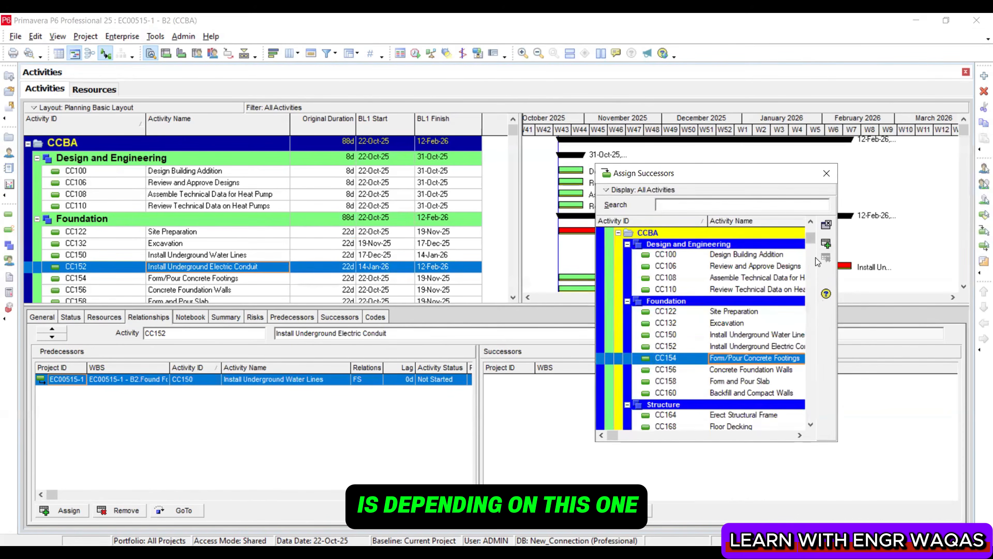
left_click(826, 244)
left_click(827, 173)
Assign CC156 Concrete Foundation Walls as the successor of CC154 Form/Pour Concrete Footings
left_click(232, 279)
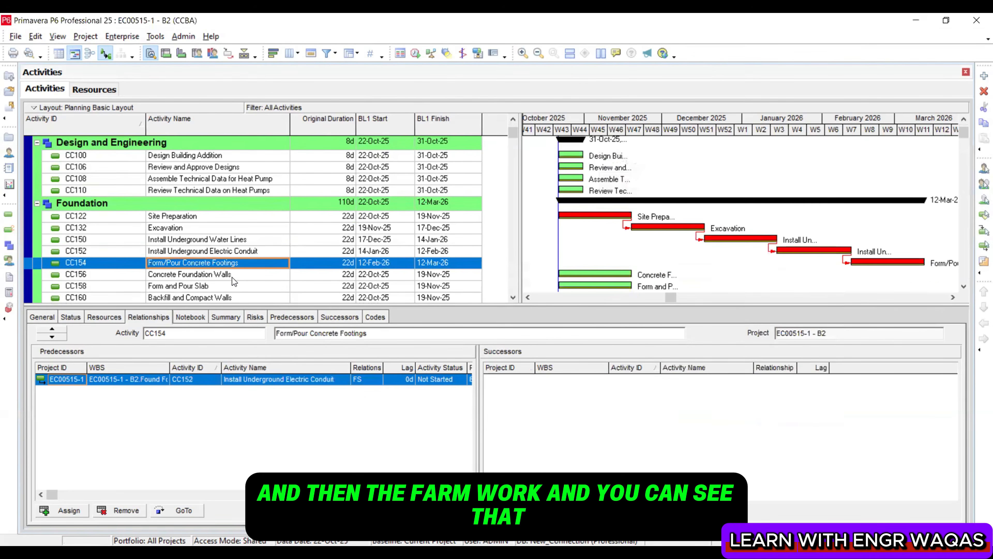
left_click(511, 510)
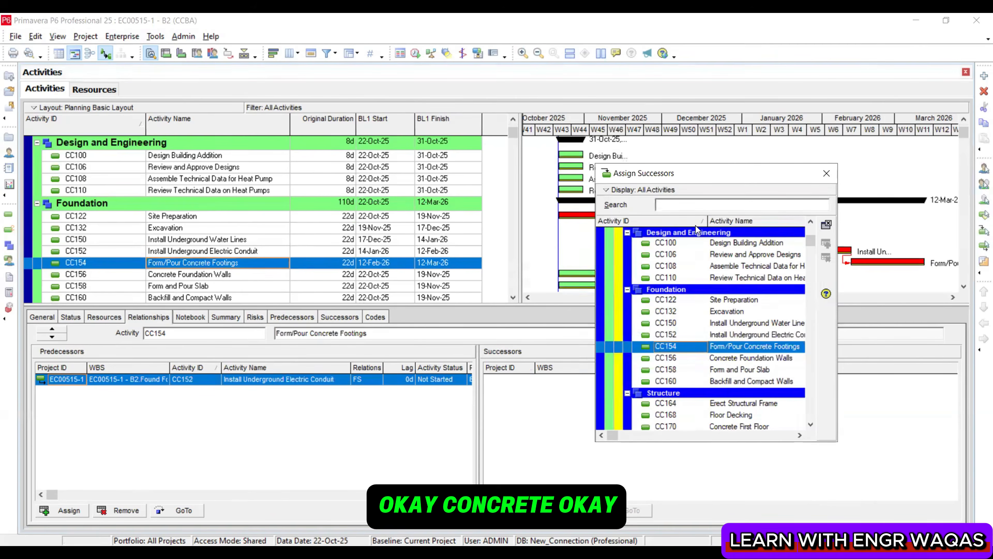
left_click(729, 361)
left_click(826, 243)
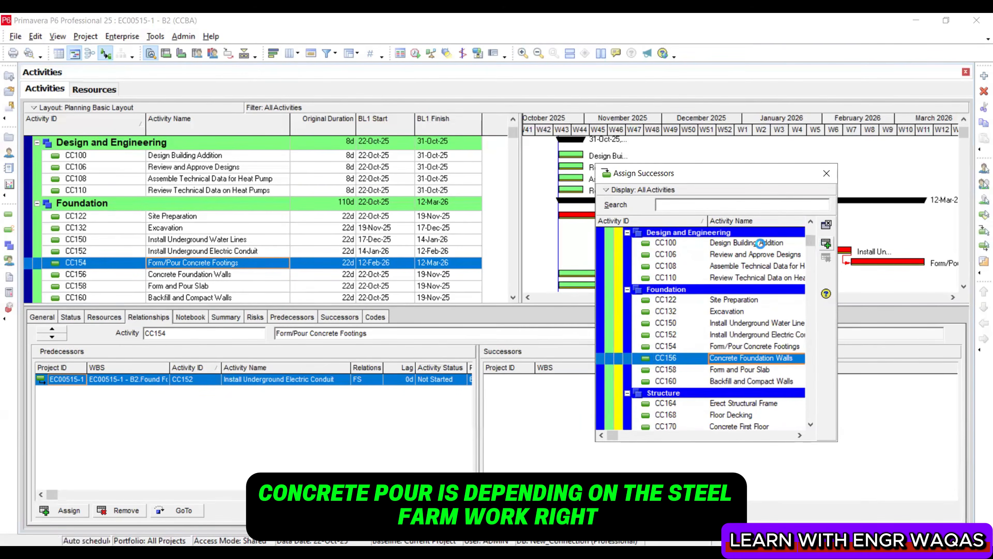
left_click(826, 173)
Assign CC158 Form and Pour Slab as the successor of CC156 Concrete Foundation Walls
left_click(221, 274)
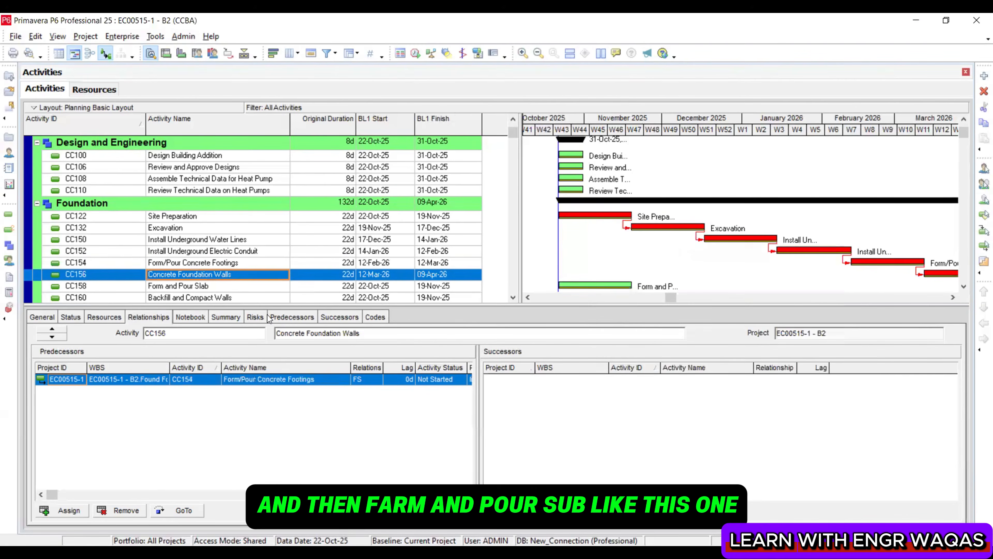
left_click(514, 510)
left_click(730, 324)
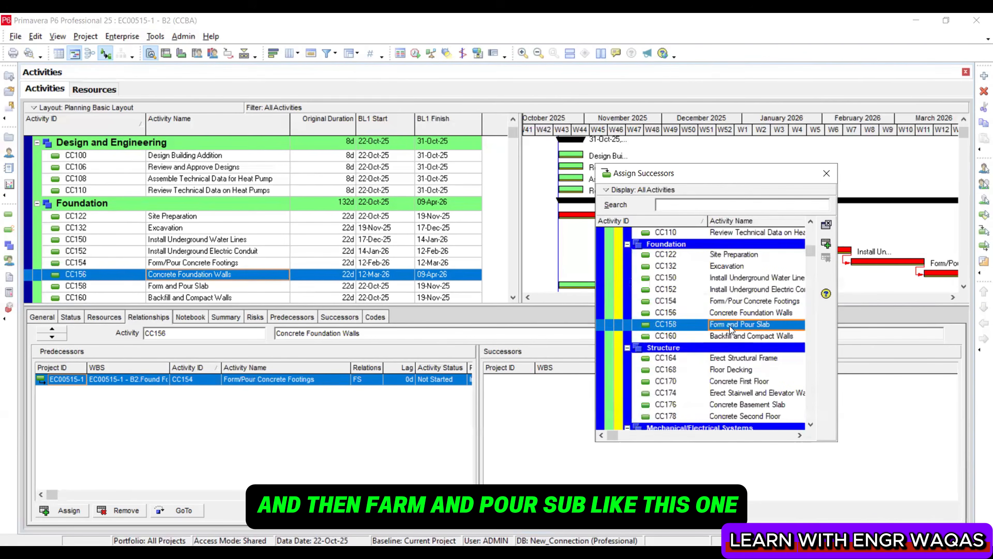
left_click(826, 243)
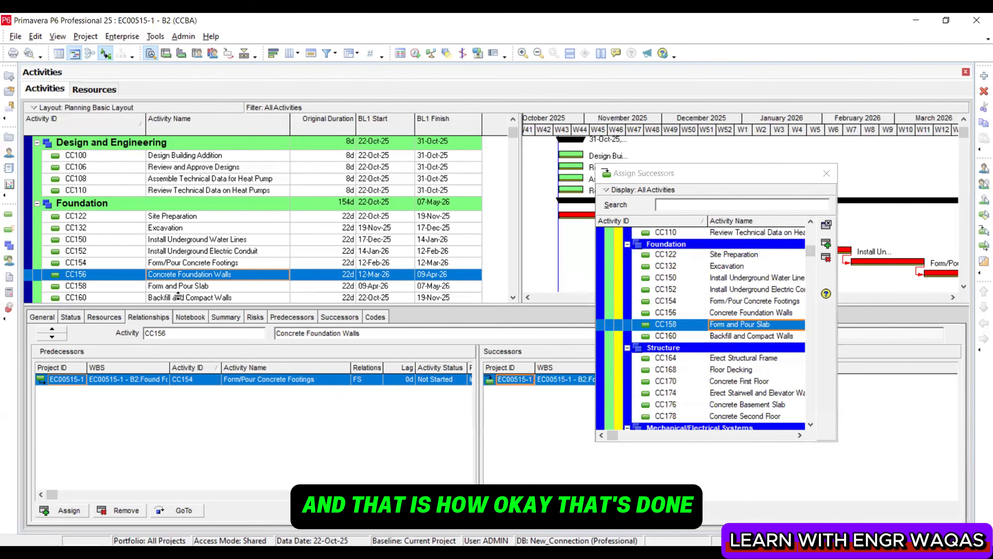
left_click(826, 174)
Compress the Gantt chart timescale and examine the linked Foundation bars and their dates
left_click_drag(807, 131, 625, 130)
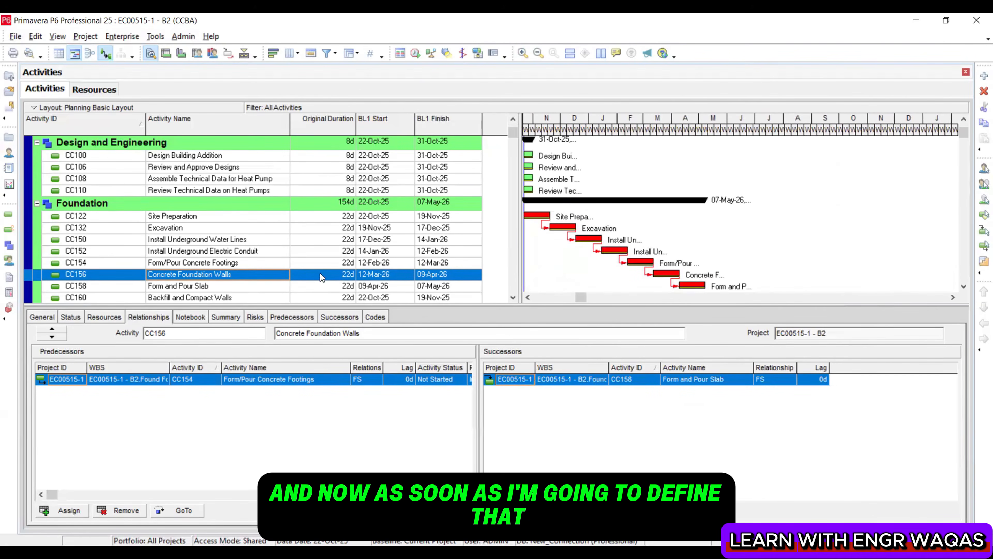
scroll(254, 252, "down", 2)
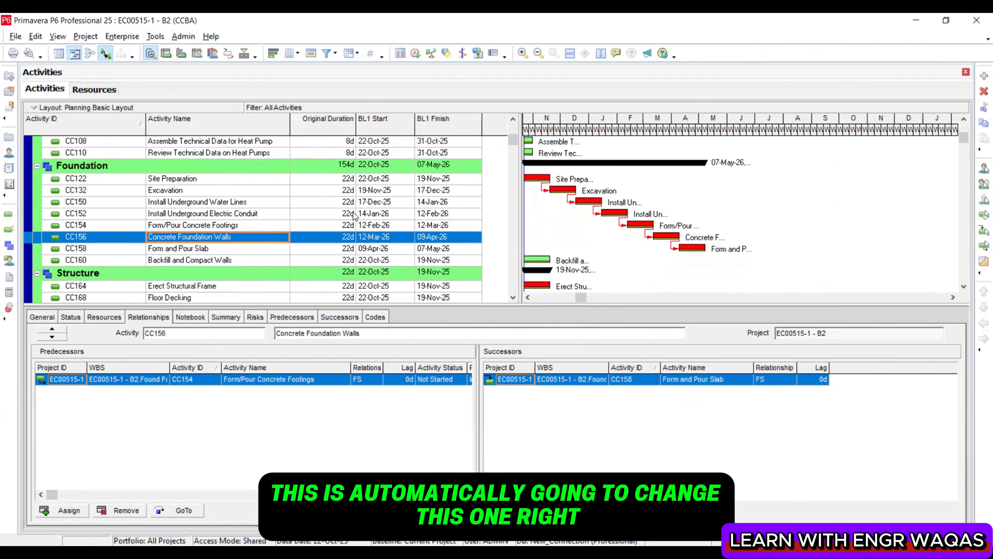
scroll(238, 250, "down", 2)
scroll(238, 250, "up", 1)
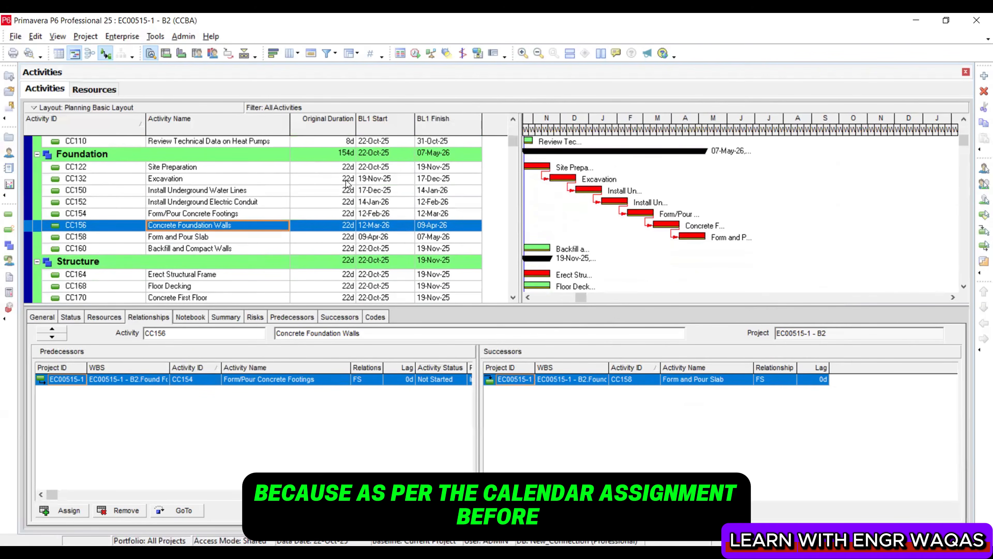
scroll(356, 266, "up", 2)
scroll(348, 227, "down", 1)
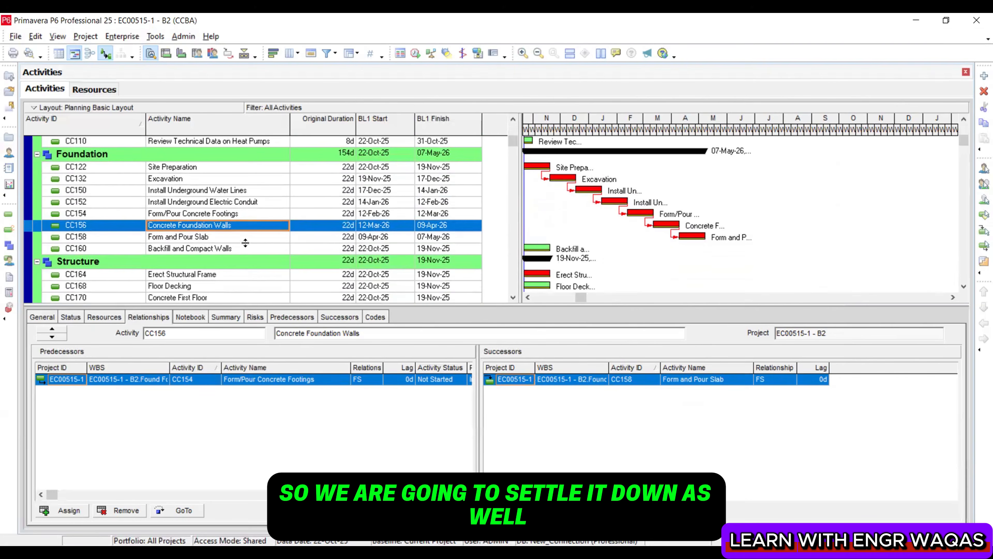
Assign CC160 Backfill and Compact Walls as the successor of CC158 Form and Pour Slab
left_click(214, 238)
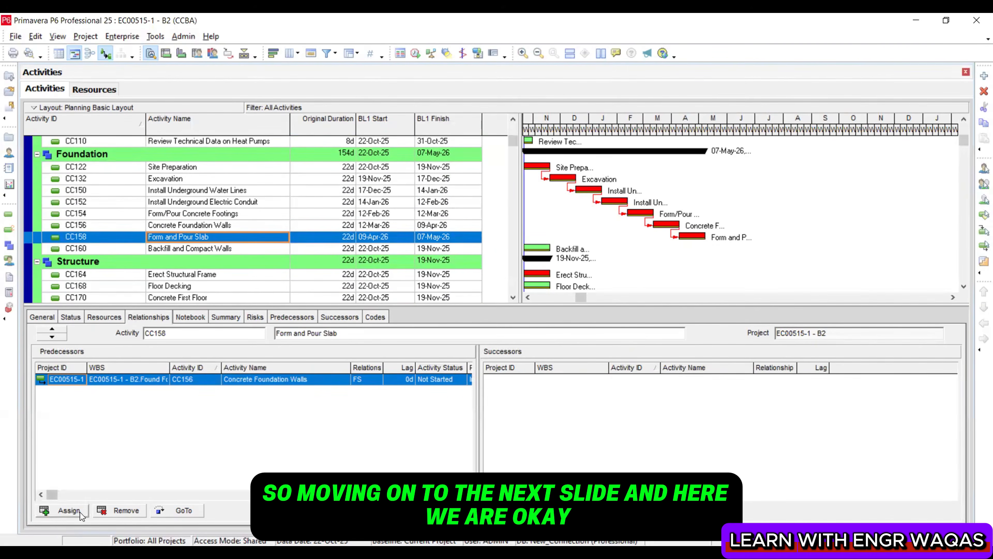
left_click(514, 510)
left_click(755, 358)
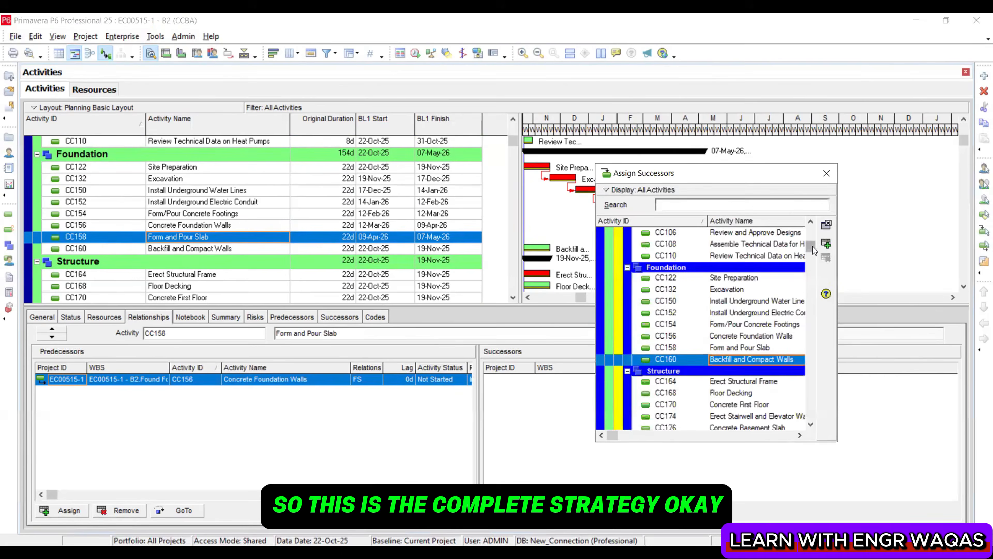
left_click(826, 173)
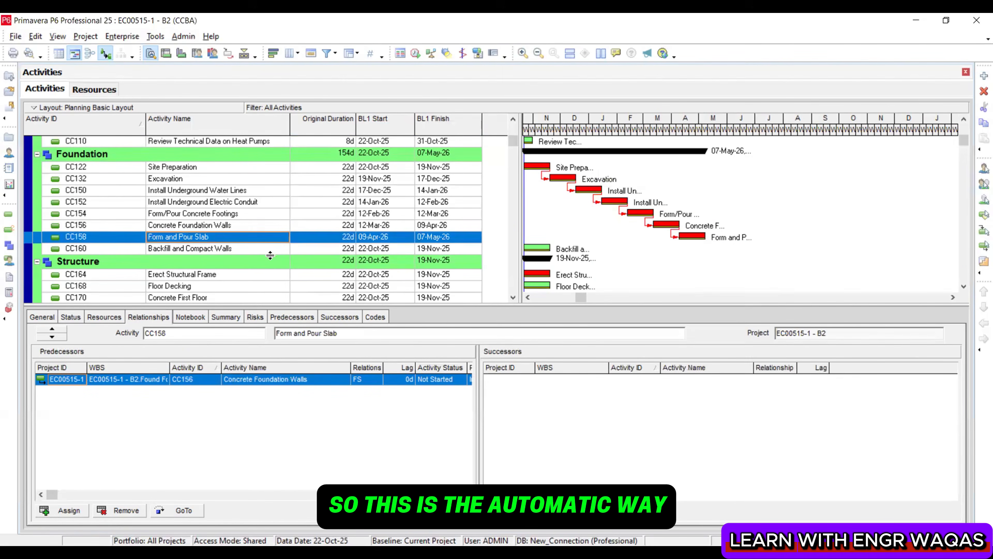
left_click(513, 511)
left_click(796, 358)
left_click(826, 243)
left_click(827, 173)
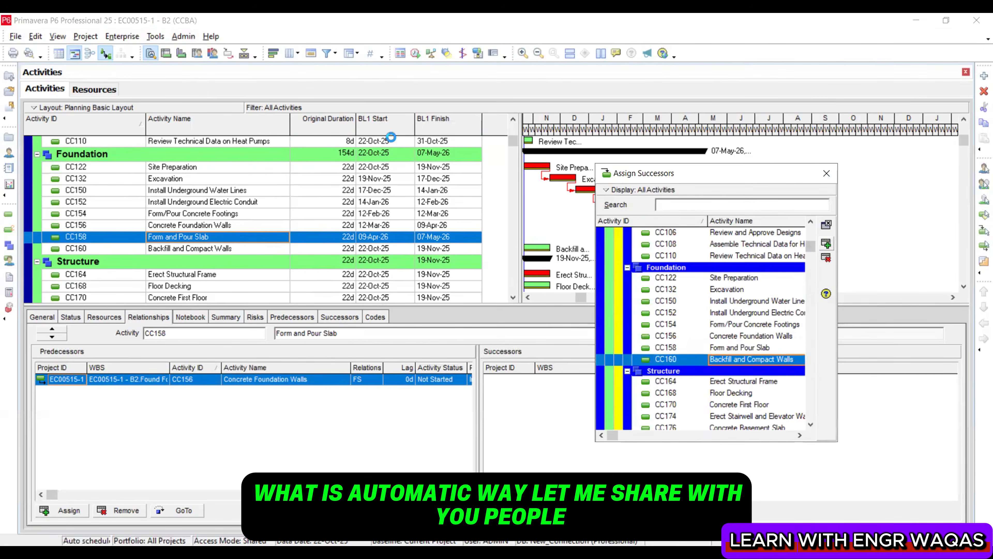
Link all Structure activities from CC164 Erect Structural Frame to CC178 Concrete Second Floor in sequence with Link Activities
left_click_drag(584, 123, 663, 125)
scroll(293, 177, "down", 3)
left_click(257, 180)
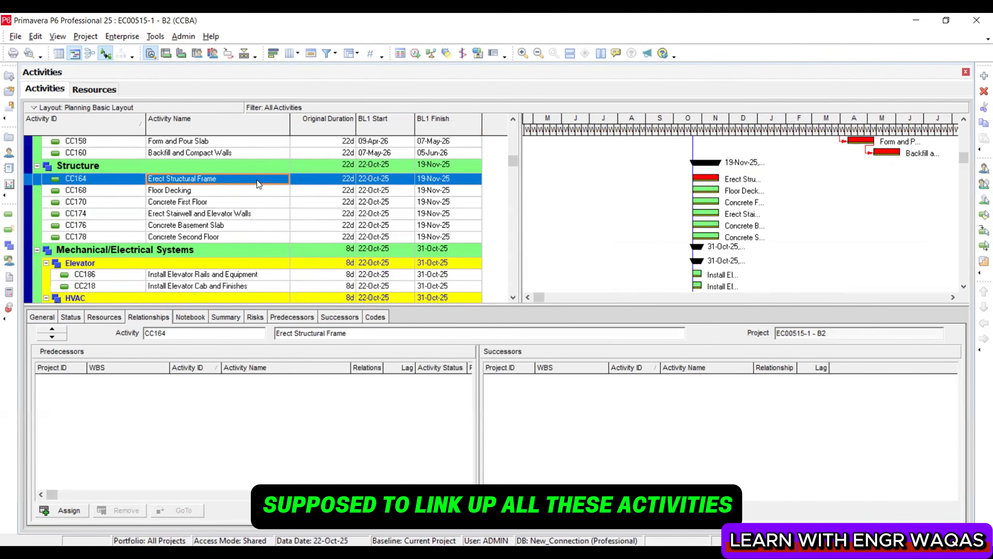
left_click(213, 237, "shift")
right_click(213, 202)
left_click(277, 377)
Link all HVAC activities from CC128 Prepare and Solicit Bids to CC236 Test and Balance HVAC Equipment in sequence
scroll(232, 252, "down", 2)
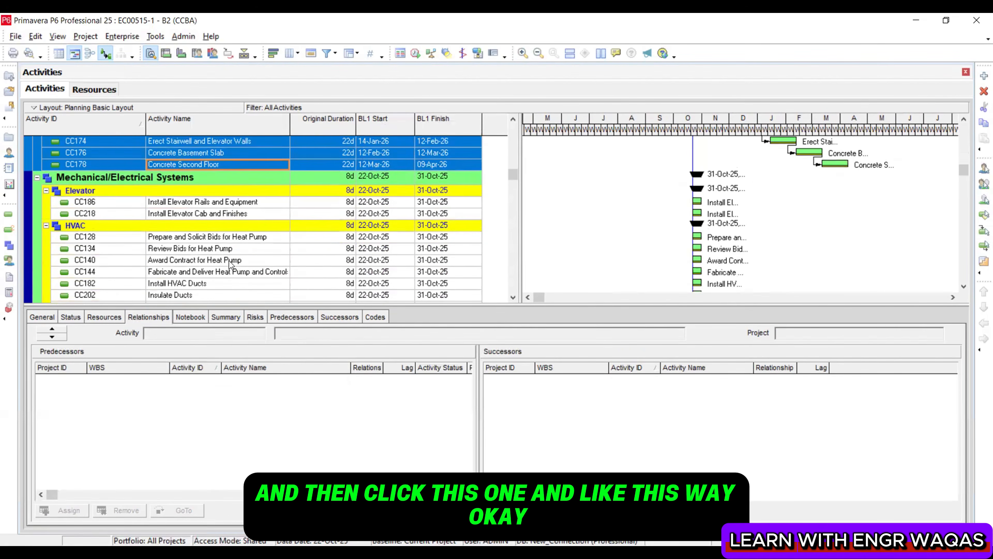
left_click(228, 239)
scroll(230, 253, "down", 2)
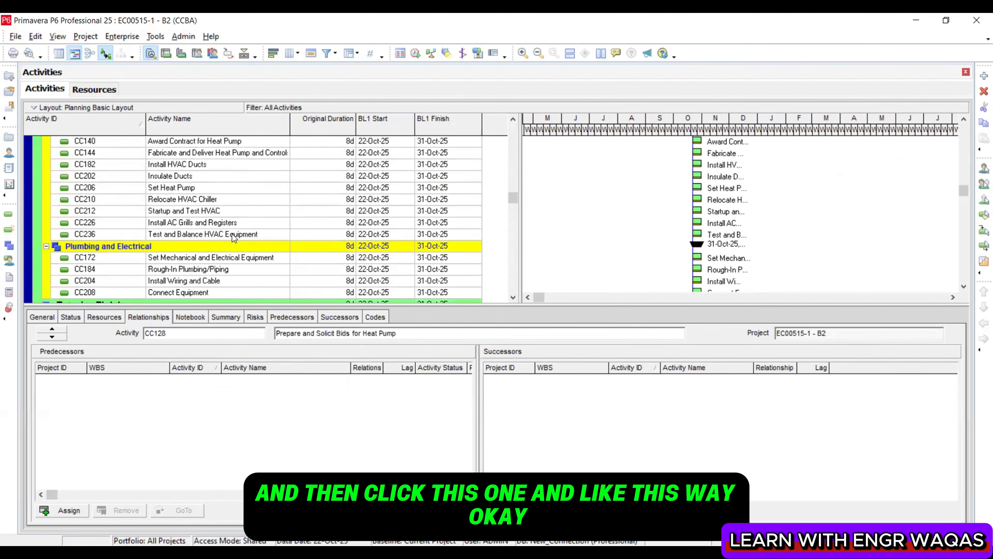
left_click(232, 234, "shift")
right_click(233, 234)
left_click(320, 397)
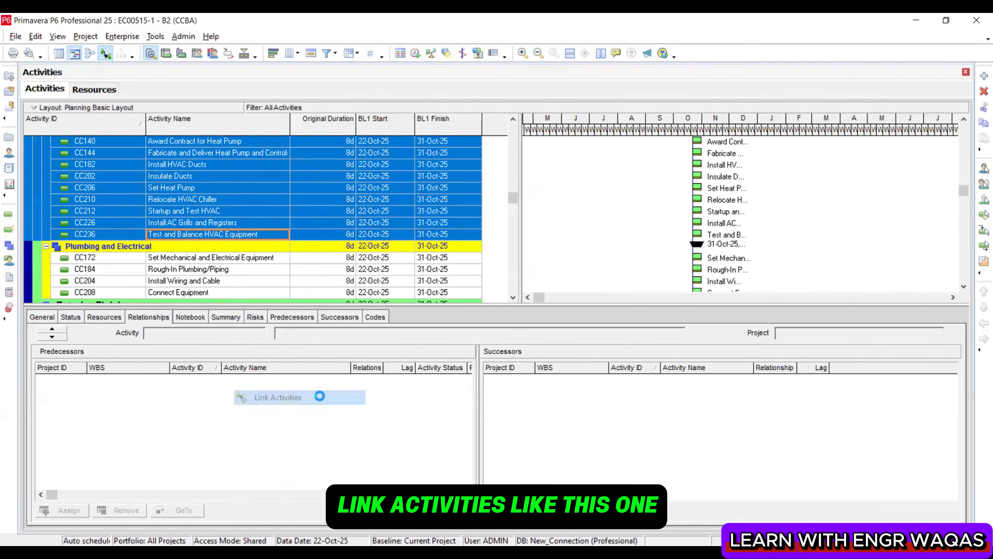
scroll(254, 254, "down", 1)
left_click(217, 212)
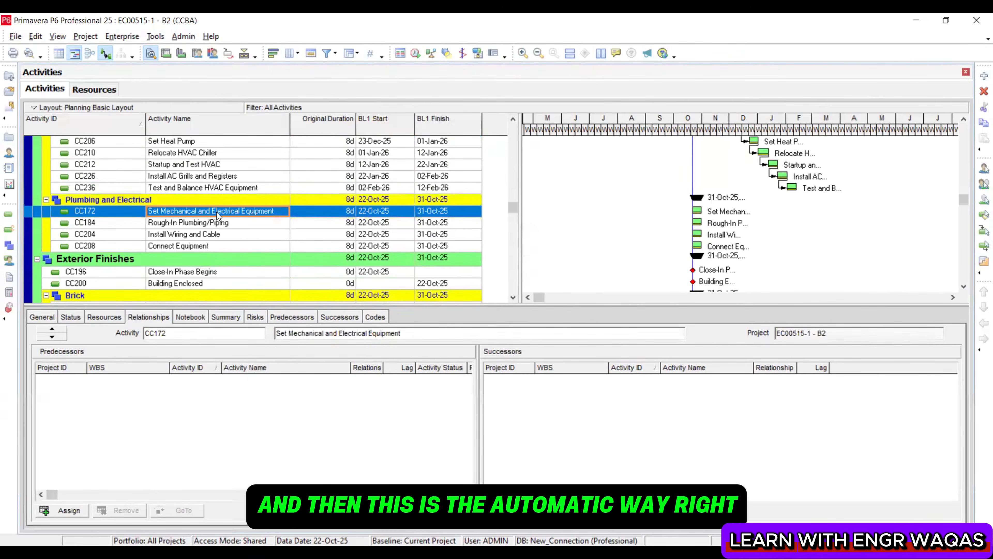
left_click_drag(514, 201, 515, 134)
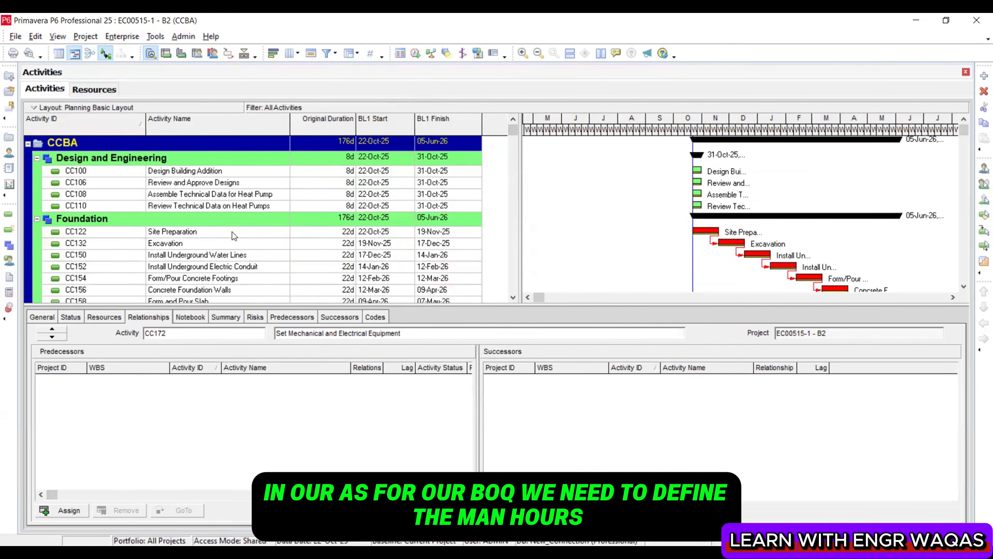
scroll(232, 231, "down", 1)
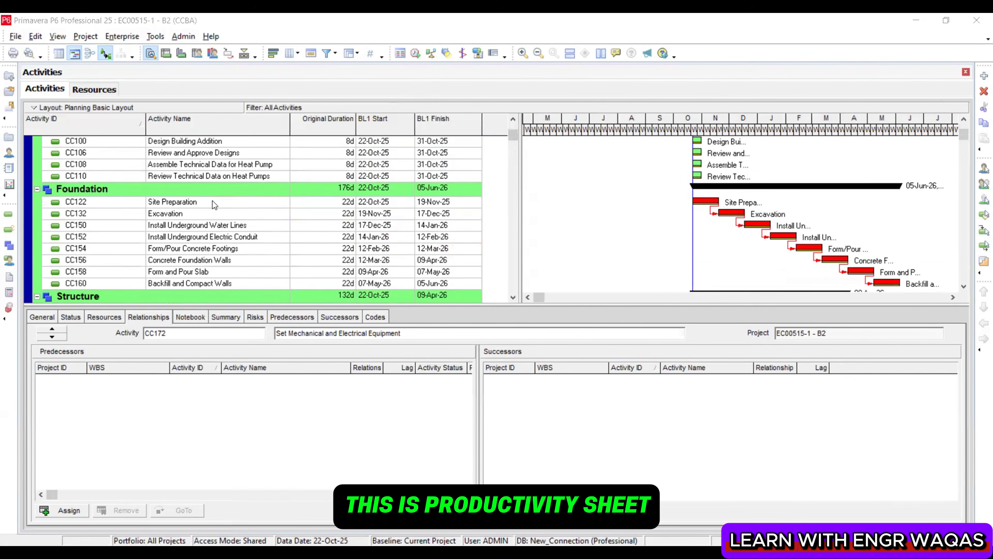
Switch to the man-hours calculation workbook in Excel and examine the hourly productivity of the first activities on the Civil Works sheet
key("alt+Tab")
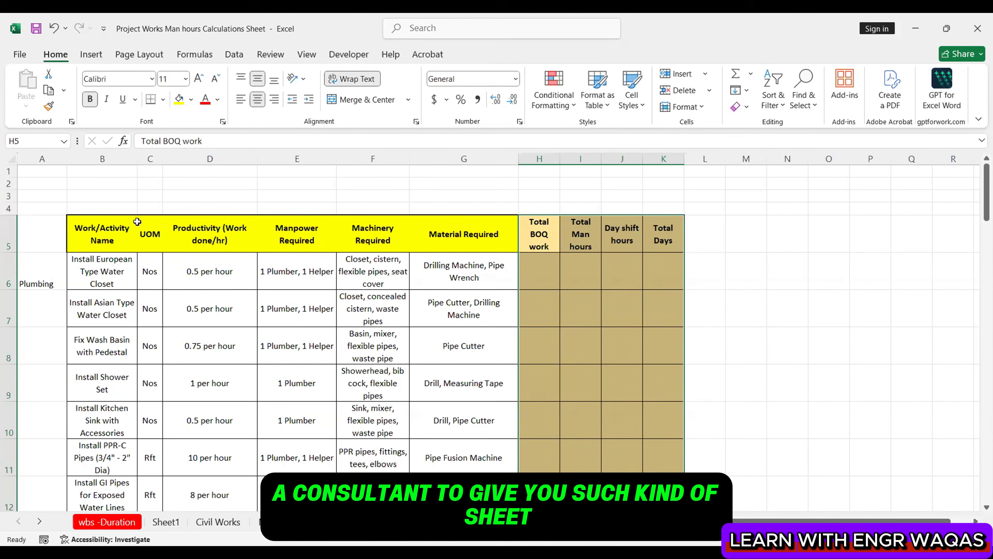
left_click(211, 524)
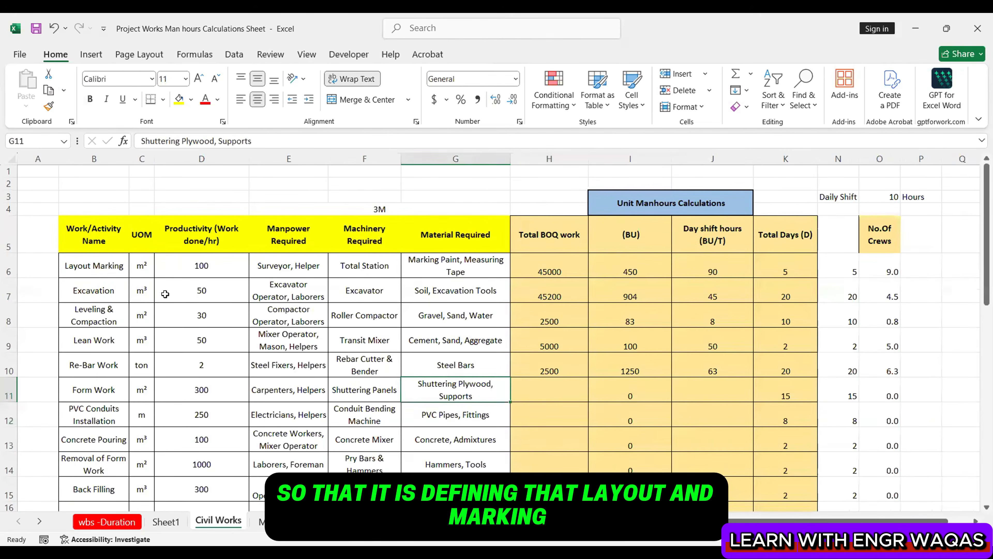
left_click(98, 269)
left_click(98, 290)
left_click(200, 268)
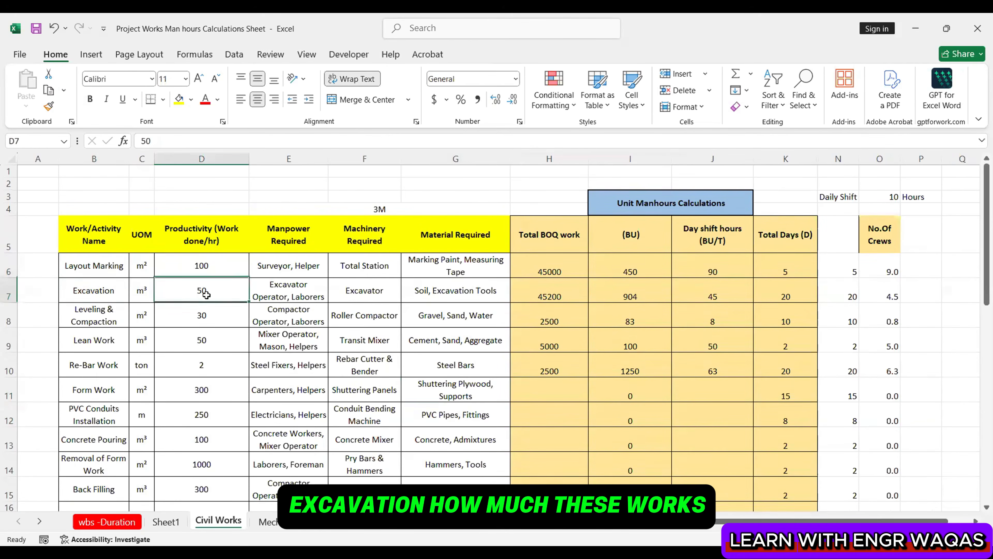
left_click(215, 278)
left_click(214, 270)
left_click(217, 293)
left_click(214, 310)
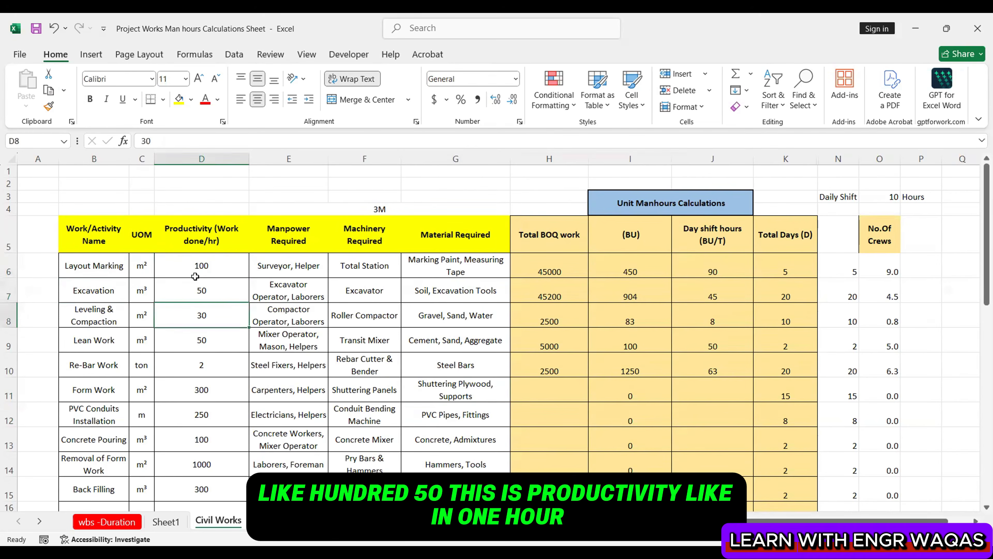
left_click(205, 266)
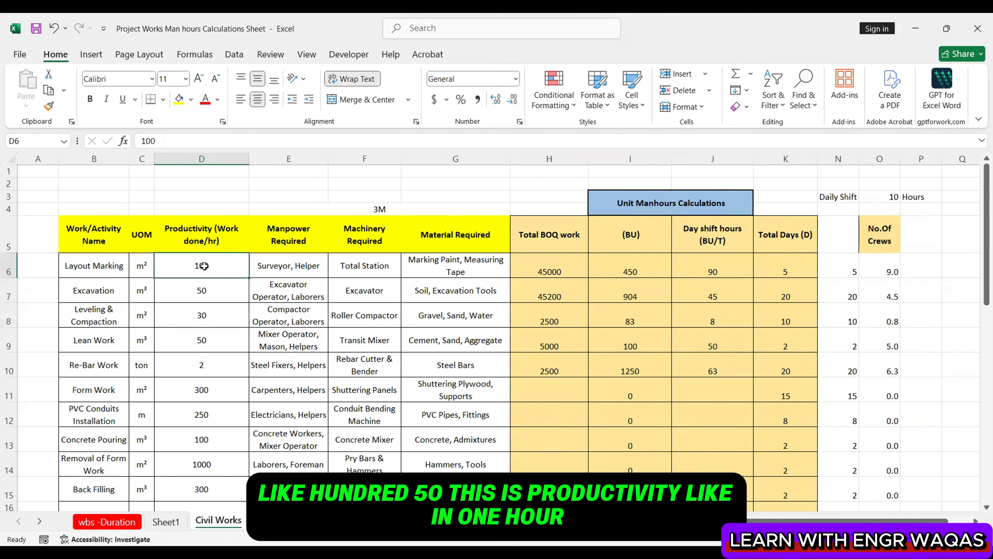
Examine the manpower, machinery and material required for Layout Marking, and review the Excavation and Leveling & Compaction entries
left_click(110, 264)
left_click(308, 264)
left_click(360, 265)
left_click(427, 265)
left_click(304, 267)
left_click(354, 267)
left_click(438, 267)
left_click(113, 294)
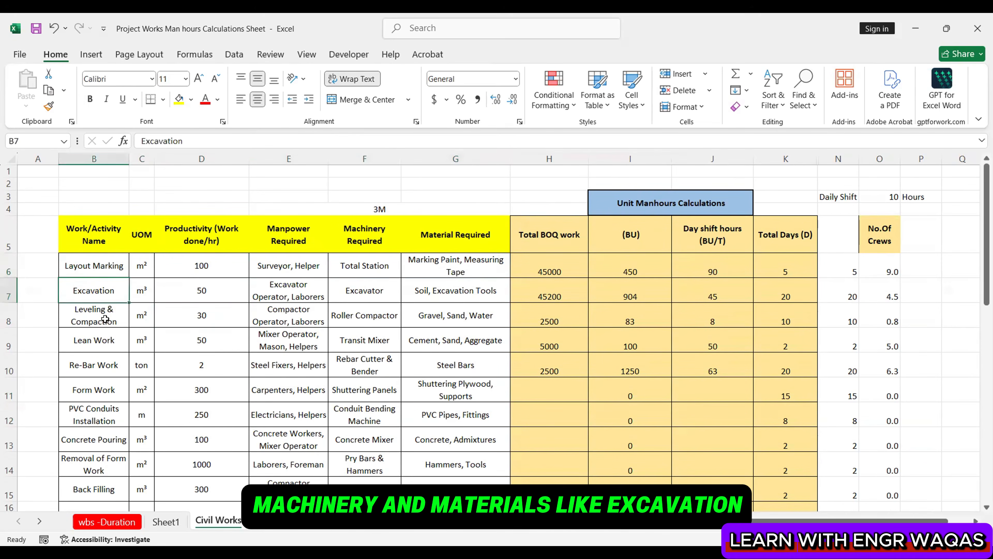
left_click(109, 319)
left_click(208, 261)
left_click(211, 301)
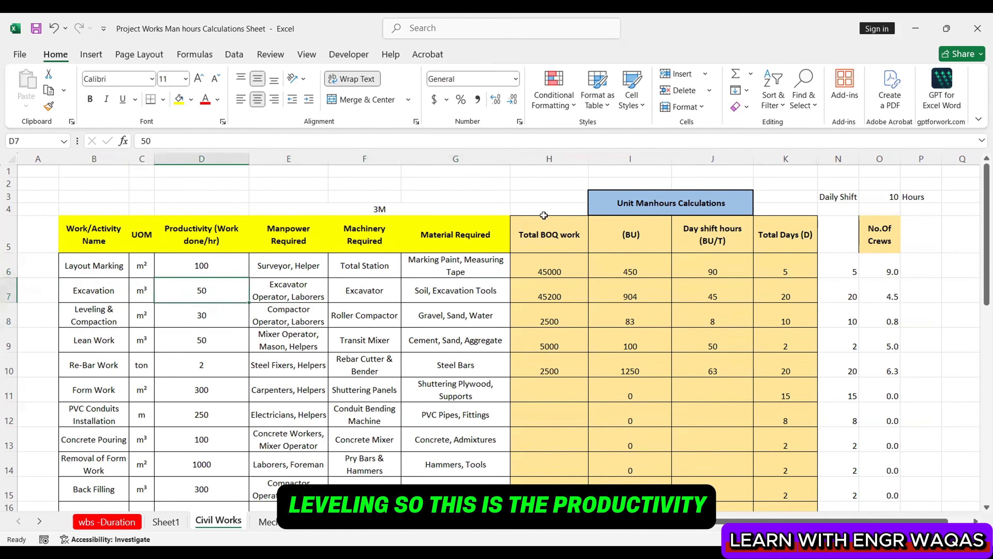
Examine the total BOQ quantities for Layout Marking, Excavation and Leveling & Compaction on the Civil Works sheet
left_click(549, 158)
left_click(552, 269)
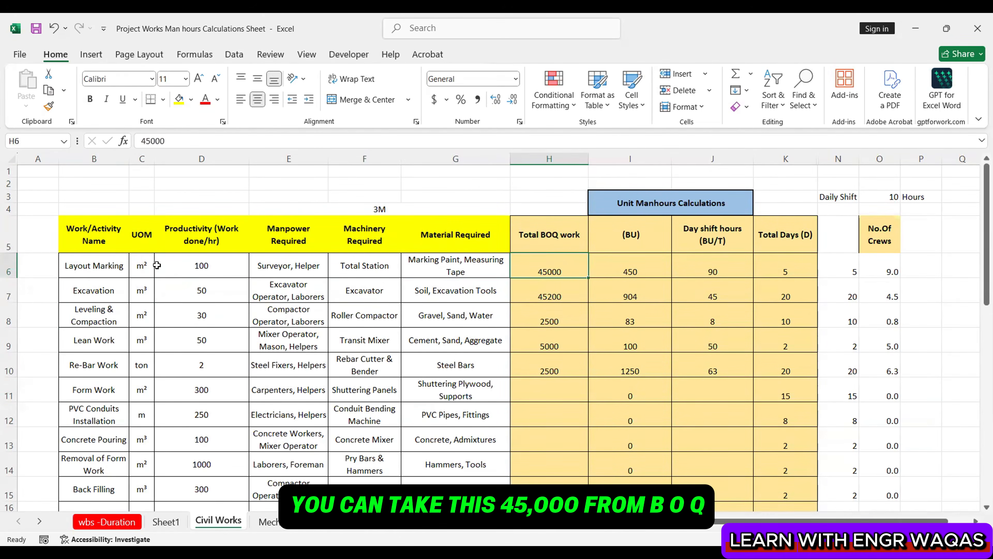
left_click(89, 261)
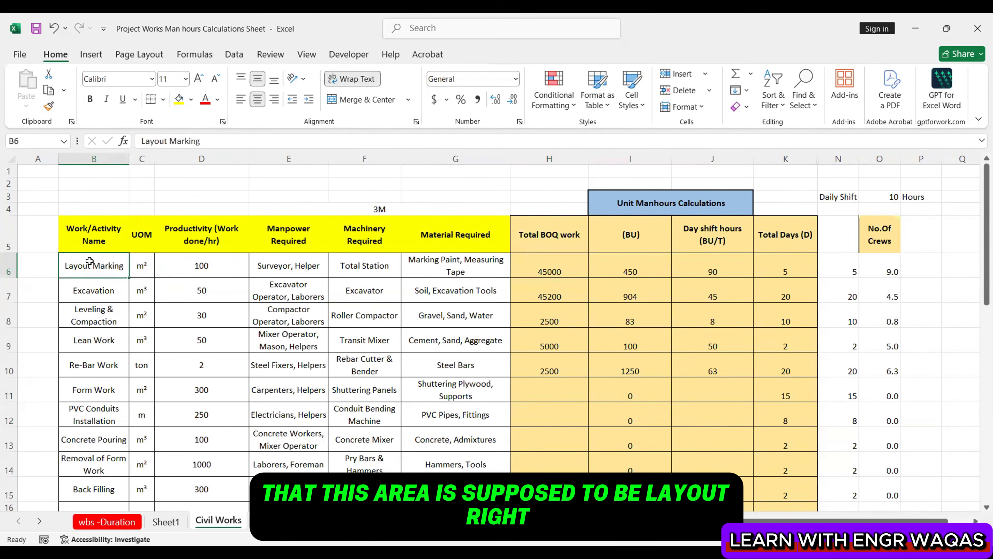
left_click(560, 292)
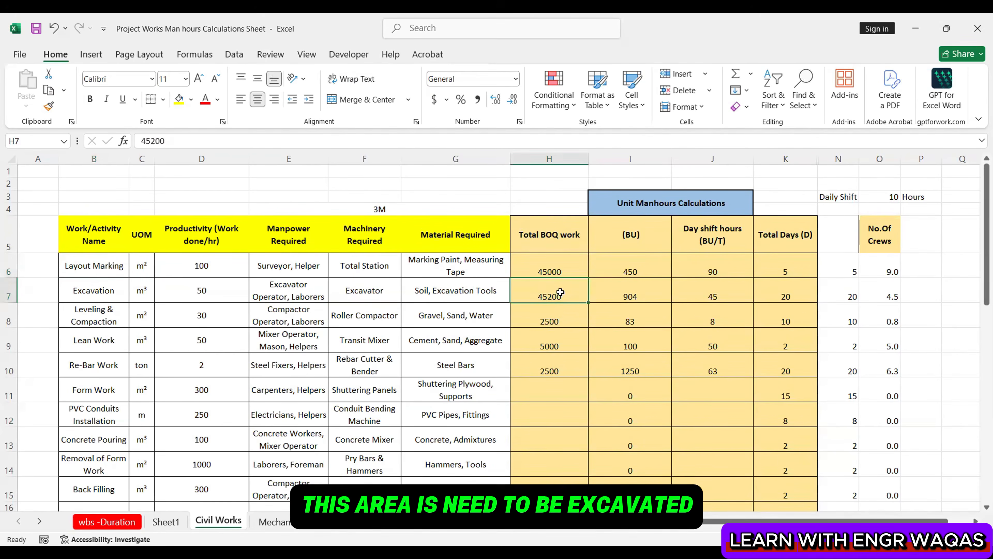
left_click(562, 310)
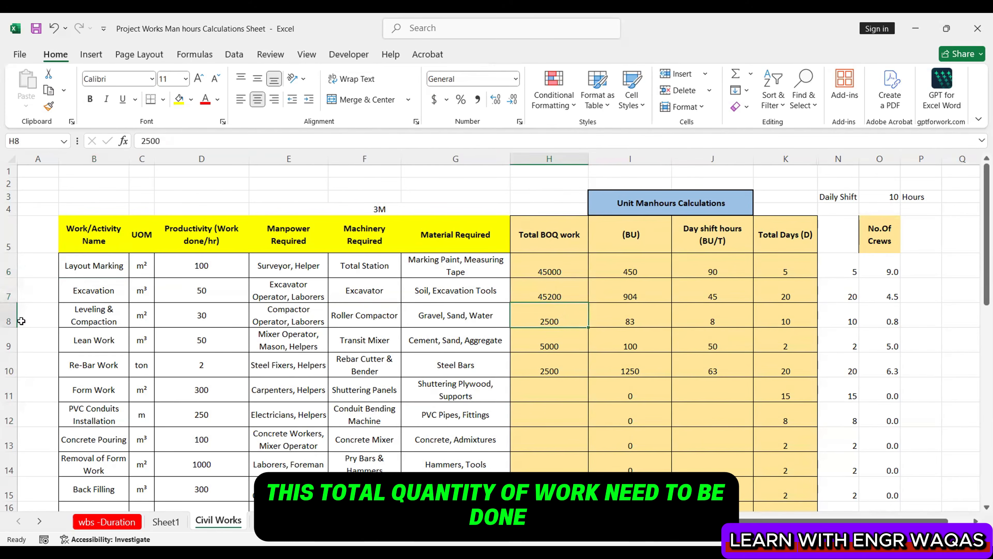
left_click(105, 316)
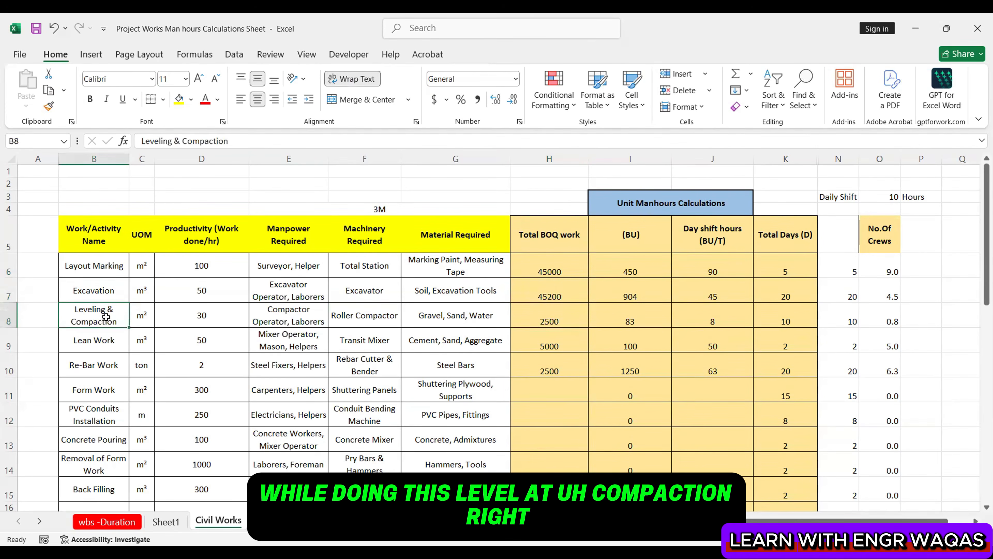
left_click(565, 271)
left_click(565, 290)
left_click(570, 313)
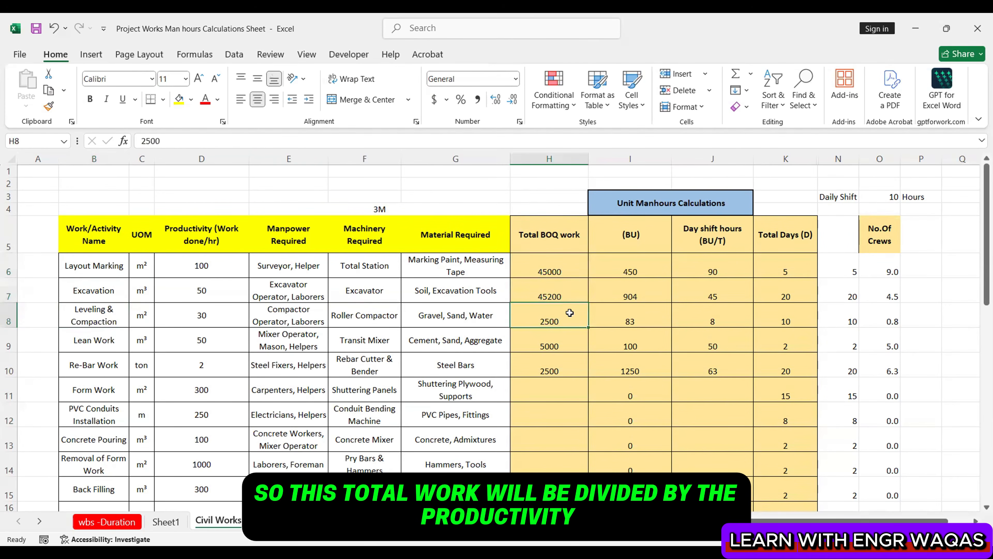
Trace how Layout Marking's budgeted units, day shift hours and total days derive from its BOQ quantity and hourly productivity
left_click(643, 259)
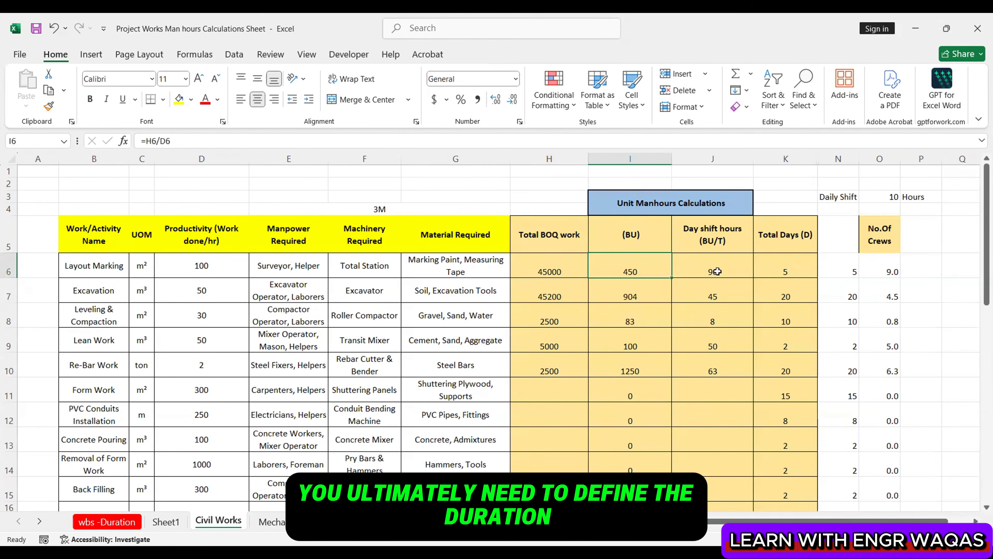
left_click(783, 270)
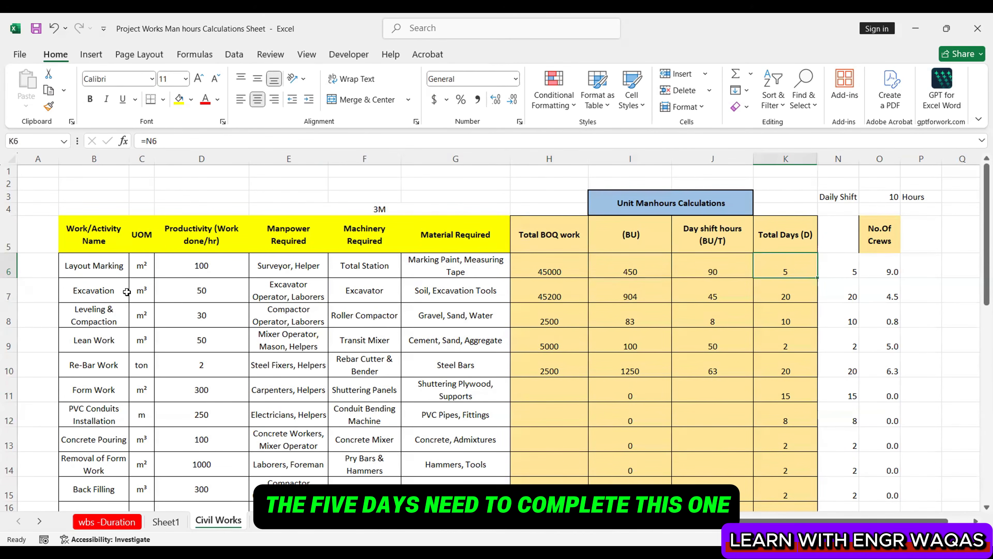
left_click(112, 274)
left_click(714, 272)
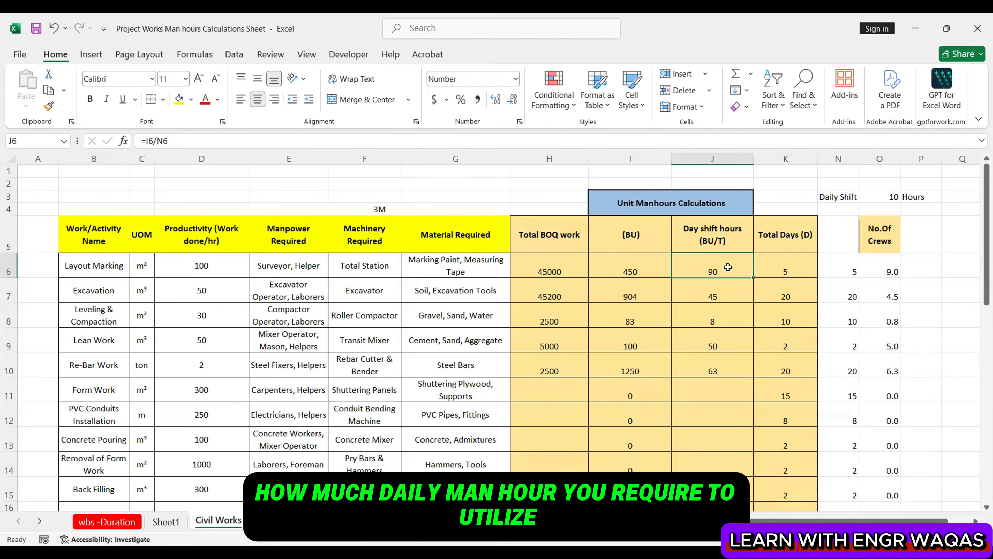
left_click(626, 267)
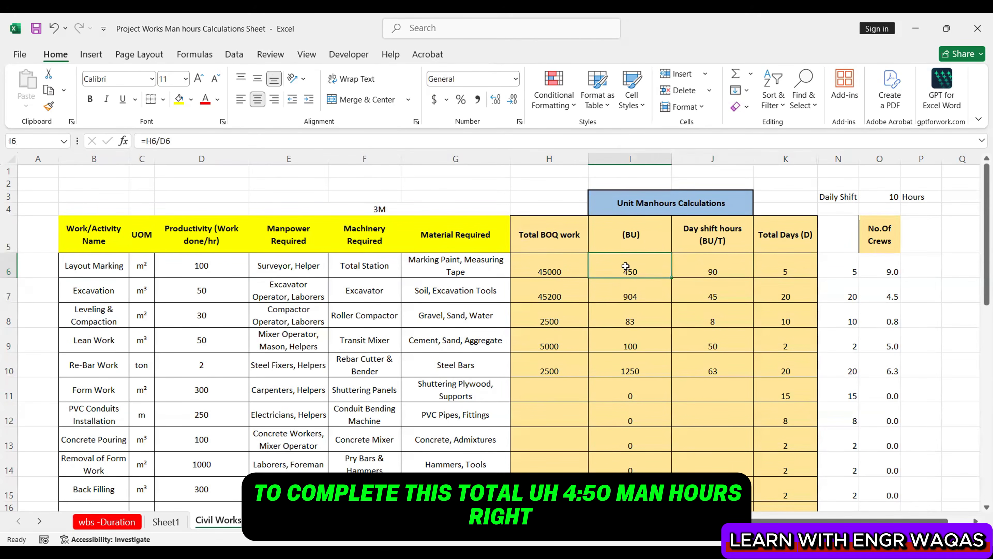
left_click(801, 270)
left_click(674, 267)
left_click(791, 267)
left_click(725, 267)
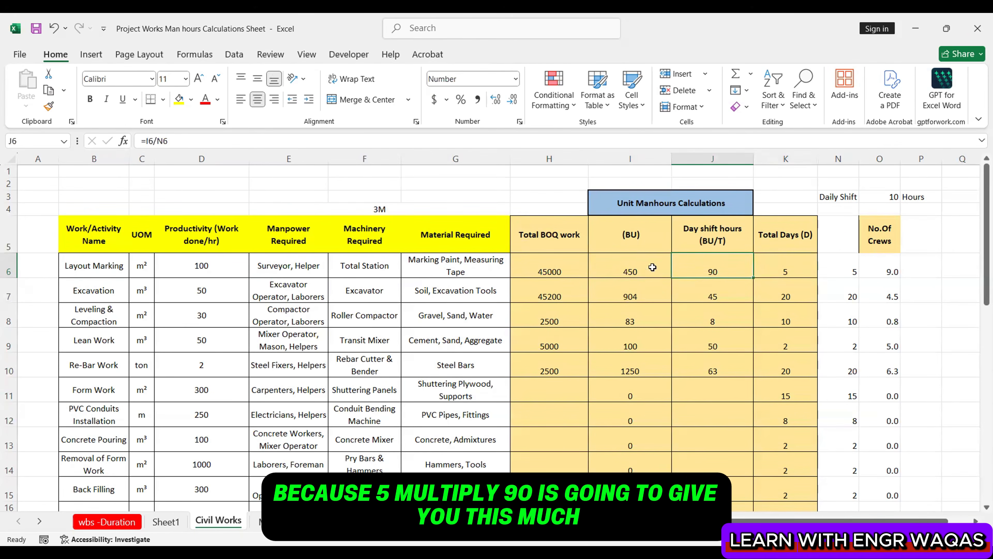
left_click(650, 267)
left_click(557, 267)
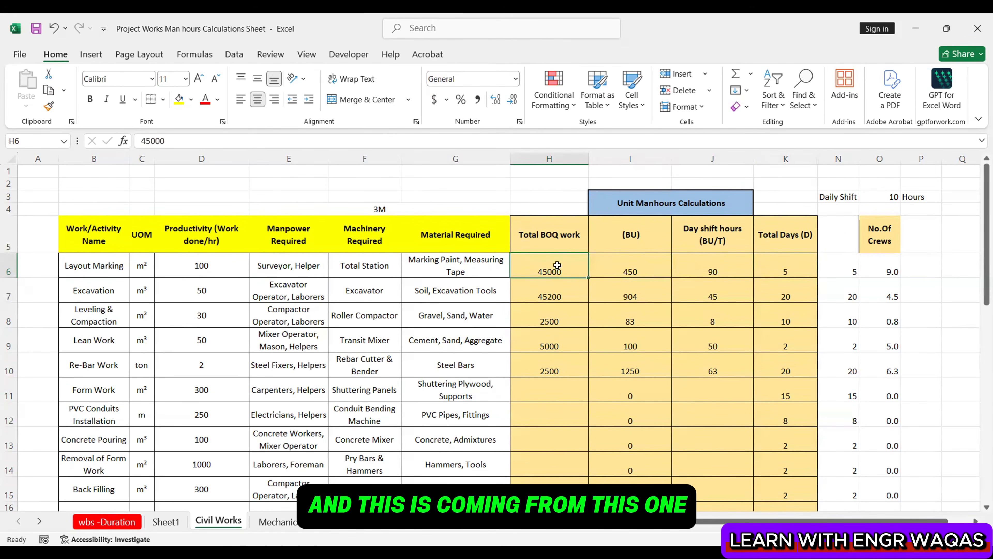
left_click(237, 267)
left_click(632, 267)
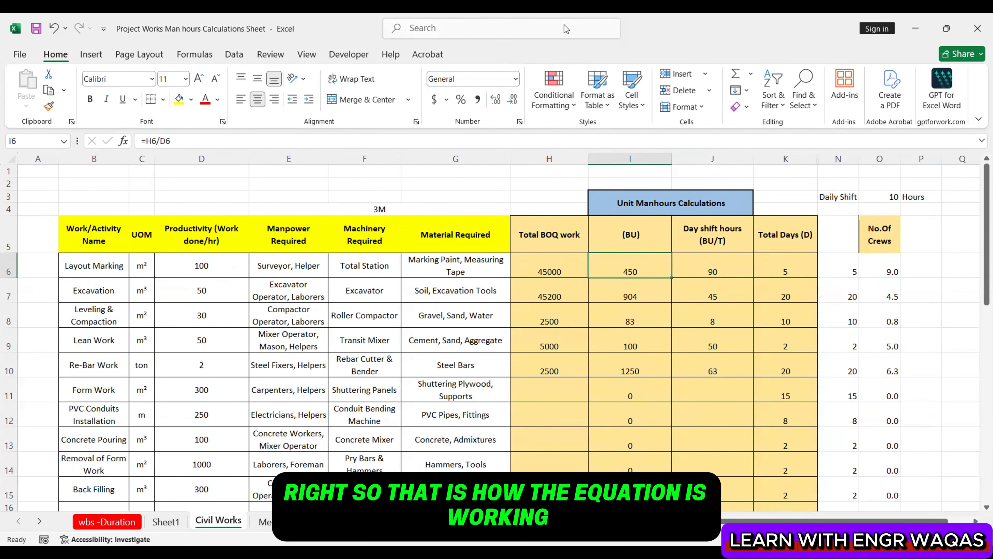
Write the formula BU = BU/T · D freehand above the productivity table and circle it
mouse_move(216, 198)
left_mouse_down()
mouse_move(266, 168)
mouse_move(303, 188)
mouse_move(373, 167)
mouse_move(381, 198)
left_mouse_up()
mouse_move(391, 172)
left_mouse_down()
mouse_move(410, 172)
mouse_move(405, 211)
left_mouse_up()
left_click(415, 194)
left_click_drag(446, 168, 447, 204)
mouse_move(446, 168)
left_mouse_down()
mouse_move(495, 206)
mouse_move(436, 217)
left_mouse_up()
mouse_move(541, 192)
left_mouse_down()
mouse_move(186, 147)
mouse_move(456, 277)
mouse_move(516, 176)
left_mouse_up()
Circle the filled BOQ quantities and the formula's BU term, and mark the Layout Marking budgeted units
mouse_move(571, 265)
left_mouse_down()
mouse_move(533, 345)
mouse_move(577, 341)
mouse_move(572, 266)
mouse_move(618, 255)
left_mouse_up()
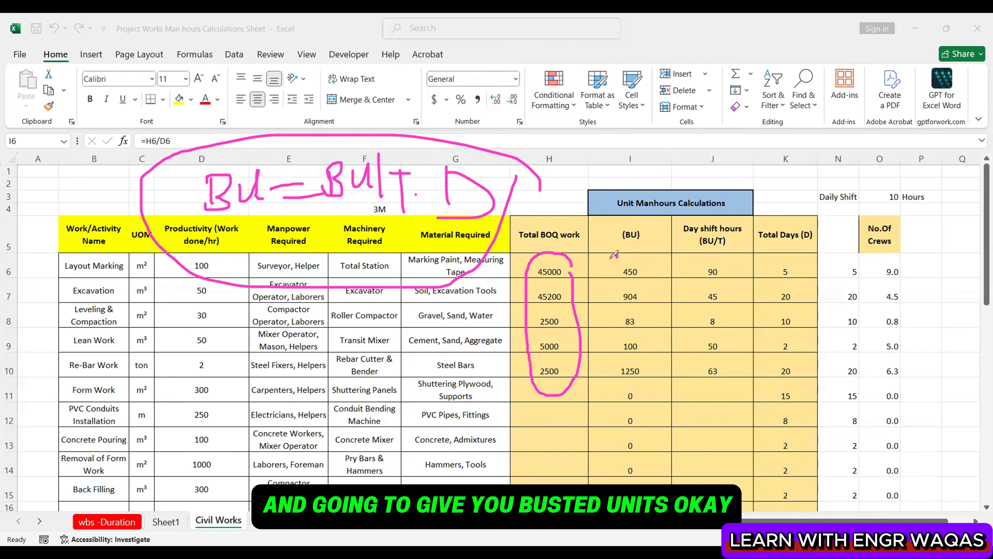
mouse_move(273, 156)
left_mouse_down()
mouse_move(259, 217)
mouse_move(268, 153)
left_mouse_up()
left_click_drag(604, 264, 628, 255)
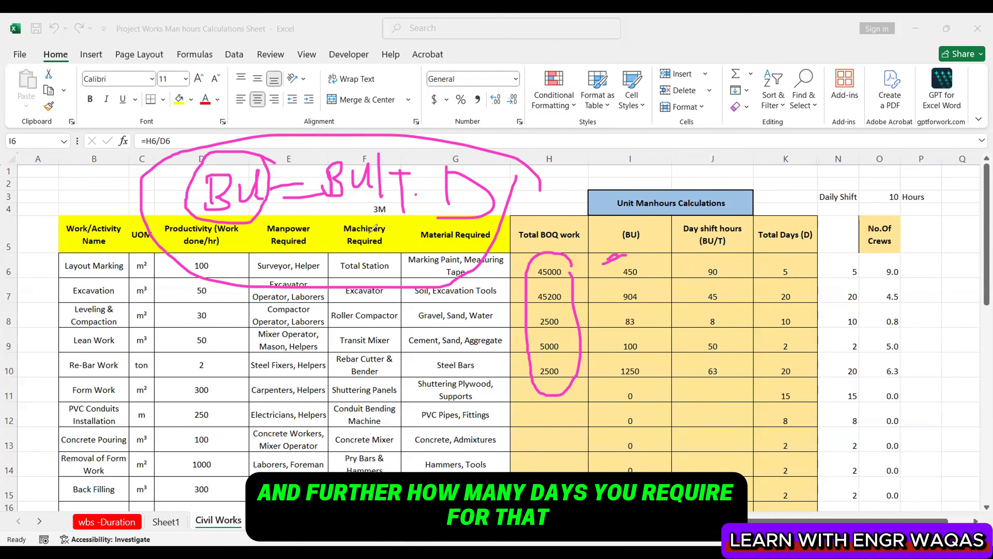
mouse_move(494, 166)
left_mouse_down()
mouse_move(453, 151)
mouse_move(494, 232)
mouse_move(542, 174)
mouse_move(485, 155)
left_mouse_up()
mouse_move(639, 120)
left_mouse_down()
mouse_move(640, 133)
mouse_move(674, 137)
left_mouse_up()
left_click_drag(678, 117, 669, 168)
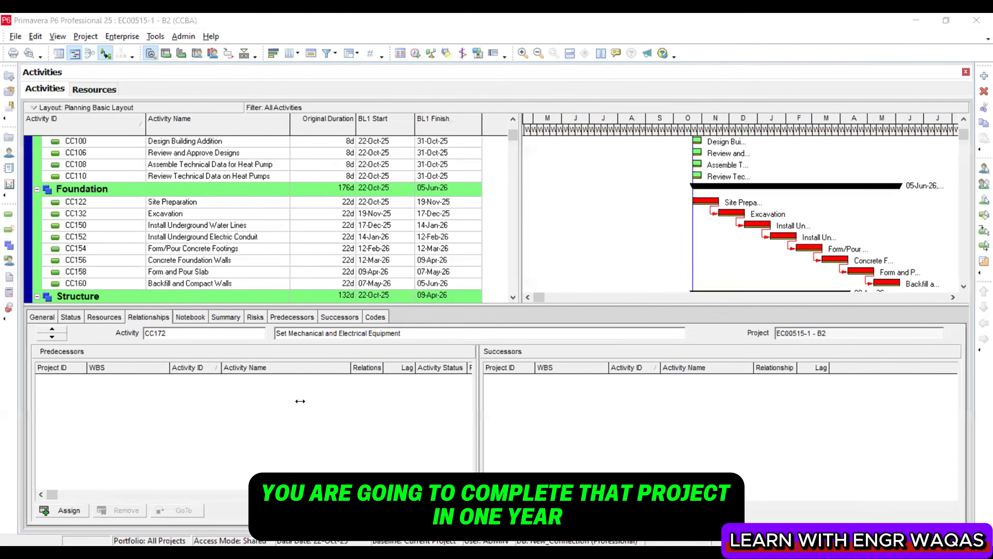
Switch to Primavera P6 and add an on-screen text note reading 1 years, 2 design, 6 month and 10 months
left_click(343, 401)
type("1 years")
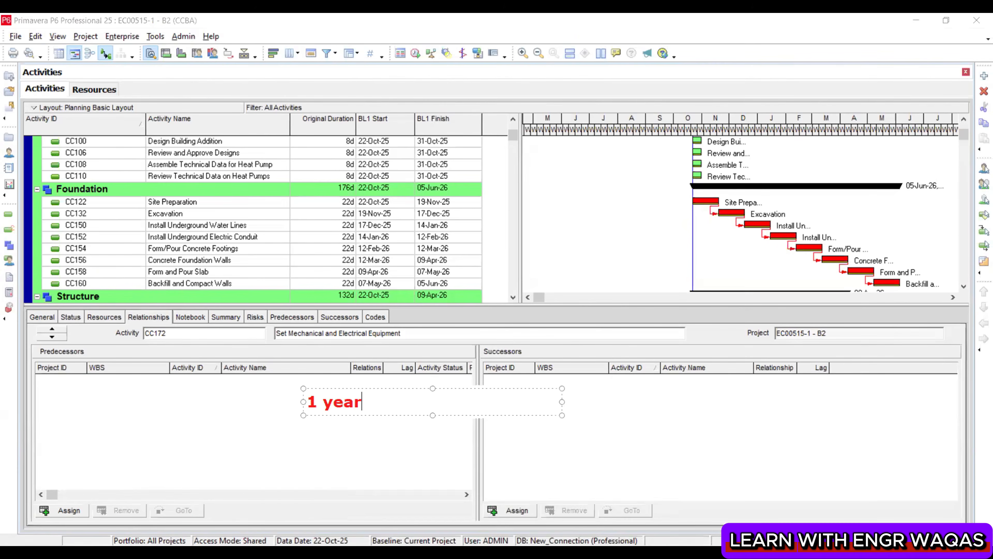
key("Return")
key("Return")
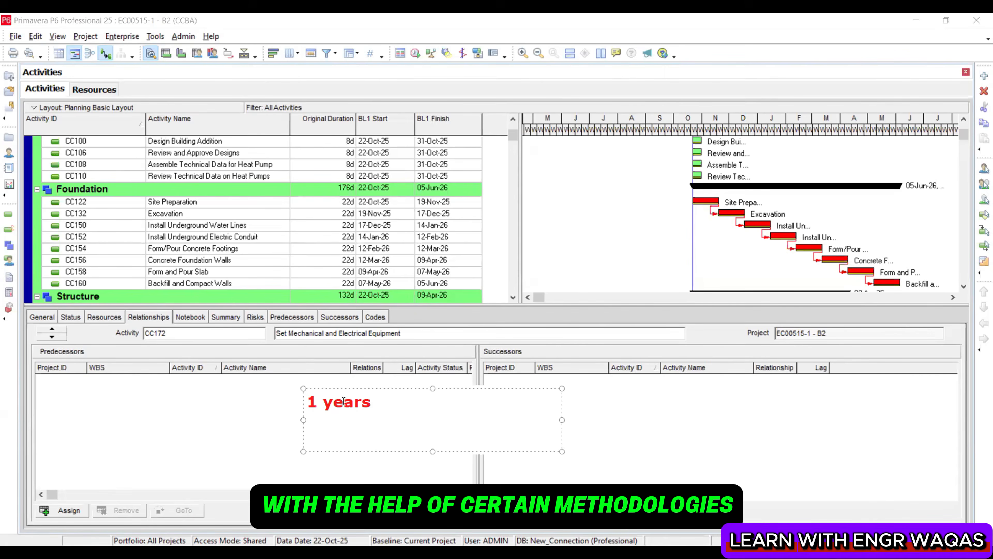
type("2 desig")
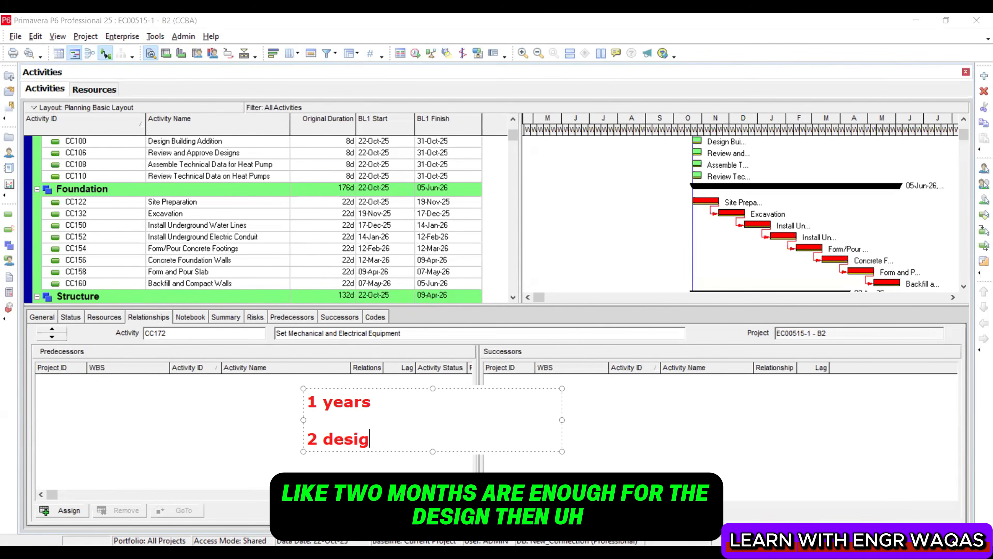
type("n 6 month")
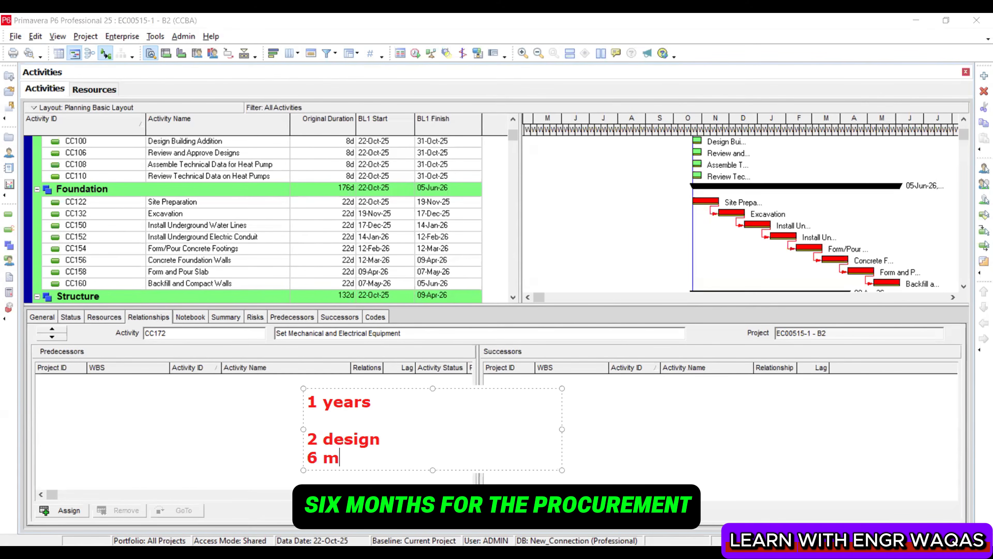
key("Return")
type("10 mon")
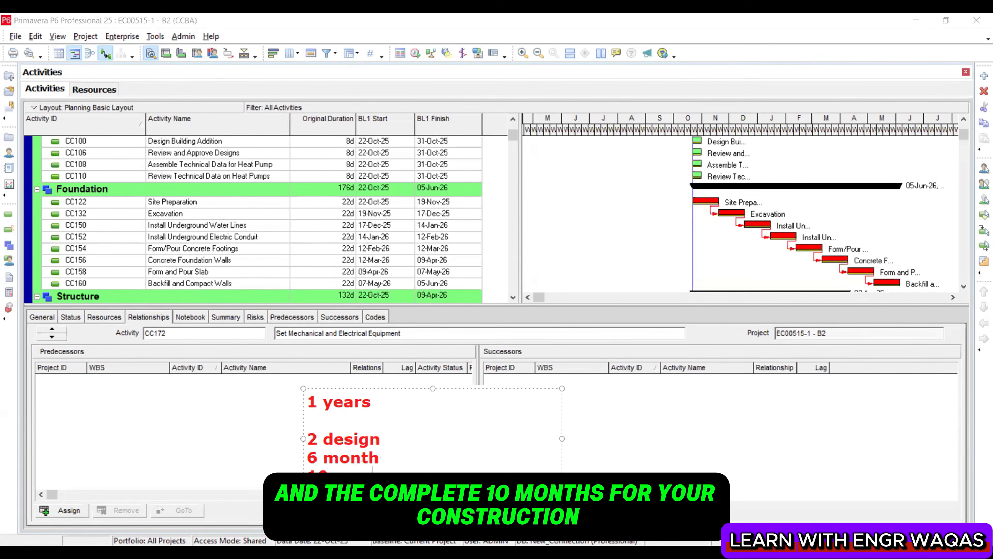
type("ths")
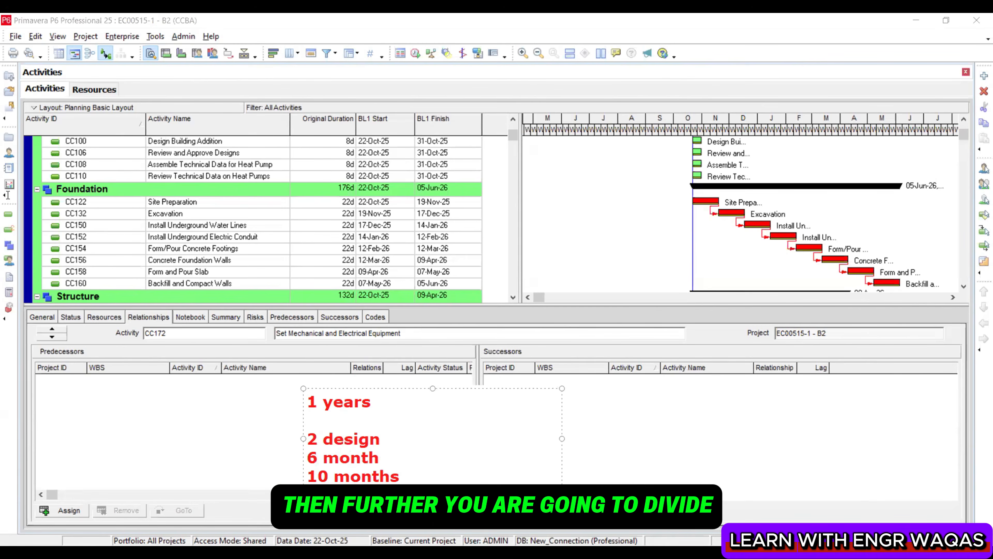
Circle the Foundation WBS, draw branching lines from the 1 years note, and outline the phase durations below it
left_click(488, 257)
mouse_move(150, 178)
left_mouse_down()
mouse_move(65, 213)
mouse_move(126, 157)
left_mouse_up()
mouse_move(378, 407)
left_mouse_down()
mouse_move(588, 407)
mouse_move(603, 432)
left_mouse_up()
left_click_drag(535, 409, 571, 449)
mouse_move(408, 448)
left_mouse_down()
mouse_move(406, 437)
mouse_move(287, 494)
left_mouse_up()
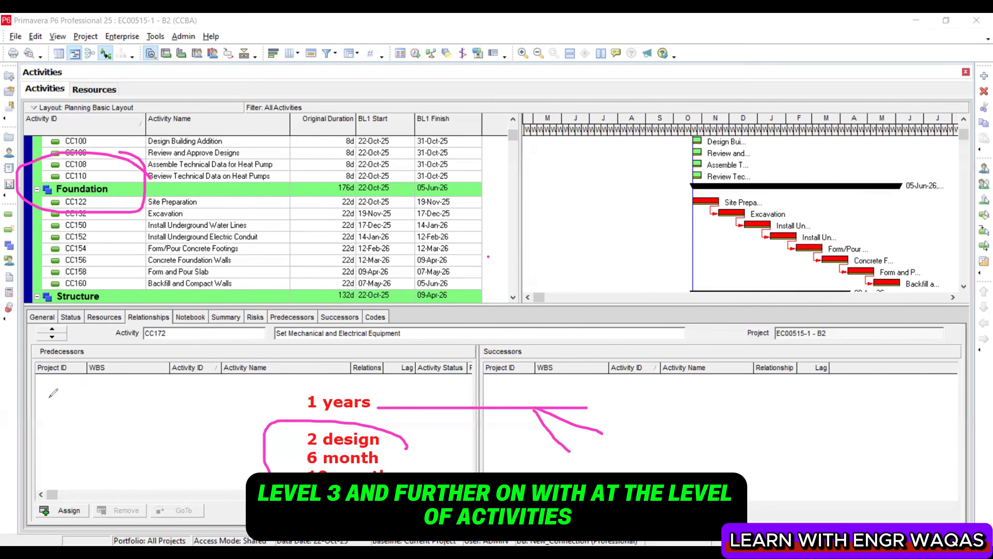
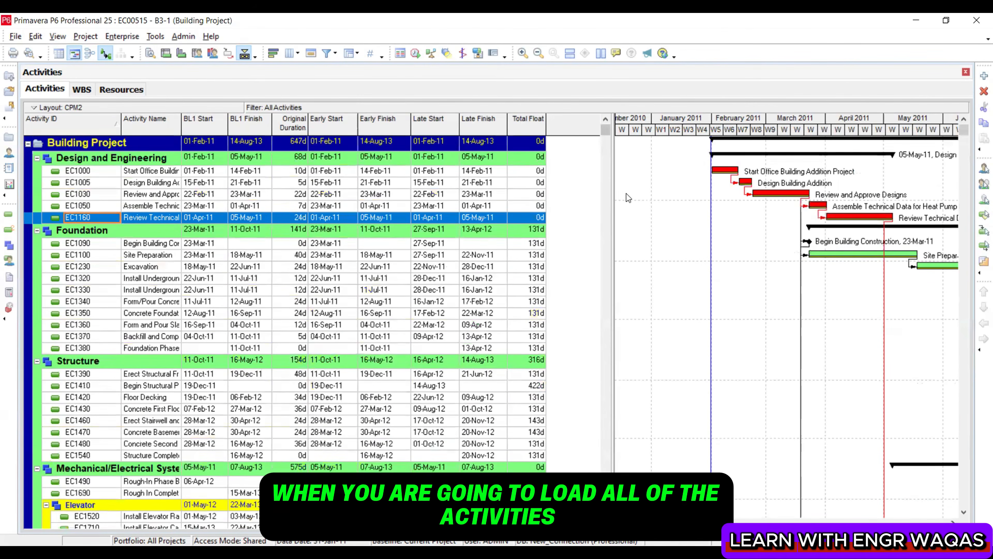
Enlarge the Gantt chart area and circle the original duration of the Building Project
left_click_drag(613, 198, 572, 201)
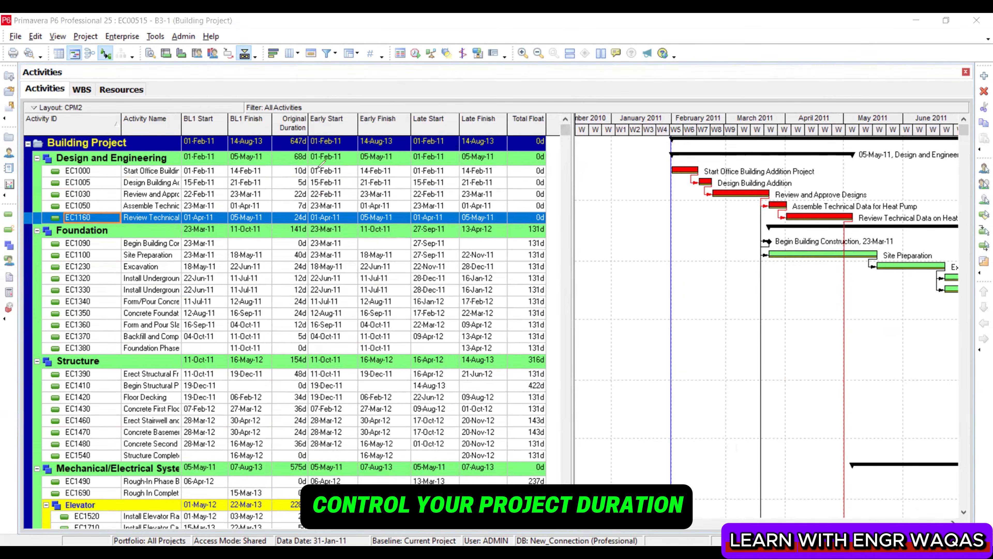
mouse_move(312, 128)
left_mouse_down()
mouse_move(273, 135)
mouse_move(318, 133)
mouse_move(312, 122)
left_mouse_up()
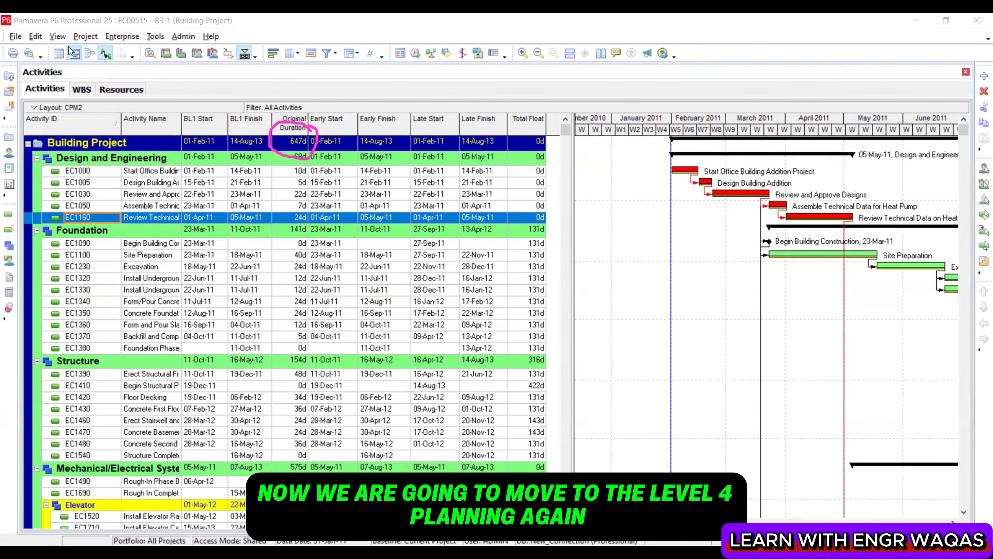
Apply the Planning Basic Layout to the Building Project activities without saving the changes to the CPM2 layout
left_click(57, 36)
mouse_move(84, 53)
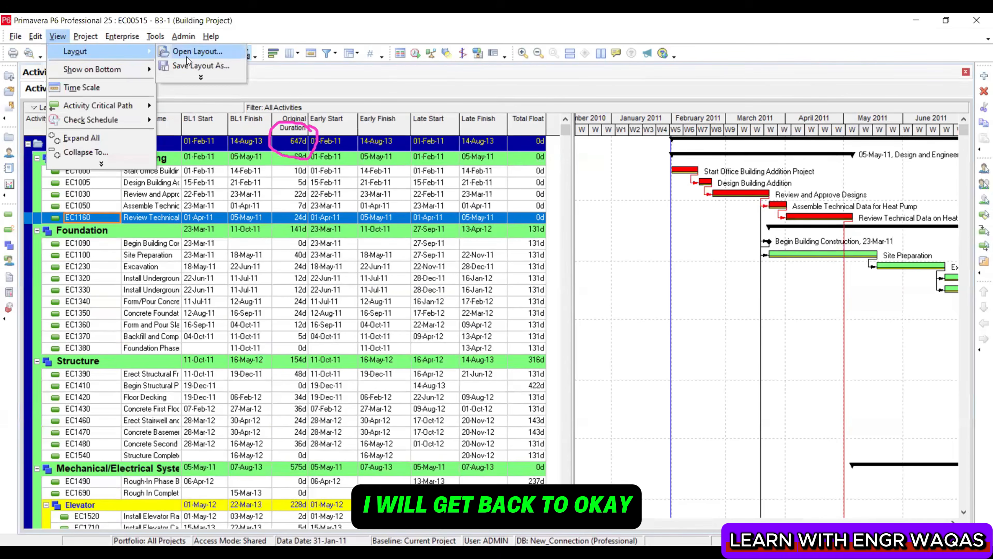
left_click(187, 56)
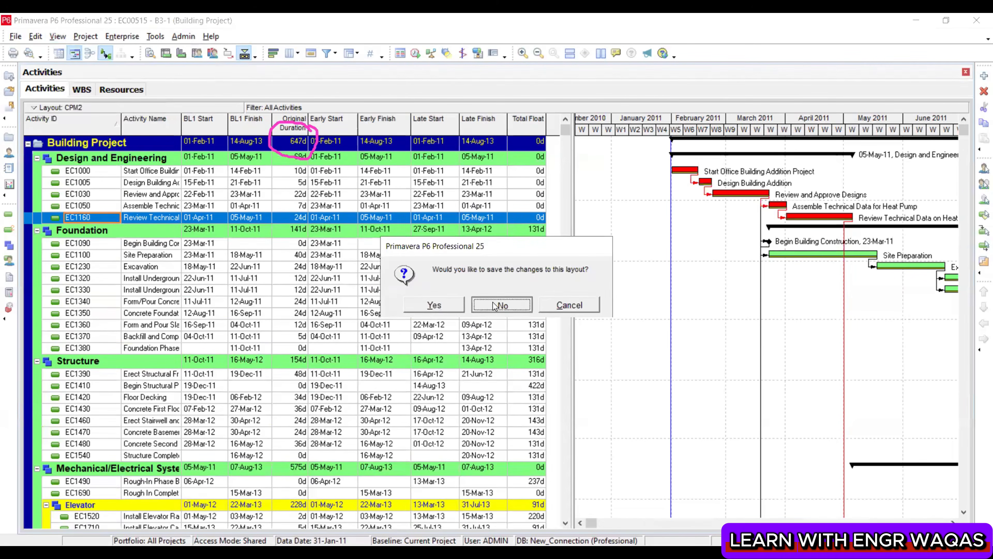
left_click(494, 304)
scroll(450, 323, "down", 3)
left_click(448, 324)
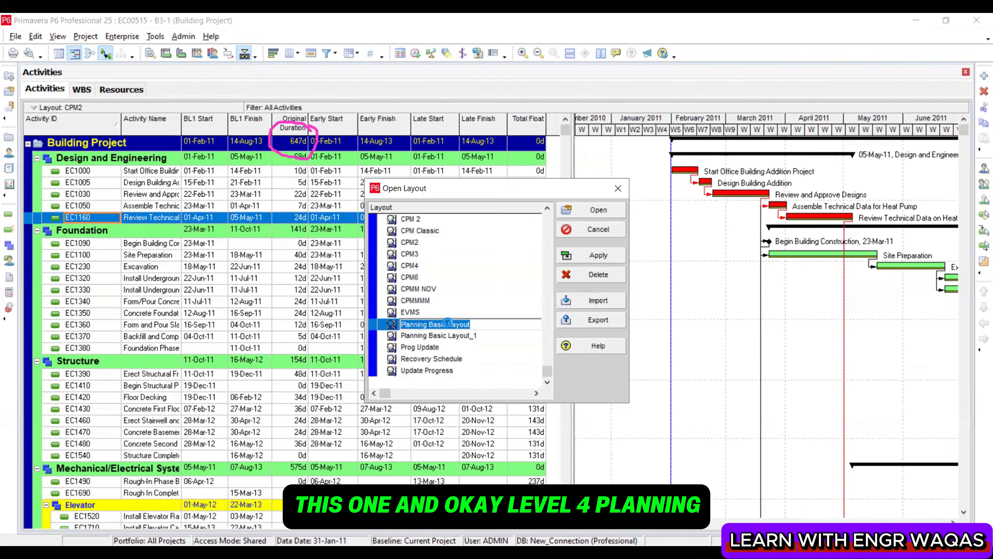
left_click(598, 255)
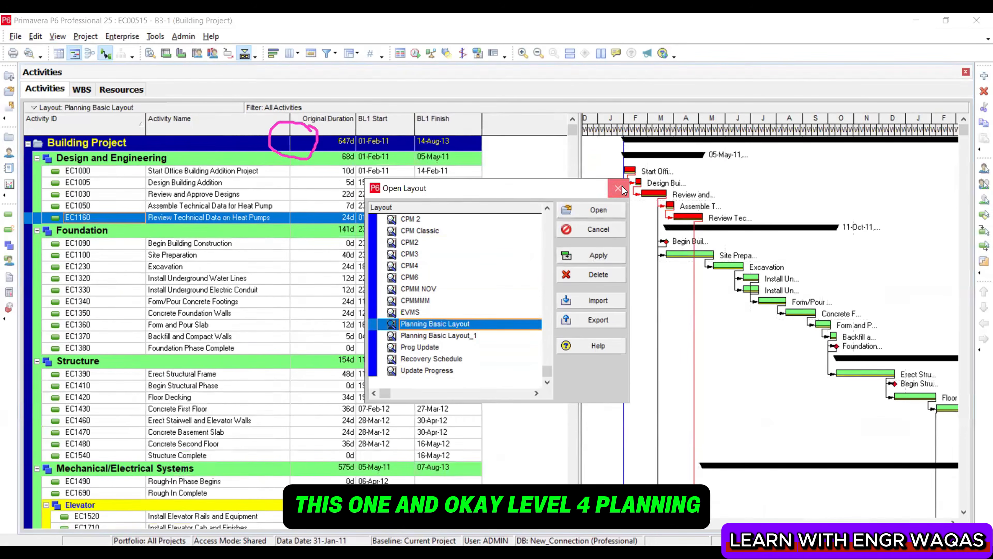
left_click(618, 188)
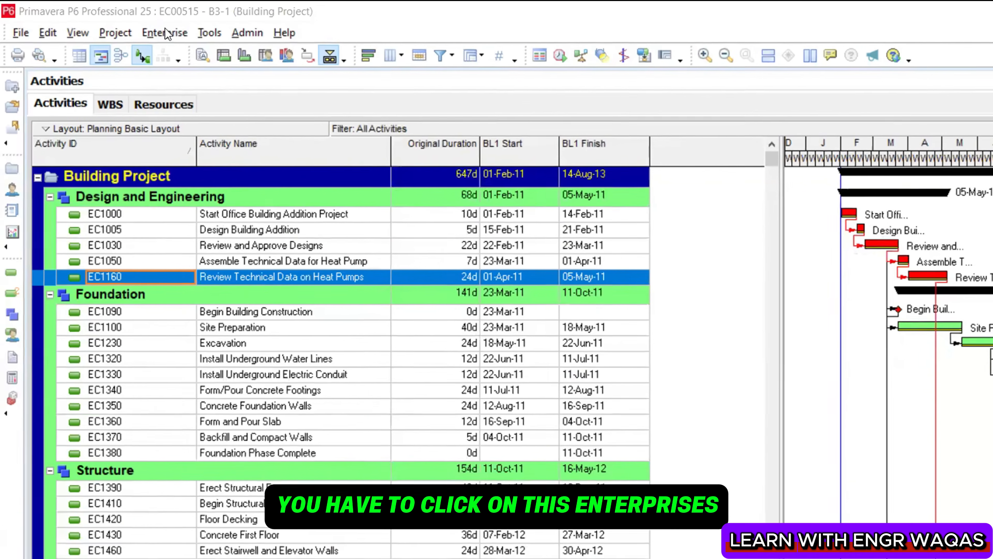
Open the enterprise Resources list, hide the resource details, and review the hierarchy down to the Building resources
left_click(122, 34)
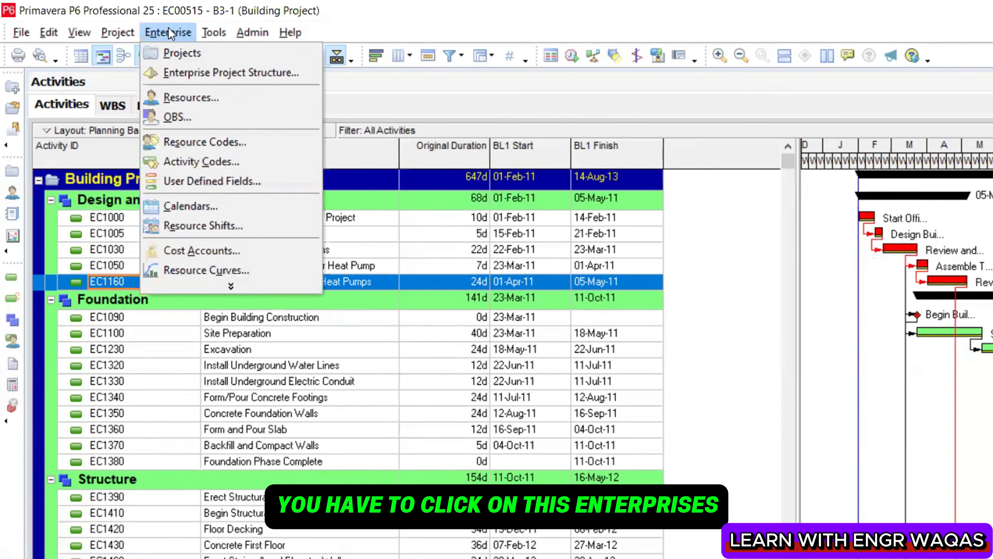
left_click(208, 98)
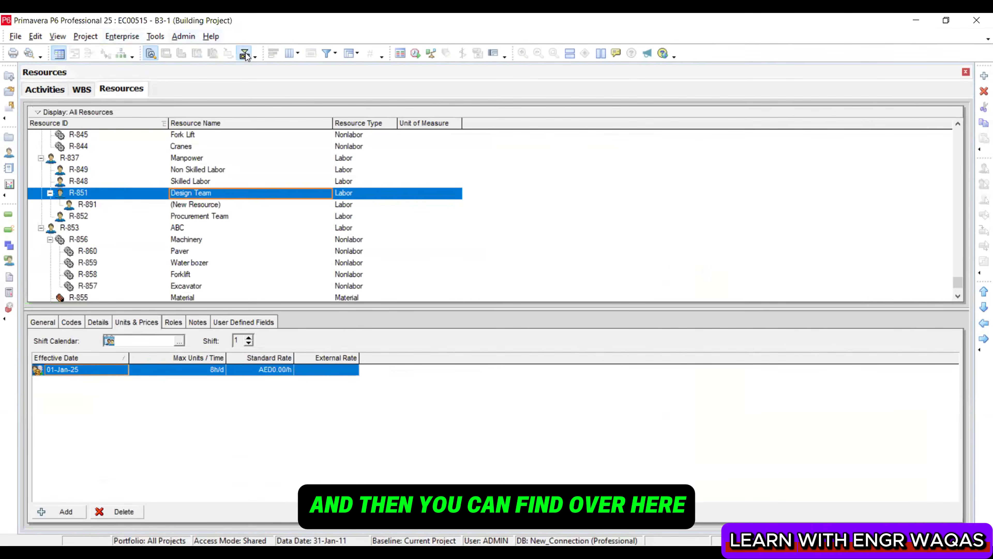
left_click(245, 53)
scroll(315, 222, "down", 3)
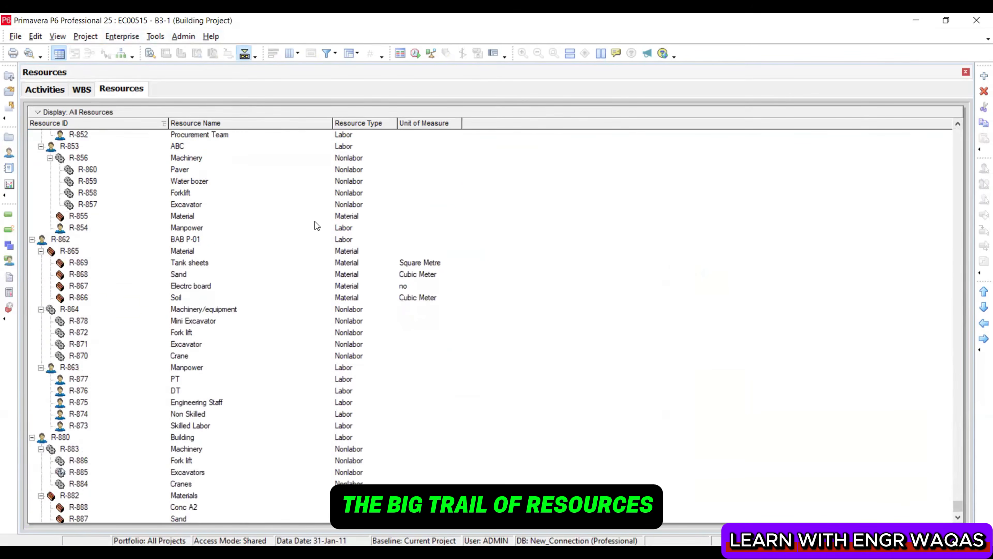
scroll(316, 221, "down", 2)
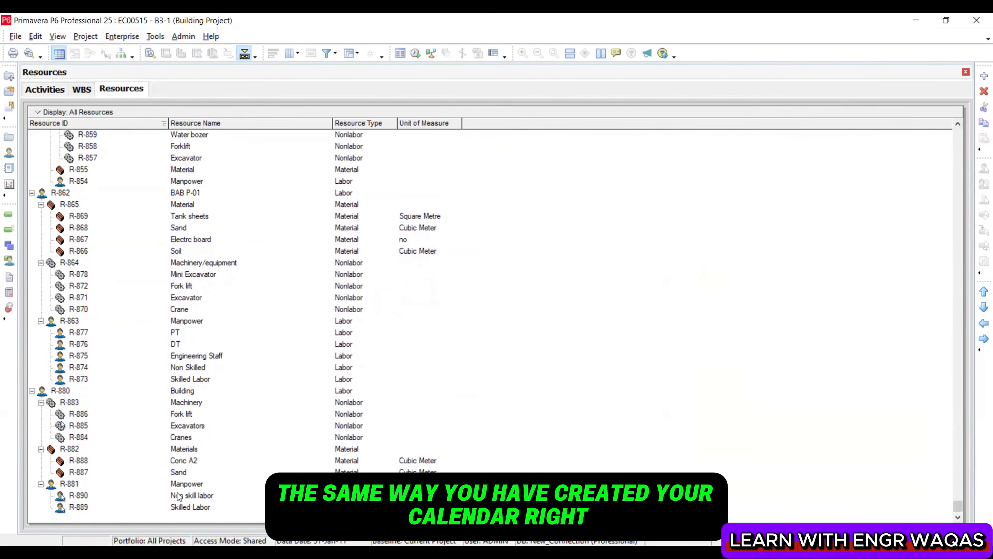
Show the resource details for the Skilled Labor resource under the Building manpower
left_click(179, 509)
right_click(178, 509)
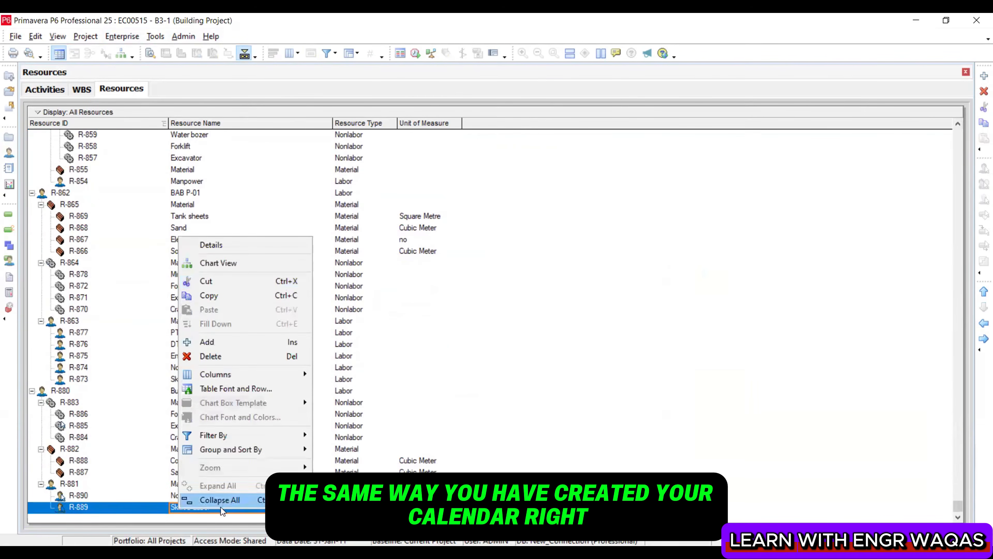
left_click(245, 249)
scroll(208, 262, "down", 3)
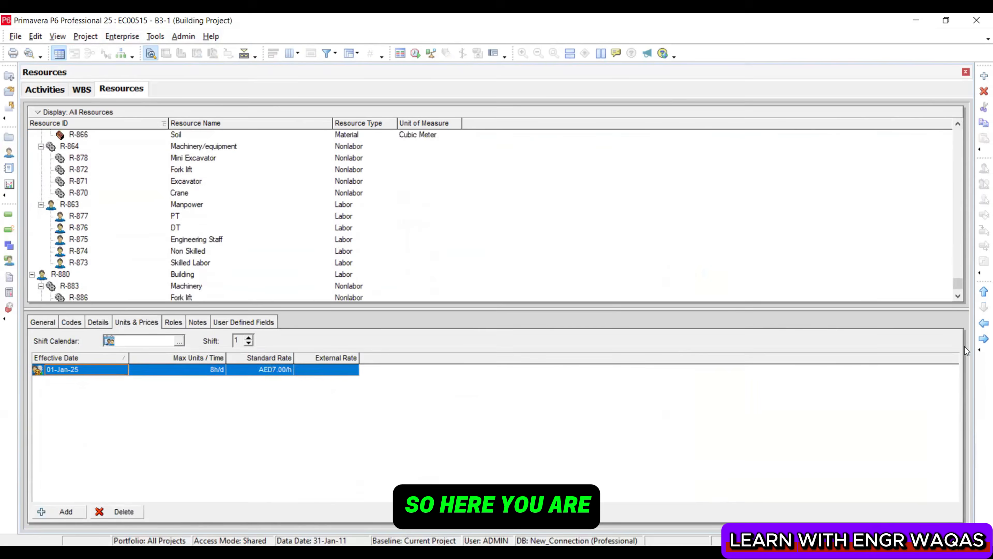
scroll(219, 274, "down", 3)
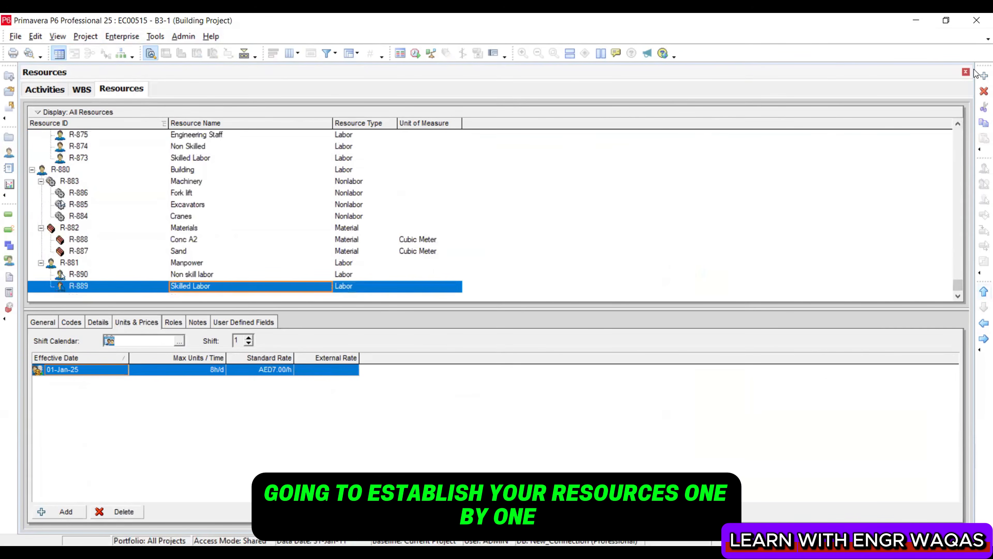
Add a new resource after Skilled Labor, outdent it to the top level, and name it CCBA
left_click(982, 77)
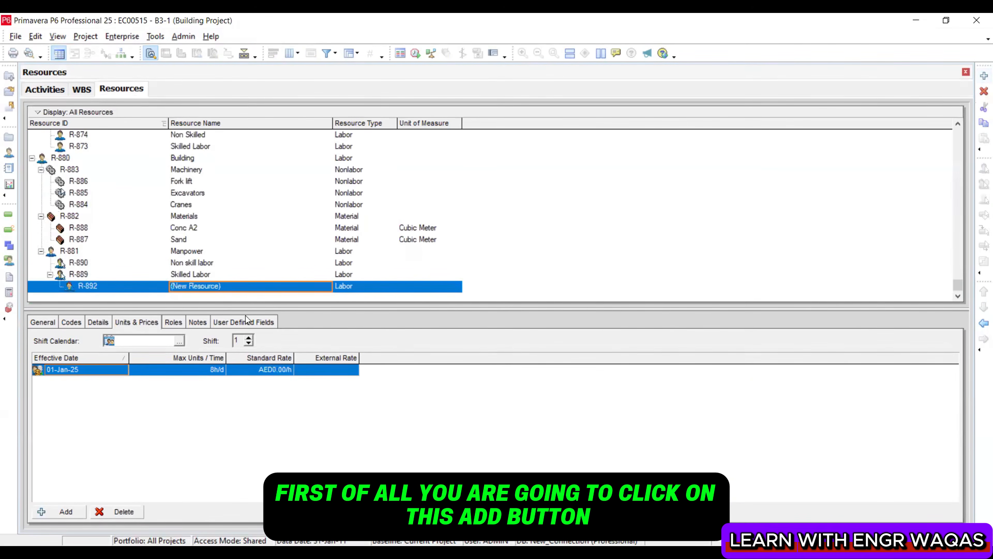
left_click(979, 325)
left_click(979, 326)
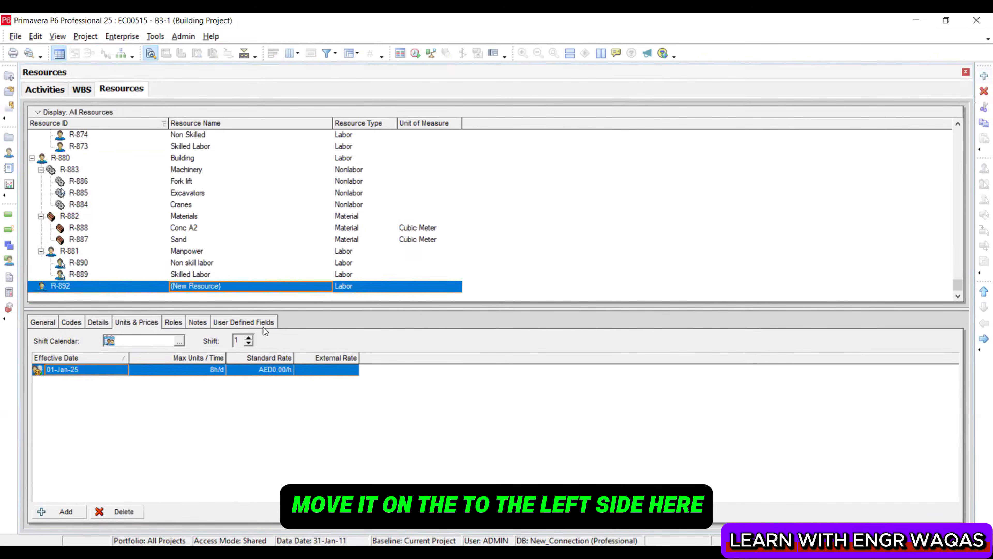
left_click(243, 287)
type("CCBA")
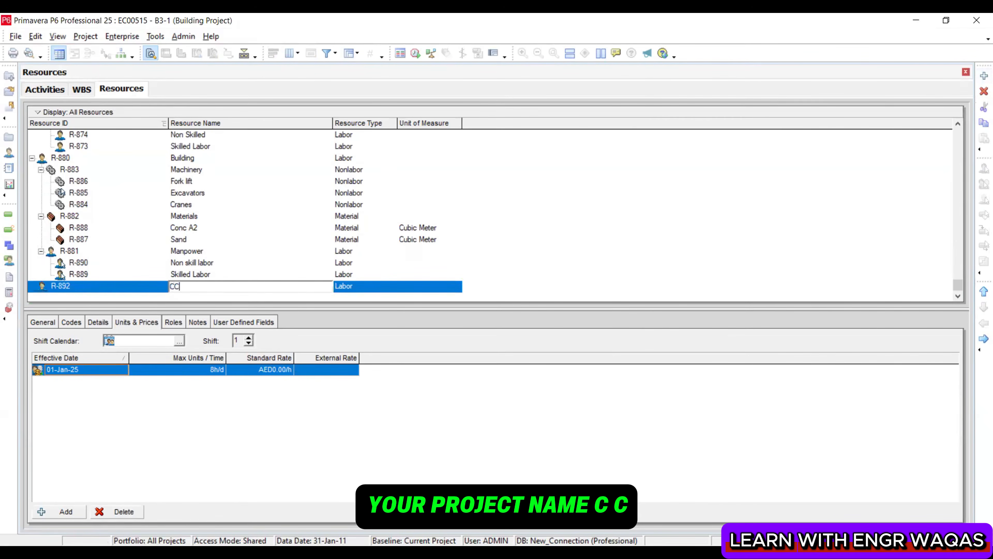
Add a resource with the default name under Skilled Labor and a resource named Helper under CCBA
left_click(224, 275)
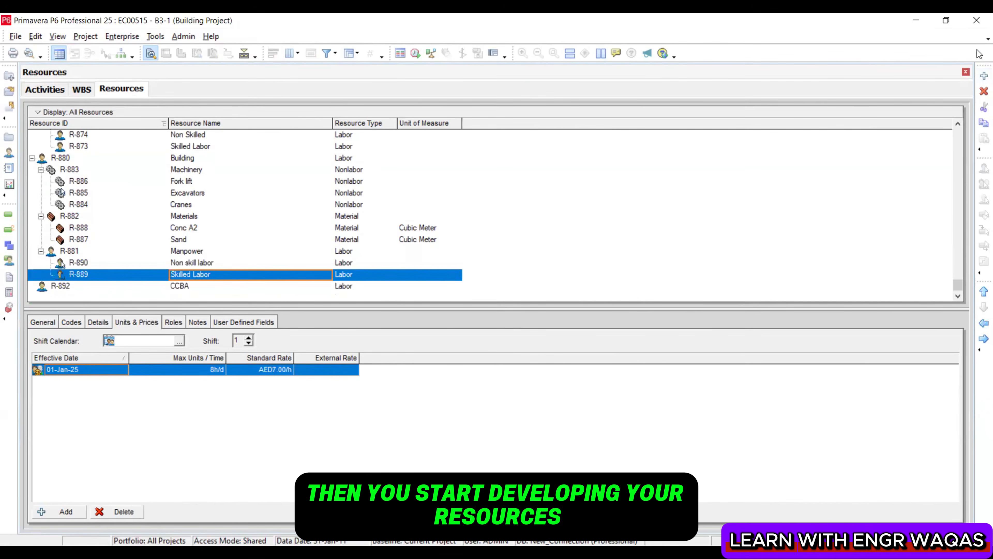
key("Insert")
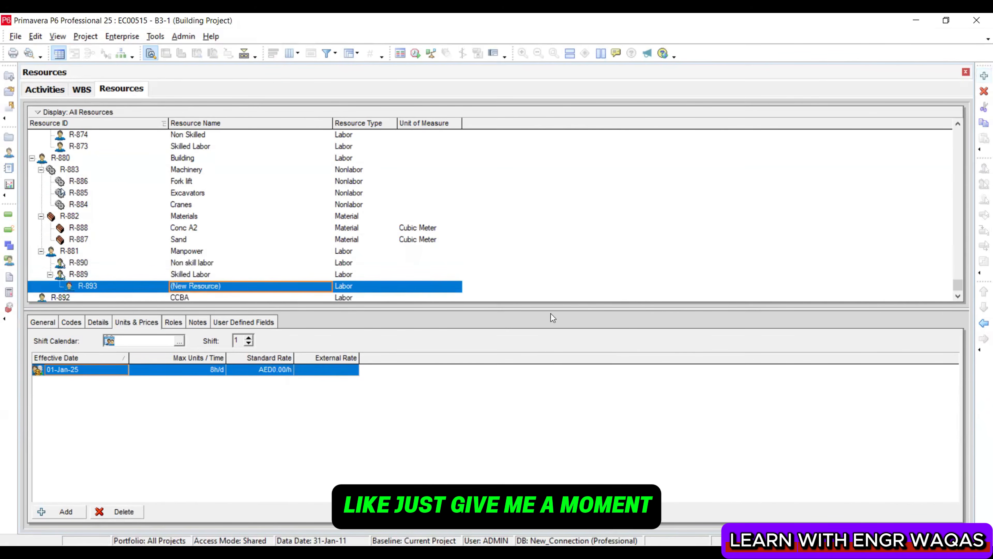
scroll(111, 267, "down", 1)
left_click(195, 288)
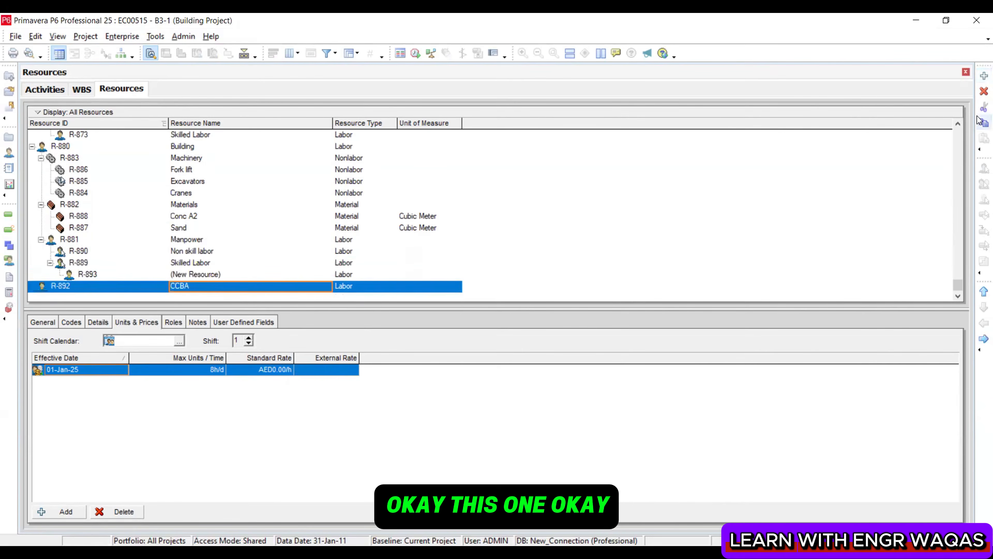
left_click(982, 76)
left_click(242, 285)
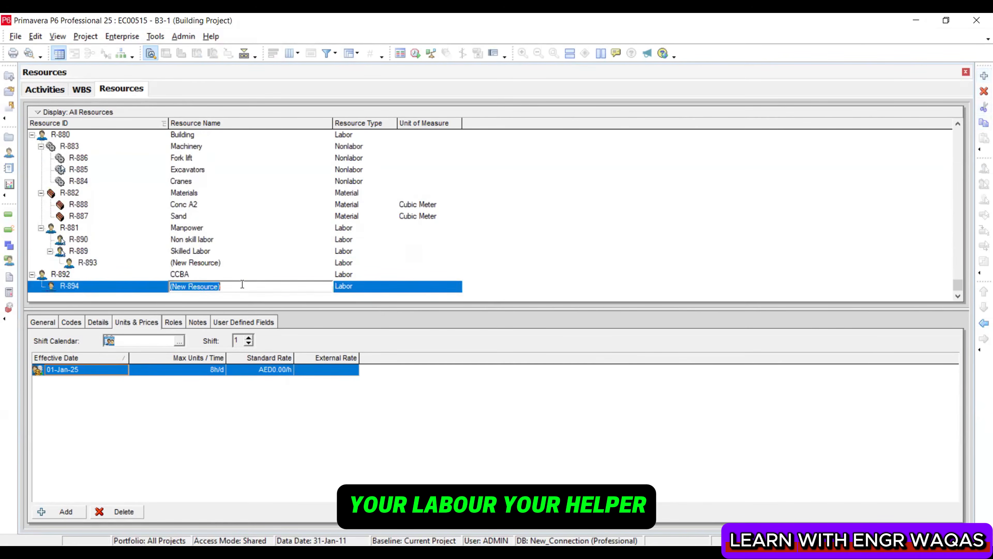
type("Helper")
key("Return")
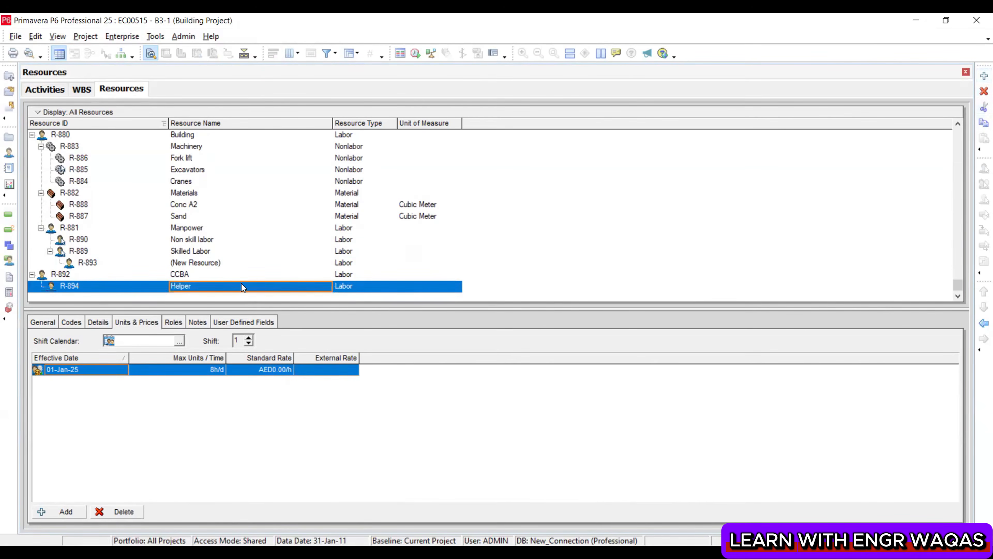
Add a resource named Mason under CCBA
left_click(199, 278)
right_click(199, 279)
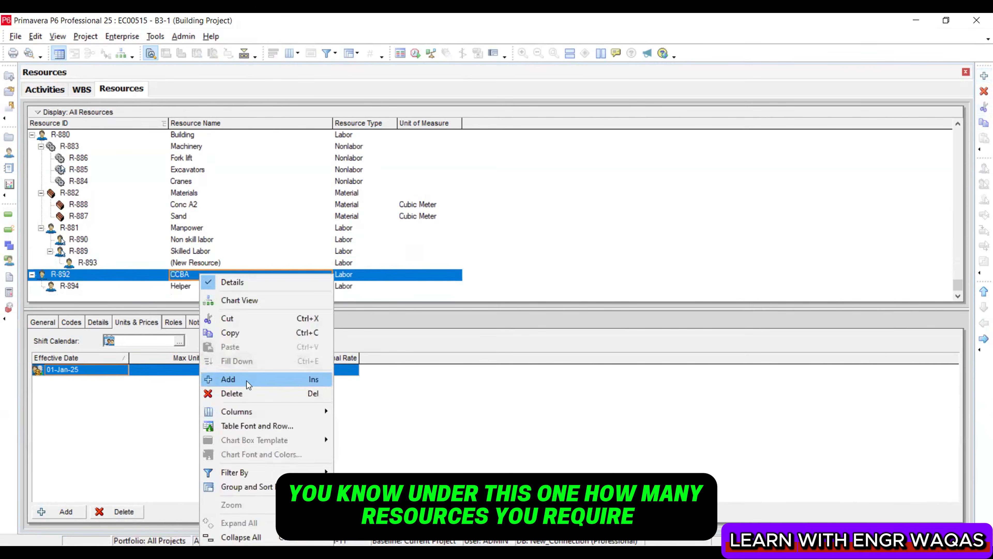
left_click(245, 380)
left_click(233, 287)
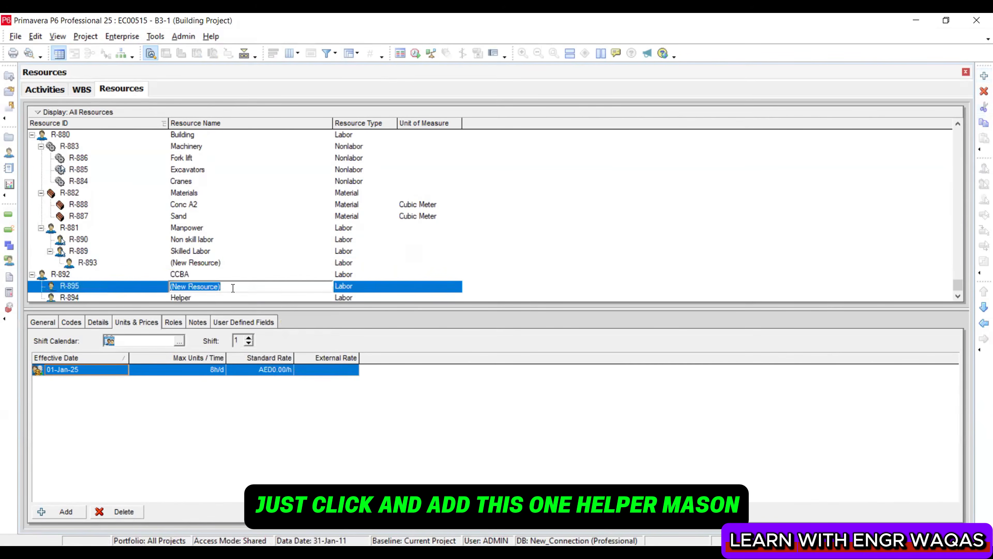
type("Mason")
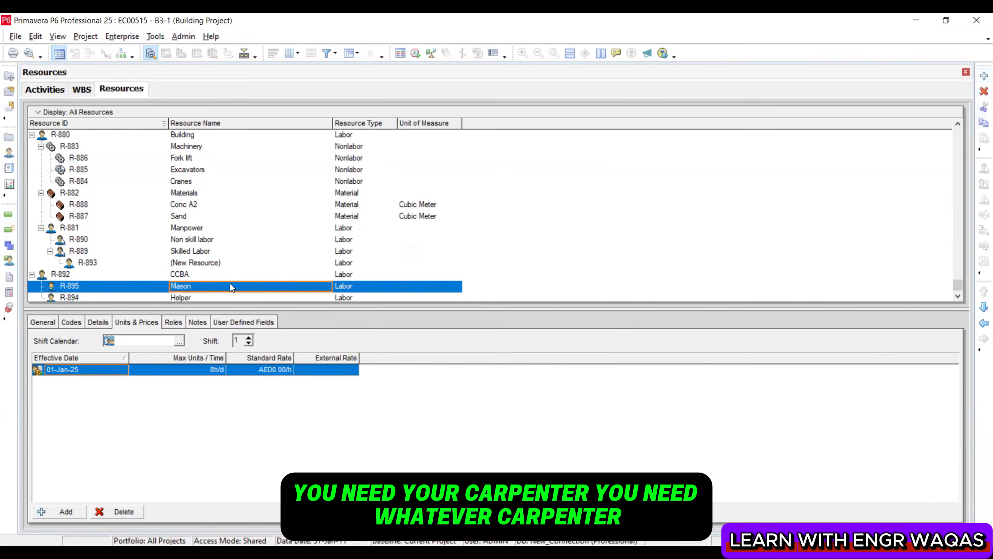
key("Return")
Add a resource named Carpentar under CCBA
left_click(229, 277)
right_click(226, 275)
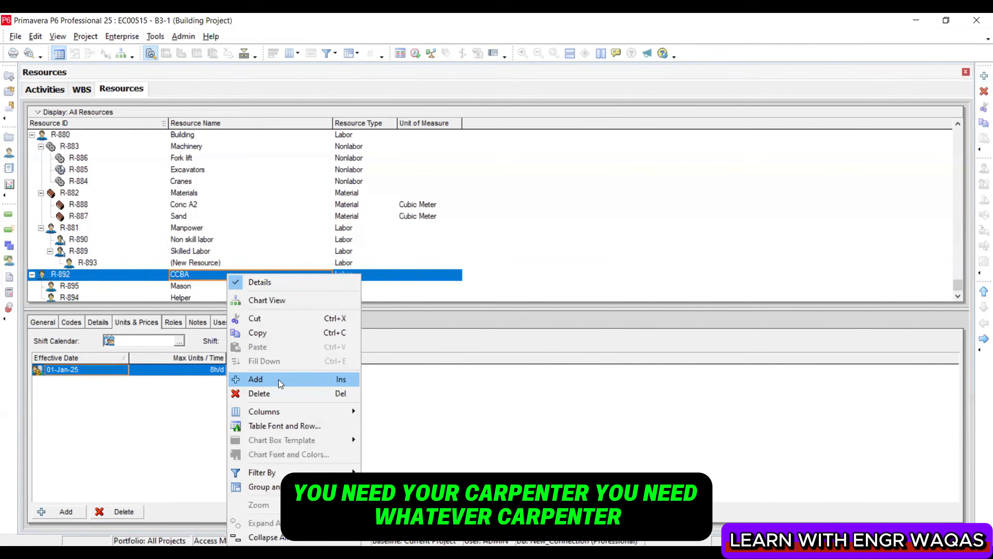
left_click(278, 378)
left_click(235, 285)
type("Carpentar")
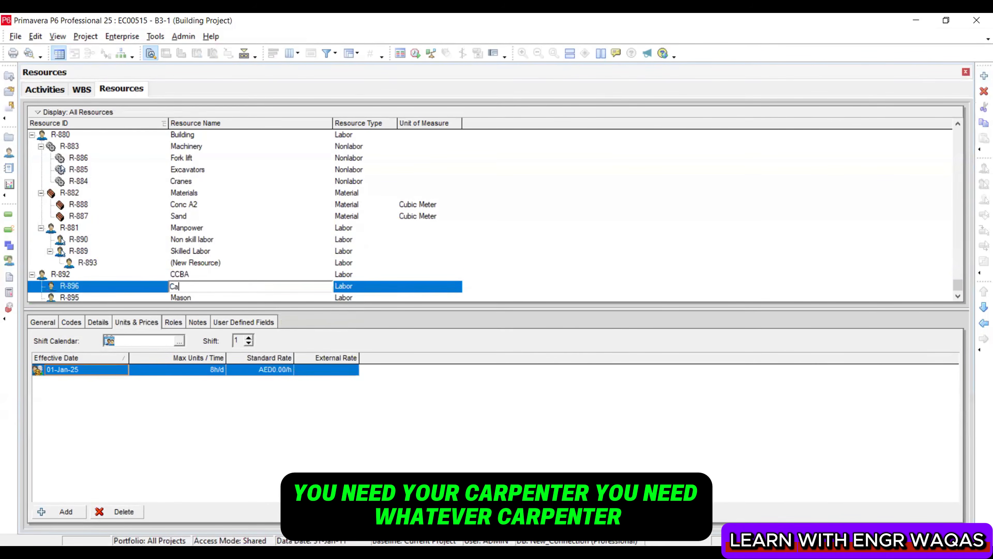
key("Return")
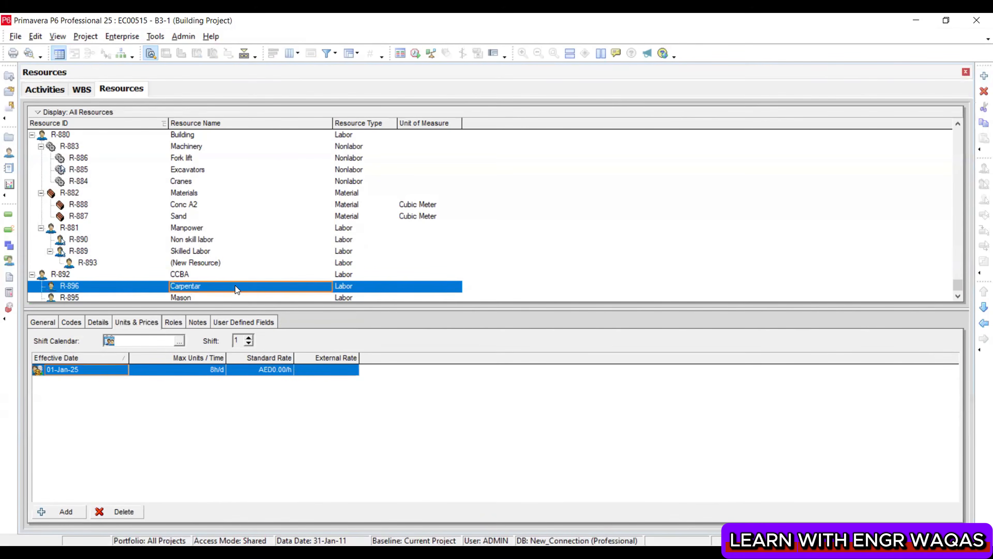
Add a resource named Excavator under CCBA
left_click(203, 277)
right_click(203, 276)
left_click(278, 378)
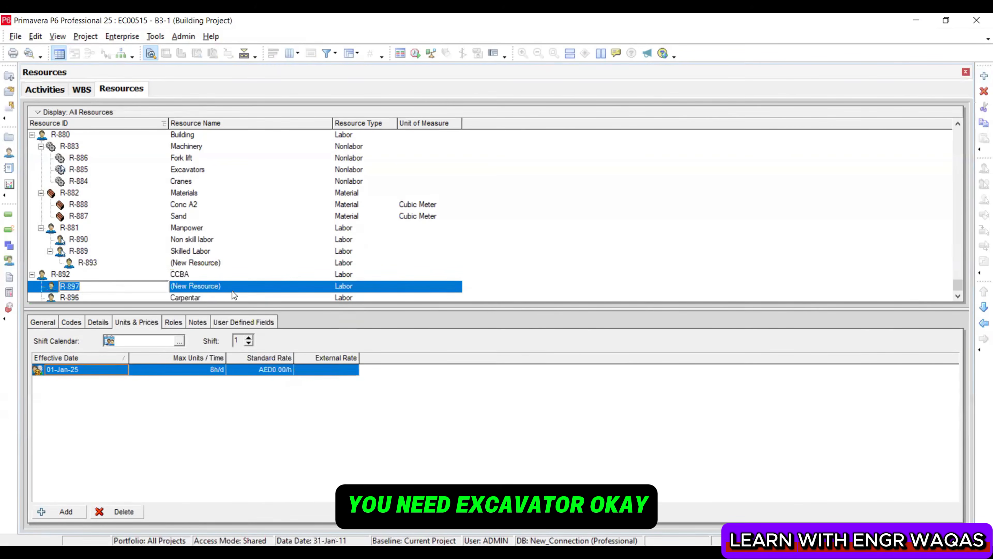
left_click(233, 286)
type("Excavator")
key("Return")
Add a resource named Conc a2 under CCBA
left_click(226, 285)
left_click(215, 275)
right_click(214, 277)
left_click(275, 379)
left_click(233, 286)
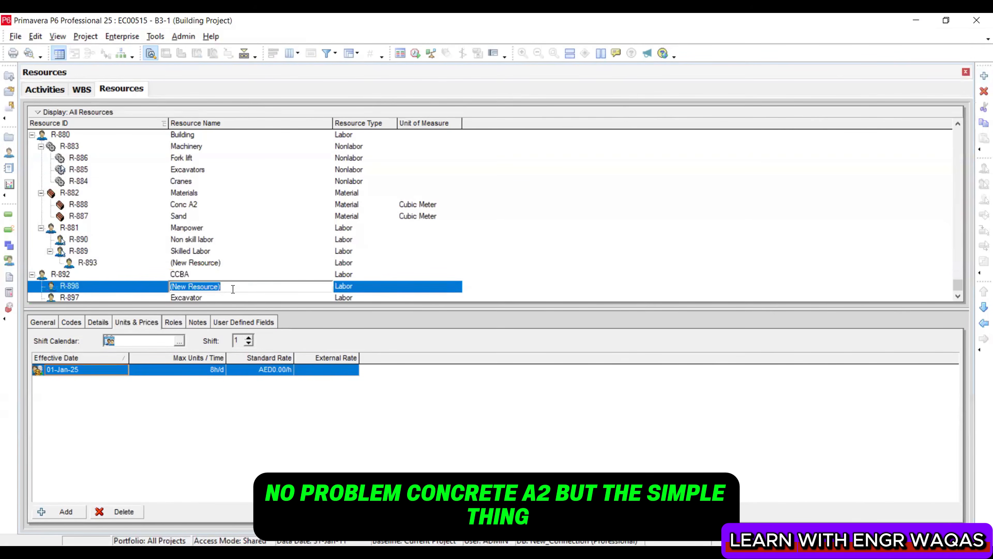
type("Conc a2")
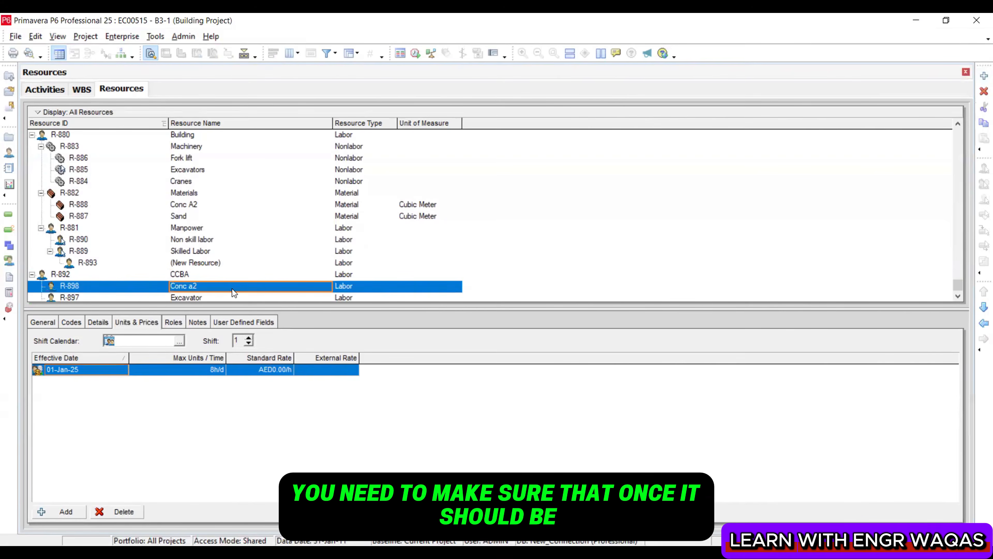
Draw check marks beside the resource list and at the Resource ID, Resource Name, Resource Type and Unit of Measure columns, and clear them
scroll(232, 288, "down", 2)
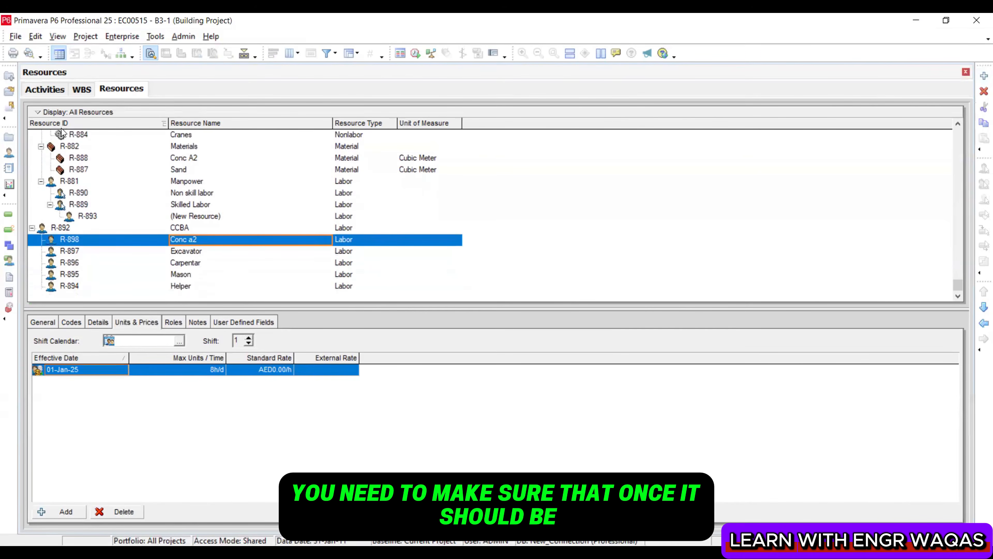
left_click_drag(521, 179, 567, 142)
left_click_drag(111, 113, 135, 89)
mouse_move(251, 115)
left_mouse_down()
mouse_move(257, 122)
mouse_move(282, 91)
left_mouse_up()
mouse_move(352, 109)
left_mouse_down()
mouse_move(358, 114)
mouse_move(380, 84)
left_mouse_up()
left_click_drag(424, 103, 450, 82)
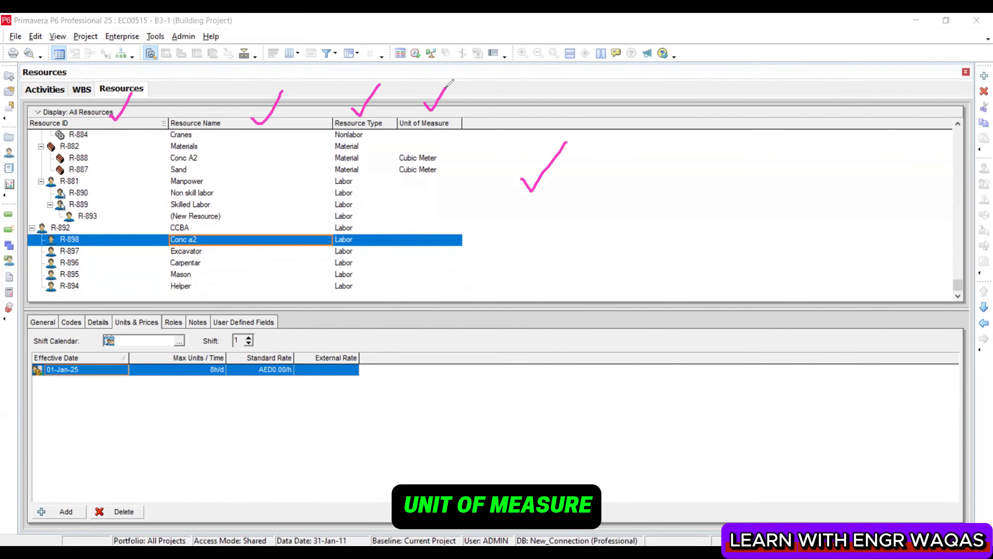
left_click(44, 352)
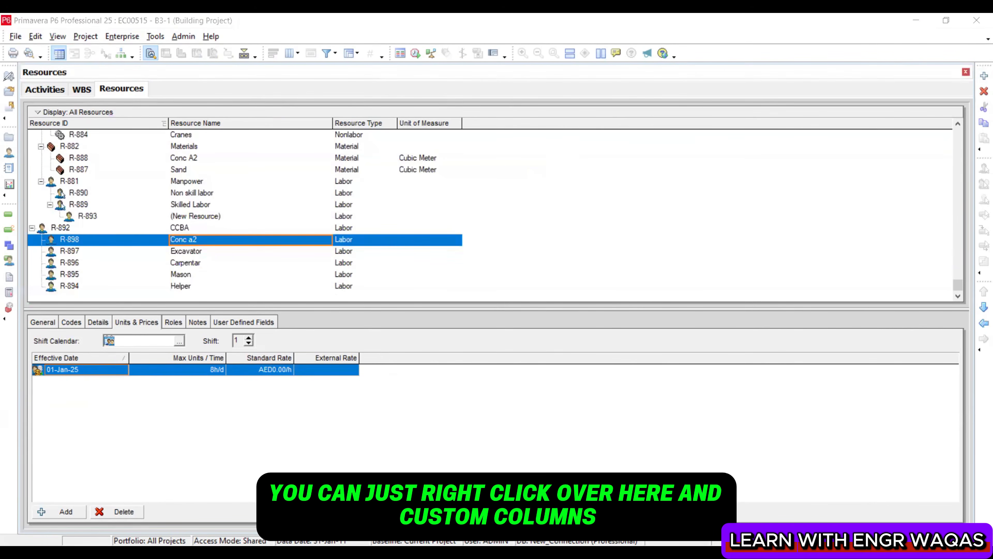
Open the column customization for the resource list, review the selected columns, and close it without changes
right_click(579, 178)
mouse_move(664, 303)
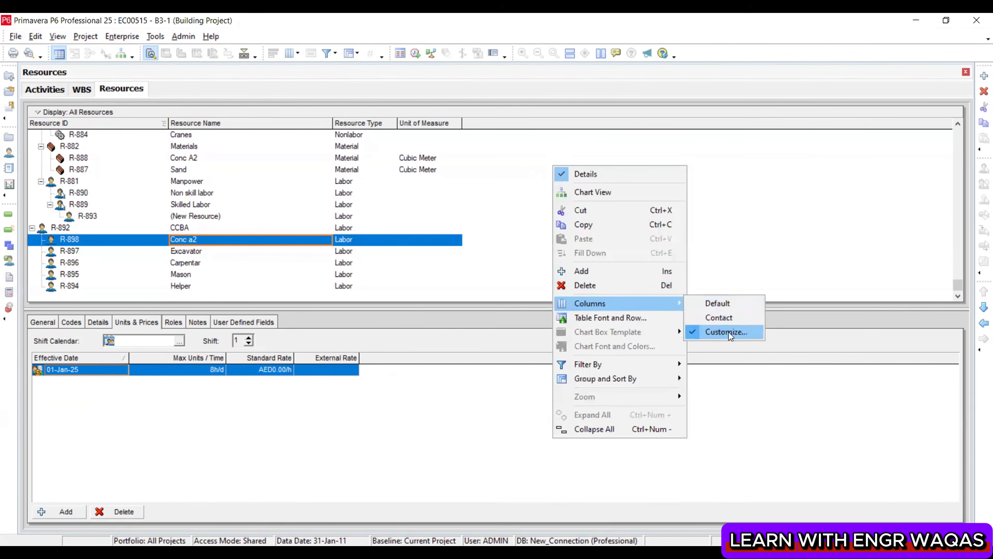
left_click(729, 332)
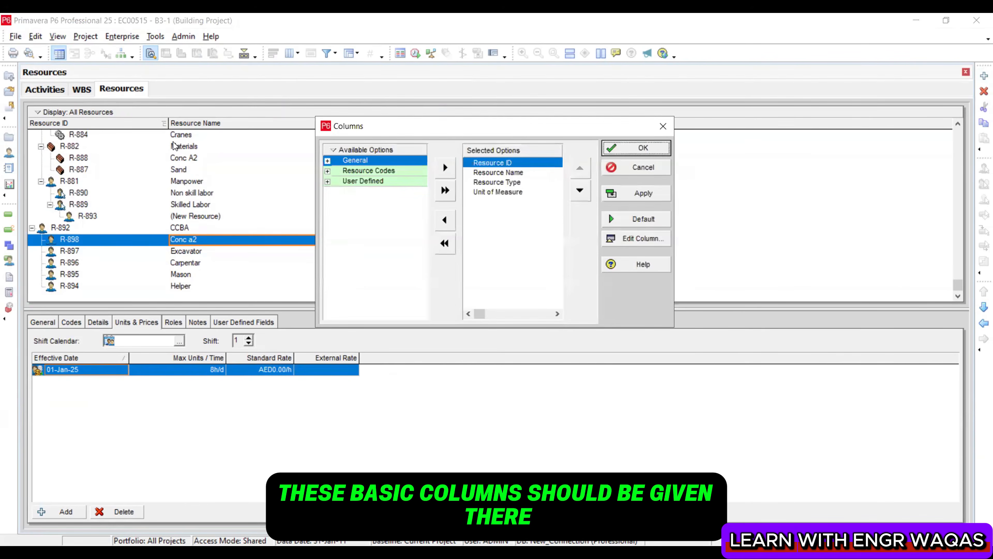
left_click_drag(503, 131, 753, 131)
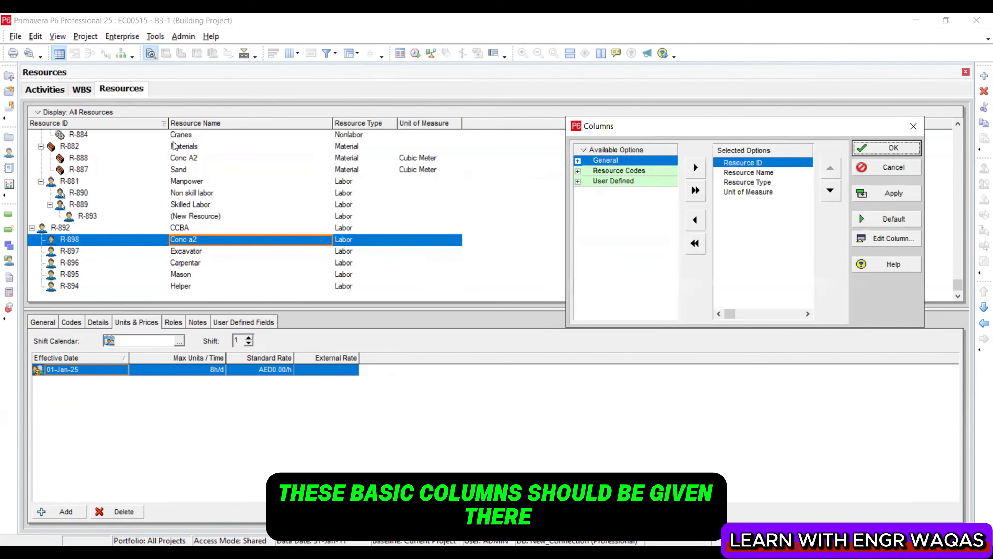
left_click(914, 126)
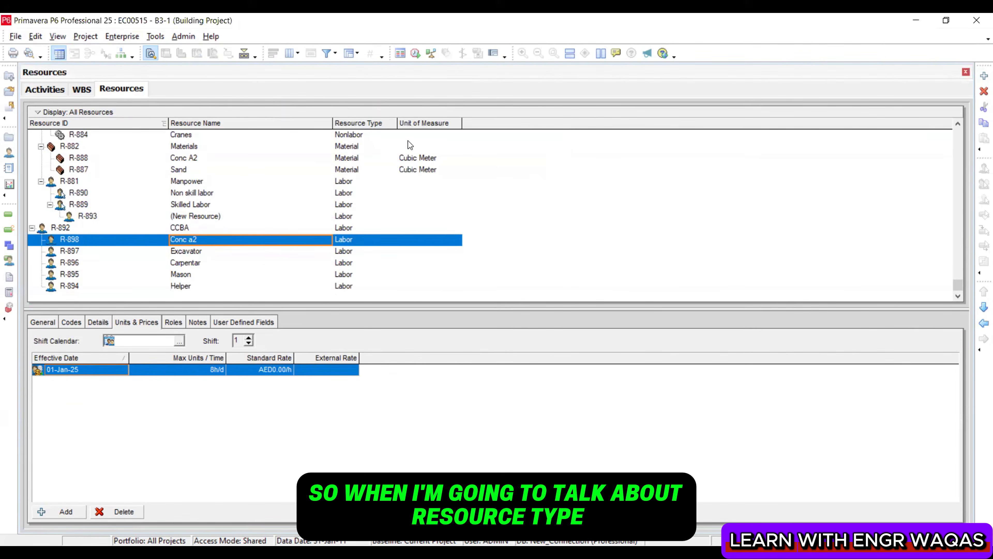
Change the resource type of Conc a2 to Material and accept the resulting adjustments
left_click(354, 242)
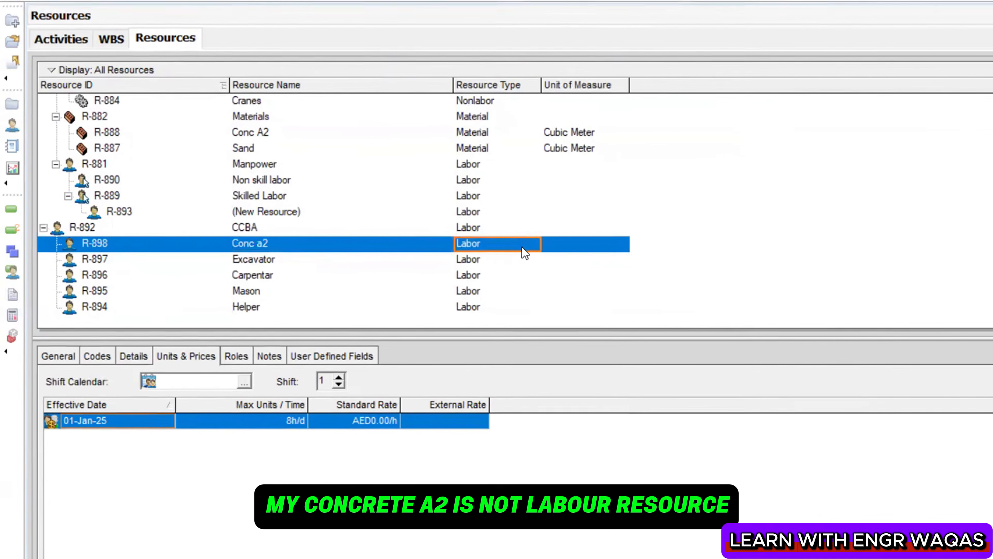
left_click(522, 247)
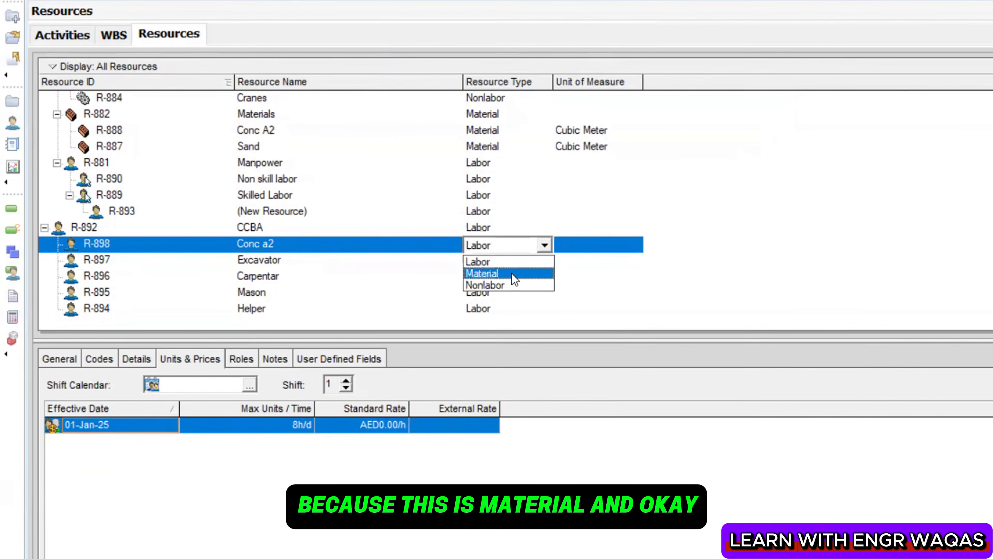
left_click(512, 273)
left_click(627, 341)
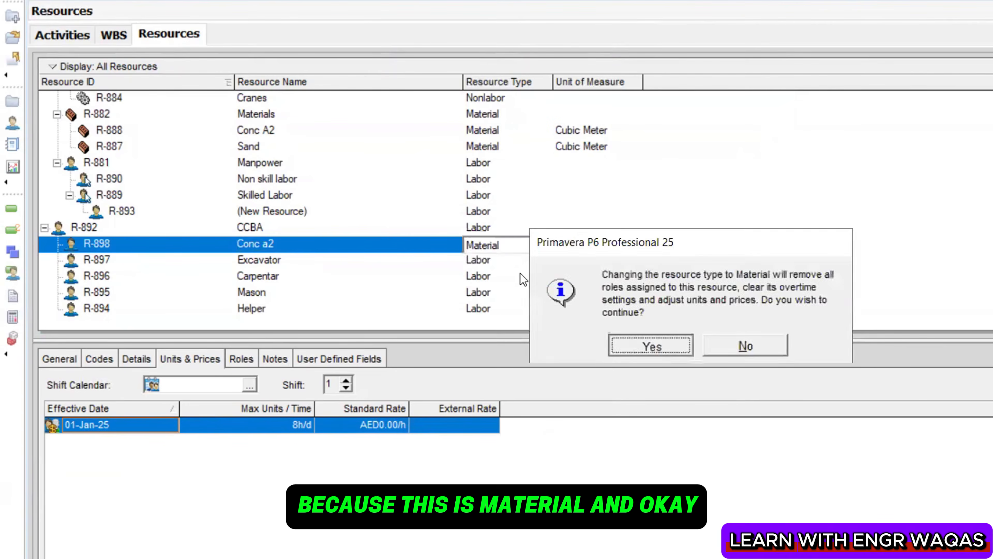
Change the resource type of the Excavator under CCBA to Nonlabor
left_click(519, 262)
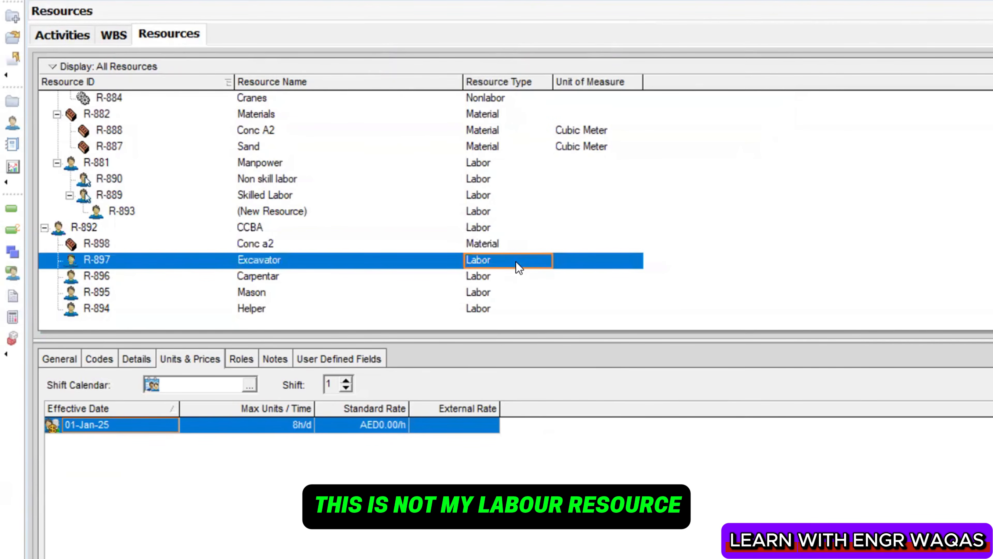
left_click(517, 262)
left_click(508, 298)
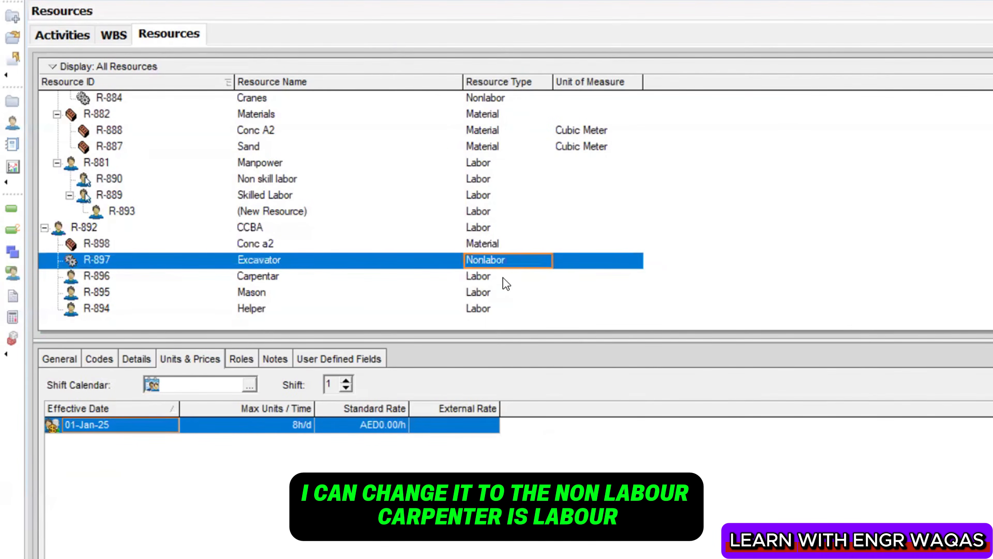
Check the resource types of Carpentar, Mason and Helper, and compare the units and prices of Excavator and Conc a2
left_click(502, 276)
left_click(499, 293)
left_click(501, 309)
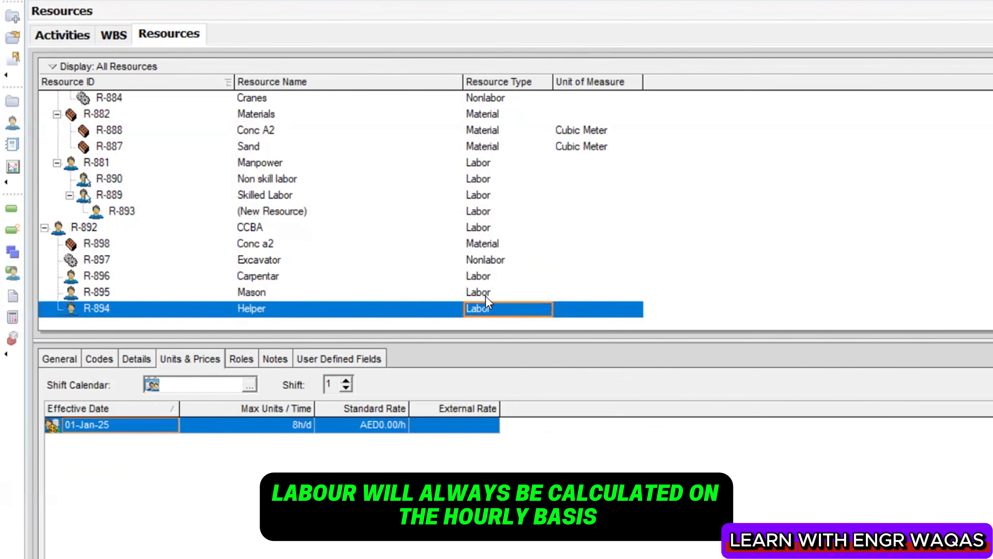
left_click(278, 261)
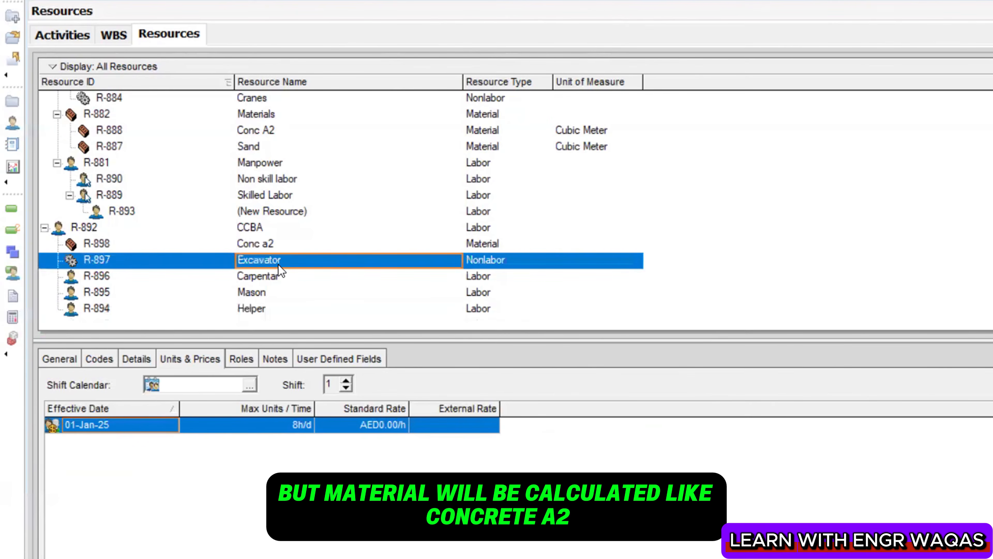
left_click(280, 246)
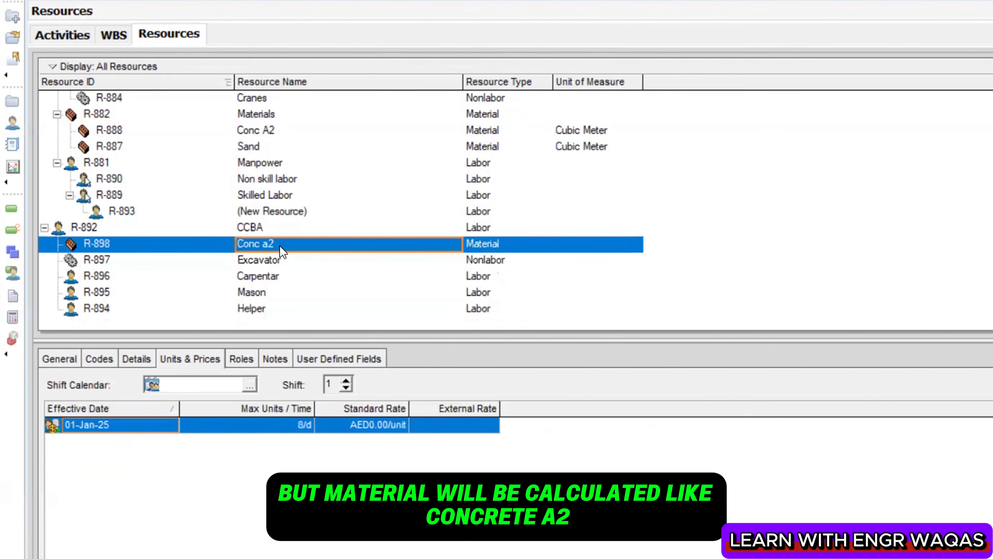
Set the unit of measure of the Conc a2 resource under CCBA to Cubic Meter
left_click(616, 251)
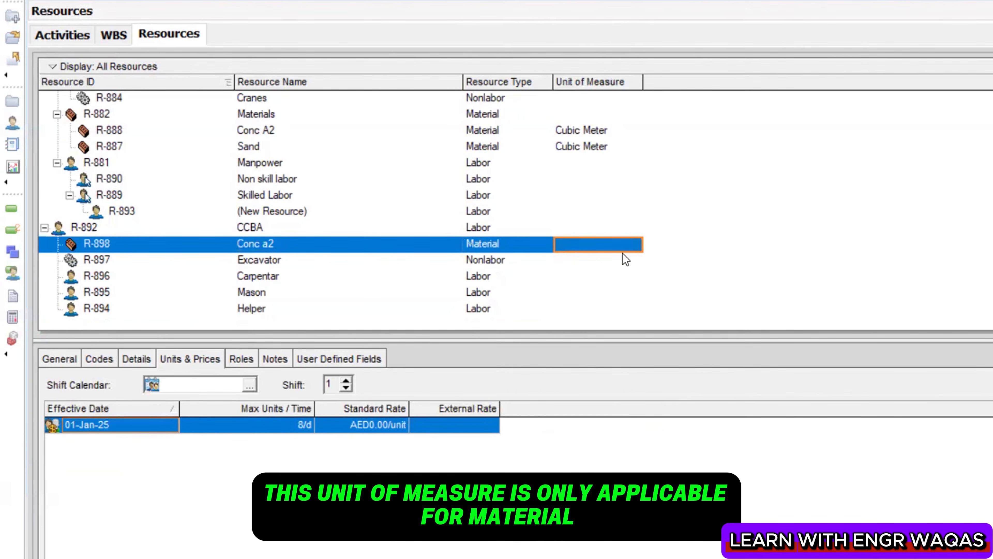
left_click(626, 244)
left_click(633, 245)
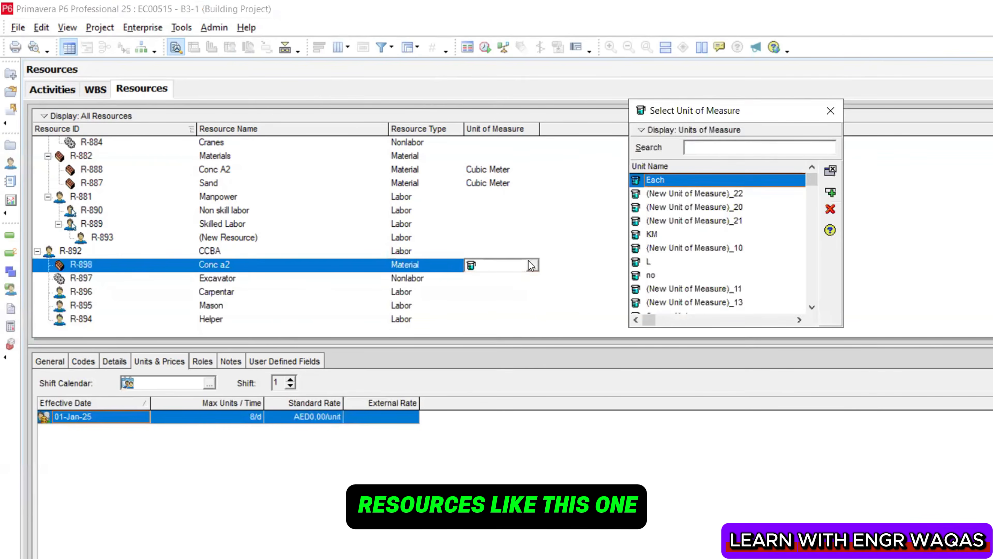
left_click(719, 147)
type("CM")
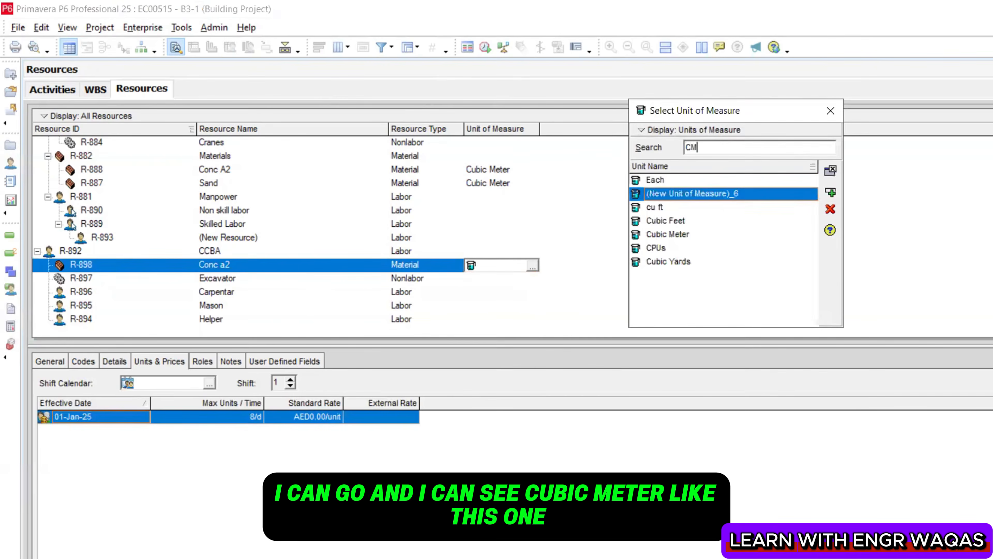
key("Return")
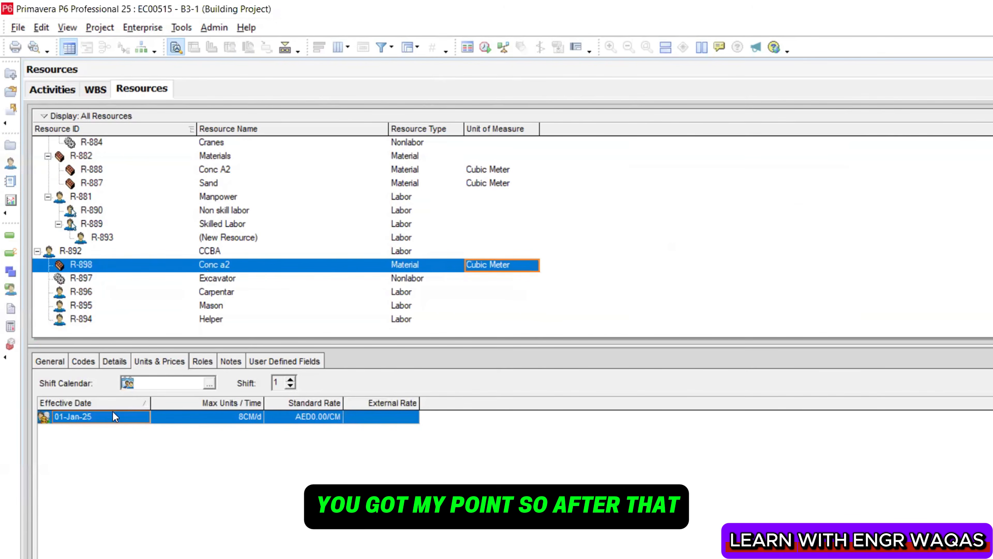
Review the general, detail, and units and prices information of the Conc a2 resource
right_click(204, 268)
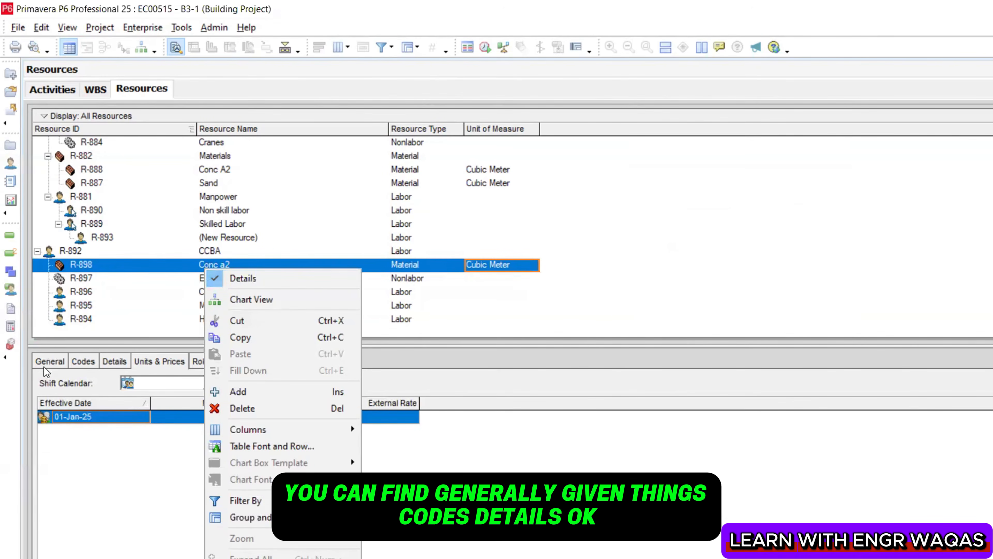
left_click(49, 362)
left_click(115, 362)
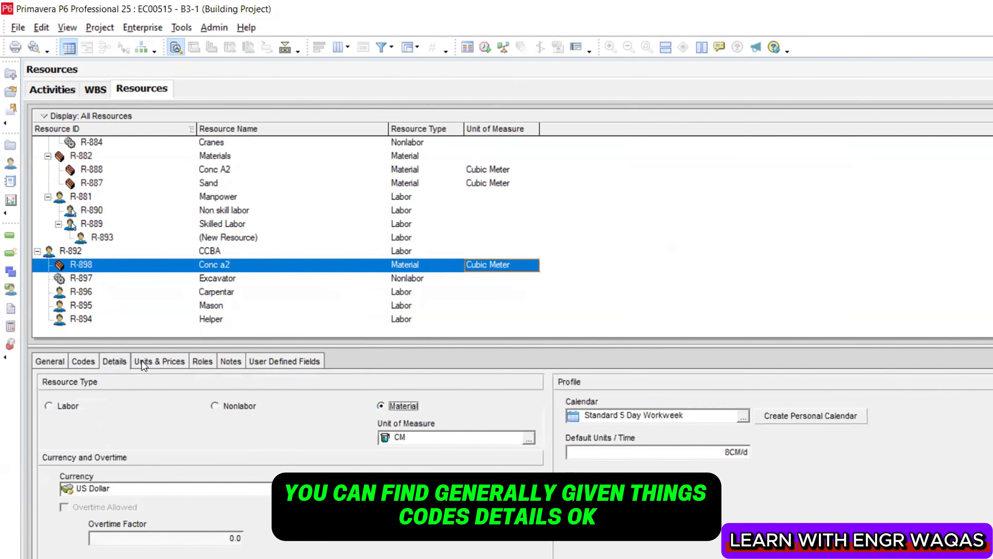
left_click(153, 361)
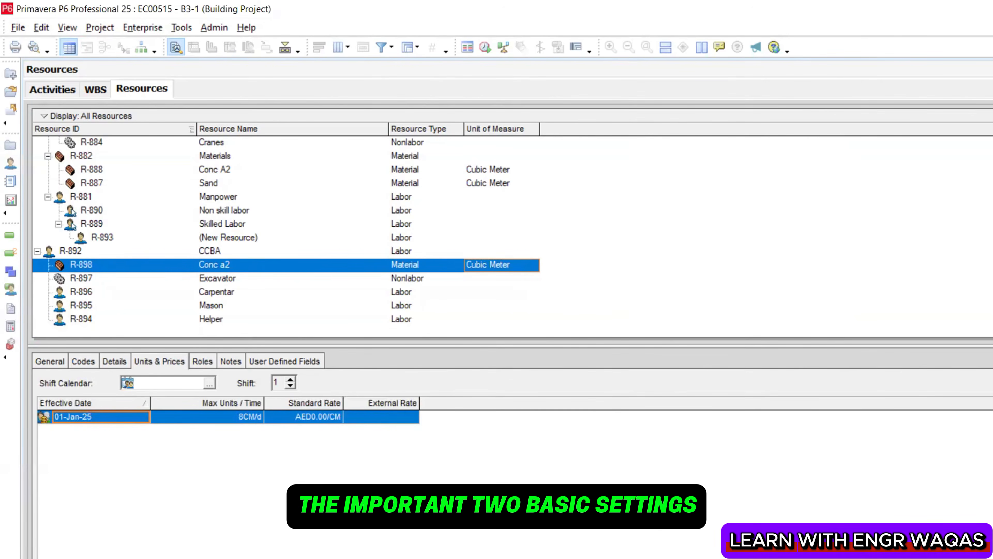
Set the standard rate of the Conc a2 resource to AED200.00 per cubic meter
mouse_move(212, 512)
left_mouse_down()
mouse_move(213, 447)
mouse_move(222, 446)
left_mouse_up()
mouse_move(312, 495)
left_mouse_down()
mouse_move(305, 435)
mouse_move(318, 437)
left_mouse_up()
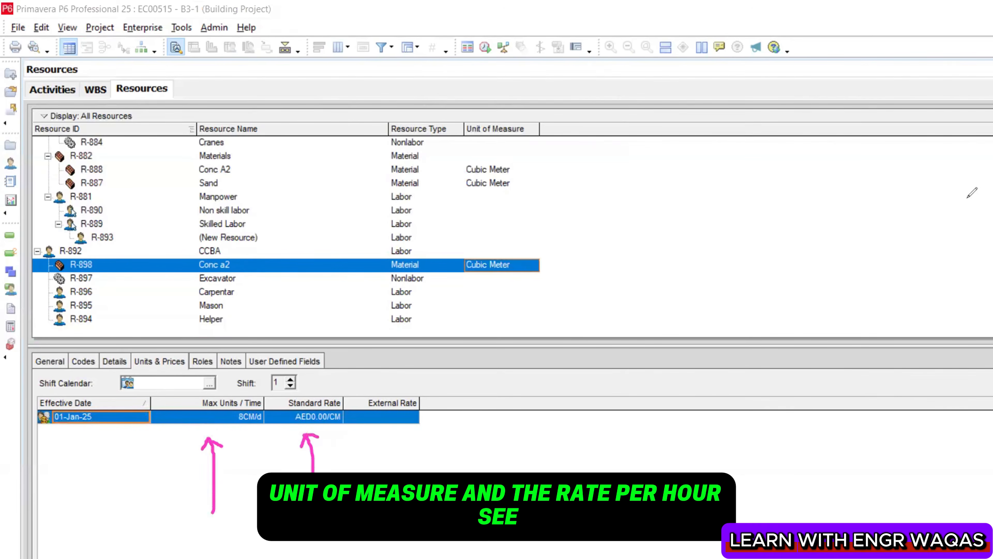
left_click(331, 423)
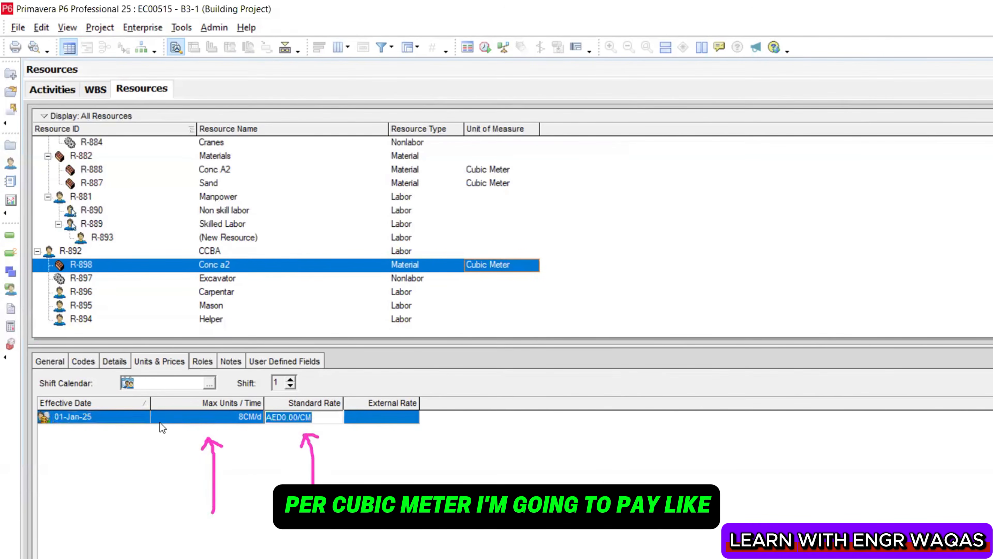
type("200")
key("Return")
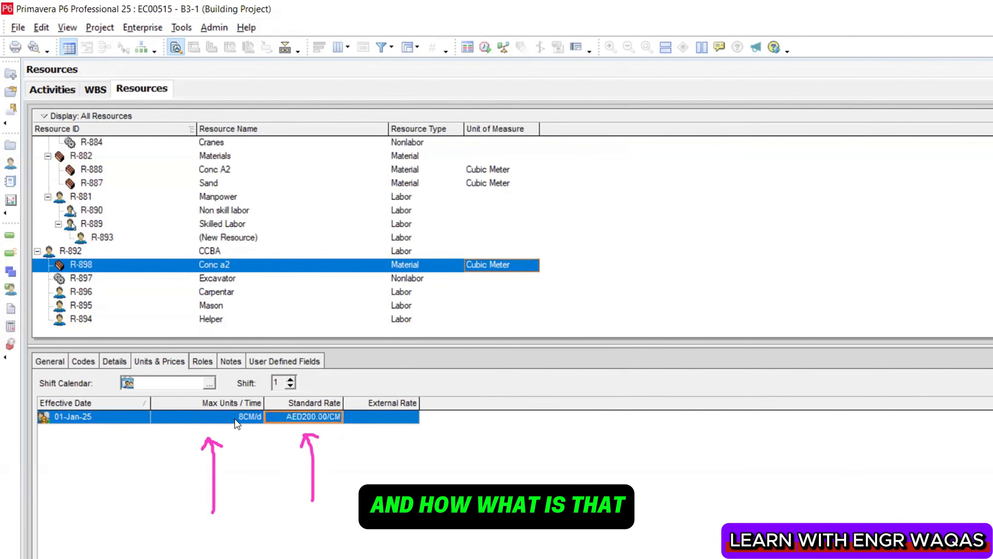
Set the standard rate of the Excavator resource under CCBA to AED100.00 per hour
left_click(237, 278)
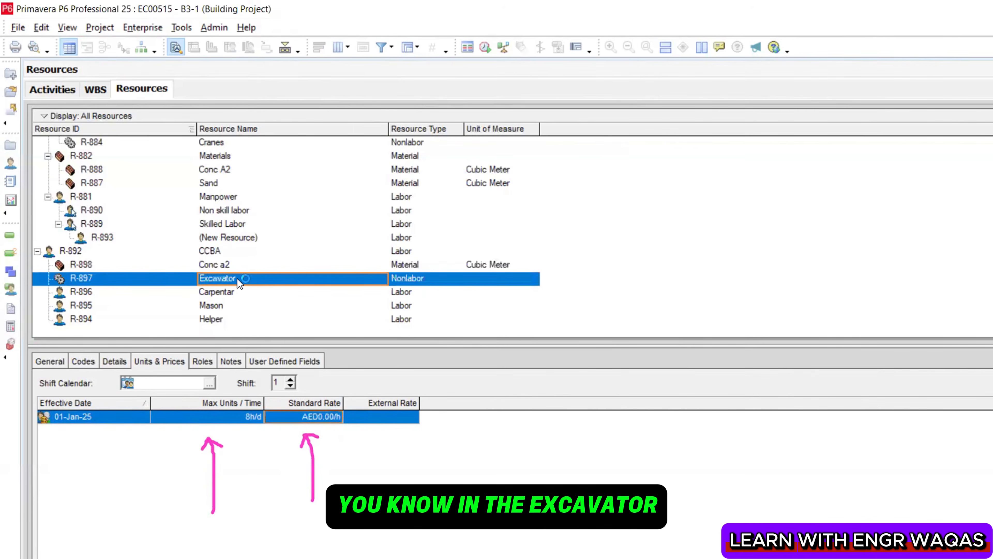
left_click(338, 417)
type("100")
key("Return")
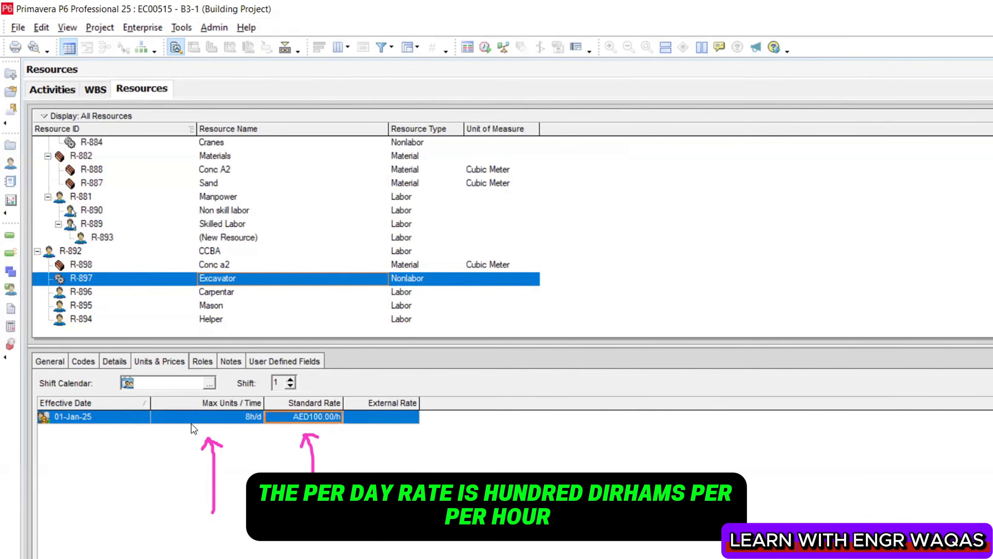
Set the Excavator's maximum units per time to 80 hours per day, based on 10 excavators working 8 hours each
left_click(231, 417)
left_click(231, 416)
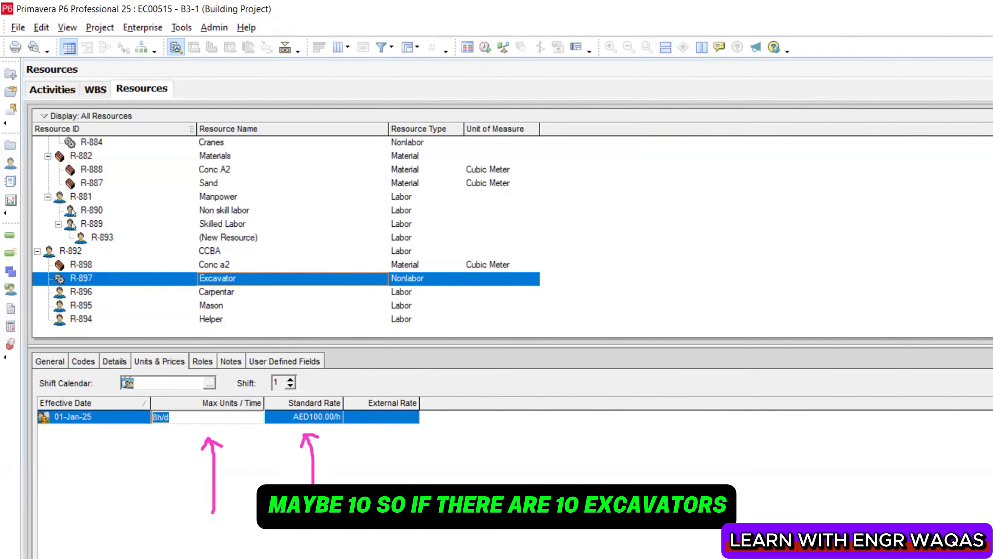
mouse_move(655, 261)
left_mouse_down()
mouse_move(656, 292)
mouse_move(665, 270)
left_mouse_up()
left_click_drag(726, 254, 704, 281)
left_click_drag(707, 262, 731, 286)
mouse_move(756, 250)
left_mouse_down()
mouse_move(760, 278)
mouse_move(749, 262)
mouse_move(806, 252)
left_mouse_up()
left_click_drag(783, 276, 806, 271)
mouse_move(852, 240)
left_mouse_down()
mouse_move(865, 255)
mouse_move(880, 250)
left_mouse_up()
left_click_drag(890, 193, 908, 200)
mouse_move(848, 188)
left_mouse_down()
mouse_move(927, 204)
mouse_move(860, 187)
left_mouse_up()
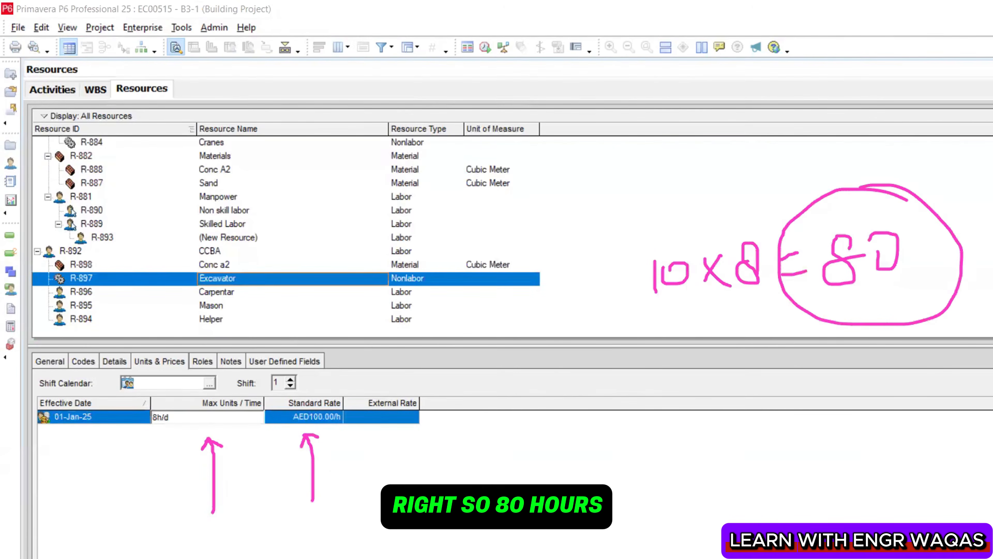
left_click(154, 417)
type("80")
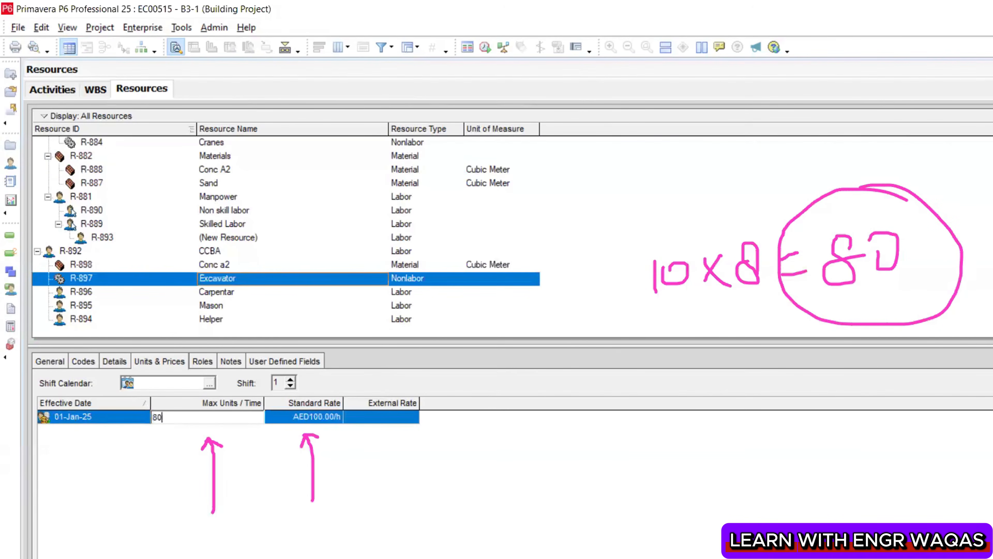
key("Return")
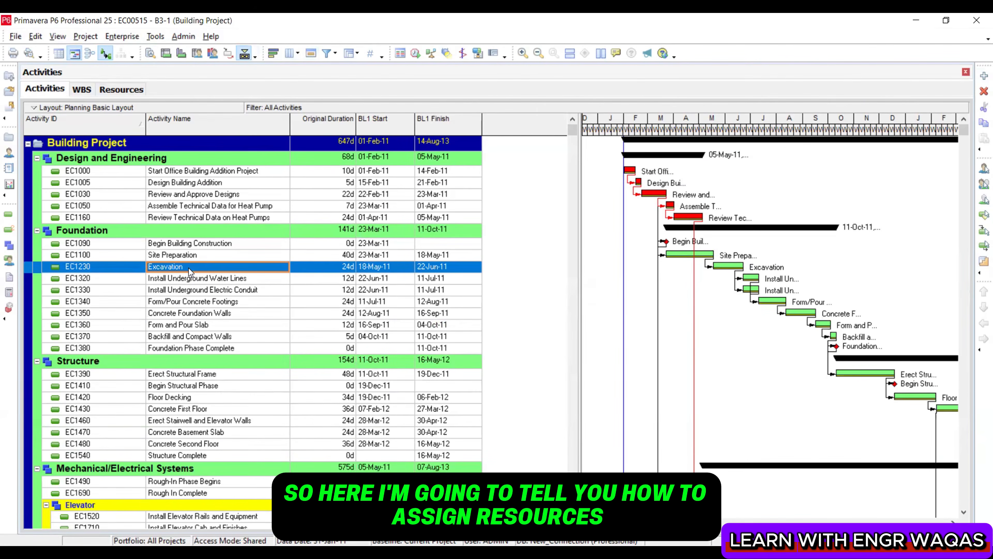
Return to the activities and assign the CCBA resources Excavator and Helper to the Excavation activity EC1230
left_click(115, 90)
left_click(45, 90)
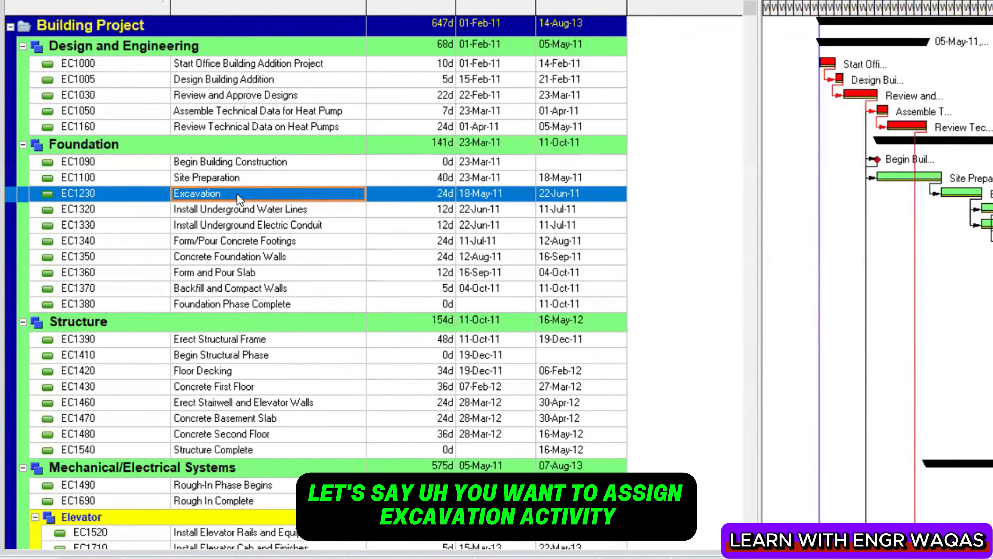
right_click(239, 197)
left_click(270, 138)
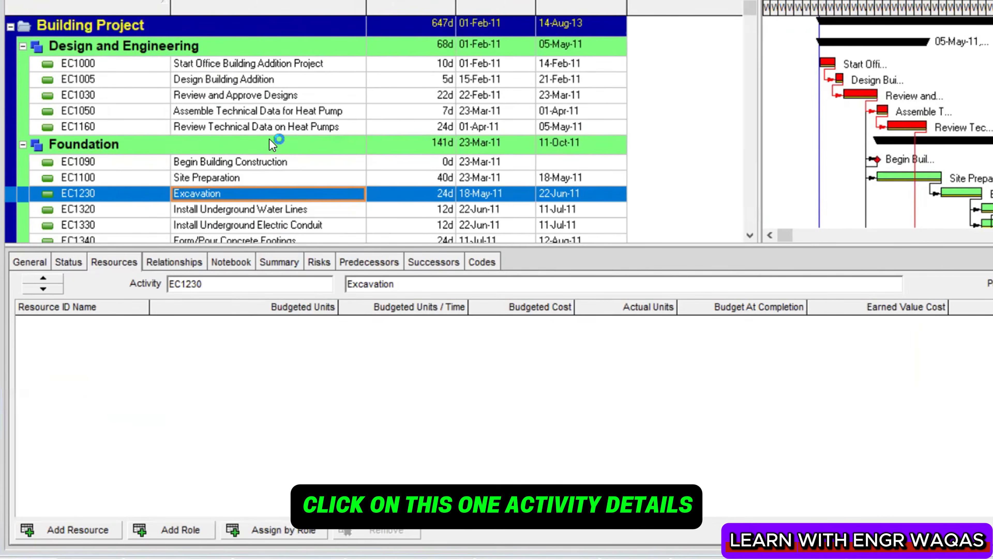
left_click(94, 527)
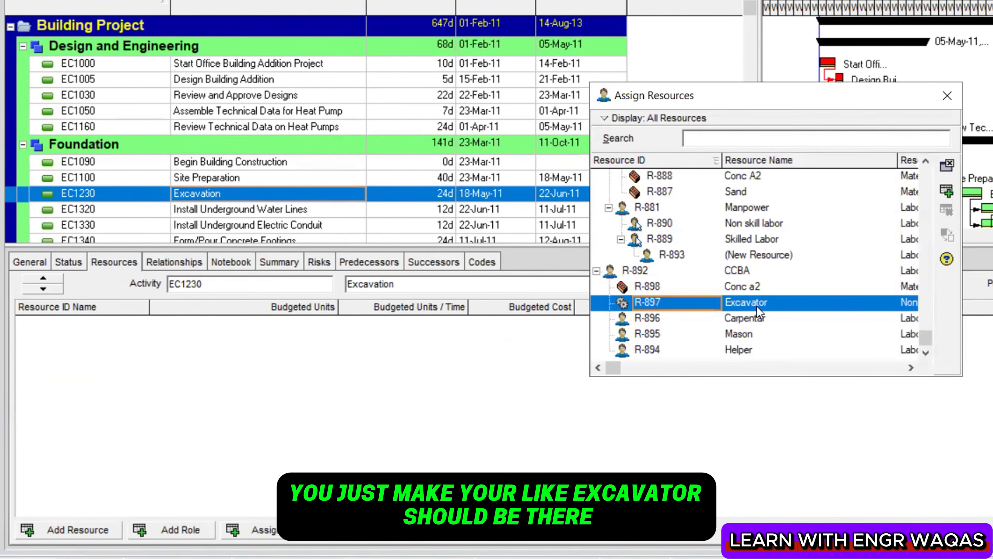
left_click(946, 191)
left_click(755, 348)
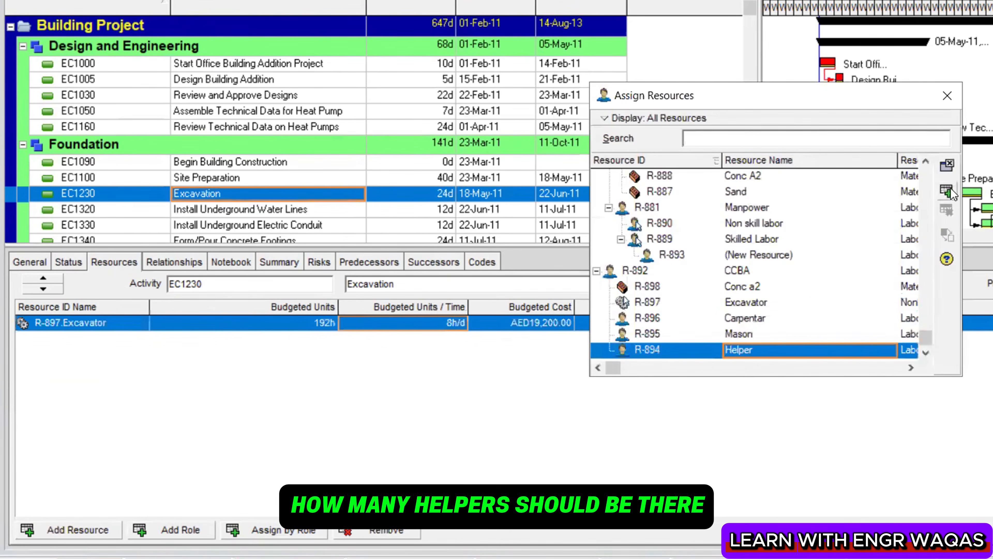
left_click(947, 191)
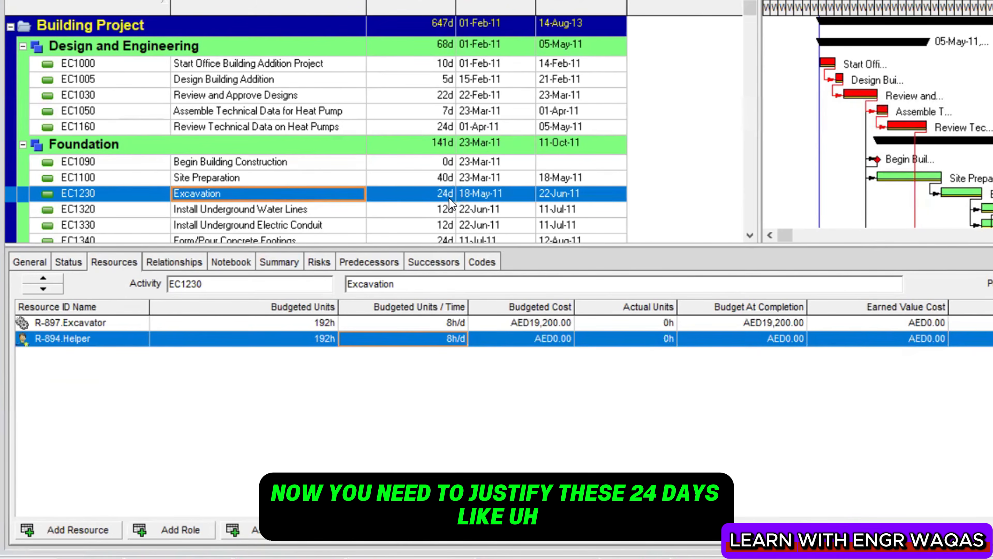
Set the budgeted units per time on the Excavation activity to 30h/d for Excavator and 100h/d for Helper
left_click(434, 323)
left_click(433, 323)
left_click_drag(434, 323, 299, 326)
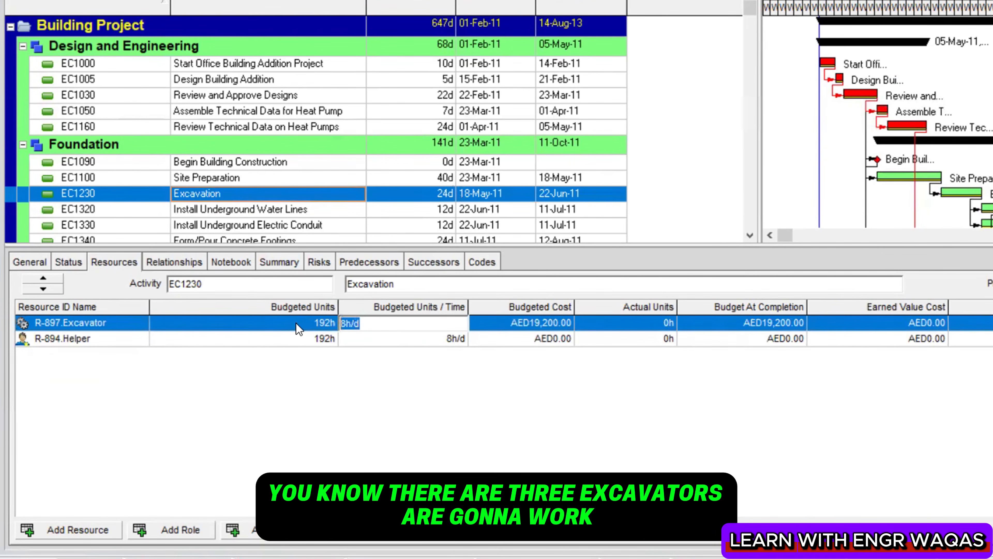
type("30")
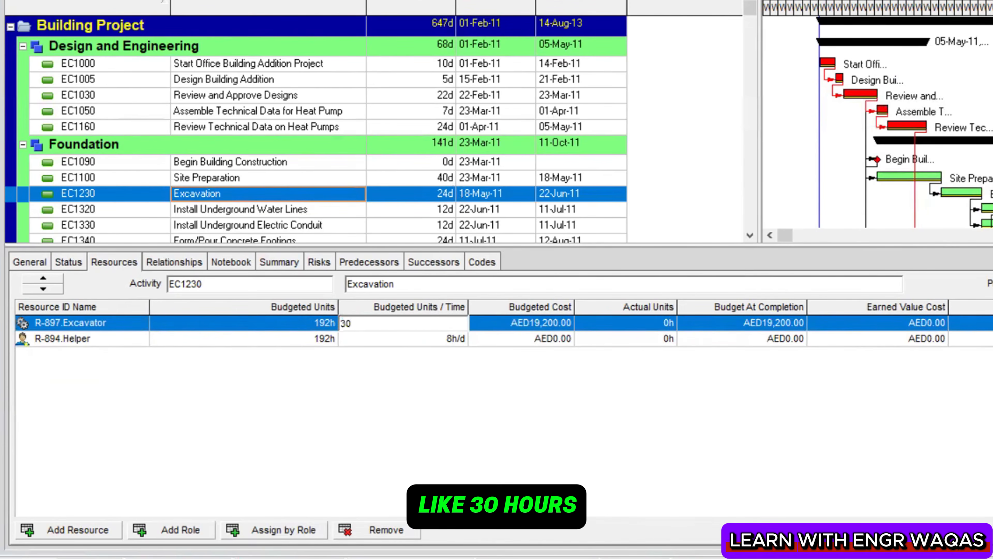
left_click(408, 338)
left_click(437, 341)
type("100")
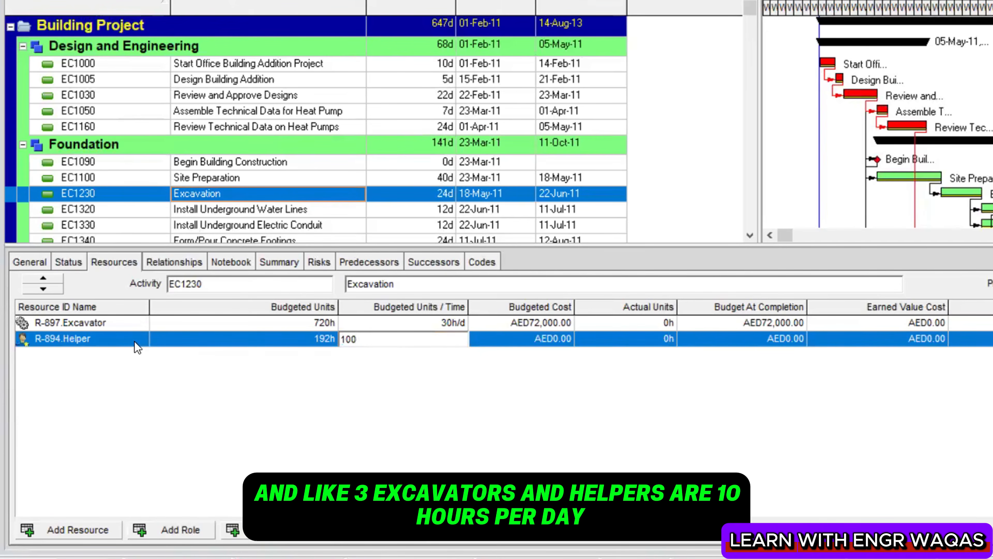
key("Return")
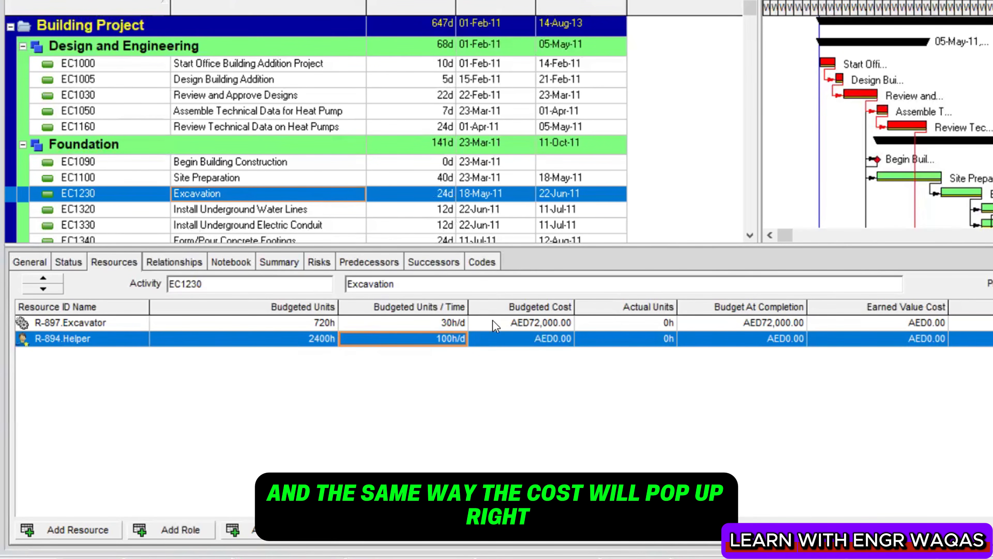
Go back to the resource list and set the Helper's standard rate to AED5.00 per hour
left_click(560, 344)
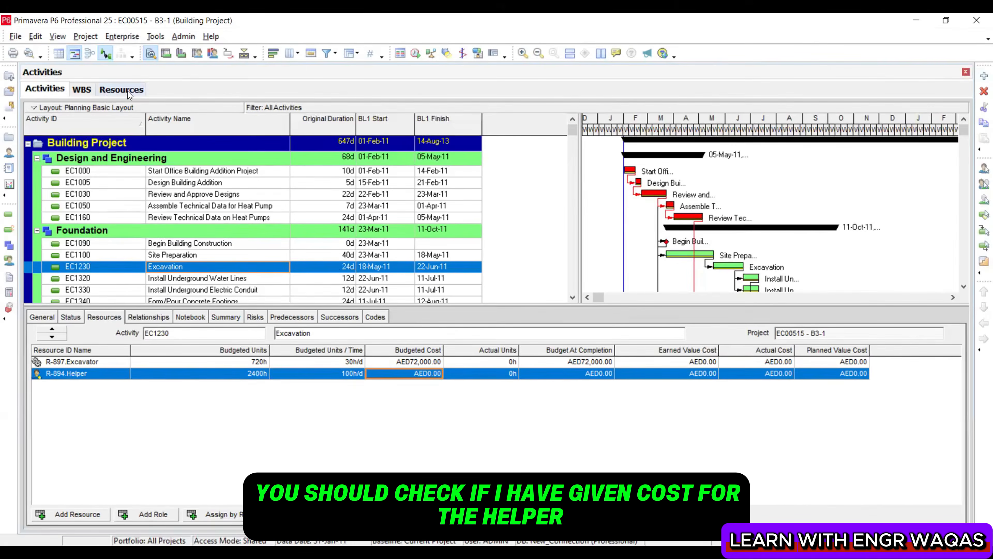
left_click(124, 90)
left_click(195, 286)
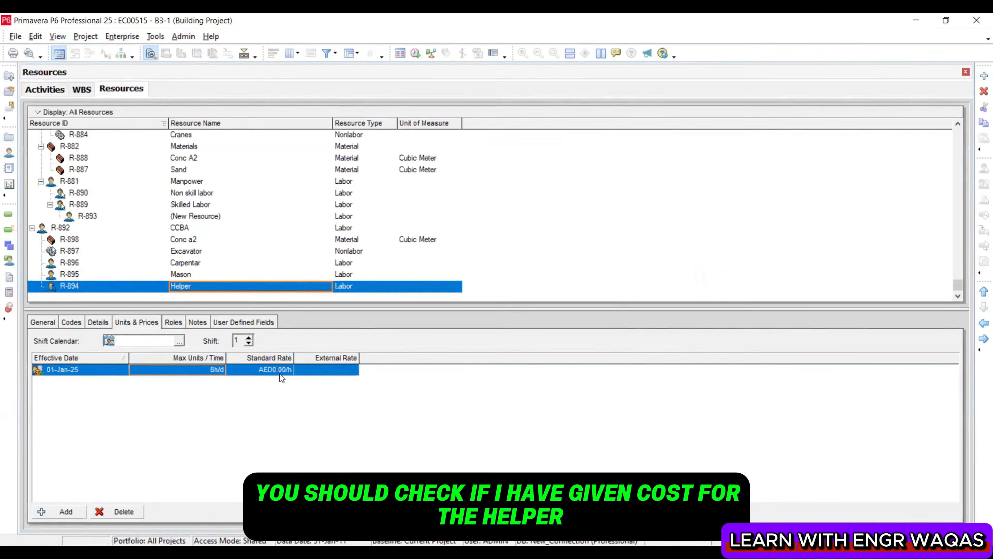
left_click(285, 371)
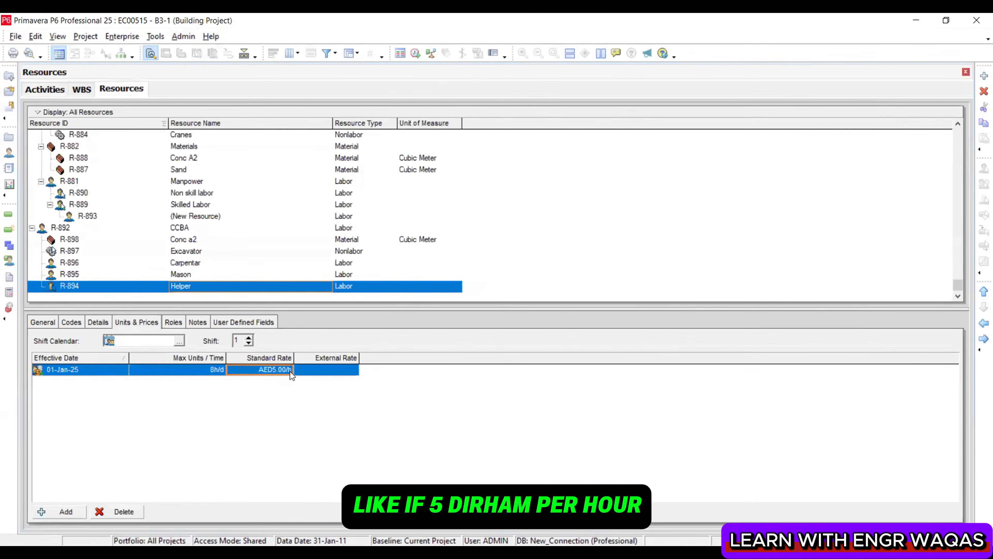
Return to the activities and recalculate the assignment costs with overtime factor synchronization enabled
left_click(30, 92)
left_click(480, 313)
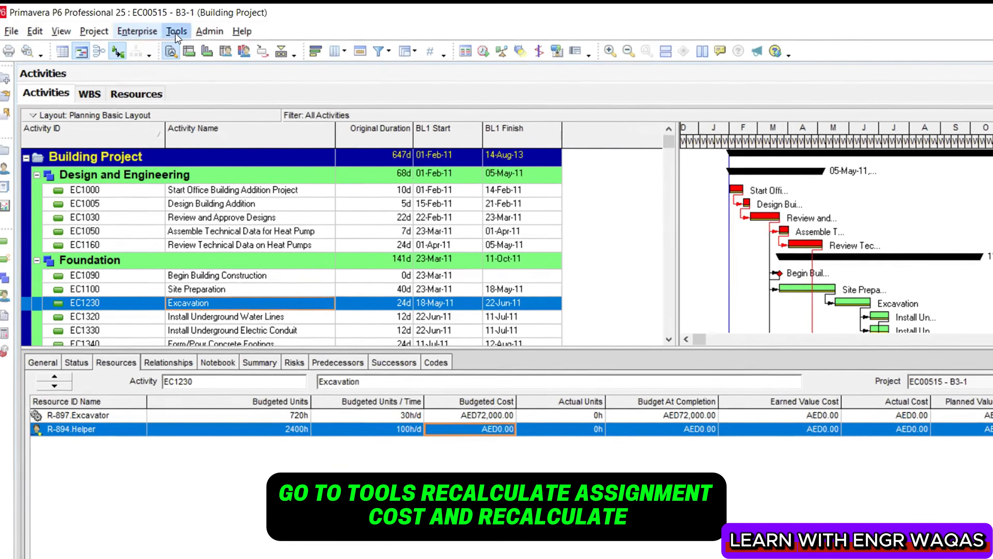
left_click(156, 36)
left_click(244, 87)
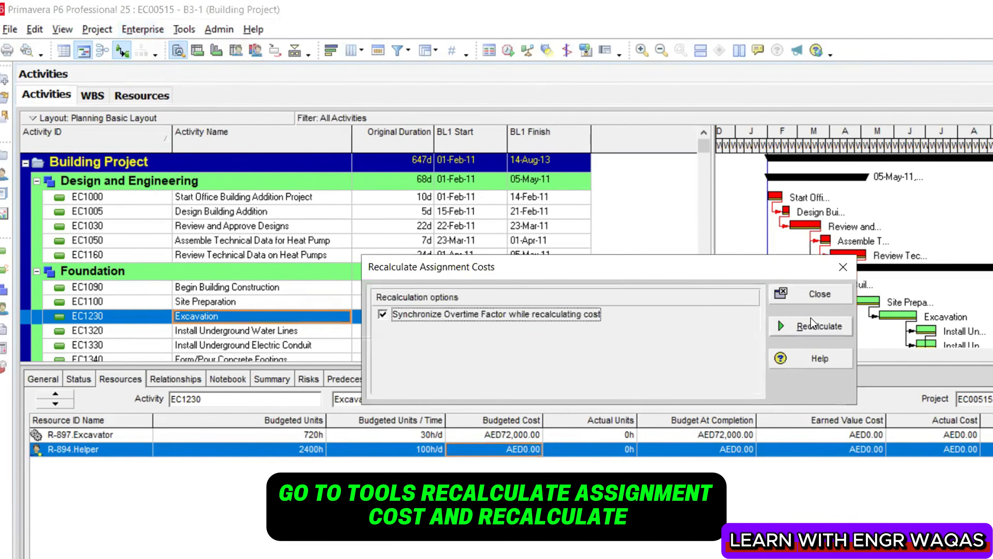
left_click(812, 324)
left_click(613, 358)
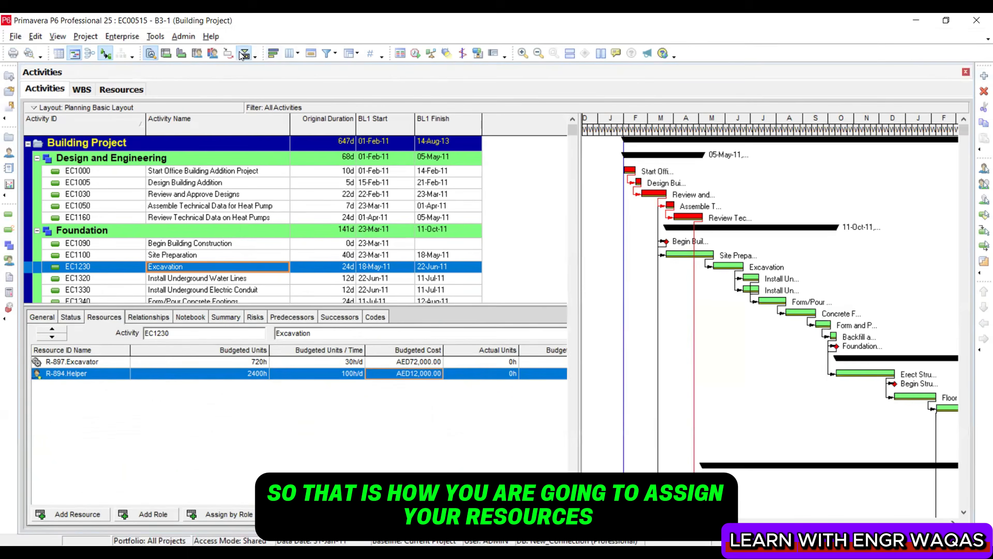
Hide the activity details and look through the Building Project activity list
left_click(243, 55)
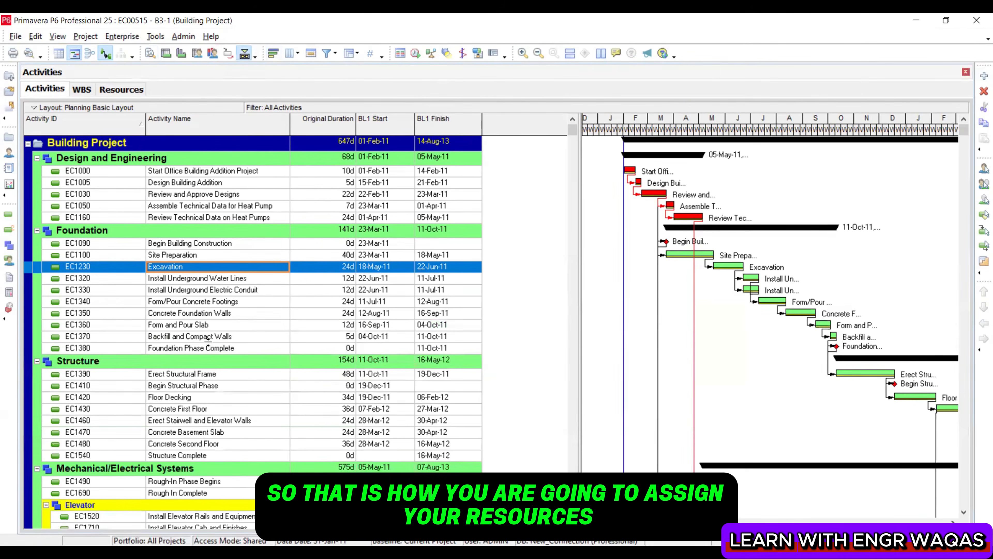
scroll(422, 409, "down", 3)
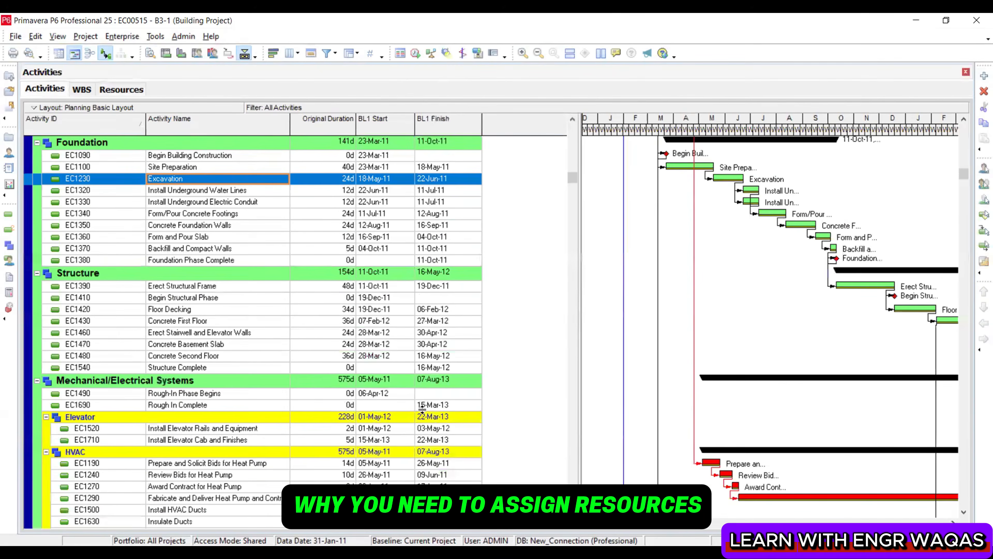
scroll(422, 409, "down", 1)
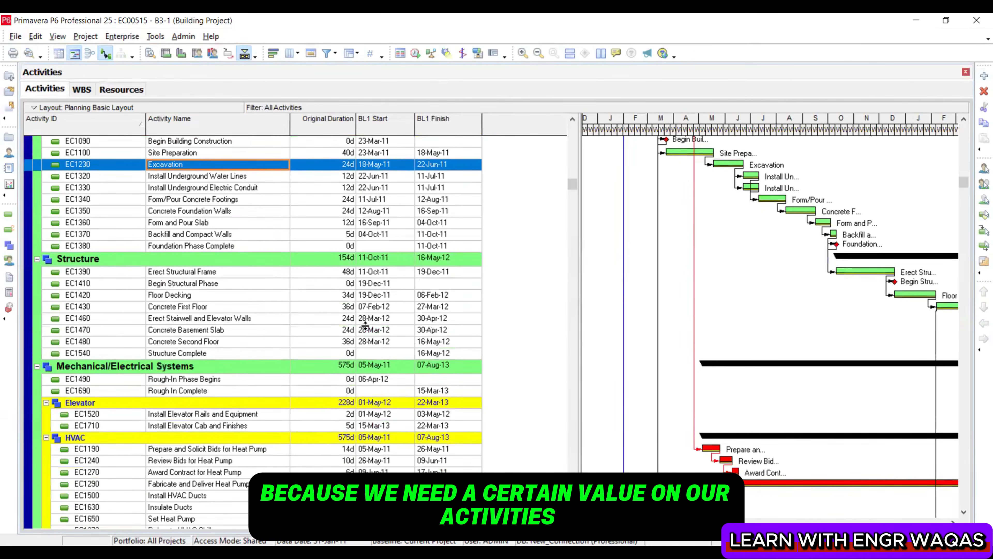
scroll(365, 326, "up", 2)
scroll(366, 326, "up", 1)
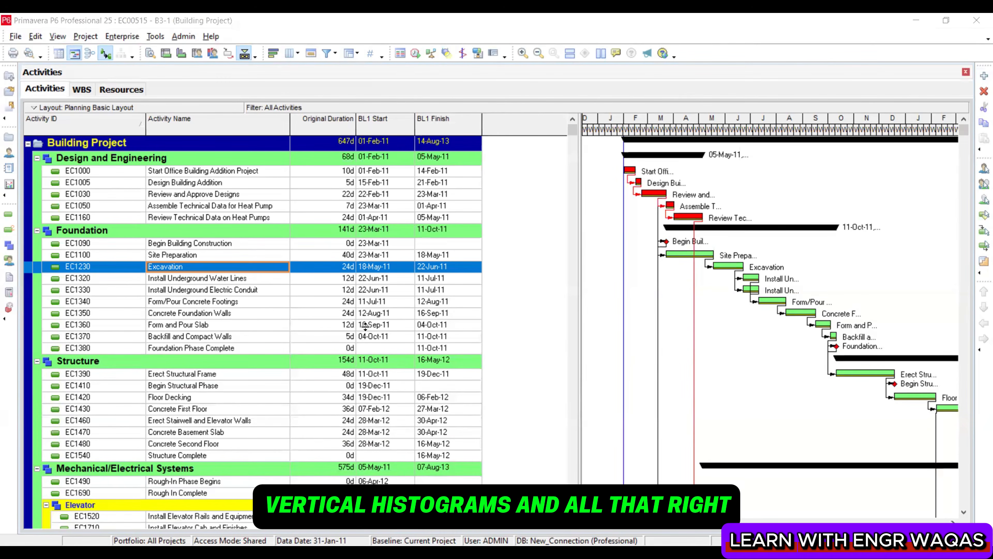
Show the Activity Usage Profile below the activities, widen the chart area, expand its timescale to weeks, and open the profile's options
left_click(57, 36)
mouse_move(111, 71)
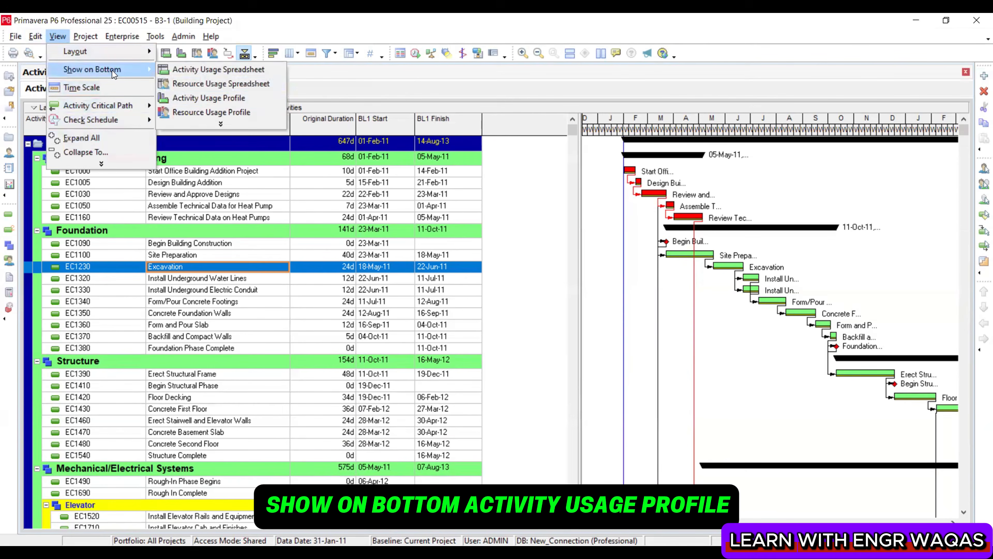
left_click(230, 98)
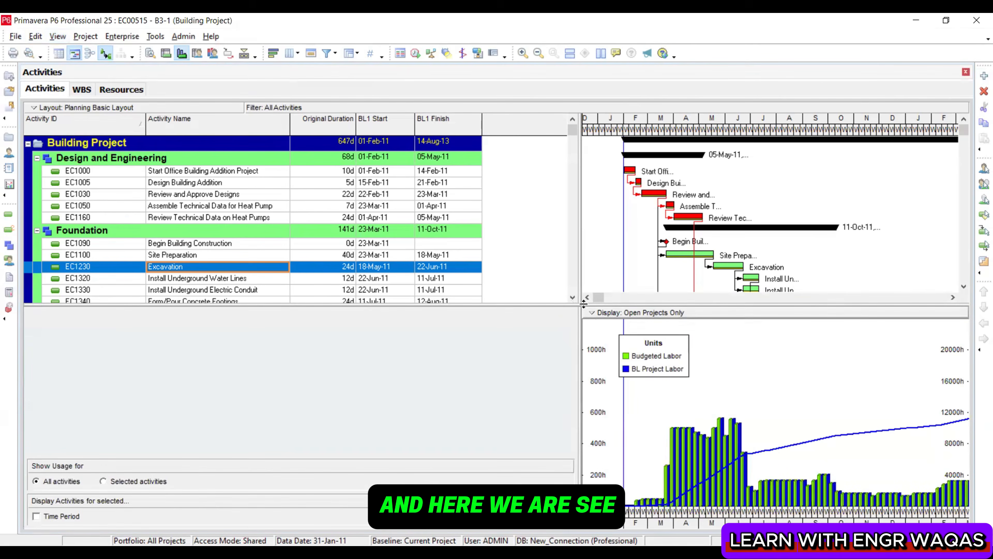
left_click_drag(581, 286, 512, 285)
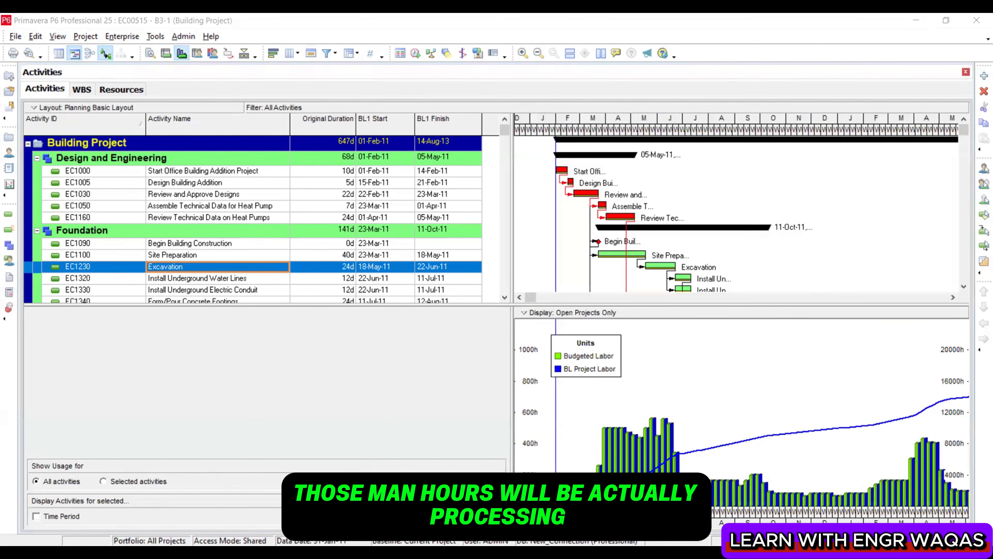
left_click_drag(587, 129, 850, 130)
left_click_drag(704, 524, 351, 525)
left_click_drag(658, 512, 819, 483)
right_click(673, 345)
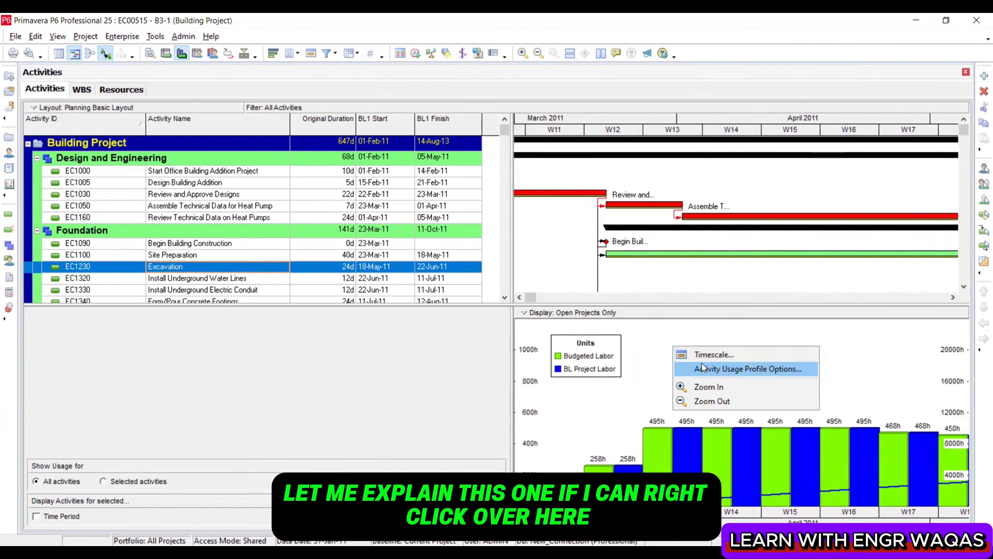
left_click(703, 368)
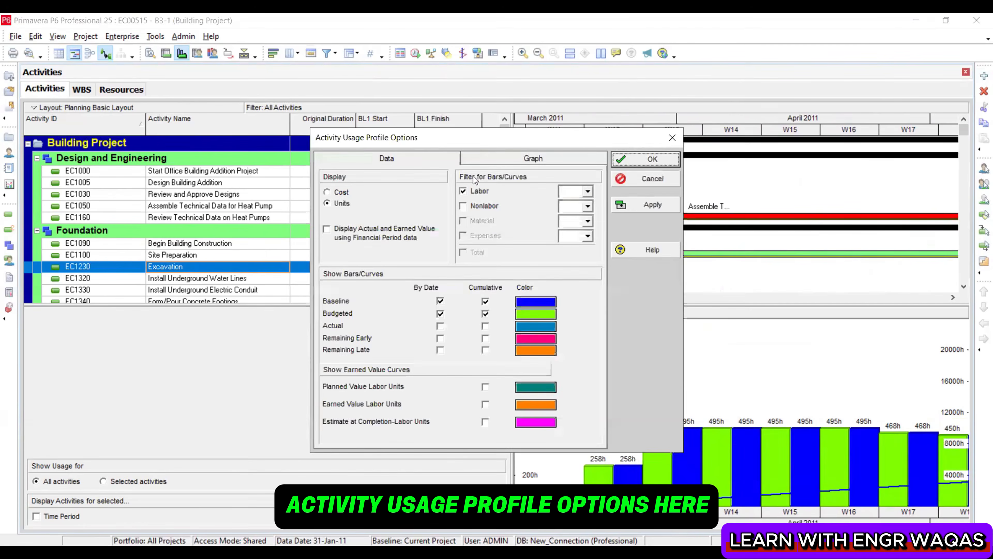
Apply major and minor vertical lines and solid horizontal lines to the usage profile graph
left_click(520, 159)
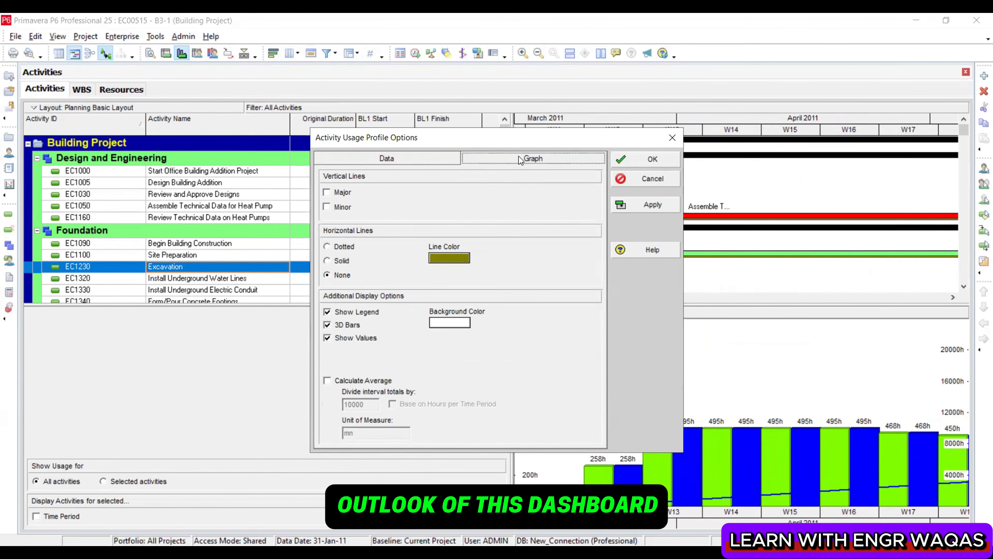
left_click(351, 194)
left_click(343, 207)
left_click(344, 246)
left_click(342, 260)
left_click(648, 206)
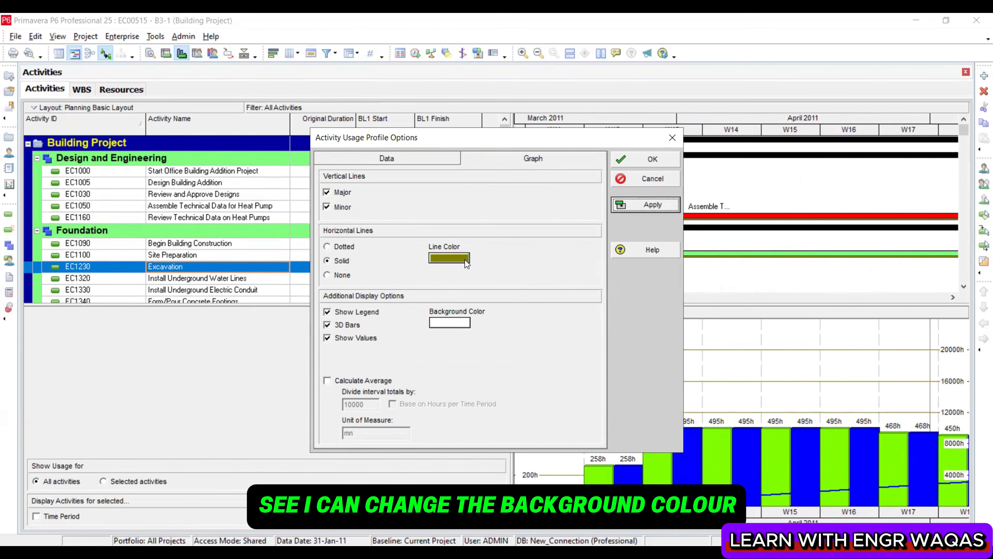
Set the usage profile's background color to orange and apply it
left_click(456, 324)
left_click(454, 211)
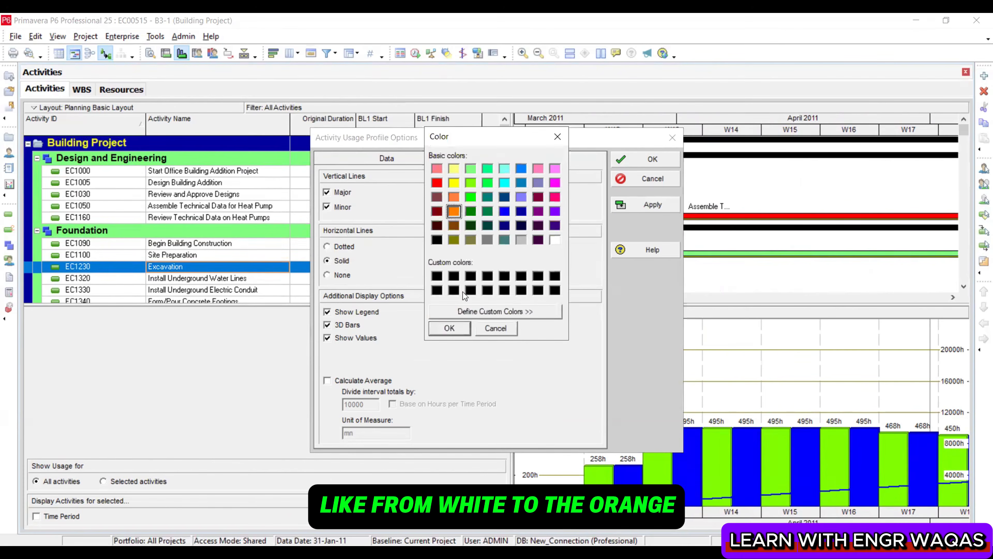
left_click(449, 329)
left_click(652, 206)
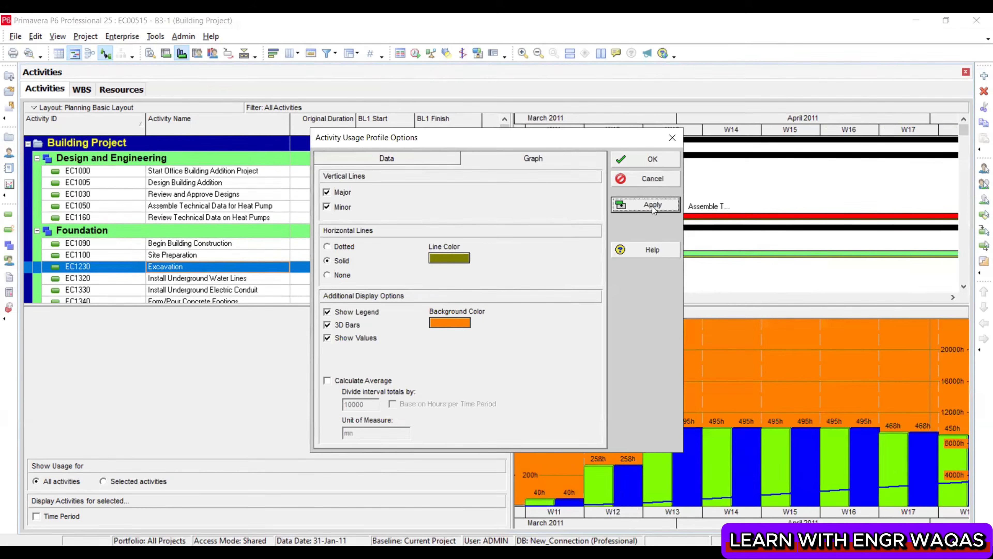
Restore the white graph background and turn off the major, minor and horizontal lines
left_click(438, 323)
left_click(553, 240)
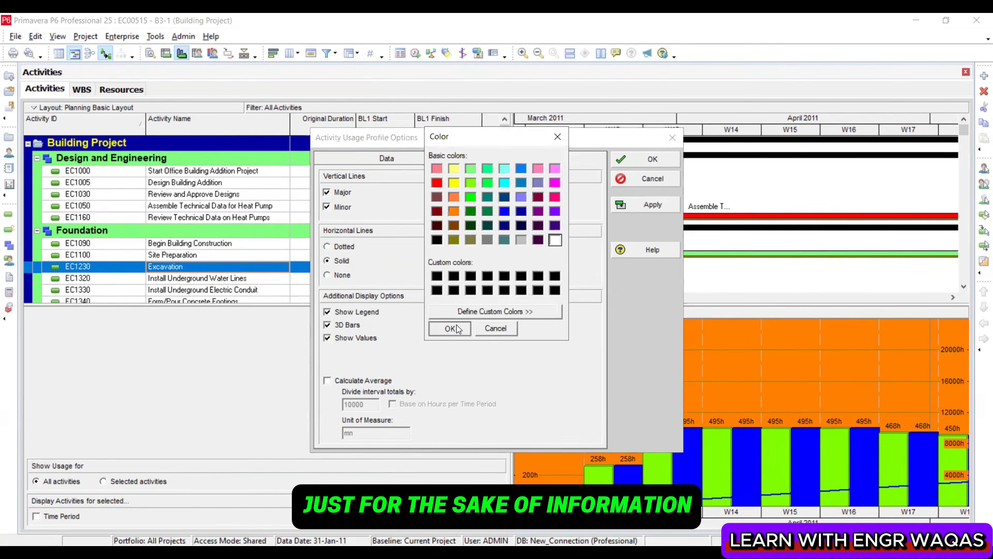
left_click(450, 328)
left_click(341, 192)
left_click(341, 206)
left_click(339, 275)
left_click(656, 198)
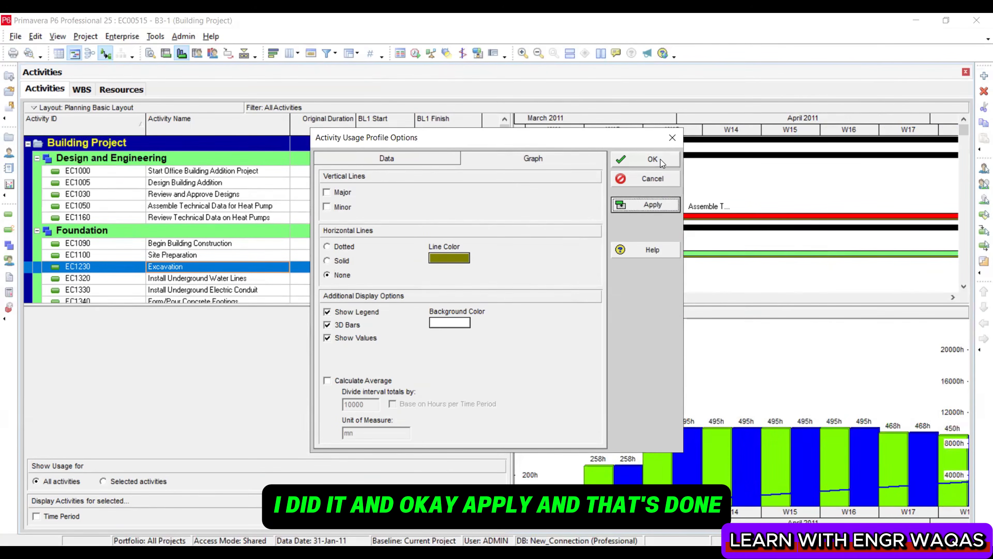
Set the usage profile data to Cost and filter its bars and curves to Total only
left_click(399, 157)
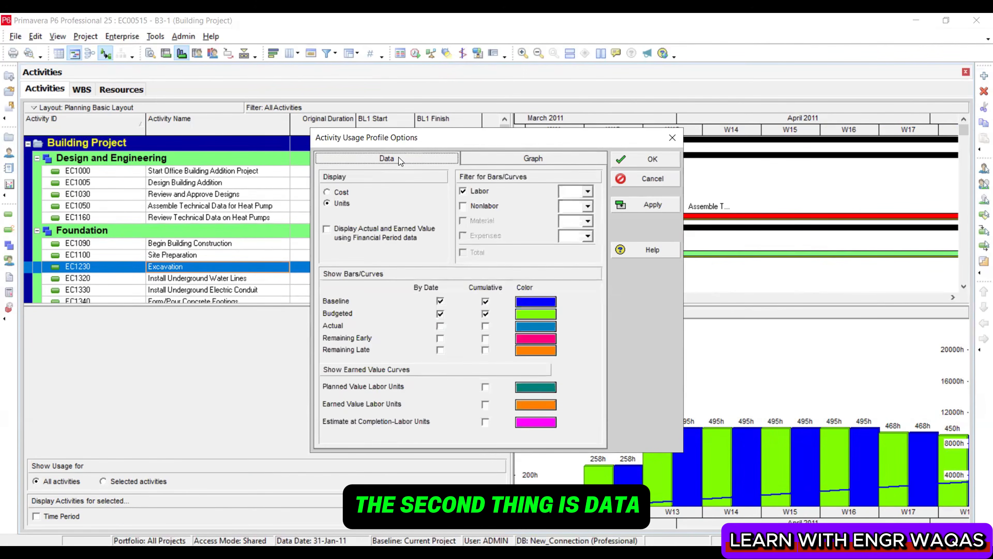
left_click(341, 192)
left_click(341, 203)
left_click(341, 192)
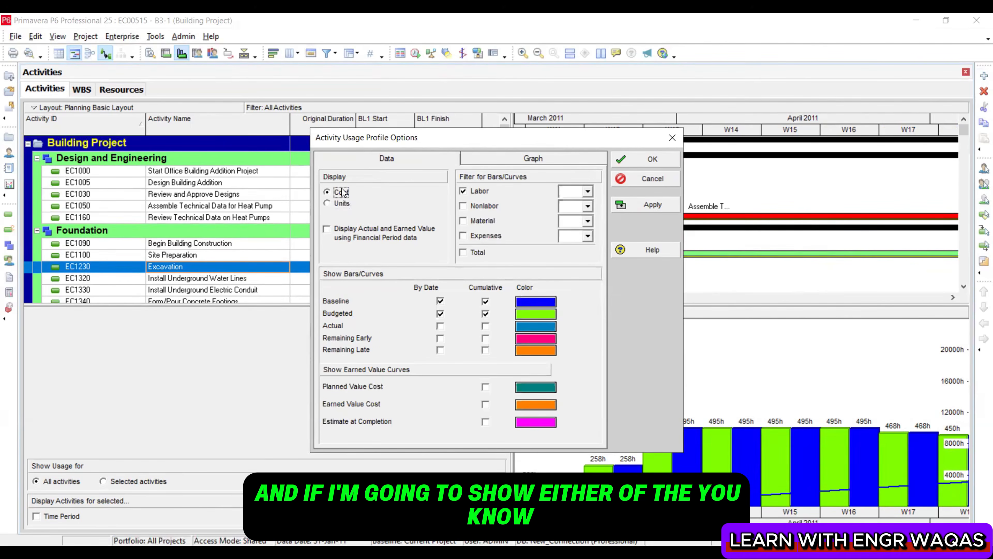
left_click(342, 203)
left_click(341, 192)
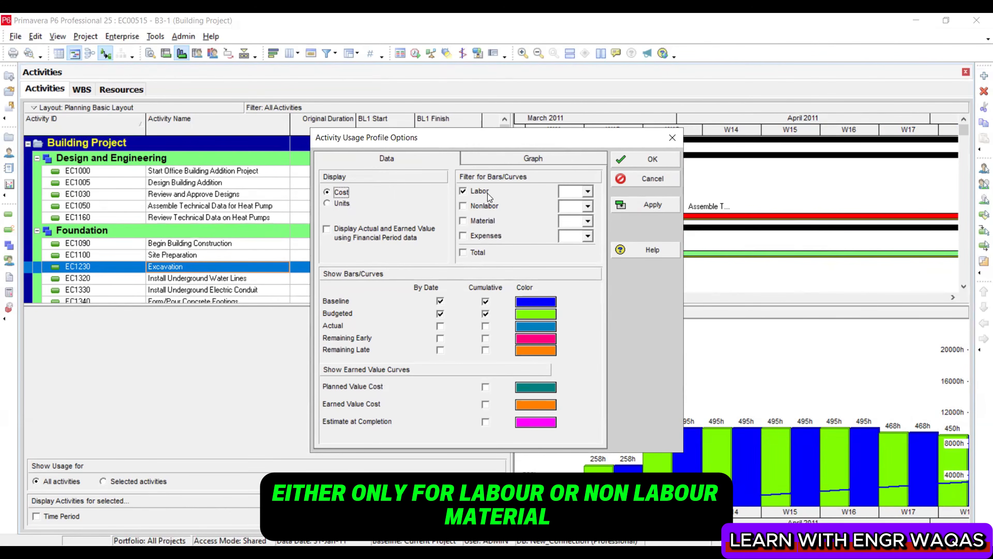
left_click(480, 207)
left_click(479, 191)
left_click(485, 221)
left_click(477, 254)
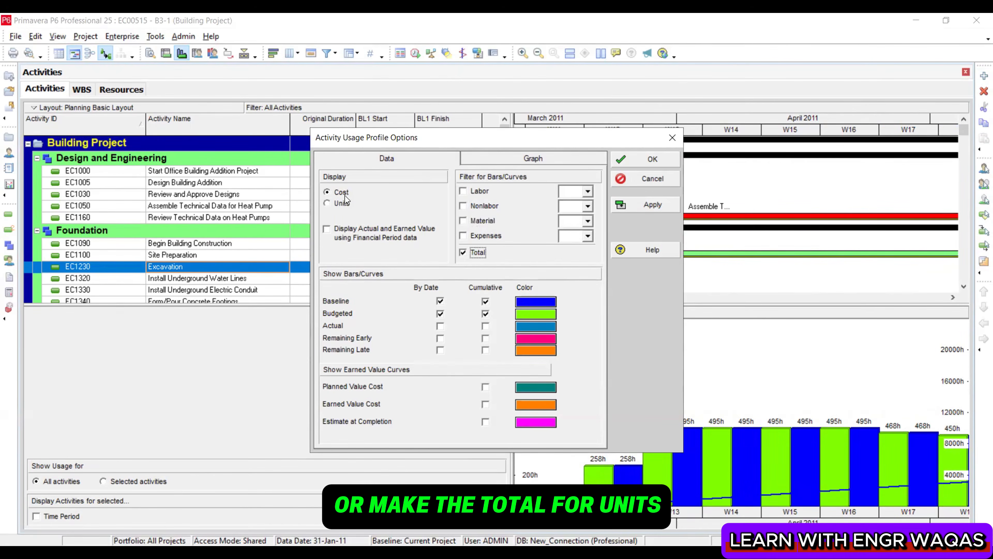
Display costs in the usage profile for Labor and Nonlabor, and close the options to view the weekly histogram
left_click(344, 203)
left_click(484, 207)
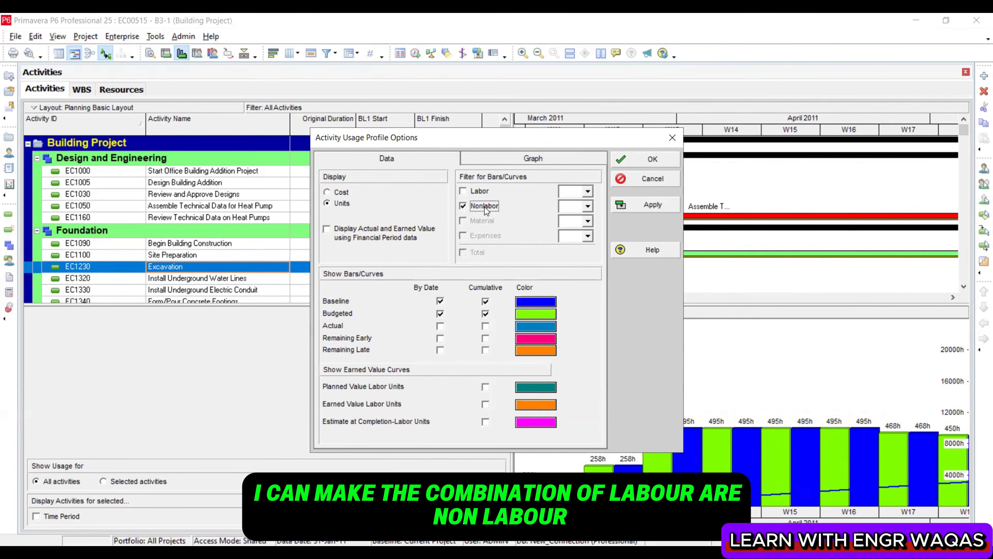
left_click(484, 196)
left_click(338, 192)
left_click(647, 209)
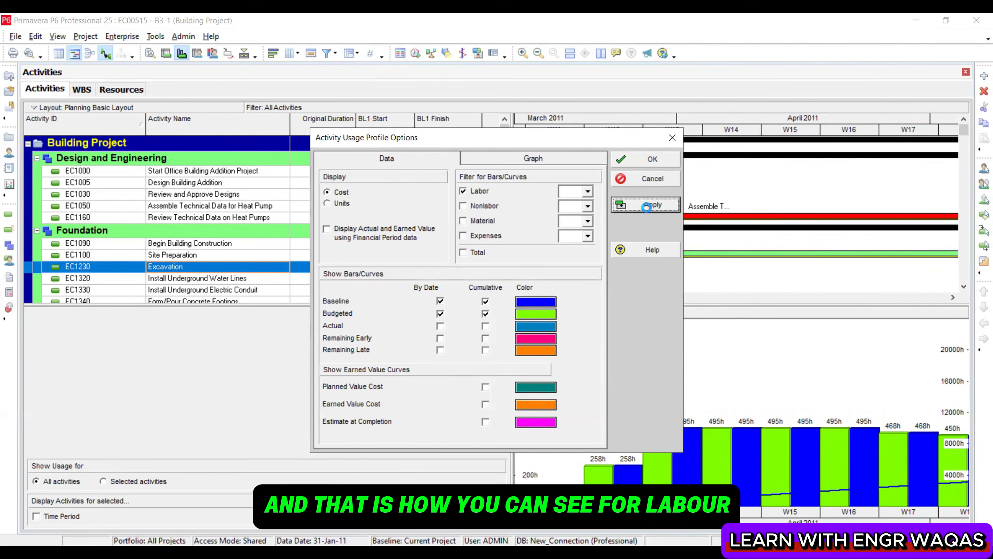
left_click(463, 206)
left_click(646, 205)
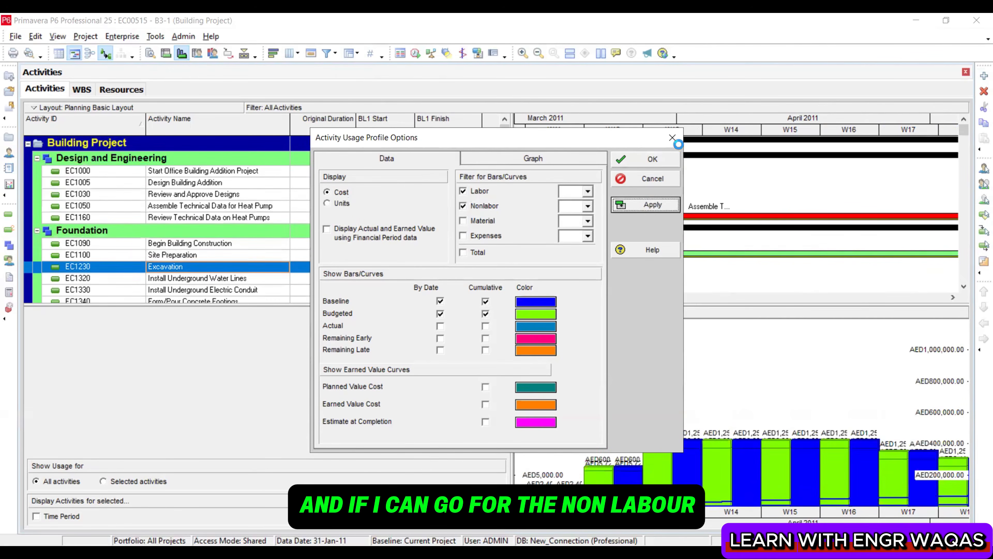
left_click(672, 137)
left_click_drag(781, 515, 682, 515)
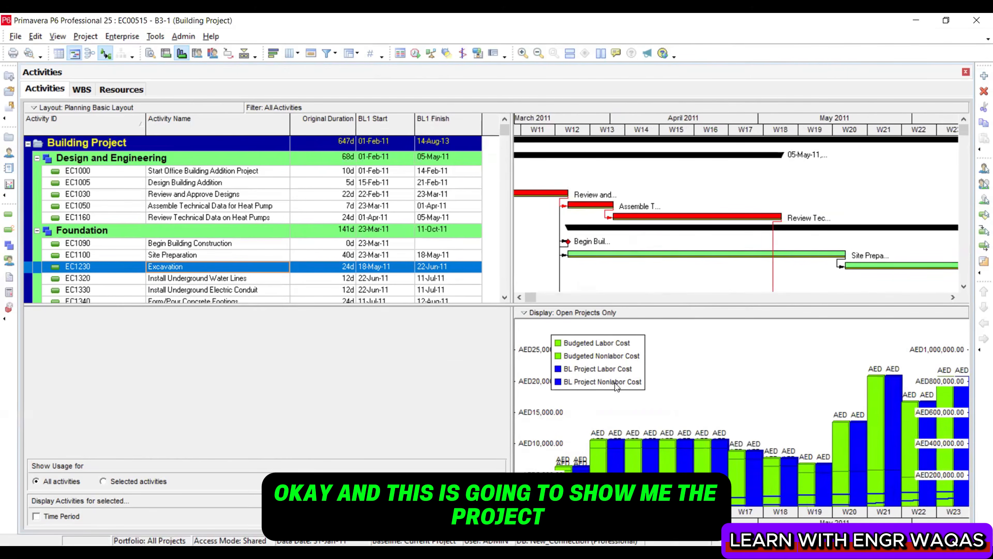
Filter the usage profile's bars and curves to Total cost only and apply it
right_click(670, 330)
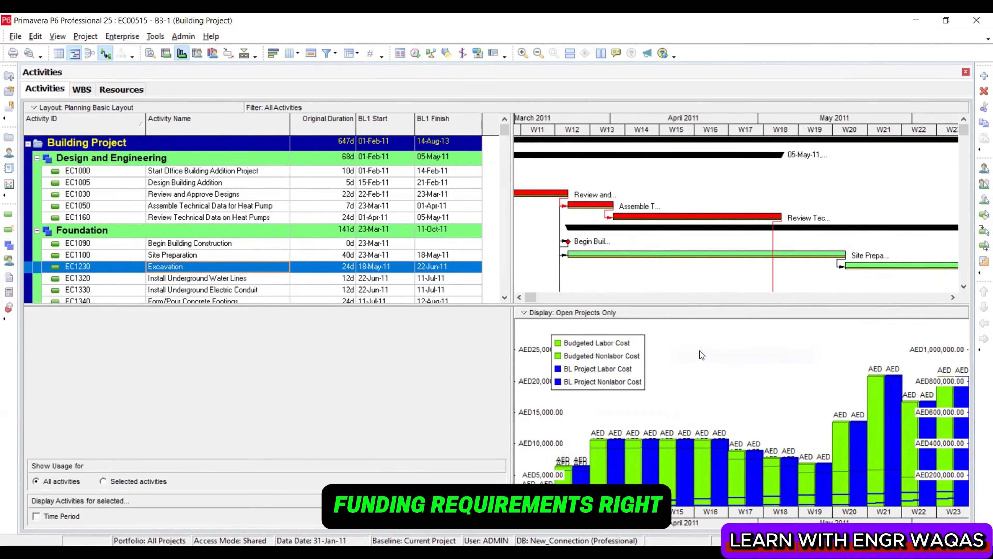
left_click(700, 352)
left_click(483, 254)
left_click(651, 204)
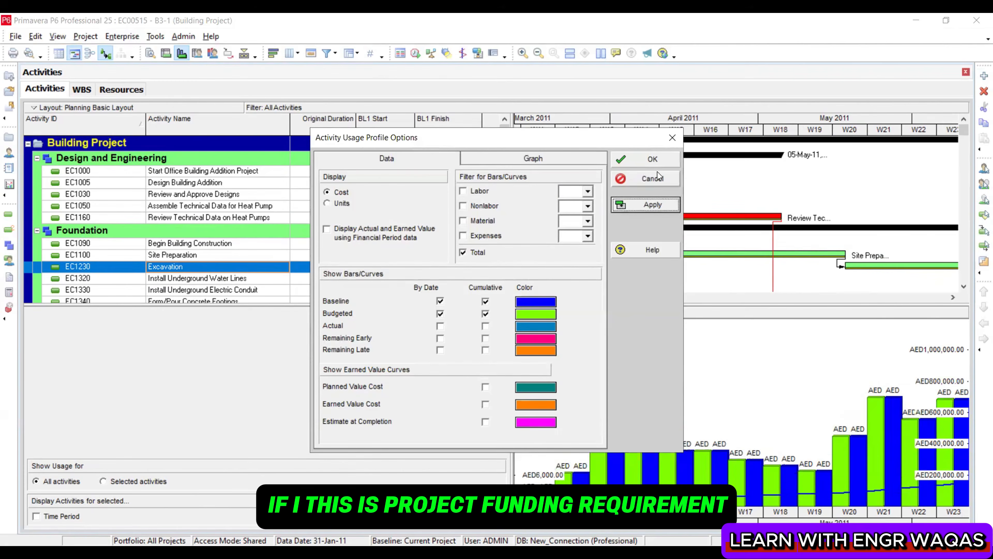
Turn off the Budgeted bars and curve and the Baseline by-date bars, leaving only the cumulative Baseline S-curve across a compressed timescale
left_click(485, 313)
left_click(440, 314)
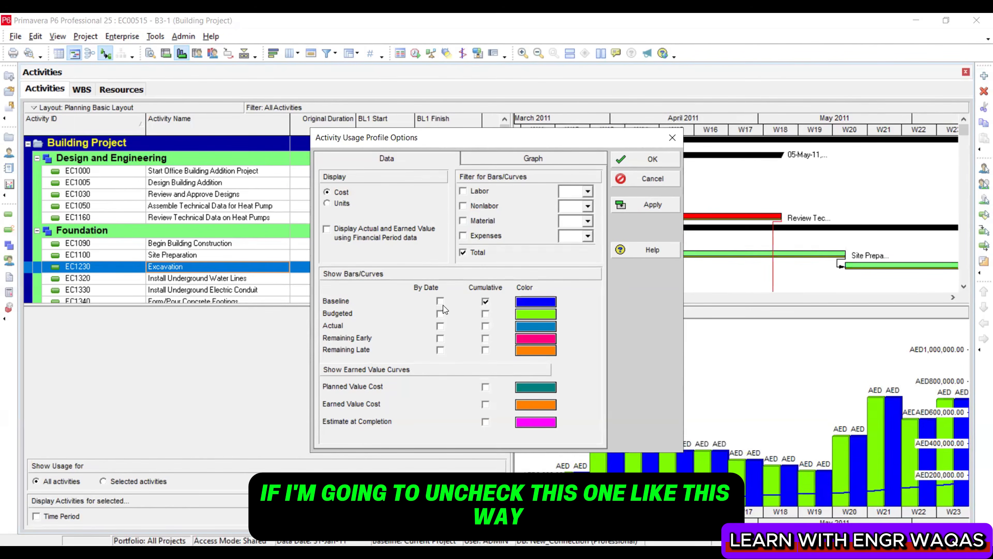
left_click(668, 206)
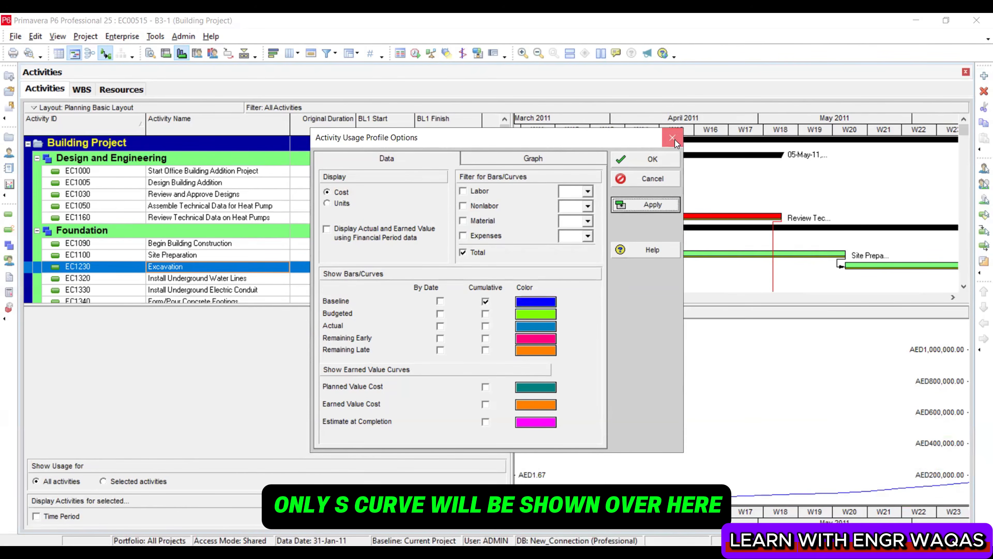
left_click(672, 138)
mouse_move(681, 512)
left_mouse_down()
mouse_move(559, 512)
mouse_move(675, 511)
mouse_move(663, 511)
left_mouse_up()
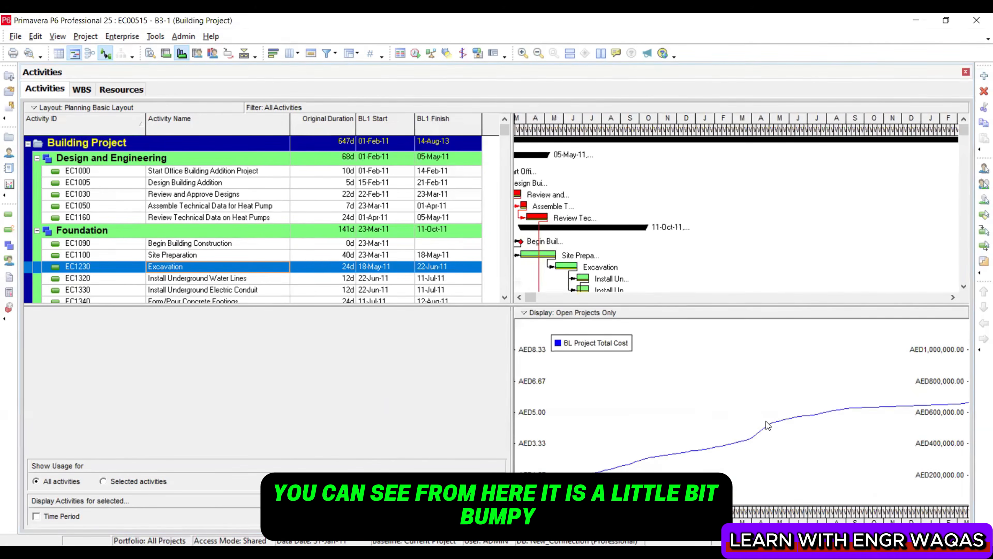
Check the period and cumulative cost for Week #12 (Mar 19) on the S-curve, and close the details
double_click(744, 440)
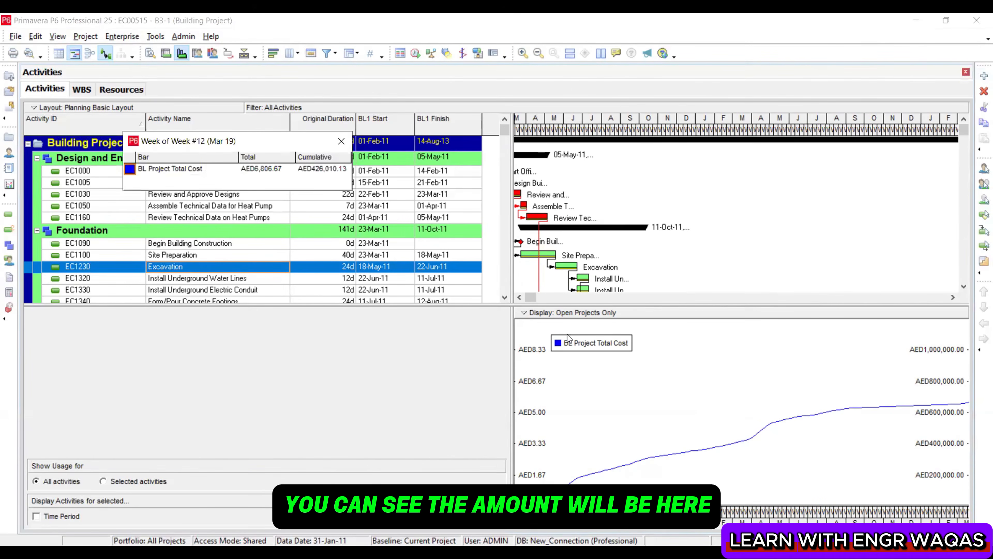
left_click_drag(280, 142, 567, 334)
left_click(625, 336)
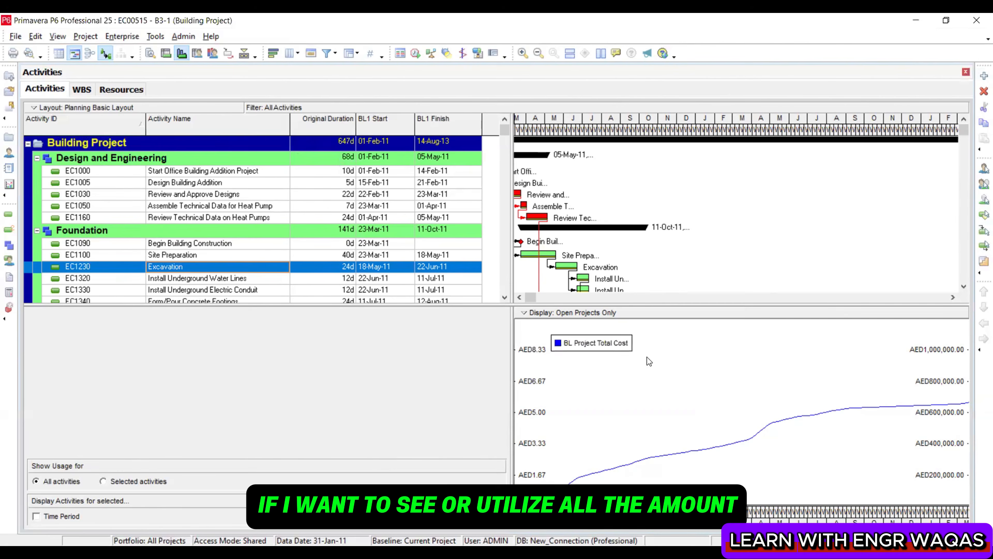
Show the Activity Usage Spreadsheet below the activities and widen its timescale to display weekly columns from February 2011
left_click(61, 36)
mouse_move(90, 70)
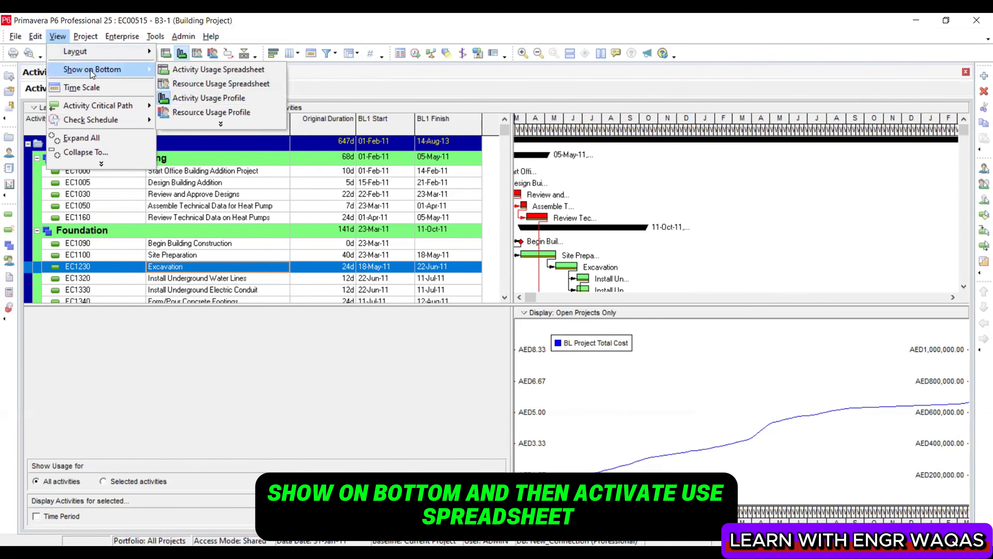
left_click(218, 73)
left_click_drag(678, 324, 789, 322)
left_click_drag(724, 324, 690, 323)
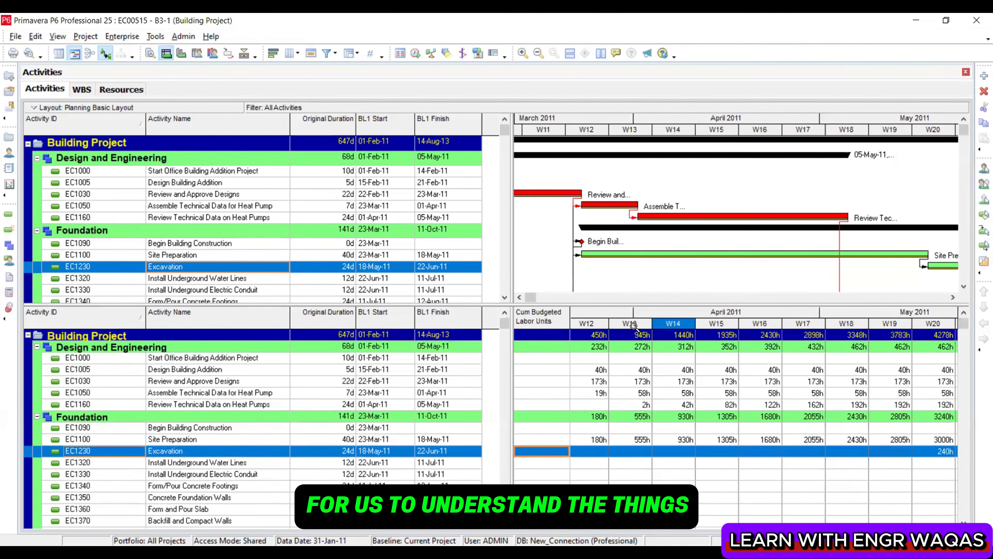
left_click_drag(599, 325, 826, 324)
left_click(674, 338)
right_click(673, 338)
left_click(711, 361)
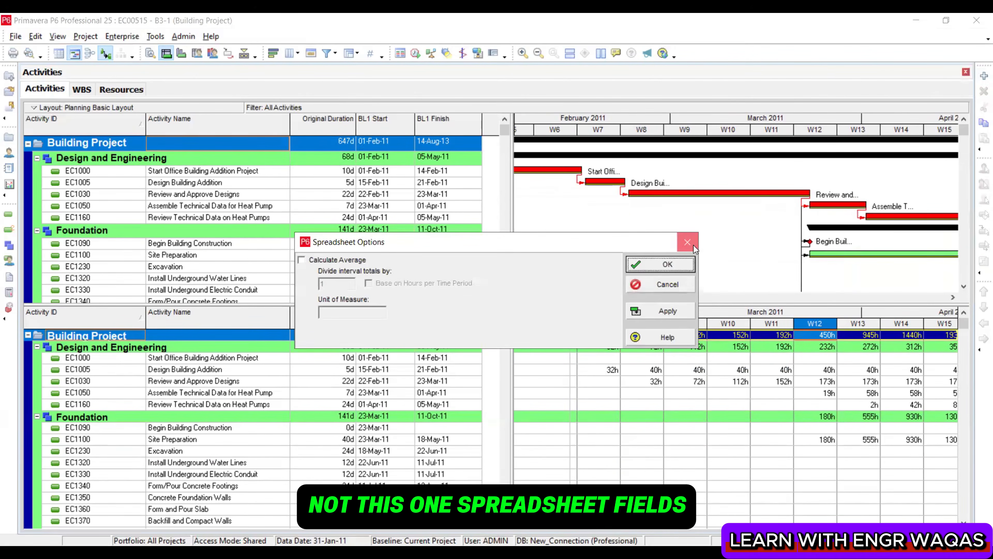
left_click(694, 245)
Open the Activity Usage Spreadsheet's field selection and expand the available Time Interval cost fields
left_click(691, 382)
right_click(691, 383)
left_click(732, 455)
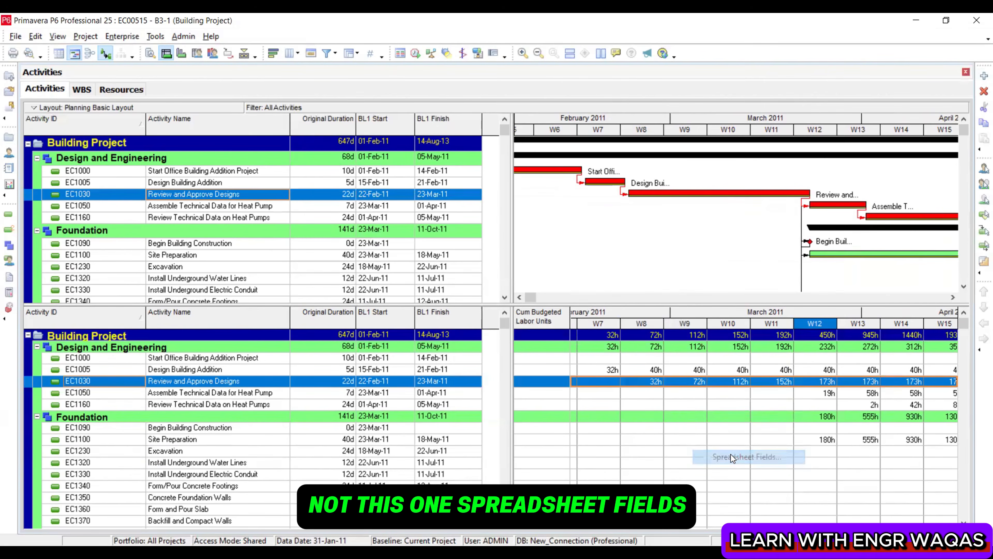
left_click(292, 202)
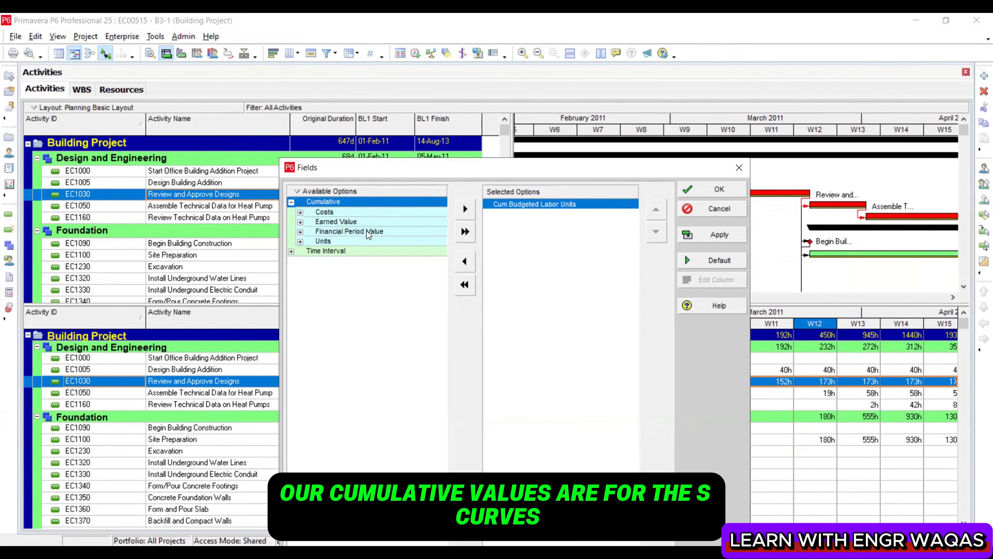
left_click(292, 251)
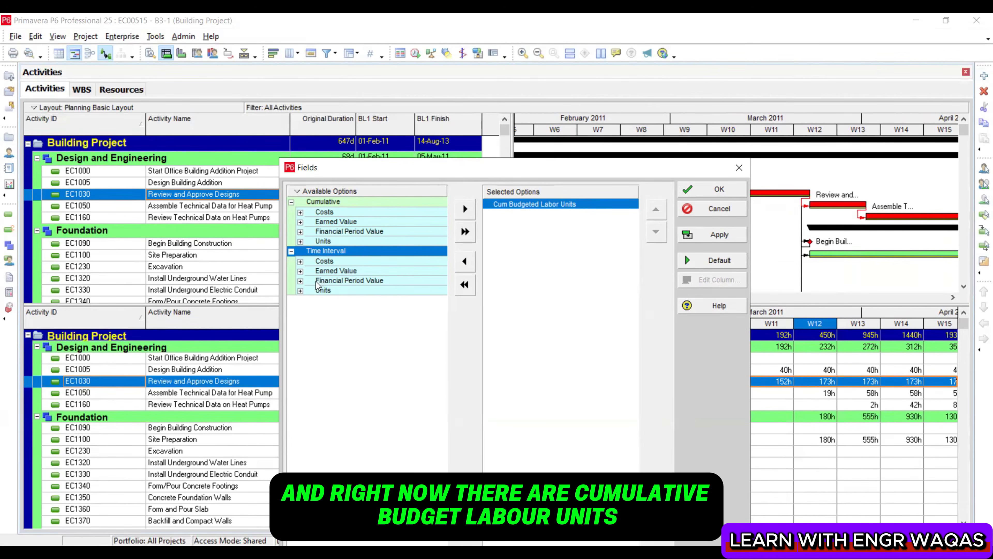
left_click(301, 262)
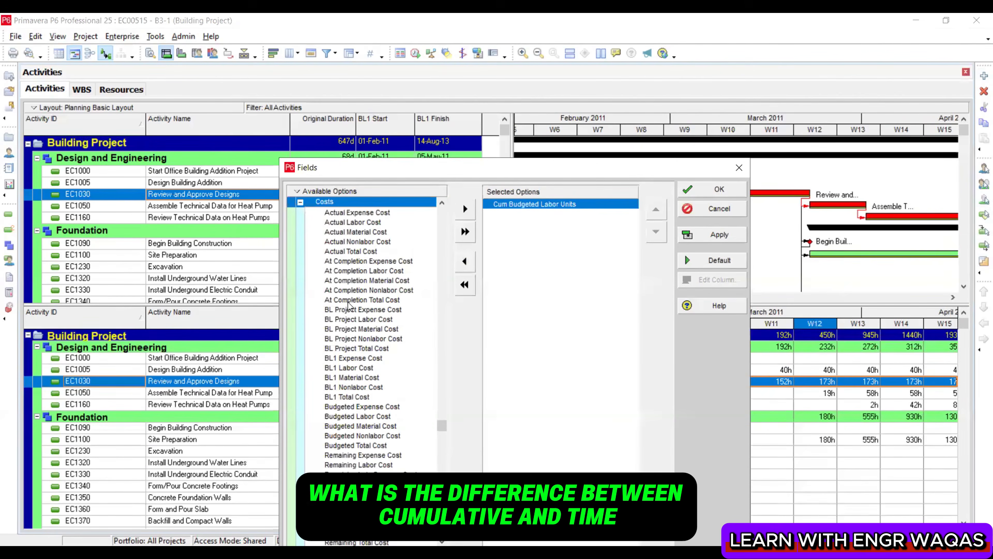
scroll(349, 305, "up", 2)
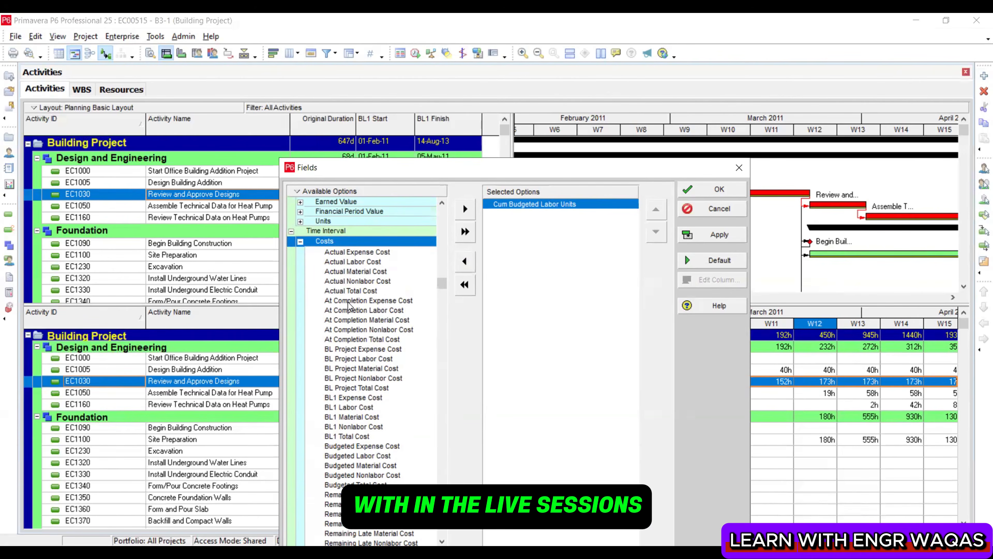
Replace Cum Budgeted Labor Units with the Time Interval field Budgeted Total Cost, and collapse the available field groups
left_click(382, 485)
left_click(465, 209)
left_click(578, 204)
left_click(465, 261)
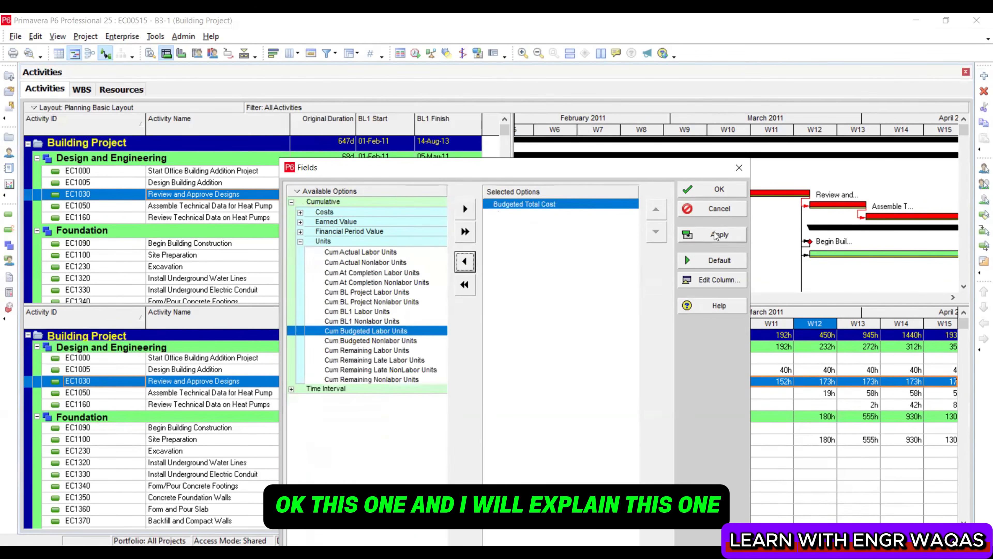
left_click(300, 241)
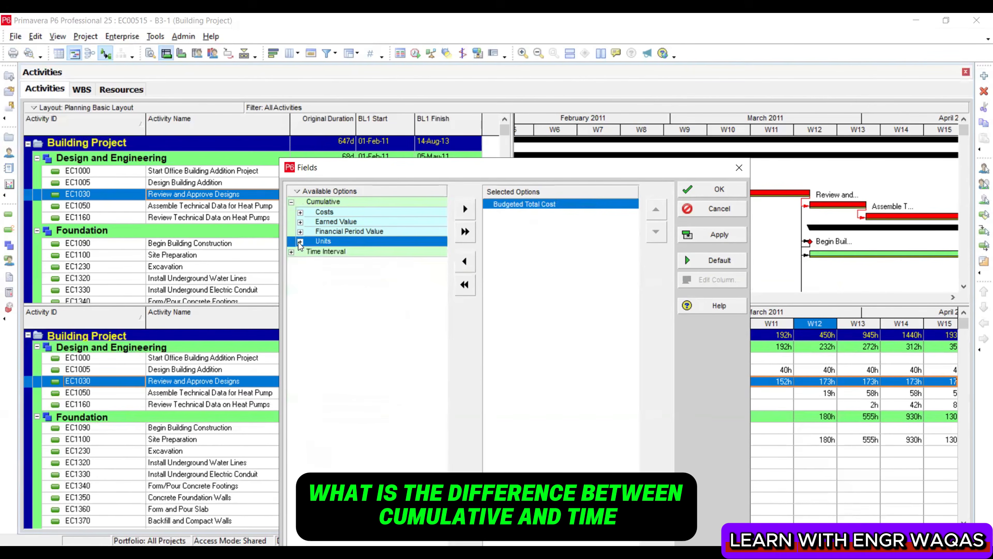
left_click(291, 202)
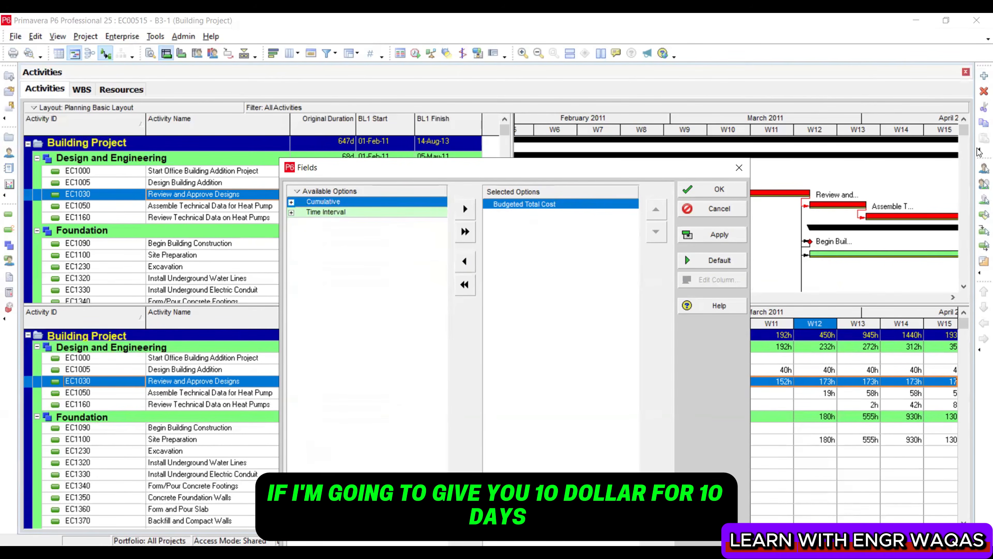
Annotate the screen with days 1 to 5, write 10 under each day, and circle day 3
left_click_drag(319, 339, 319, 368)
left_click_drag(345, 346, 343, 345)
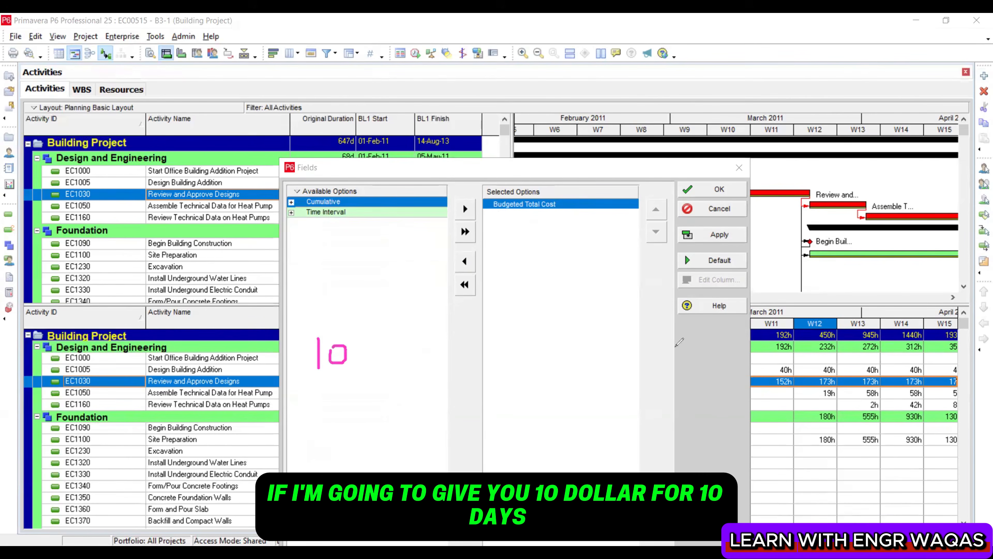
left_click_drag(318, 290, 316, 304)
left_click_drag(395, 282, 435, 298)
left_click_drag(494, 281, 528, 309)
mouse_move(583, 279)
left_mouse_down()
mouse_move(585, 298)
mouse_move(618, 311)
left_mouse_up()
left_click_drag(633, 283, 647, 306)
left_click_drag(625, 279, 659, 268)
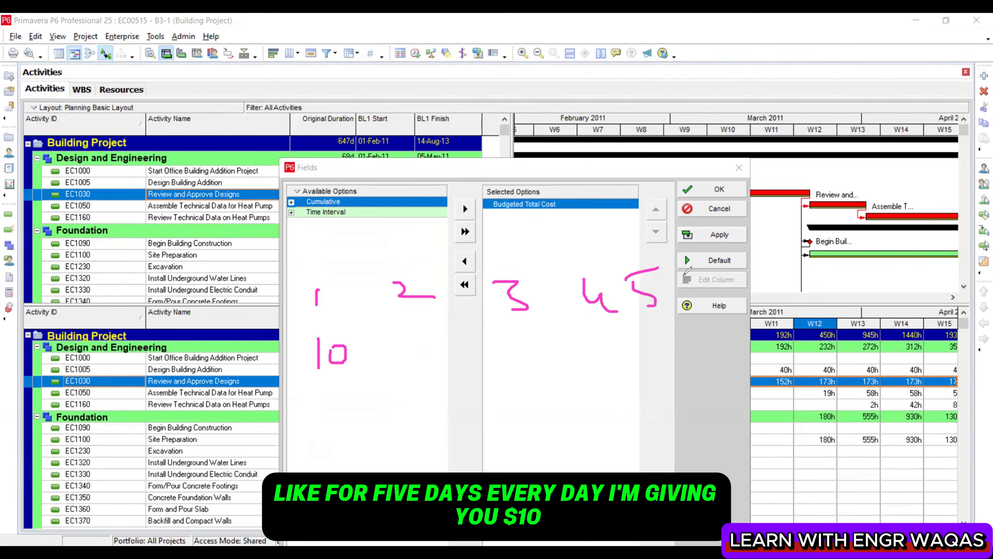
left_click_drag(411, 333, 412, 359)
mouse_move(422, 334)
left_mouse_down()
mouse_move(439, 344)
mouse_move(423, 357)
left_mouse_up()
left_click_drag(491, 336, 495, 371)
left_click_drag(512, 345, 528, 358)
mouse_move(583, 339)
left_mouse_down()
mouse_move(588, 369)
mouse_move(603, 345)
left_mouse_up()
mouse_move(661, 335)
left_mouse_down()
mouse_move(662, 360)
mouse_move(680, 342)
left_mouse_up()
mouse_move(551, 265)
left_mouse_down()
mouse_move(559, 285)
mouse_move(479, 375)
mouse_move(555, 340)
mouse_move(553, 261)
left_mouse_up()
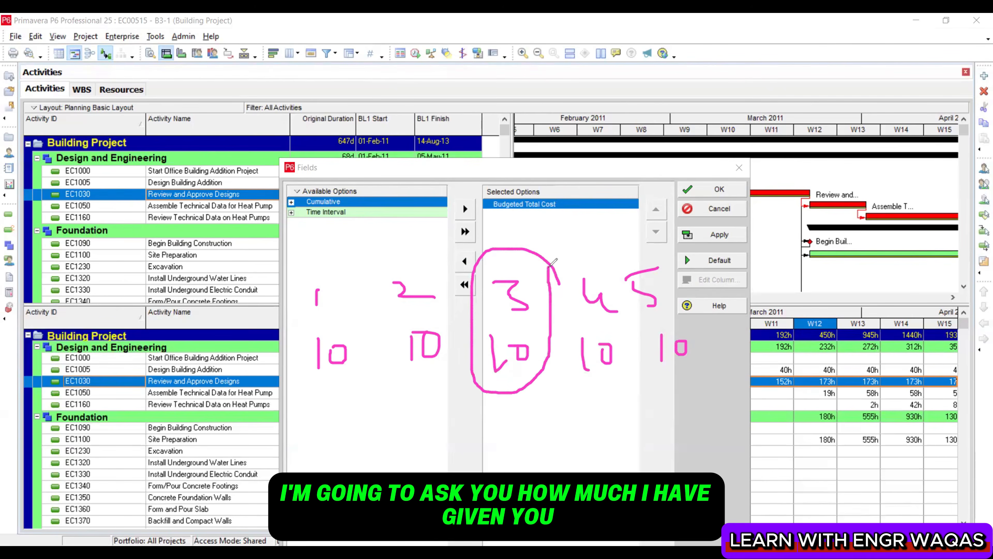
Annotate 10 as day 3's time-interval amount and 30 as its cumulative amount, and clear all the annotations
left_click_drag(503, 423, 503, 464)
left_click_drag(517, 435, 538, 446)
left_click_drag(301, 223, 345, 222)
mouse_move(531, 413)
left_mouse_down()
mouse_move(488, 462)
mouse_move(555, 431)
mouse_move(537, 417)
left_mouse_up()
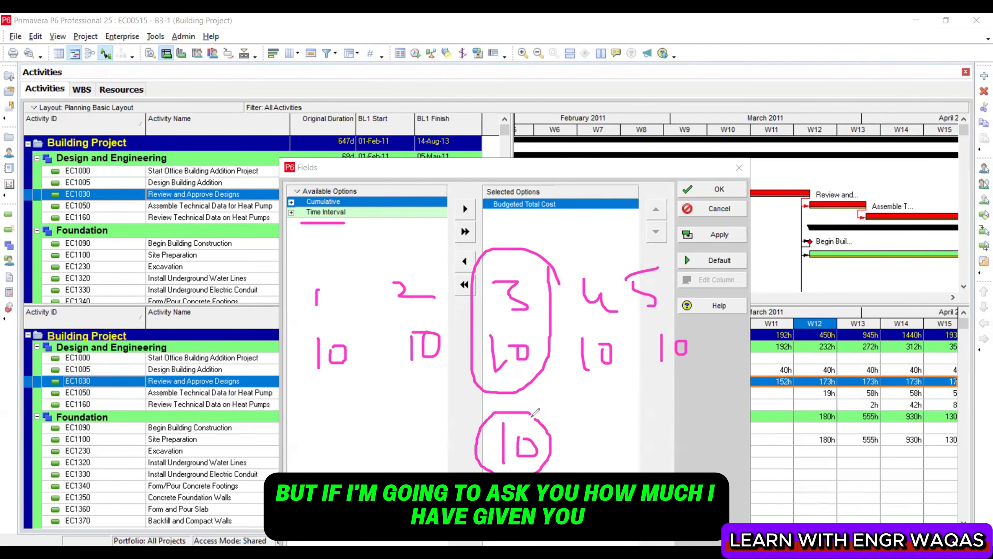
left_click_drag(283, 385, 438, 380)
mouse_move(364, 449)
left_mouse_down()
mouse_move(358, 475)
mouse_move(422, 464)
mouse_move(405, 453)
left_mouse_up()
mouse_move(411, 436)
left_mouse_down()
mouse_move(341, 440)
mouse_move(413, 424)
mouse_move(389, 424)
left_mouse_up()
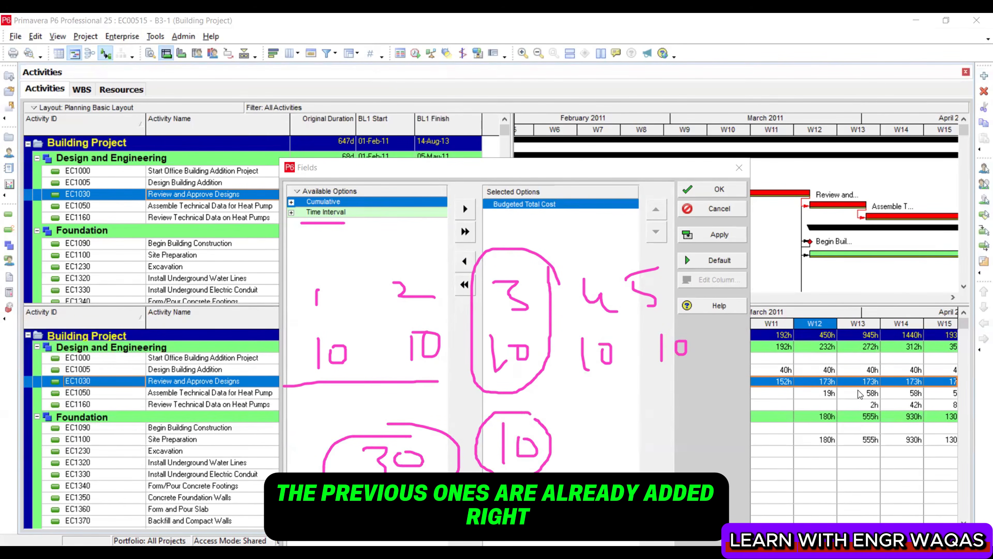
key("Escape")
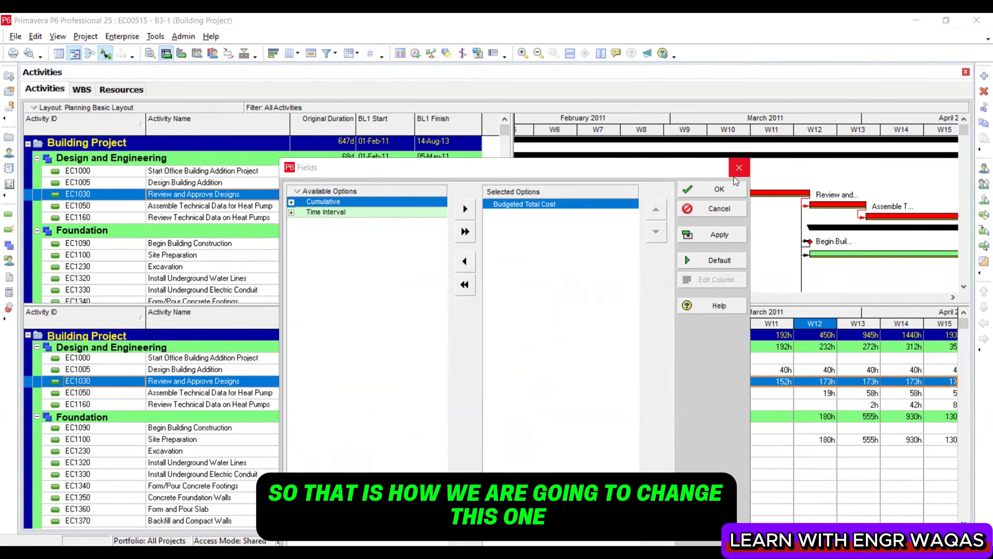
Apply the Budgeted Total Cost field to the usage spreadsheet and widen its weekly columns to make the costs readable
left_click(724, 238)
key("Return")
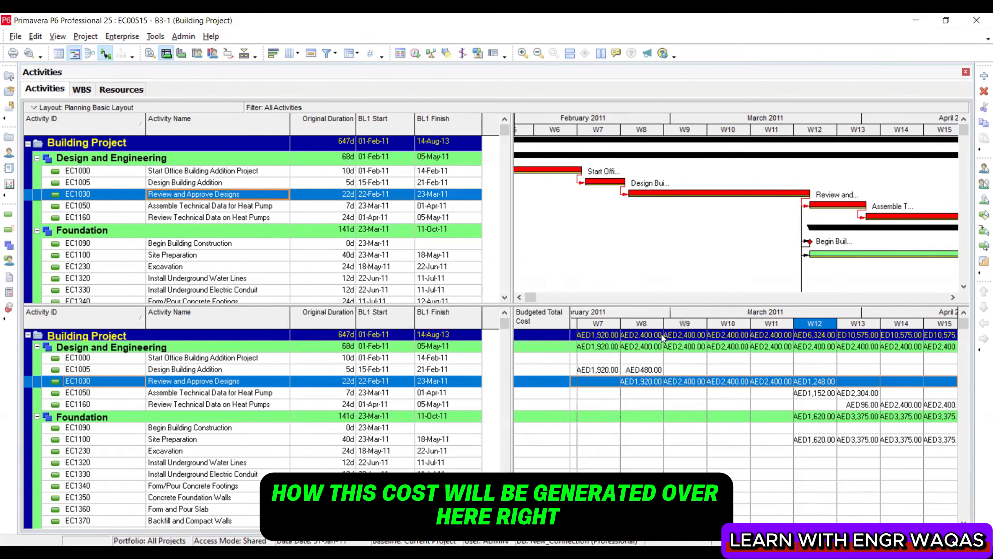
left_click_drag(704, 326, 773, 326)
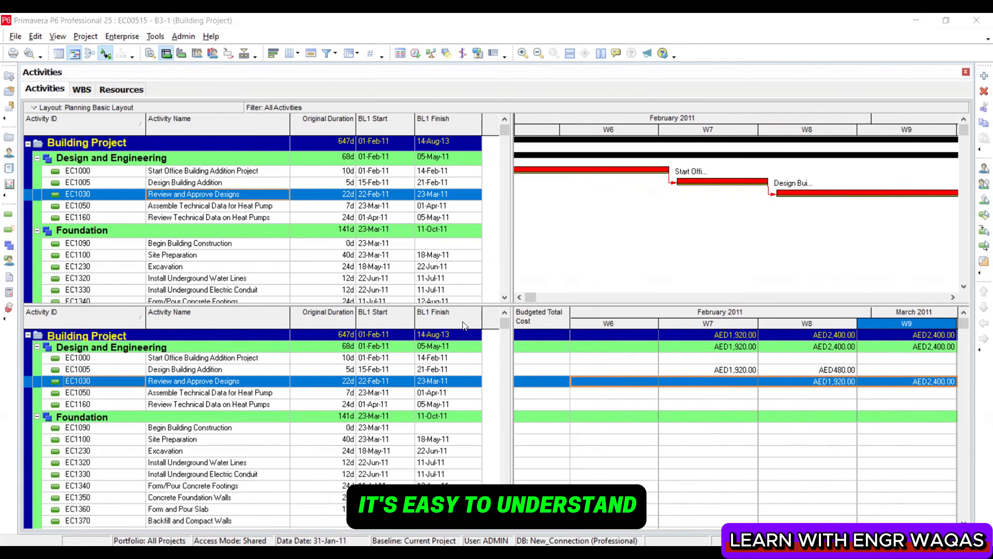
Set the timescale to the Calendar type with a Quarter/Month date interval, and widen the monthly columns
scroll(717, 315, "down", 4)
left_click_drag(761, 324, 837, 323)
right_click(704, 372)
left_click(735, 380)
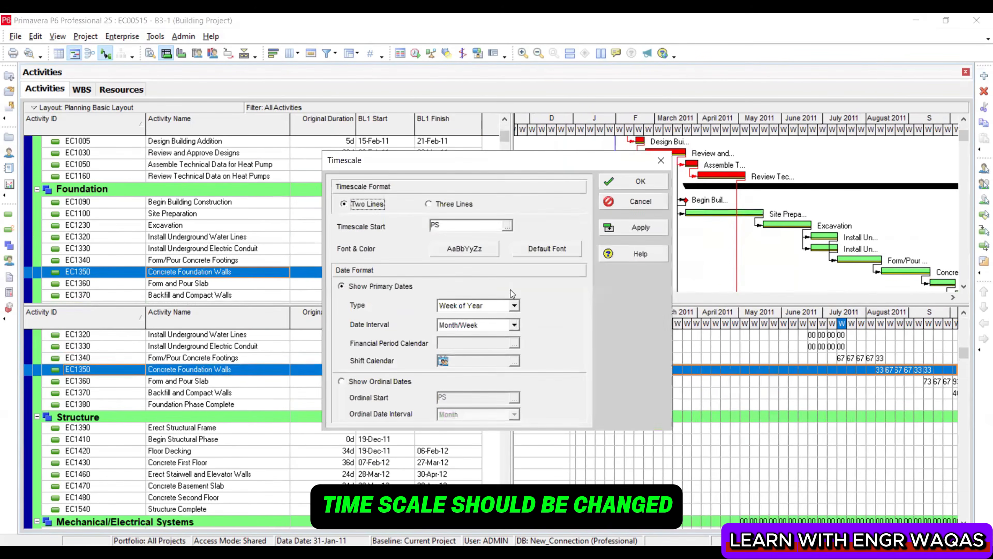
left_click(514, 305)
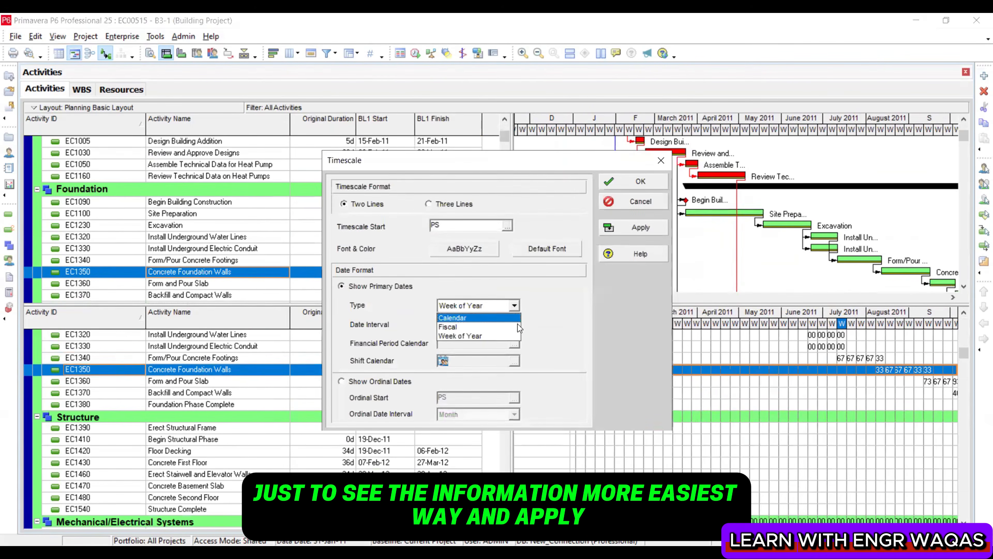
left_click(515, 319)
left_click(514, 324)
left_click(493, 391)
left_click(642, 225)
left_click(651, 181)
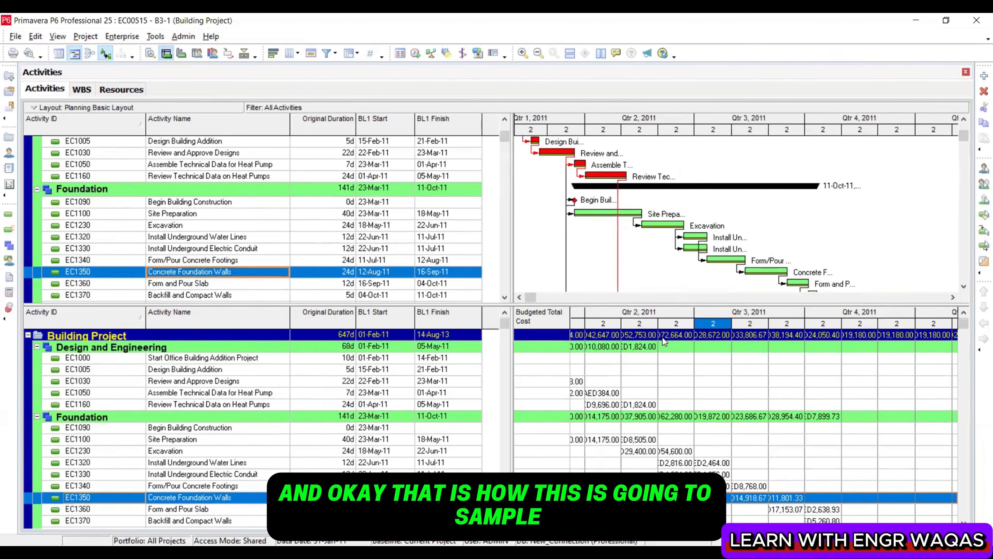
left_click_drag(645, 327, 710, 330)
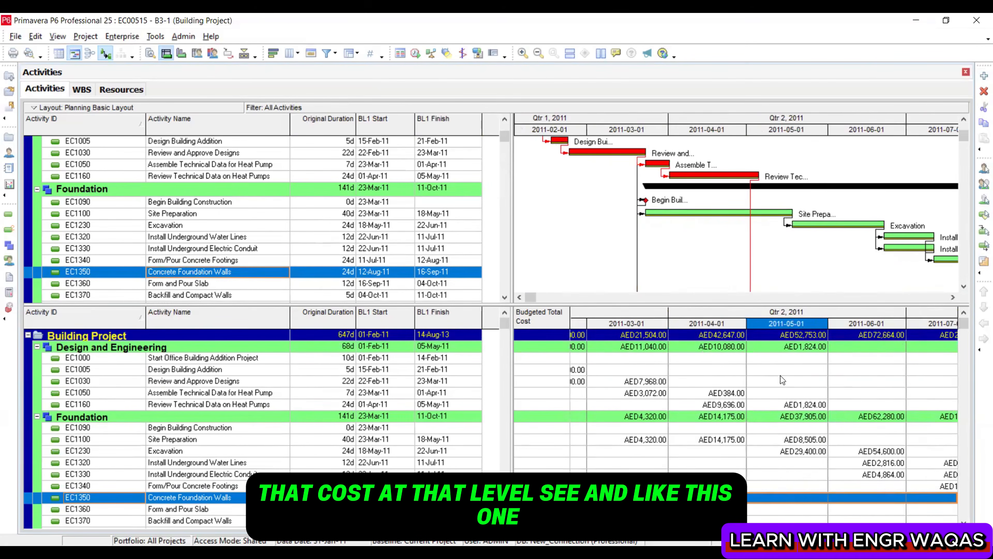
Select the HVAC activity Prepare and Solicit Bids for Heat Pump in the spreadsheet, and hide the Activity Usage Spreadsheet
scroll(497, 351, "down", 1)
left_click_drag(504, 335, 517, 411)
left_click(250, 370)
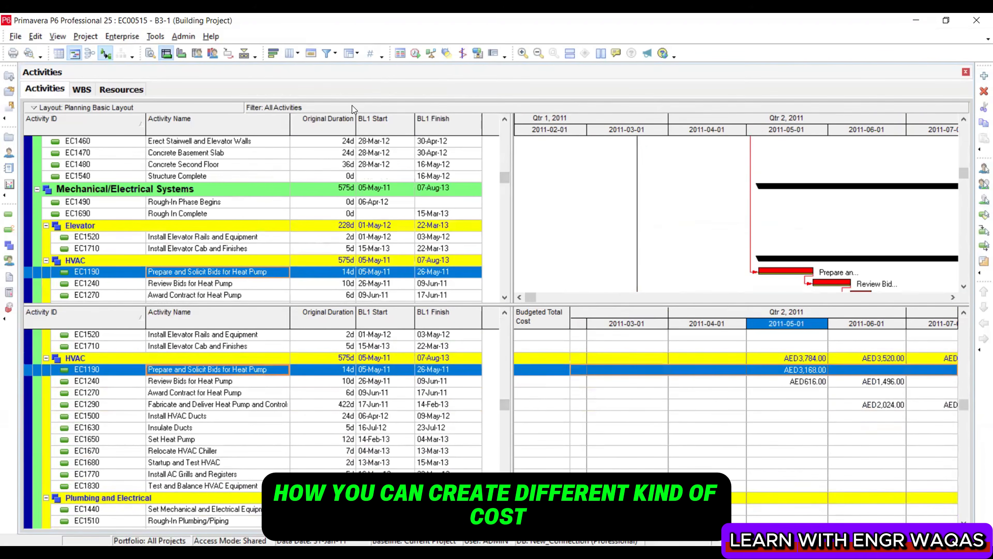
left_click(166, 53)
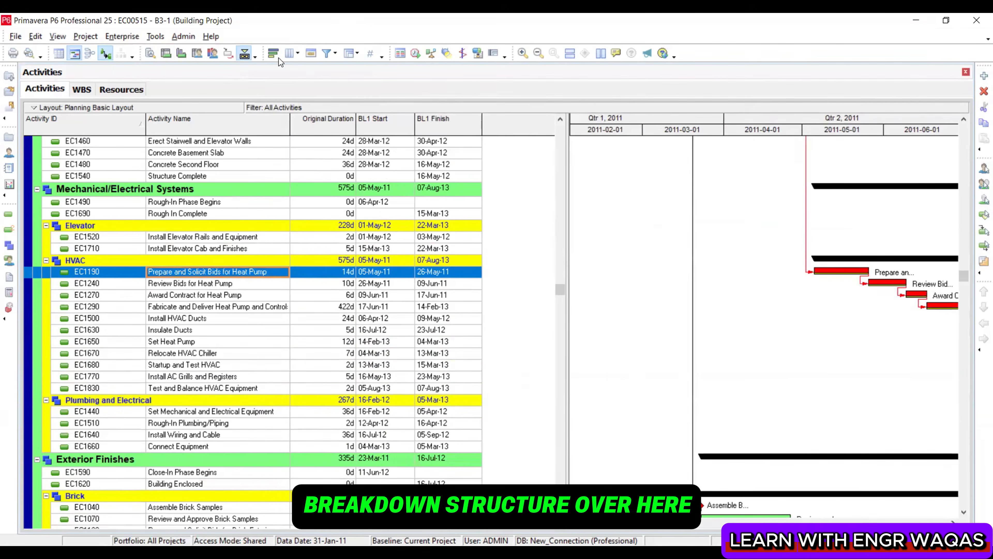
Save the changes to the current layout and apply the saved layout named COST LAYOUT
left_click(54, 35)
mouse_move(69, 53)
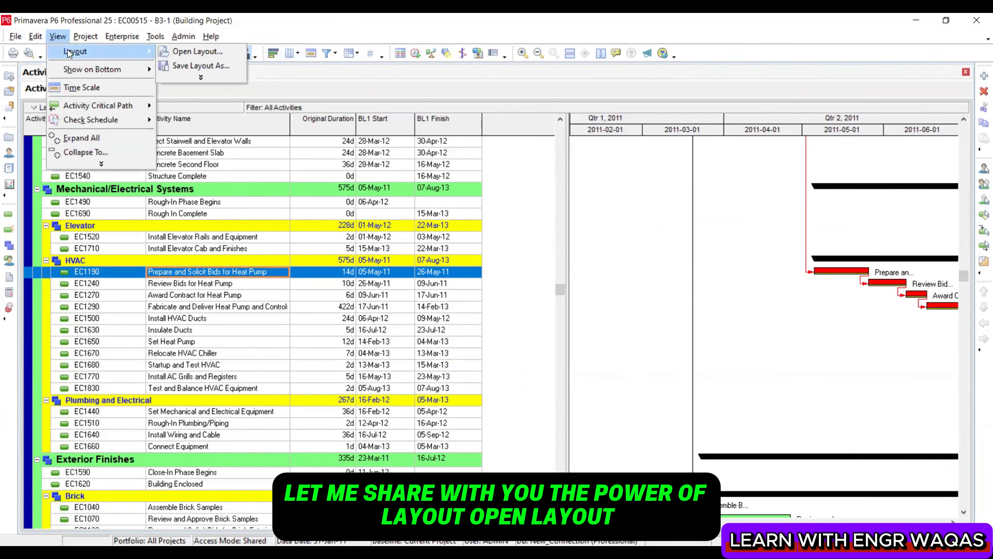
left_click(184, 51)
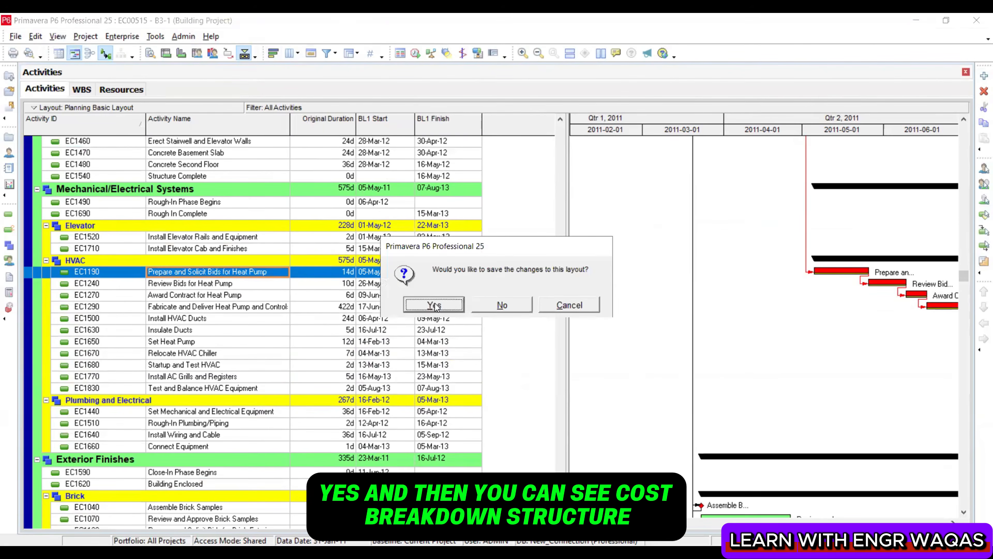
left_click(460, 305)
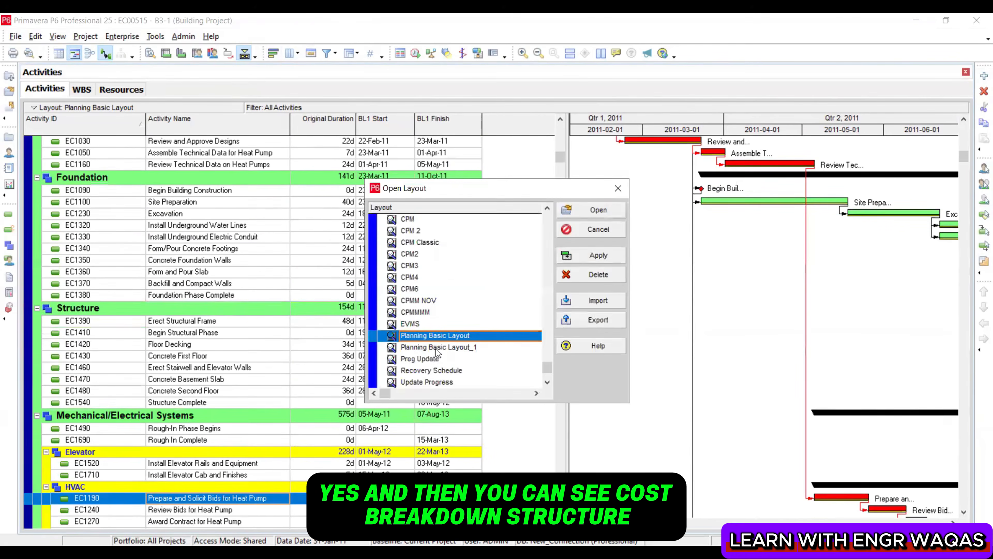
scroll(427, 264, "up", 2)
left_click(427, 243)
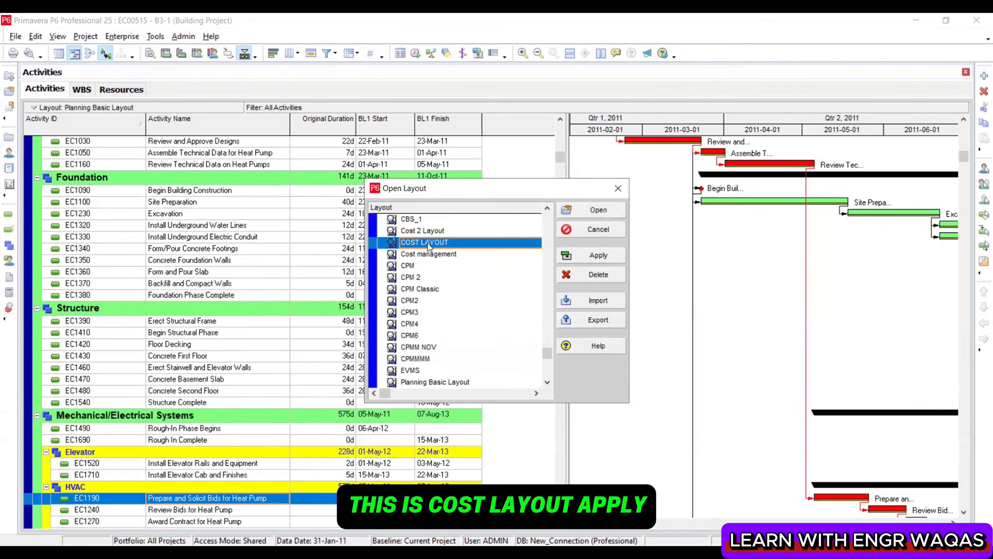
left_click(594, 255)
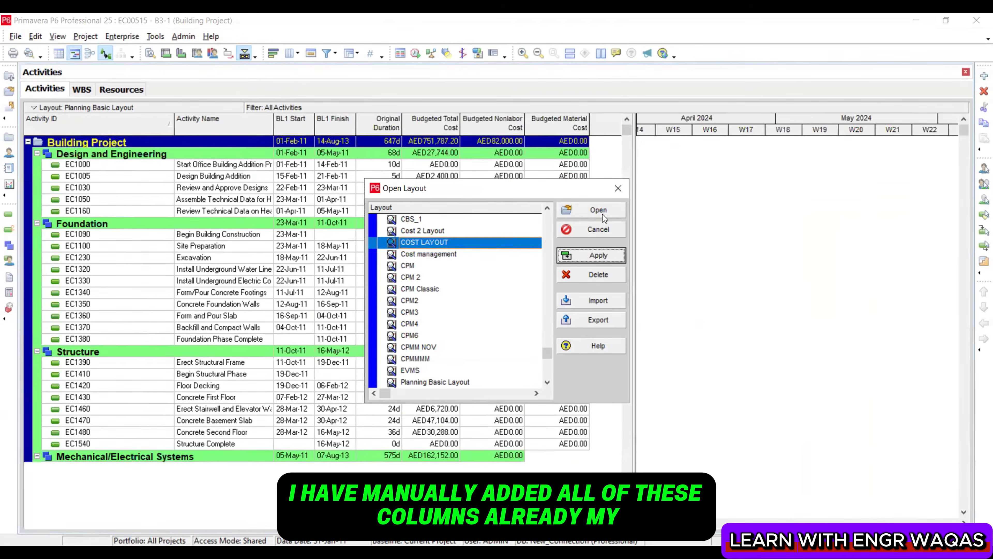
left_click(618, 188)
scroll(627, 149, "up", 3)
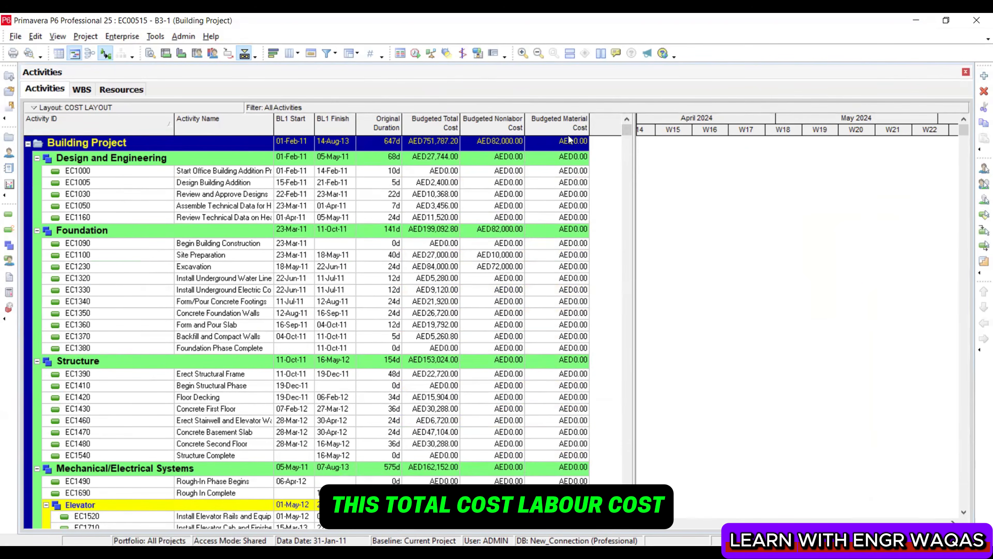
Reapply the timescale with PS as its start to bring the Gantt bars back into view
right_click(689, 183)
left_click(725, 239)
left_click(646, 228)
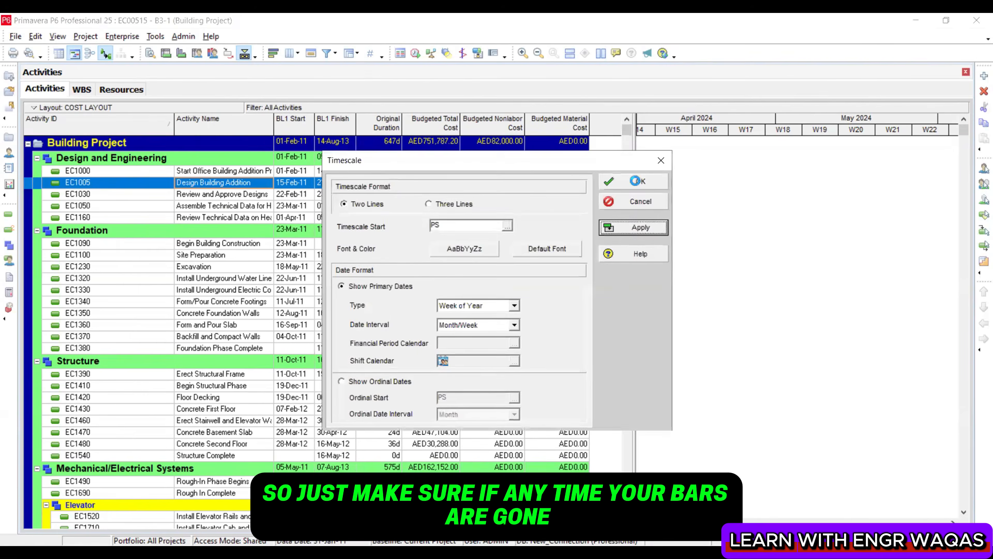
left_click(637, 181)
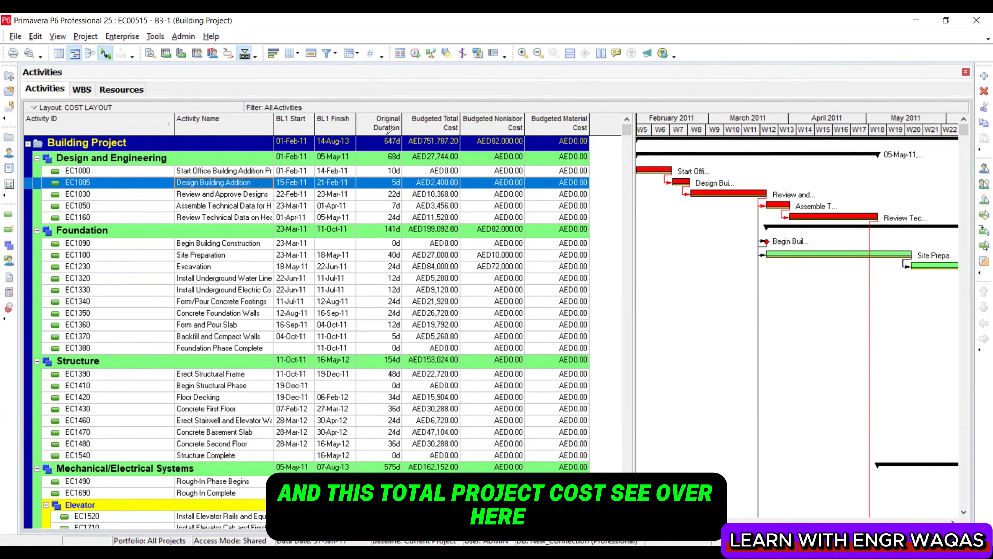
Mark the project's budgeted total, nonlabor and material costs, clear the marks, and review the cost breakdown at activity level
left_click_drag(388, 134, 430, 120)
mouse_move(495, 128)
left_mouse_down()
mouse_move(535, 138)
mouse_move(591, 124)
mouse_move(620, 155)
mouse_move(578, 279)
mouse_move(586, 265)
left_mouse_up()
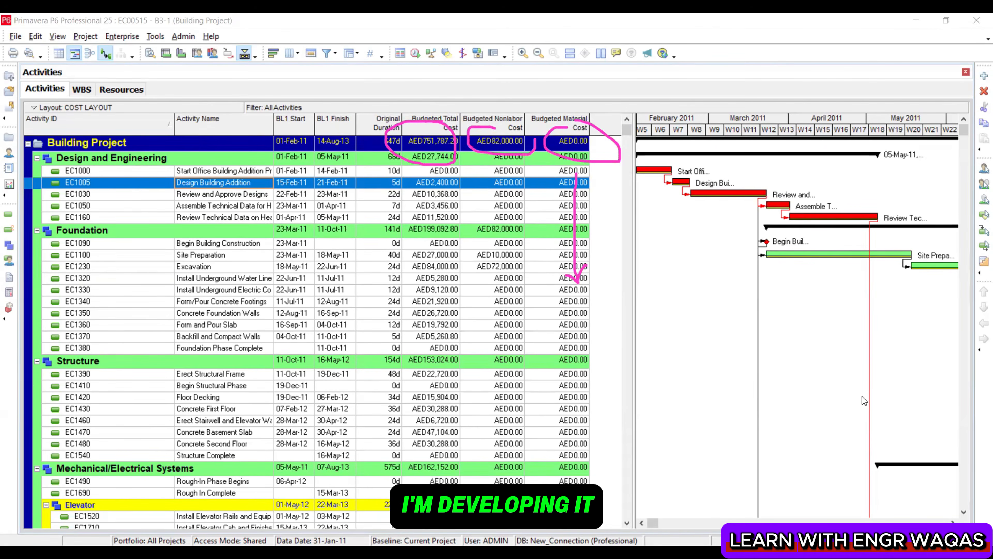
key("e")
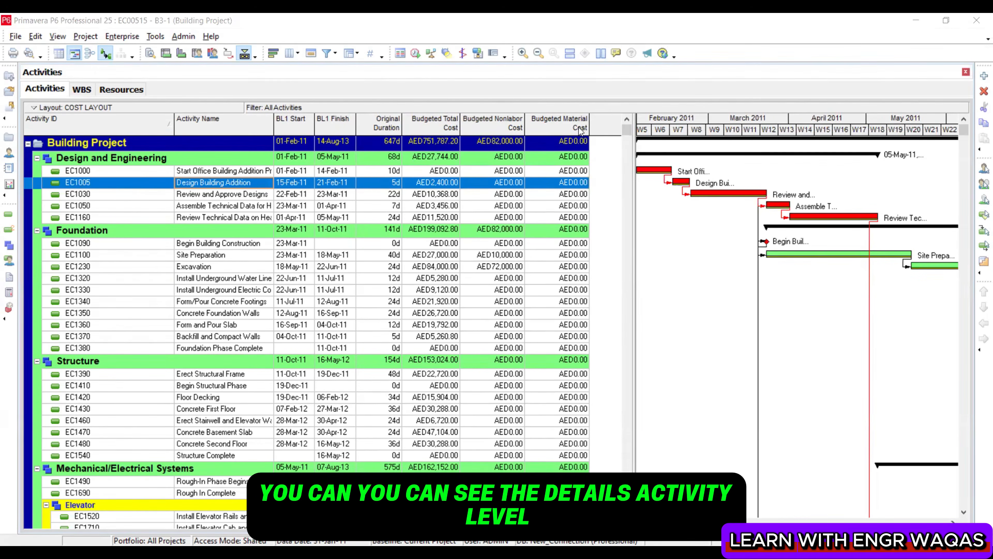
scroll(629, 129, "down", 1)
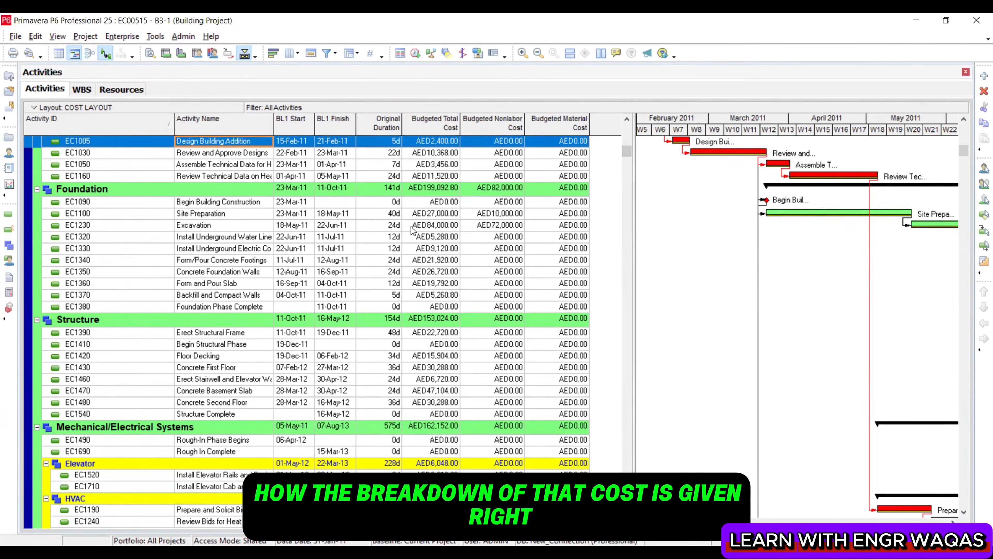
scroll(459, 295, "down", 2)
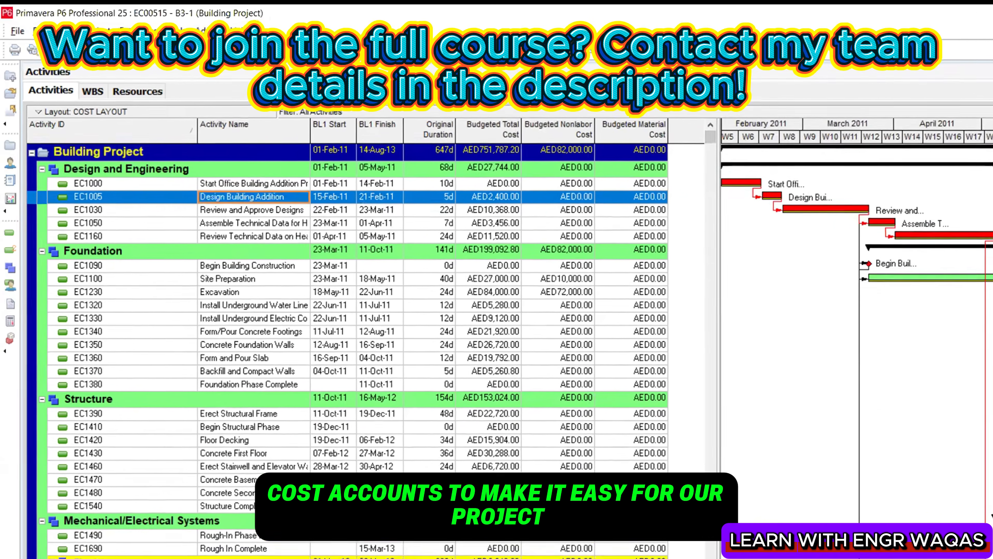
Review the full set of enterprise data commands and close the Maintain Baselines dialog
left_click(123, 36)
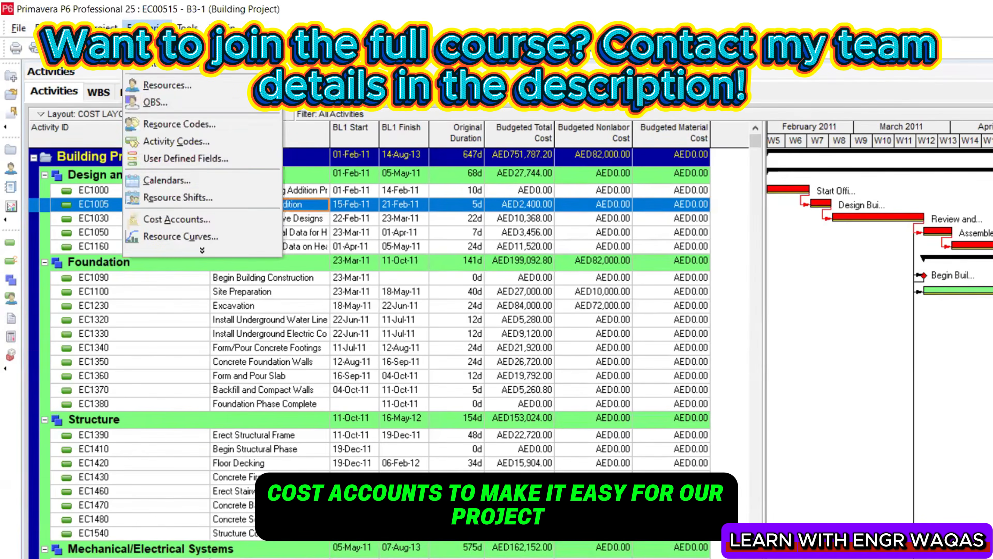
left_click(201, 250)
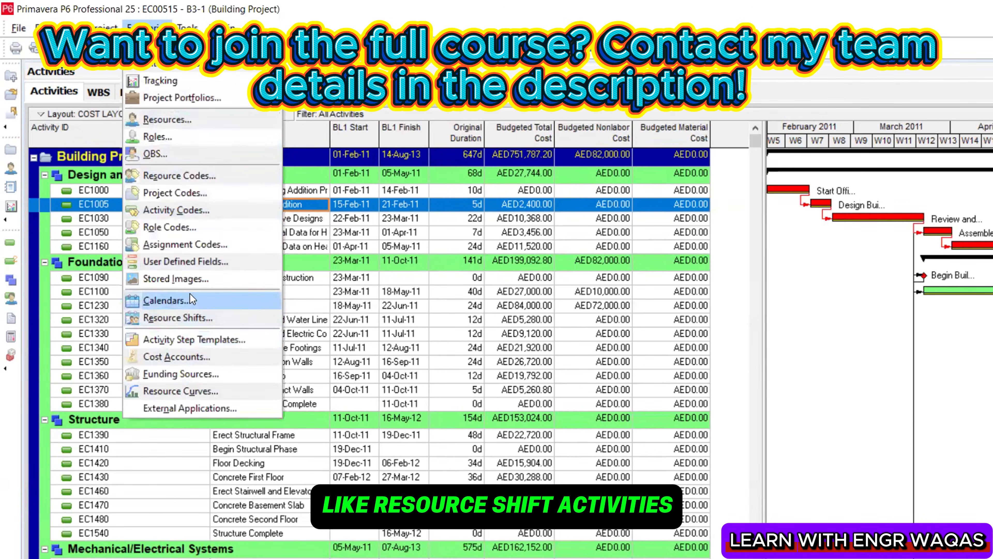
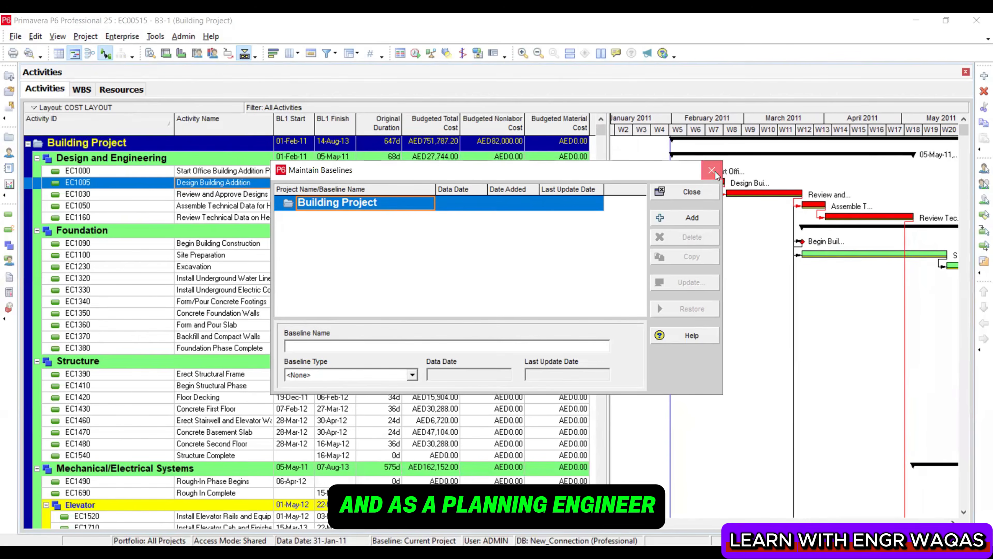
left_click(716, 172)
Clear the Gantt area by shifting its timescale and add a text annotation there headed "Planning document"
left_click_drag(784, 124, 970, 167)
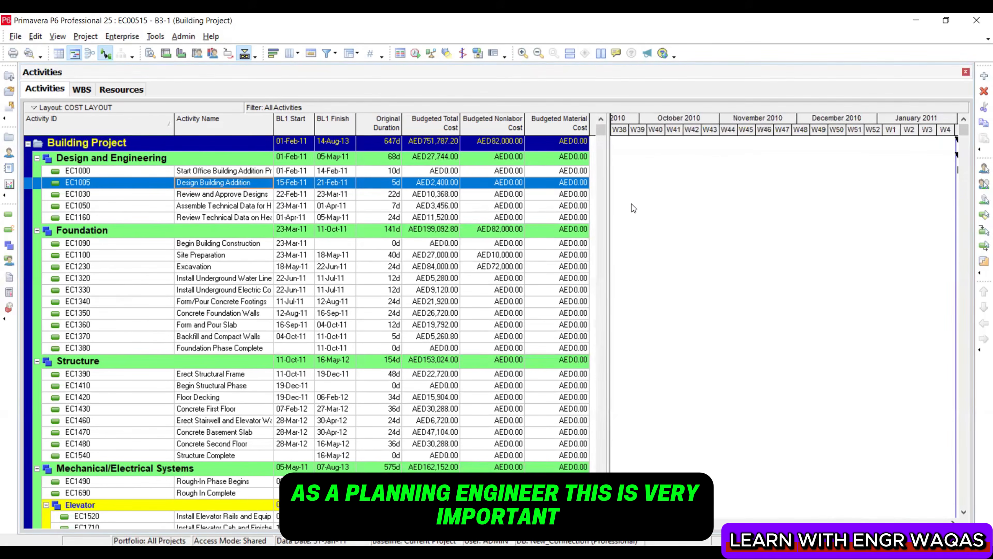
left_click(644, 196)
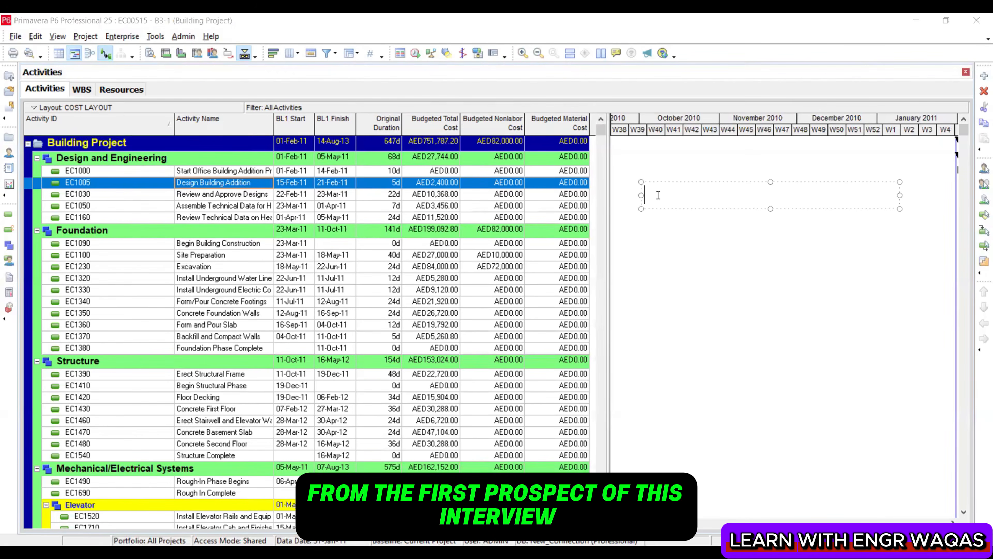
type("Plann")
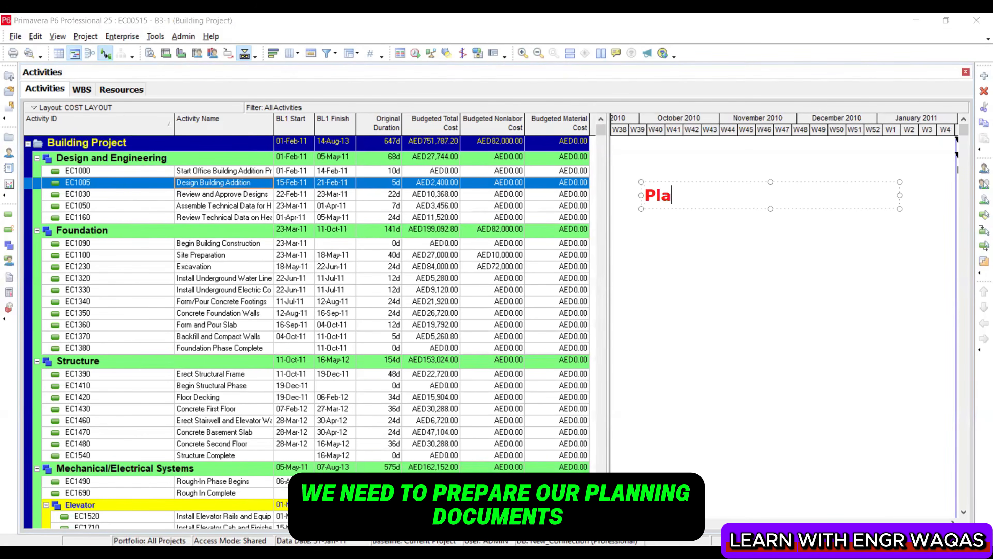
key("BackSpace")
key("BackSpace")
type("nning ")
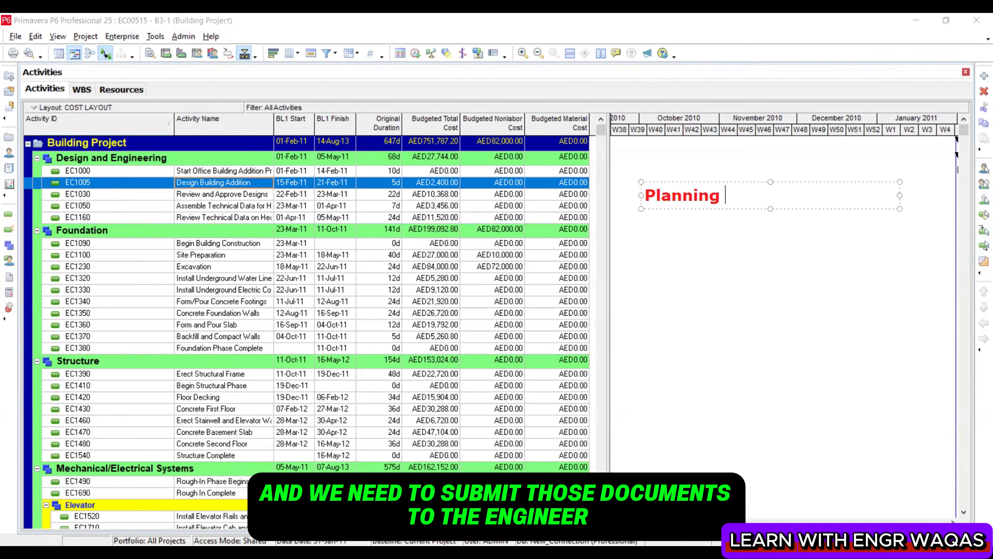
type("document")
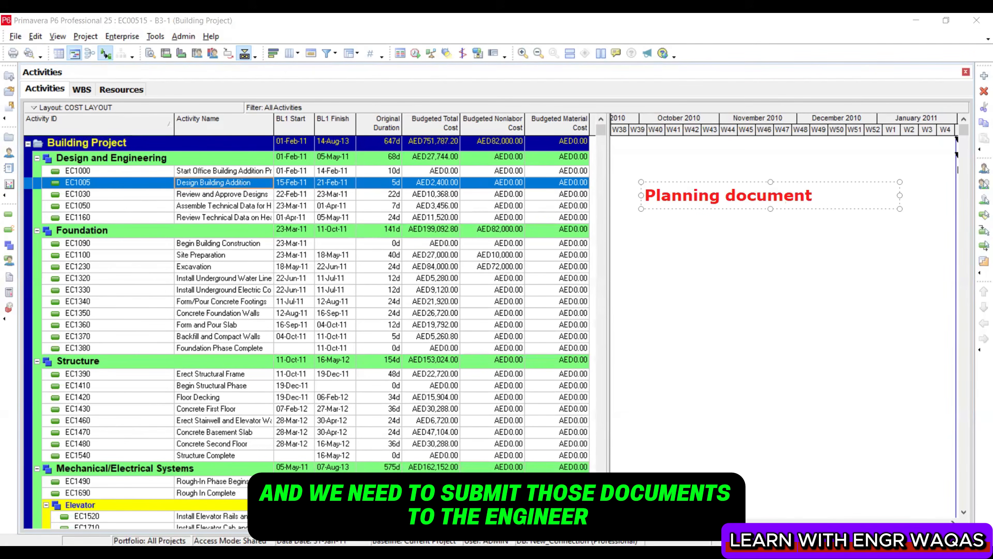
key("Return")
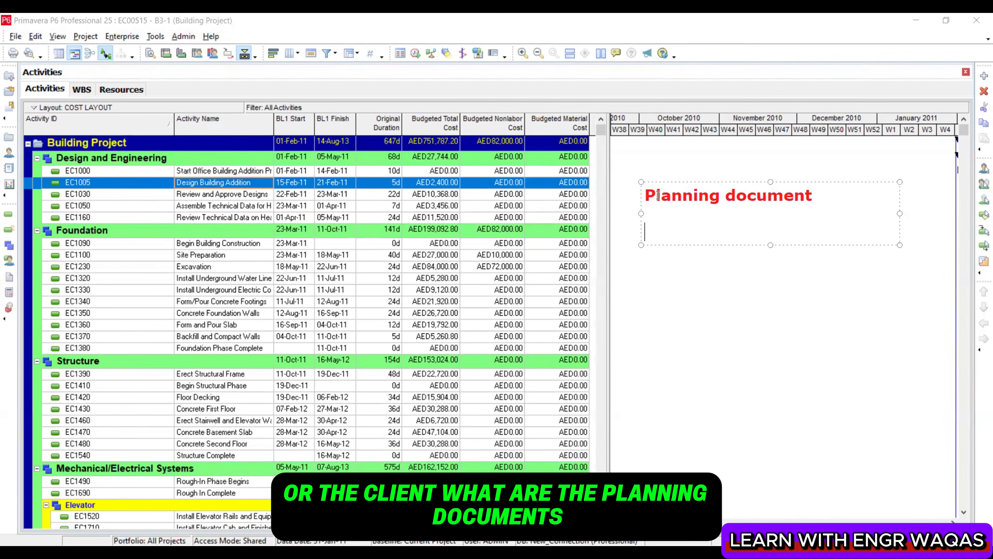
Add the lines "Project schedule", "xer" and "pdf" beneath the annotation's heading
type("Project schedu")
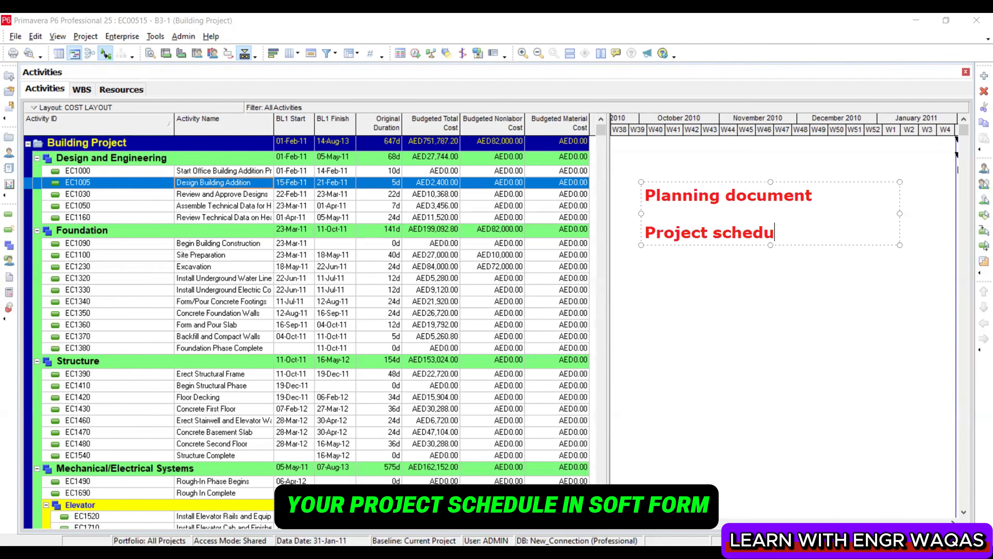
type("le")
key("Return")
type("xer")
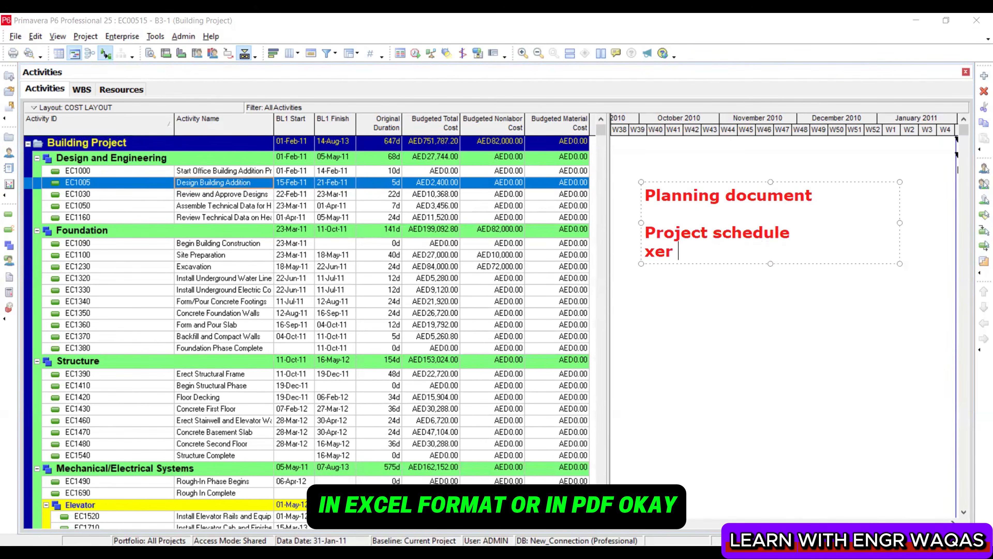
key("Return")
type("pdf")
key("BackSpace")
key("BackSpace")
key("BackSpace")
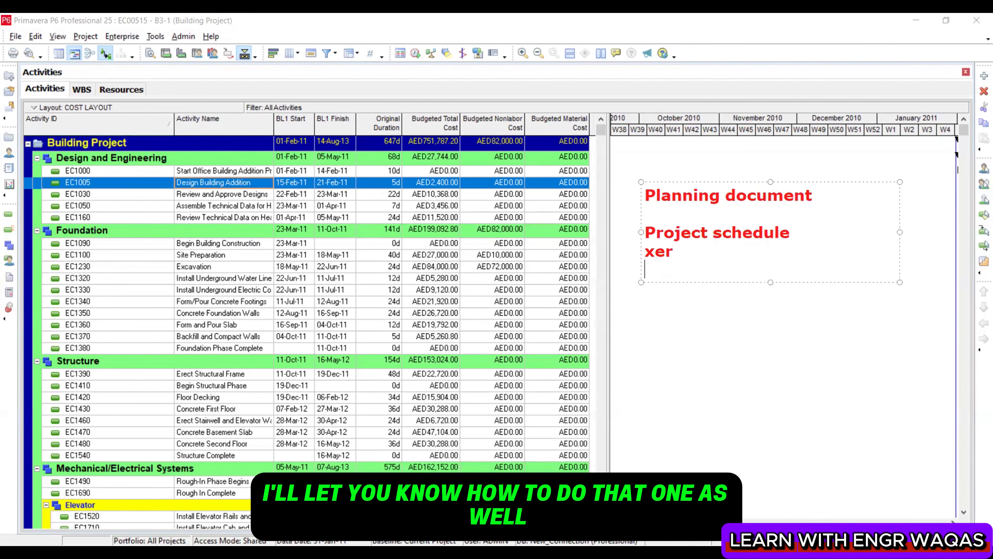
type("pdf")
key("Return")
Extend the annotation with "S curves" and, after a blank line, the entries "Letter" and "narrative"
type("S ")
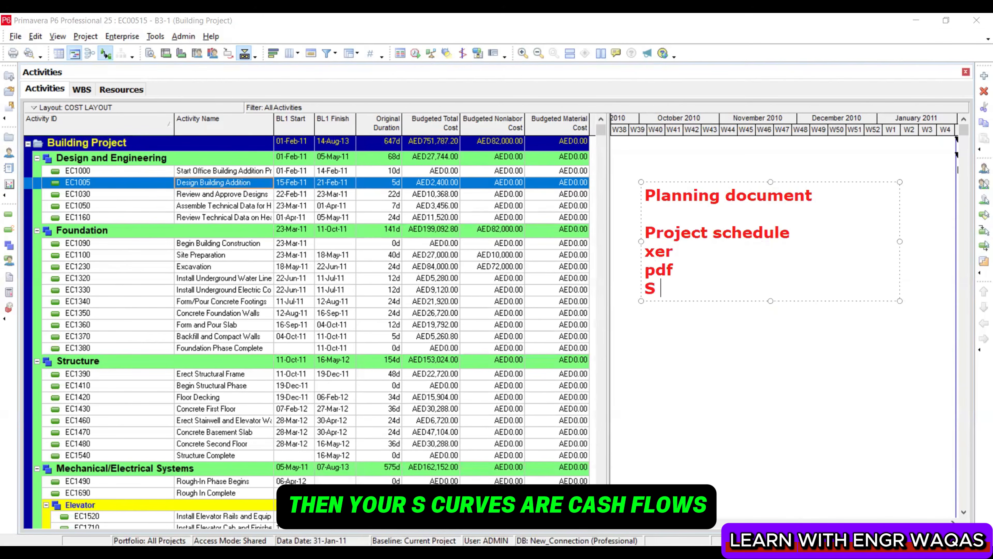
type("curves")
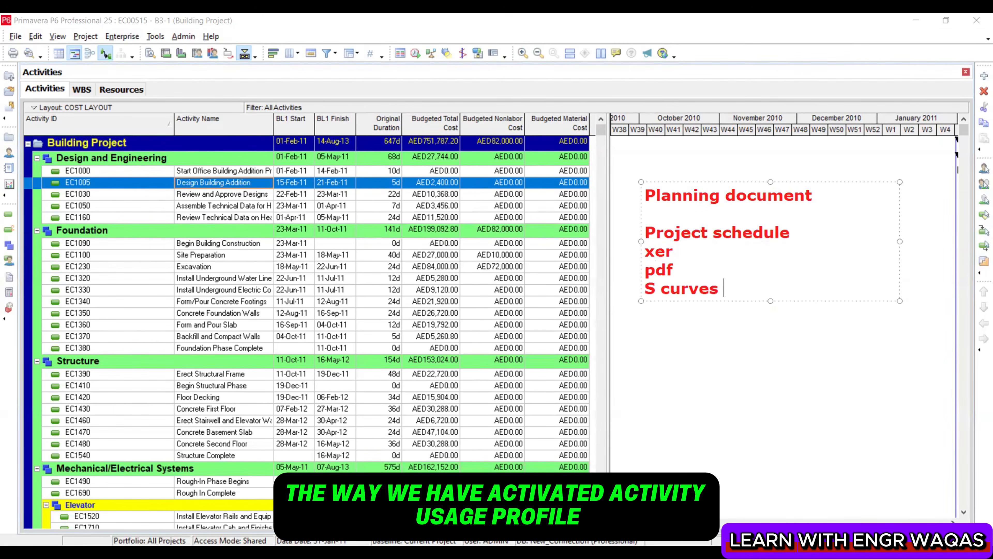
key("Return")
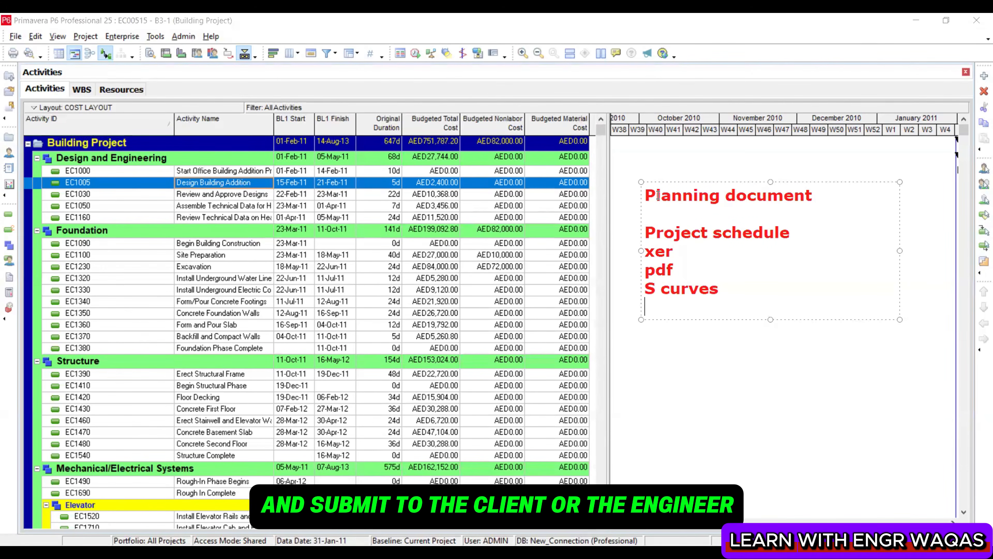
key("Return")
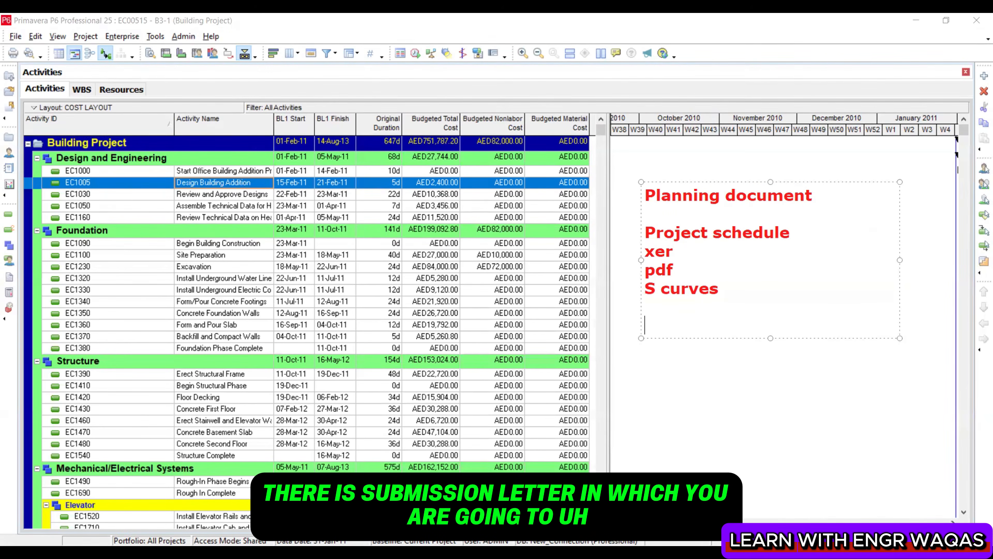
type("Letter")
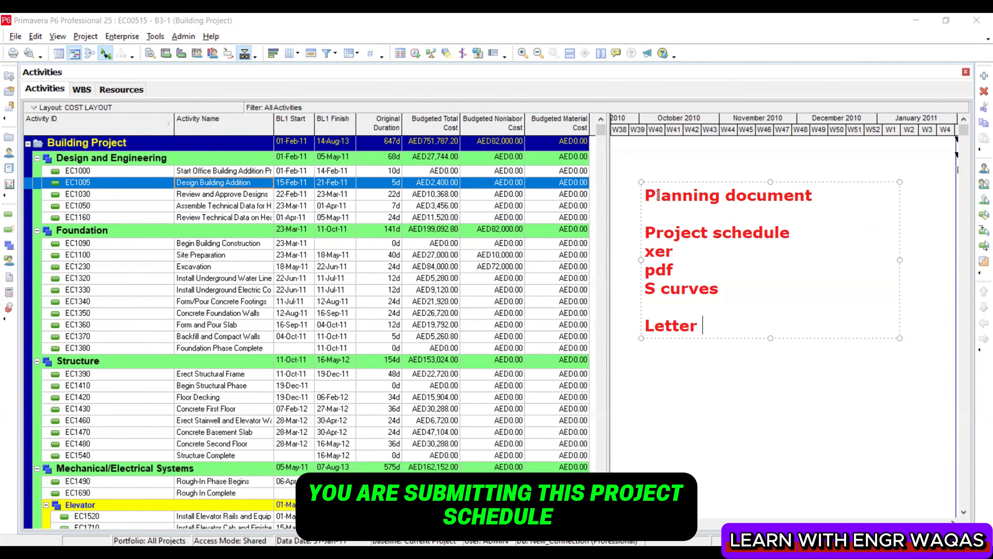
key("Return")
type("narrative")
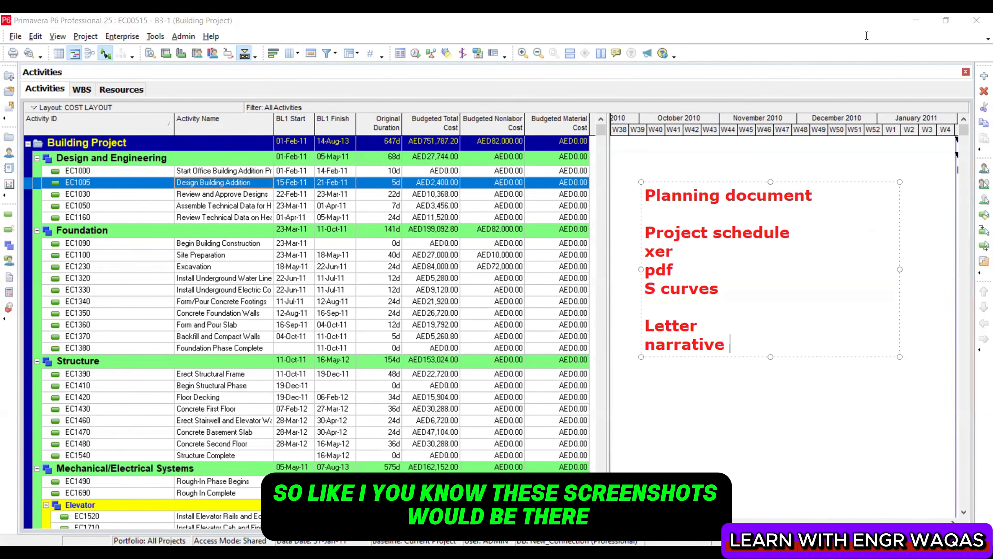
Open the global calendars, view the details of the default calendar CCBA, and close them
left_click(122, 36)
left_click(142, 167)
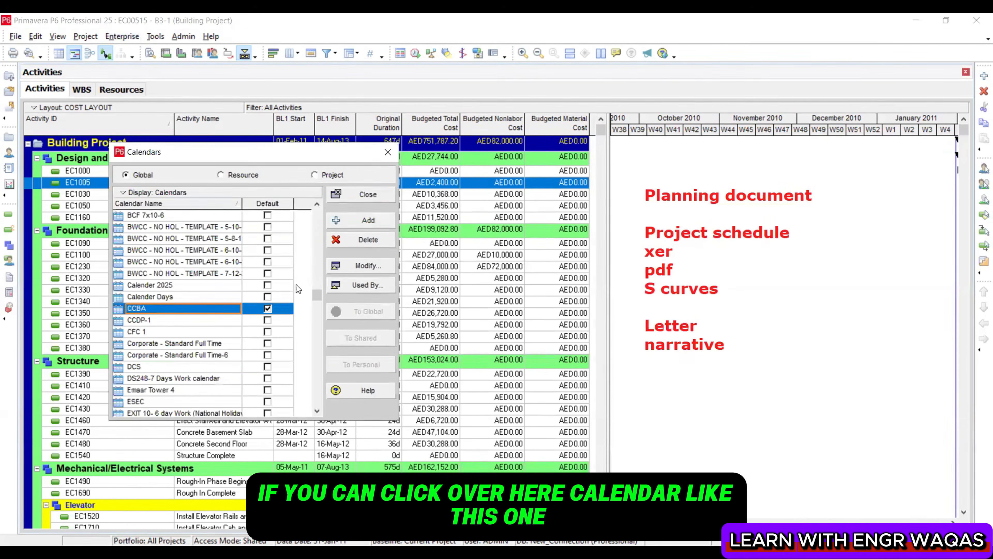
left_click(372, 268)
left_click(675, 139)
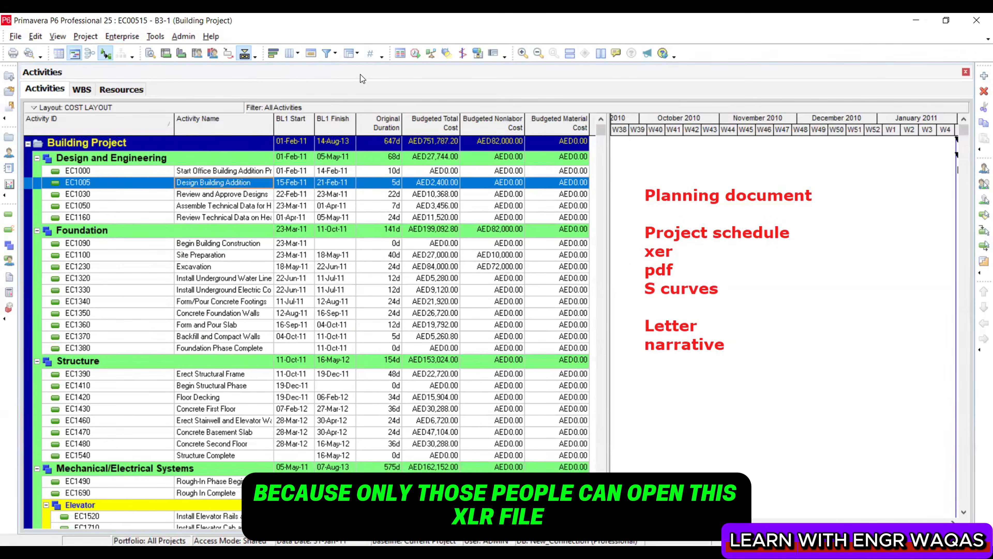
Locate the project export command and open the print preview of the schedule
left_click(15, 36)
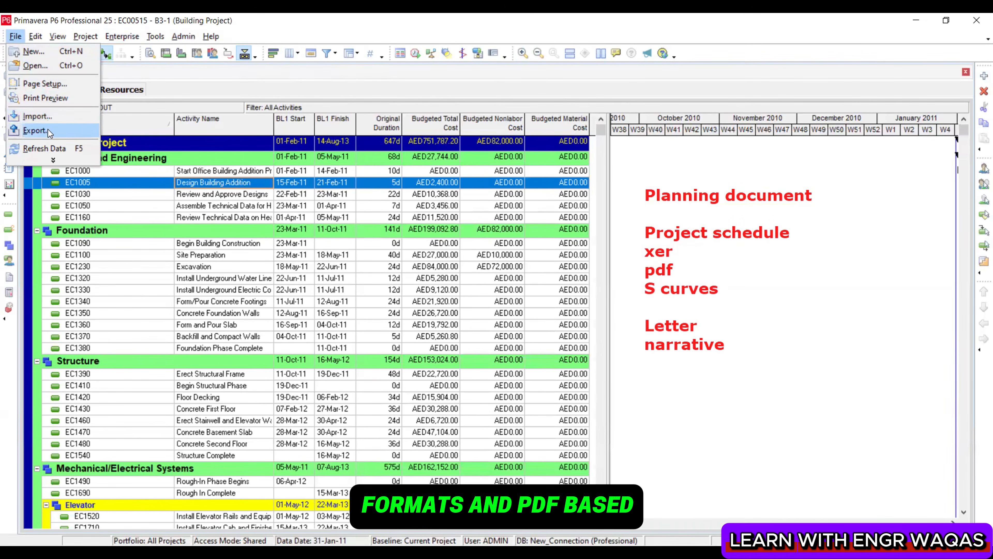
left_click(176, 73)
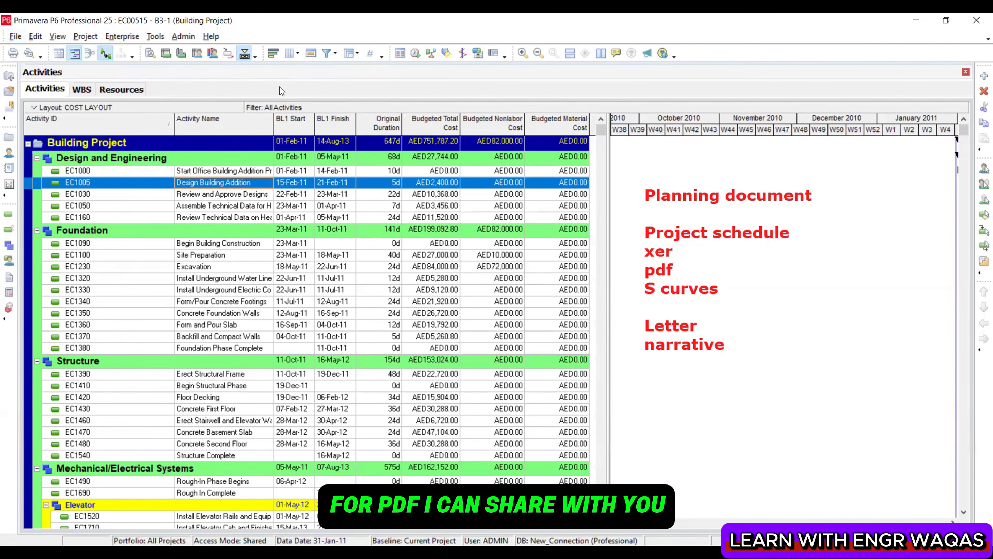
left_click(11, 37)
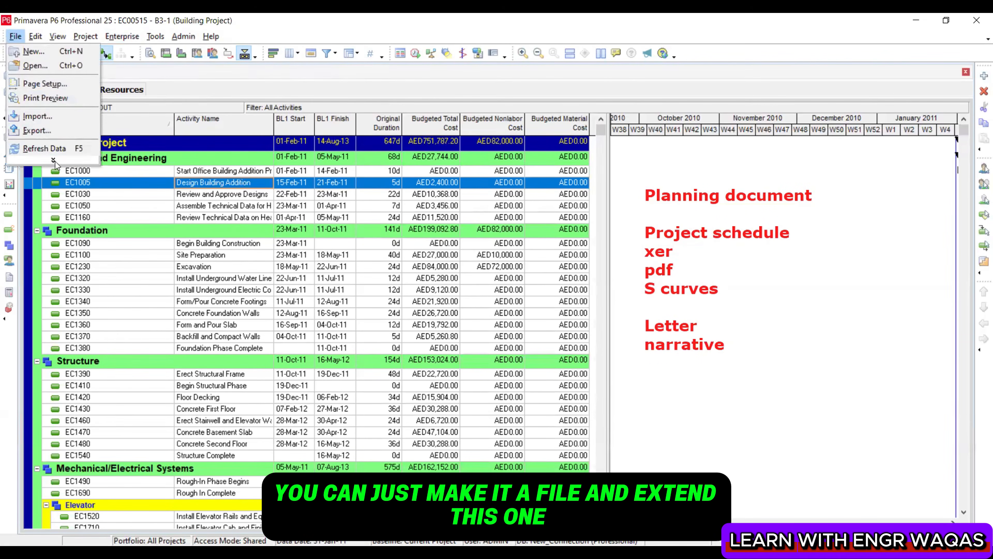
left_click(55, 162)
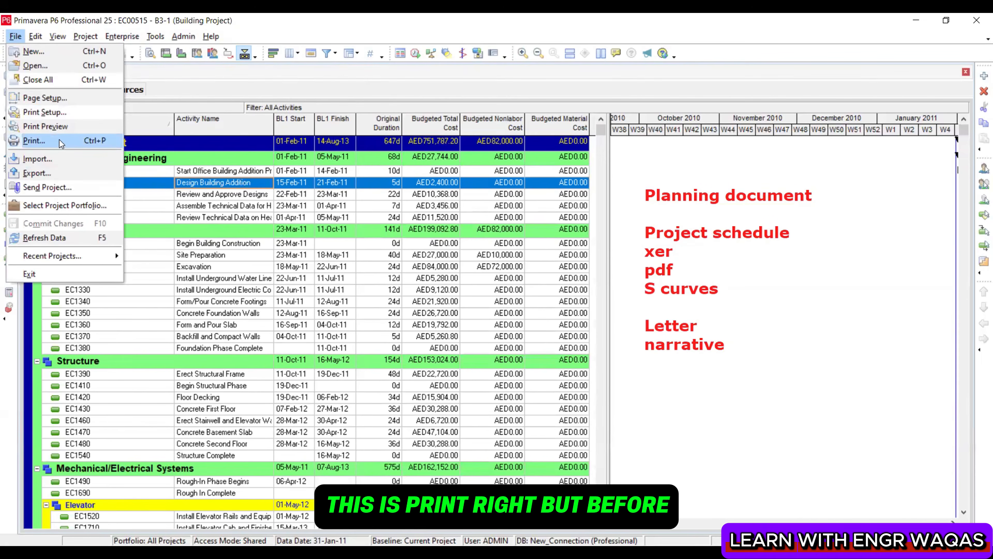
left_click(56, 126)
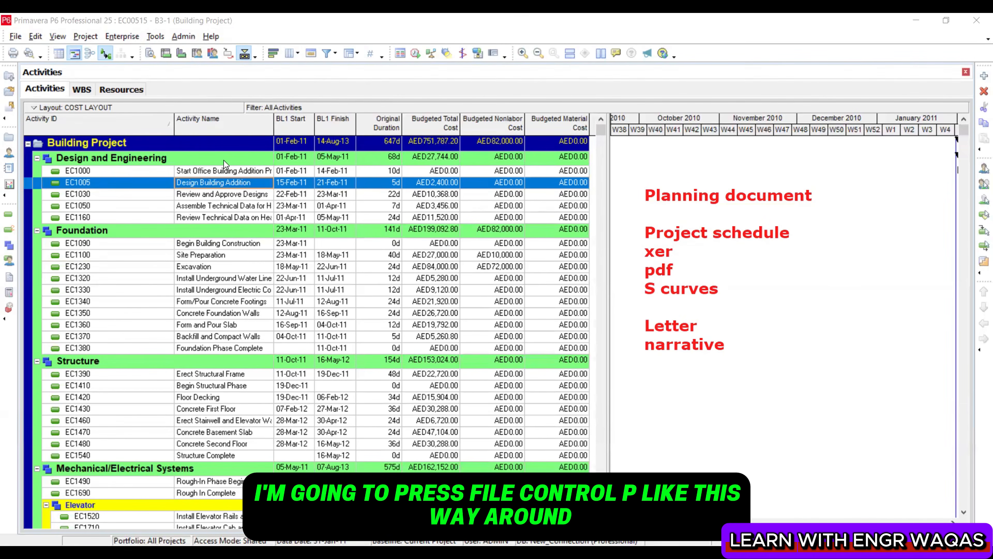
Open the print settings, choose Microsoft Print to PDF as the printer, and close them without printing
left_click(15, 37)
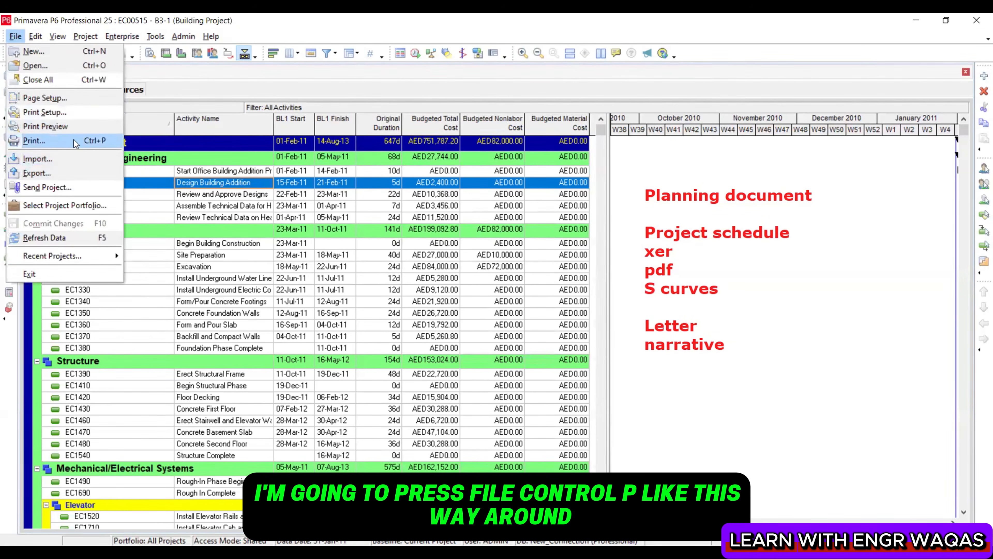
left_click(74, 141)
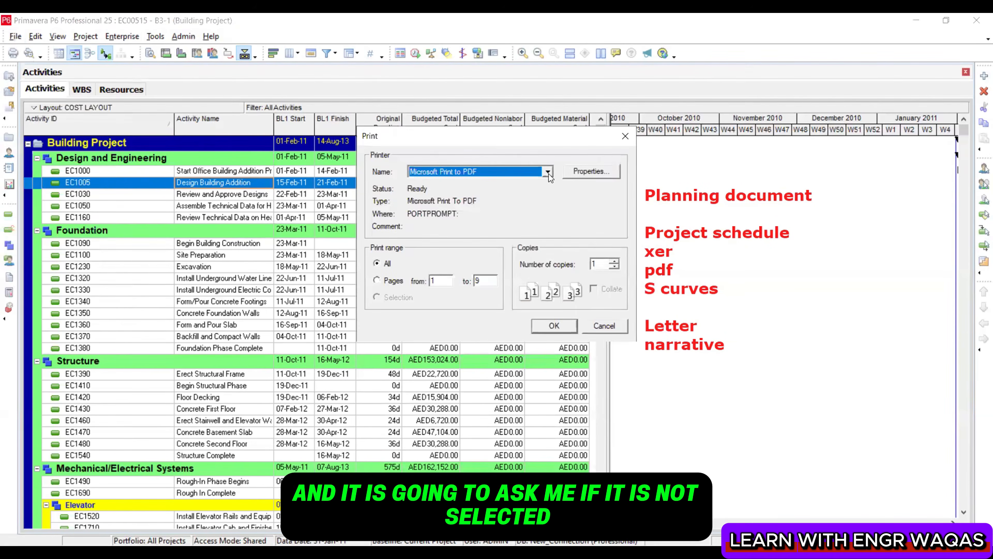
left_click(548, 174)
left_click(505, 197)
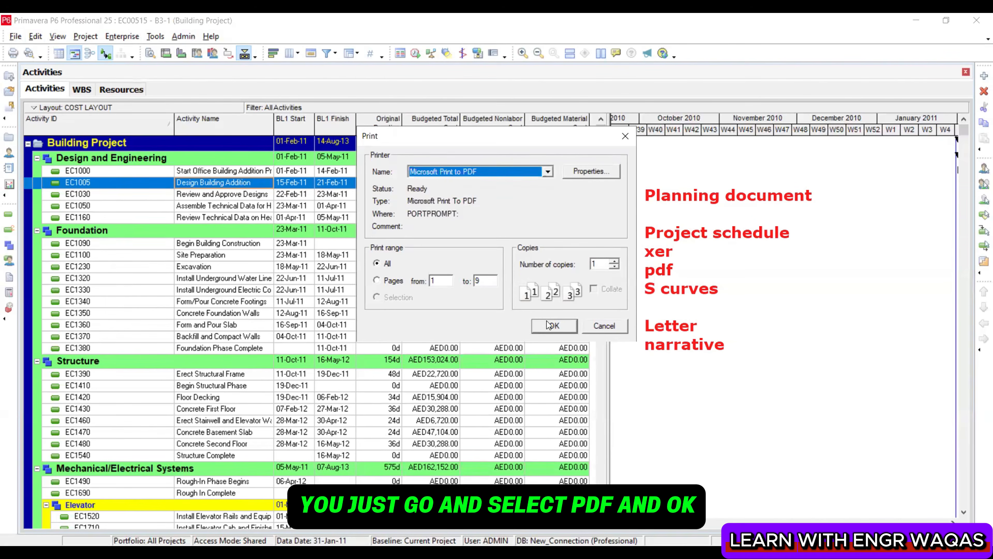
left_click(622, 137)
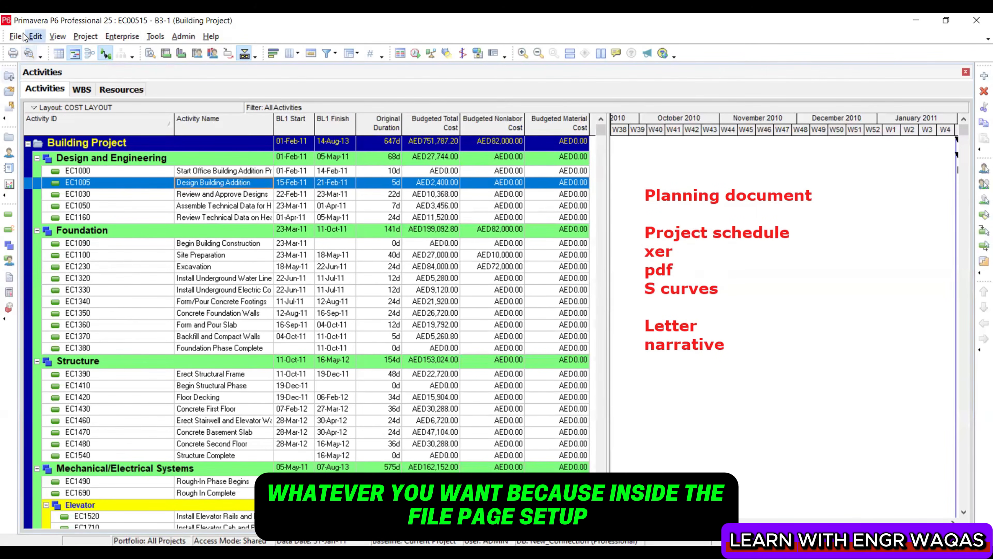
Inspect the print options in the page setup, including the Gantt Chart option, and close the dialog
left_click(15, 36)
left_click(42, 84)
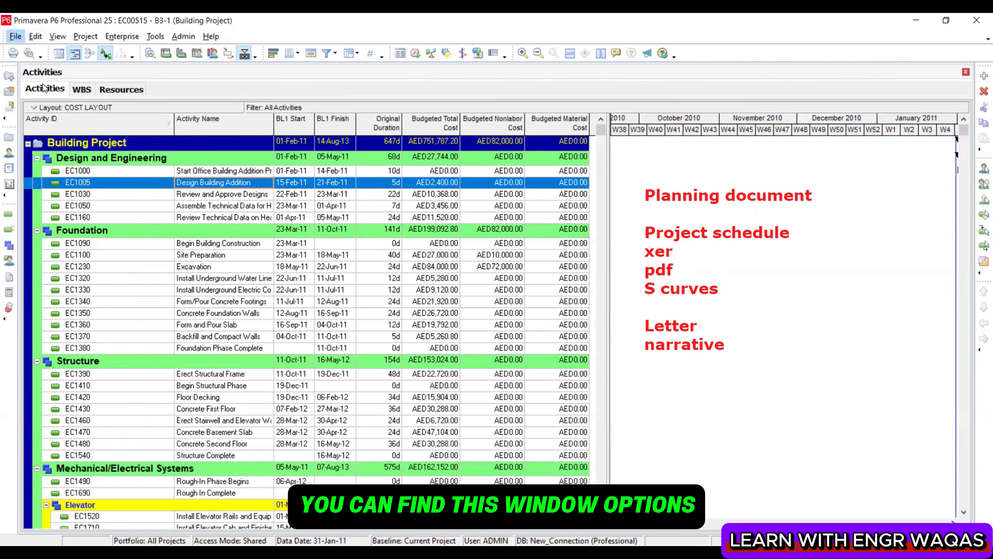
left_click(602, 178)
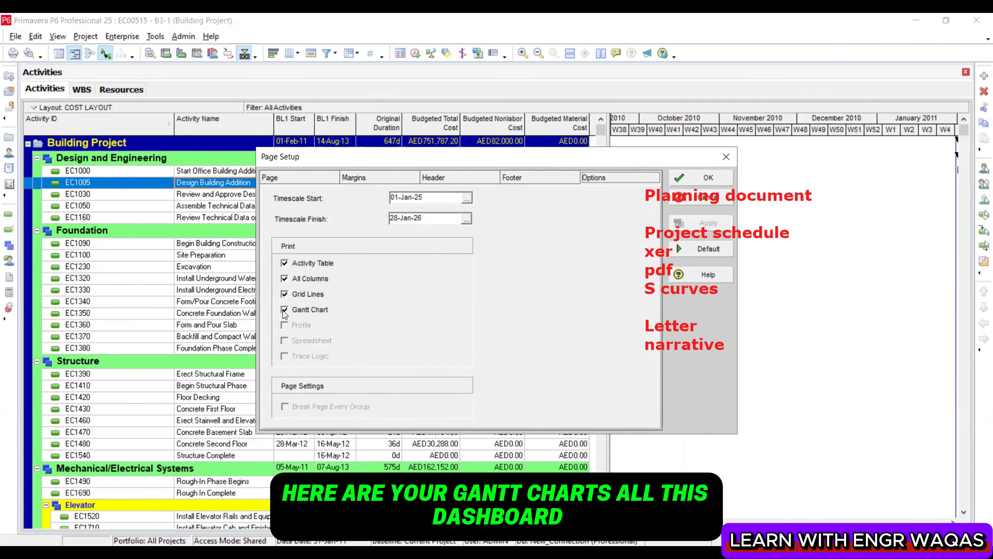
left_click(725, 156)
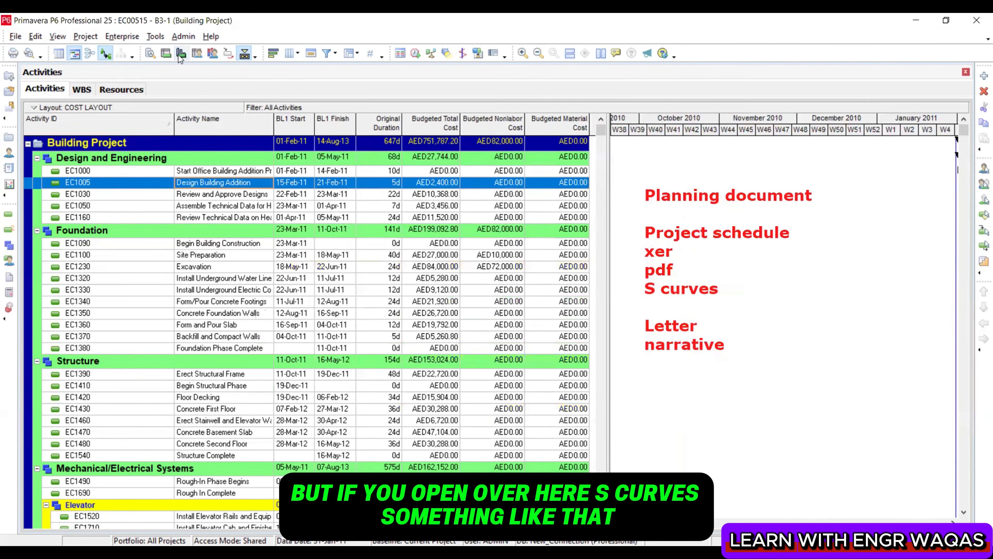
Display the activity usage profile and, in the page setup print options, include the profile but exclude the Gantt chart and activity table
left_click(178, 55)
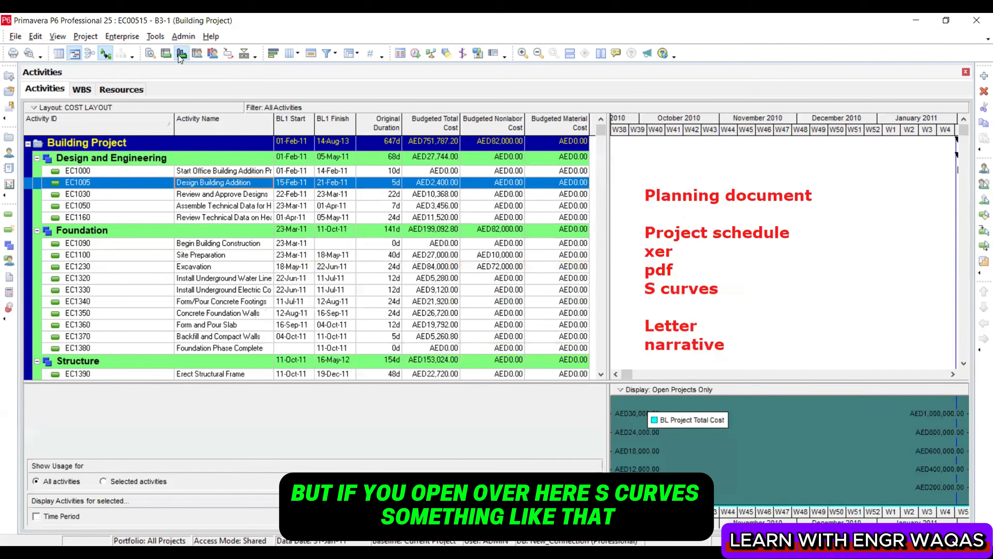
left_click(15, 37)
left_click(28, 83)
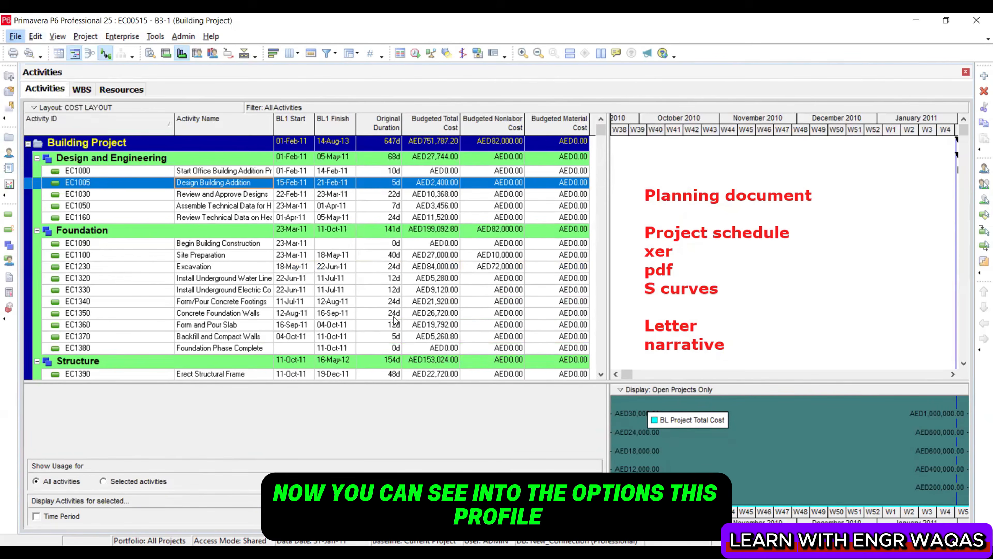
left_click(594, 177)
left_click(302, 325)
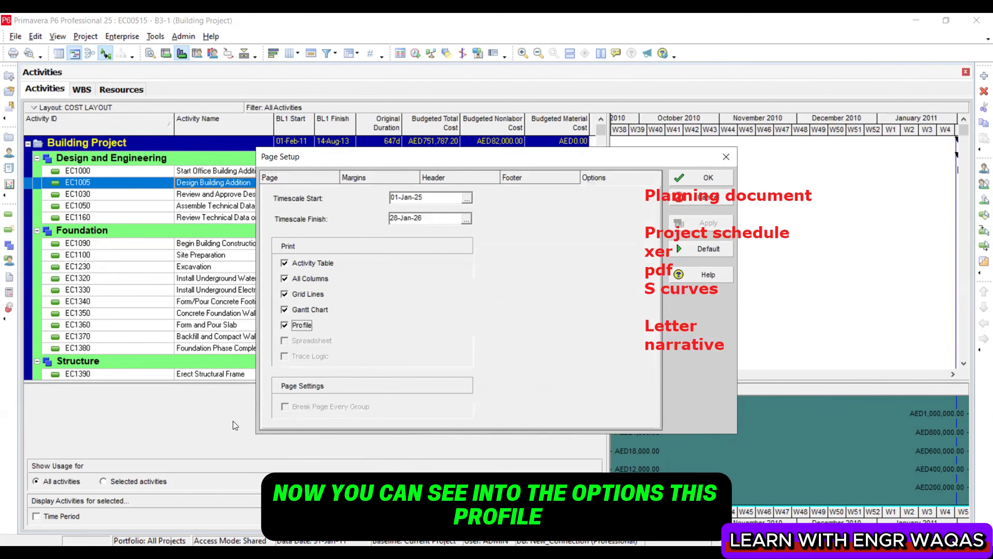
left_click(297, 309)
left_click(297, 263)
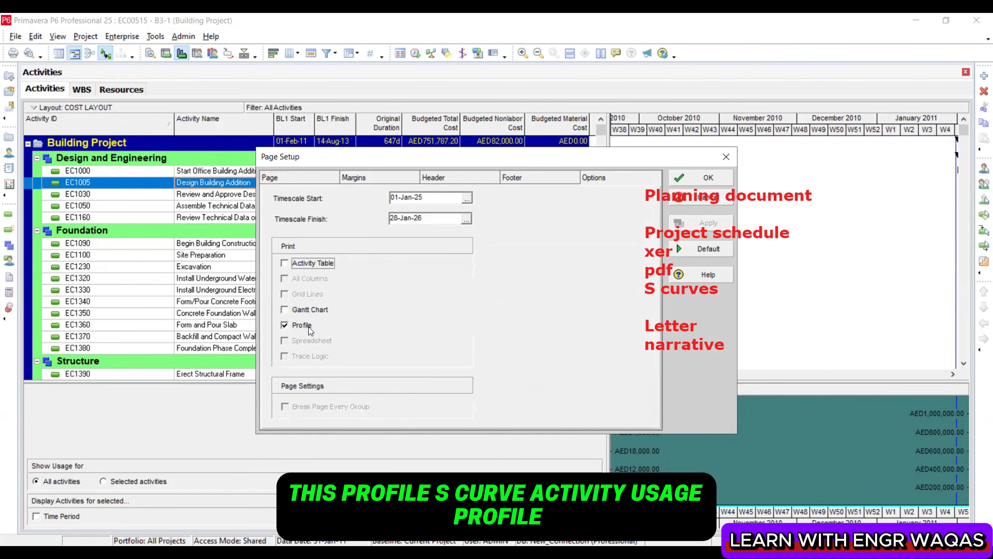
Re-enable the activity table, all columns, grid lines and Gantt chart for printing, exclude the profile, and close the page setup without applying
left_click(309, 263)
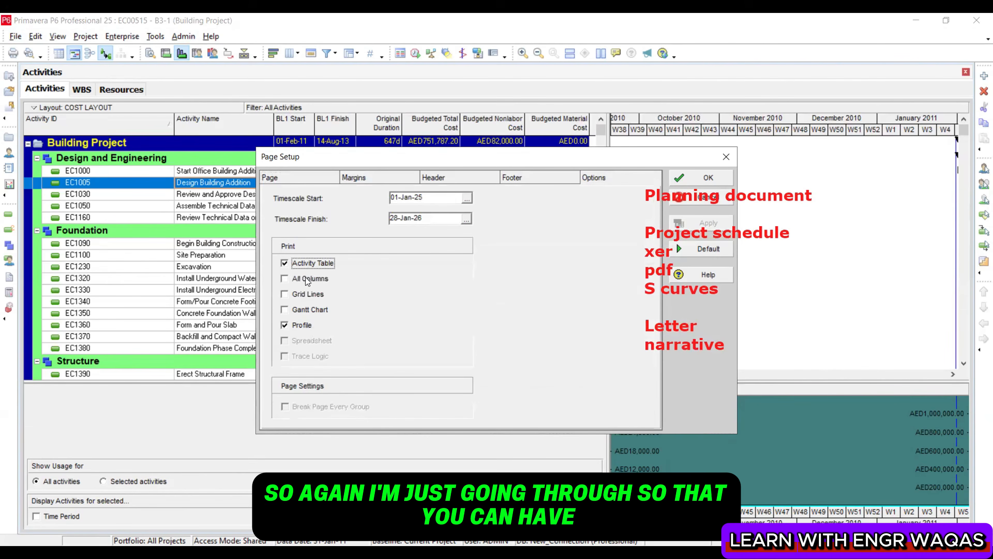
left_click(309, 279)
left_click(308, 294)
left_click(310, 309)
left_click(302, 324)
left_click_drag(602, 164, 379, 137)
left_click(504, 135)
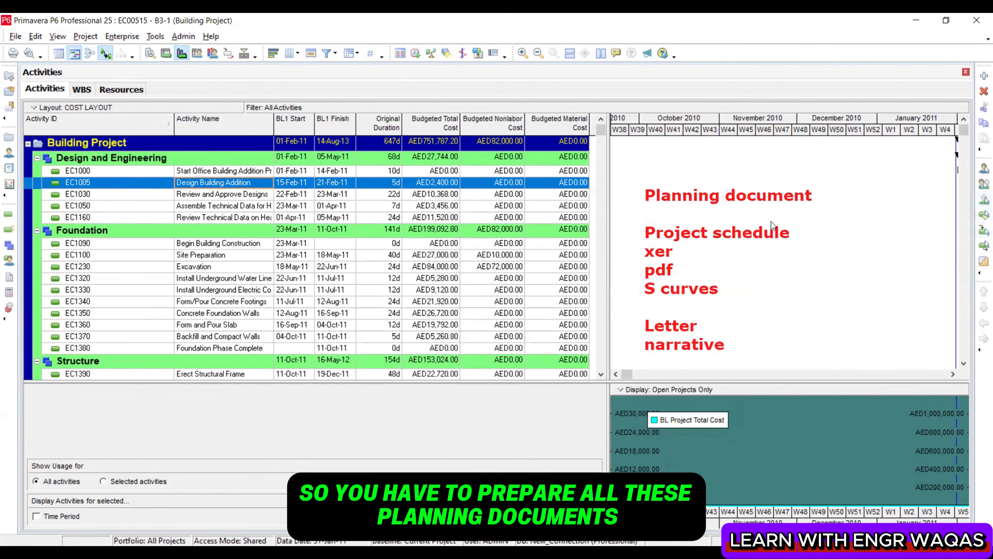
left_click_drag(748, 161, 628, 226)
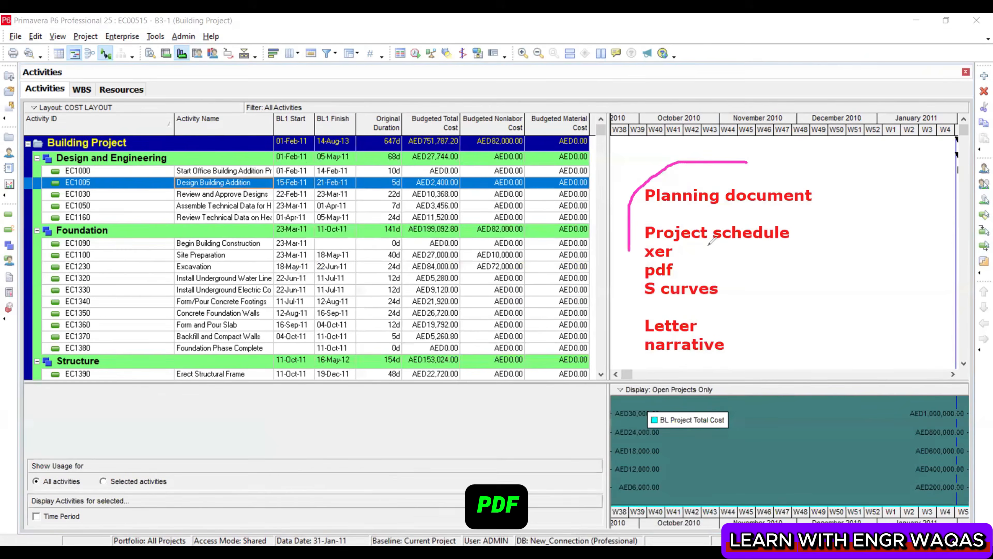
mouse_move(696, 250)
left_mouse_down()
mouse_move(740, 251)
mouse_move(718, 270)
mouse_move(779, 270)
left_mouse_up()
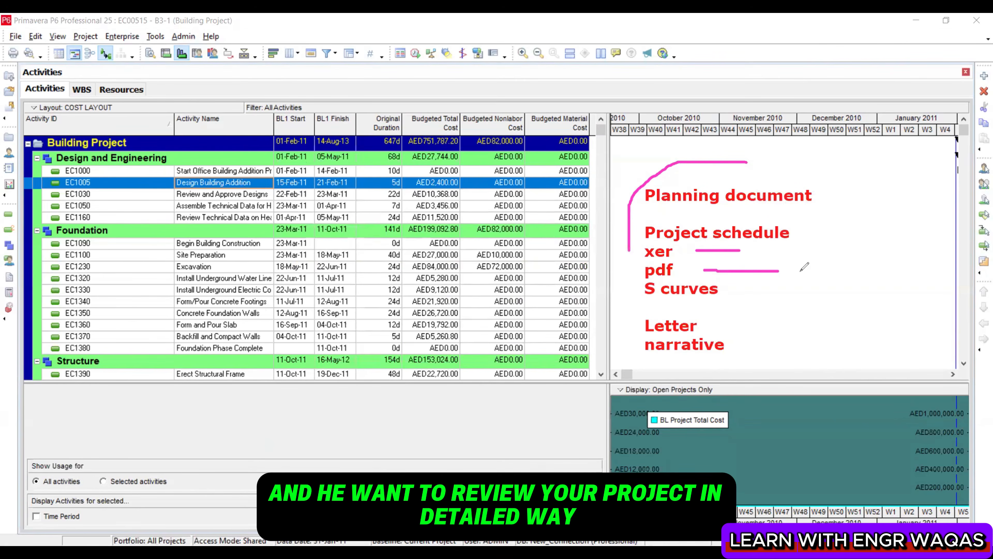
left_click_drag(469, 89, 528, 42)
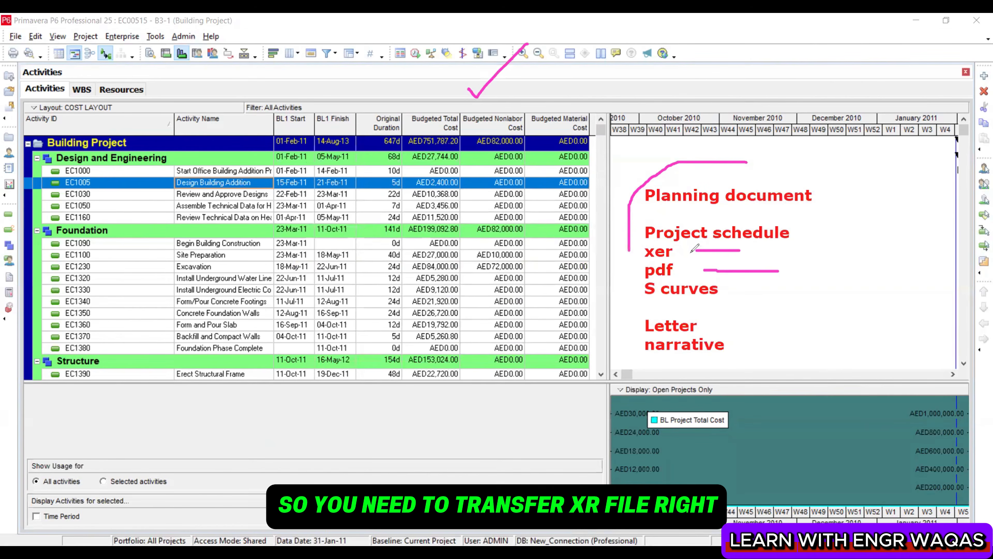
left_click_drag(688, 252, 764, 251)
Export the Building Project as an XER file named EC00515 - B3-1.xer in the Downloads folder
left_click(15, 36)
left_click(37, 144)
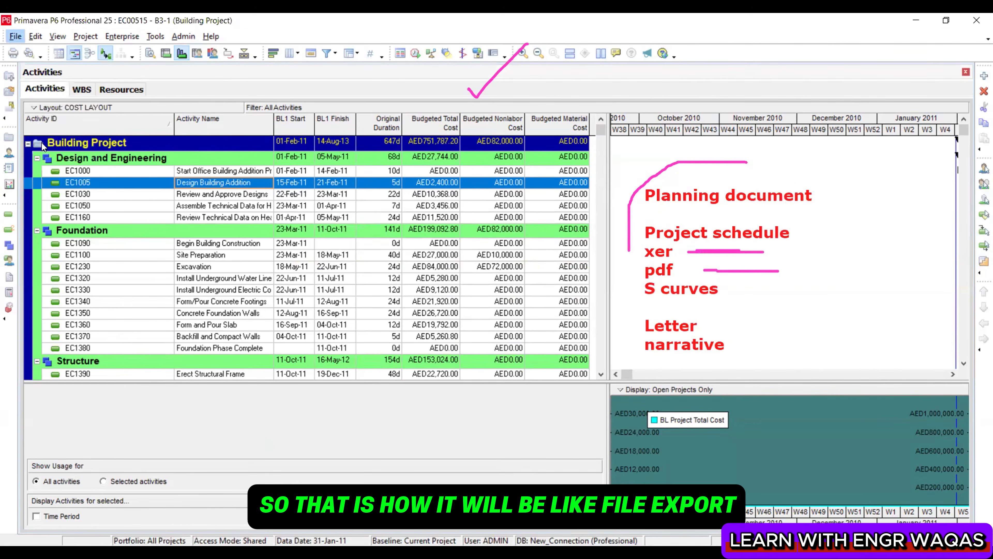
left_click(567, 399)
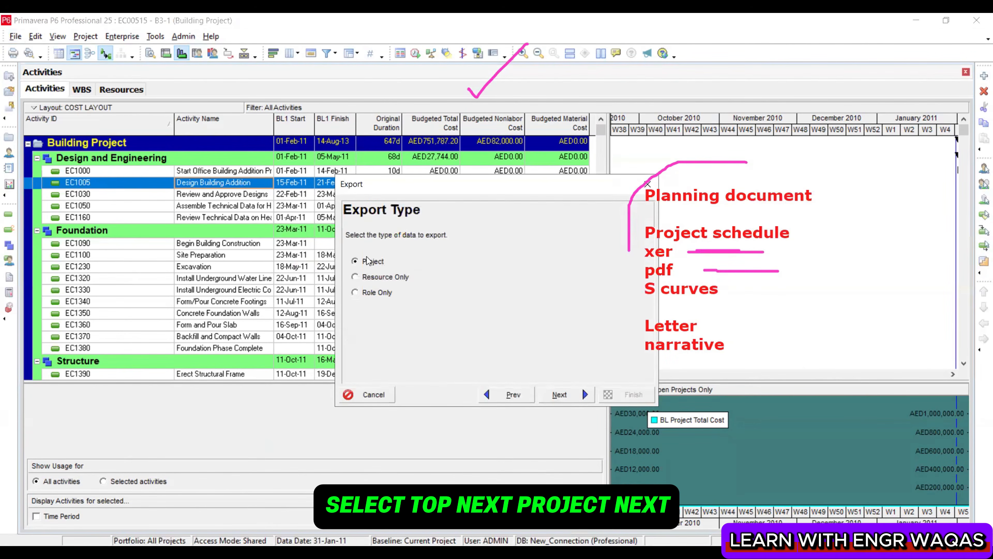
left_click(564, 396)
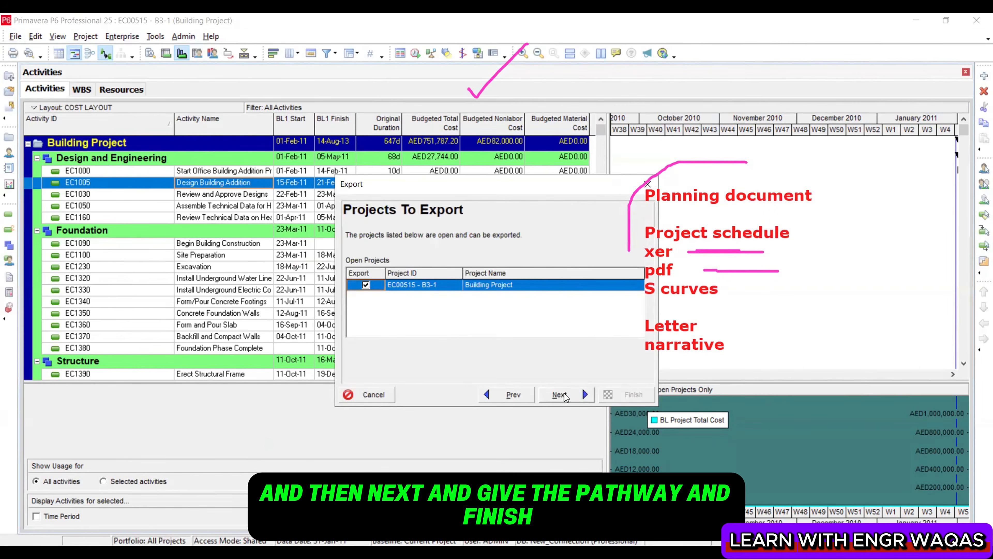
left_click(565, 396)
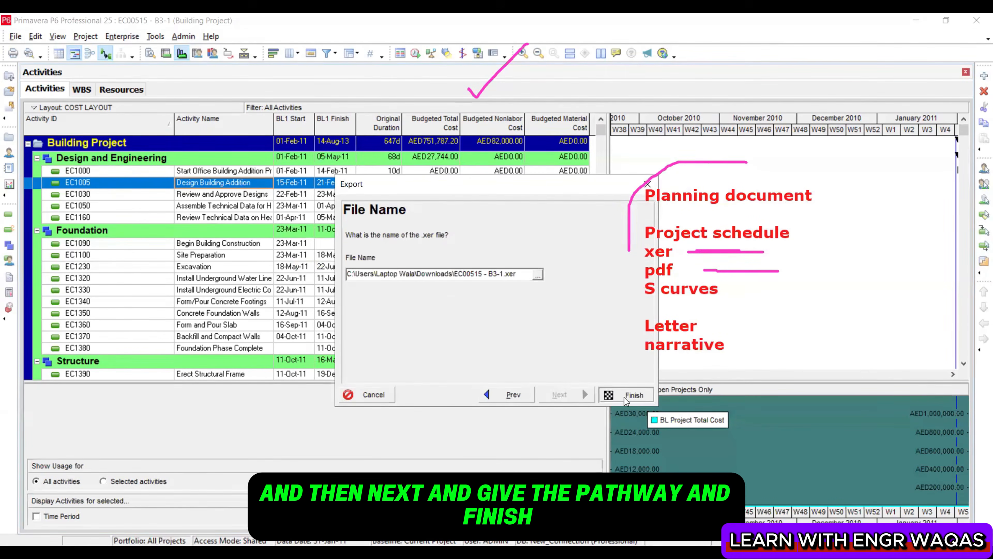
left_click(641, 389)
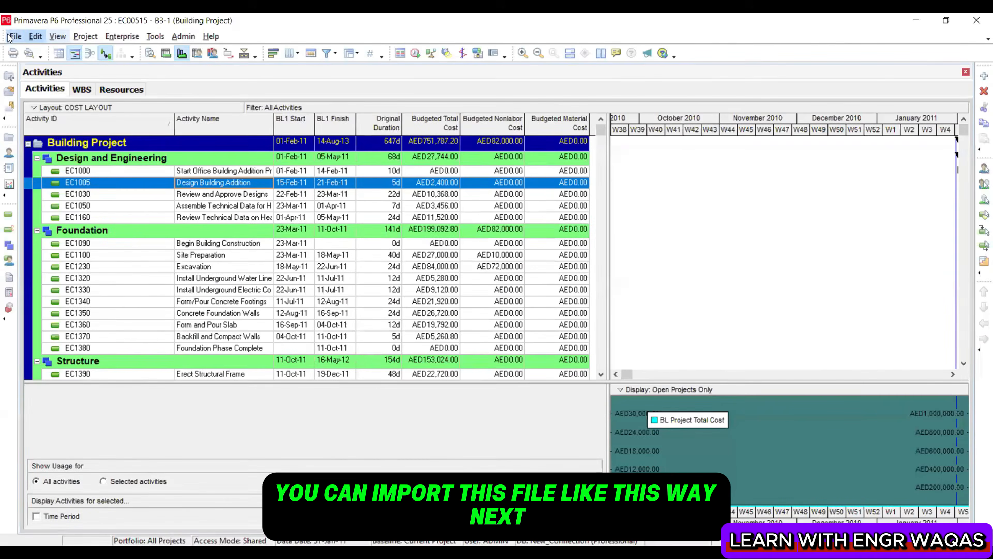
Set up a project import in XER format from EC00515 - B3-1.xer in Downloads, and close the wizard without importing
left_click(15, 36)
left_click(36, 131)
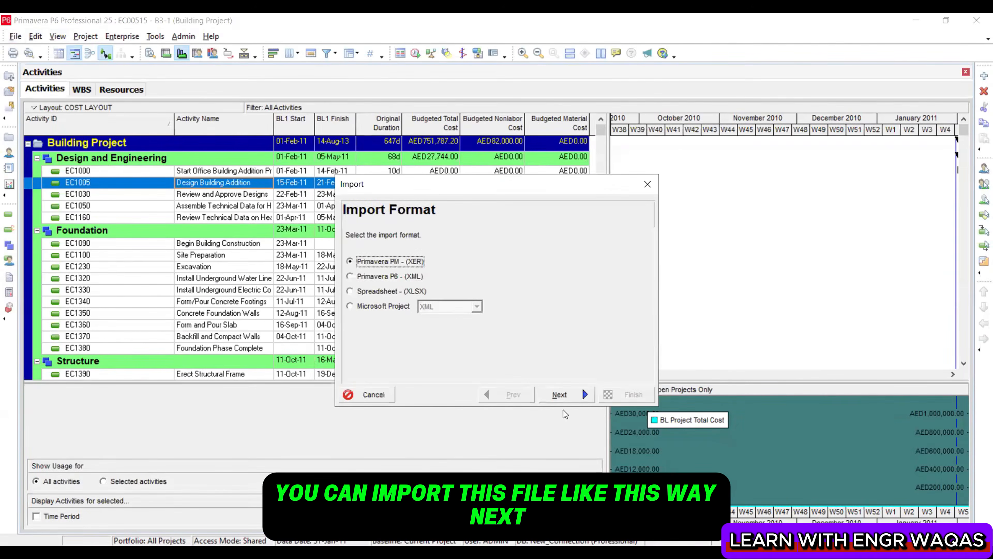
left_click(567, 395)
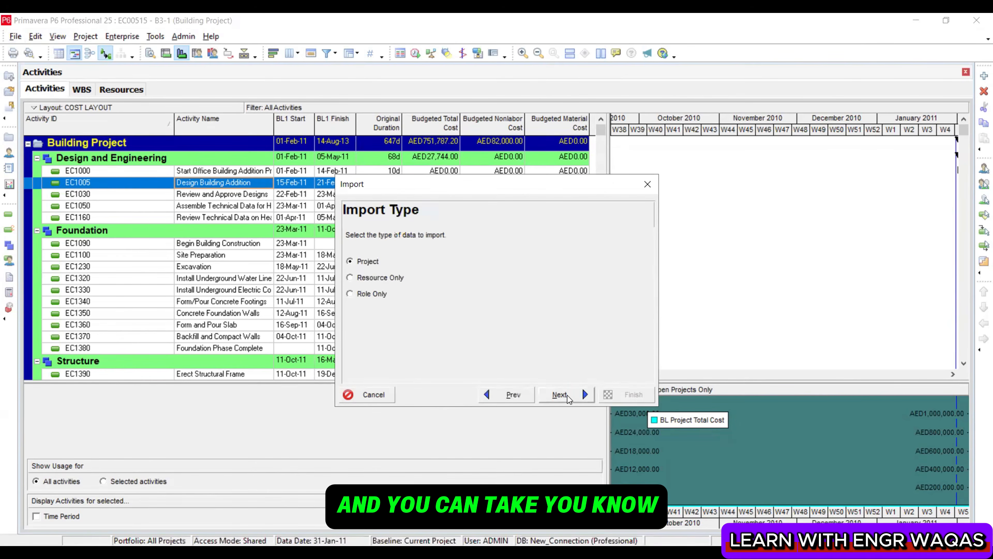
left_click(559, 395)
left_click(538, 275)
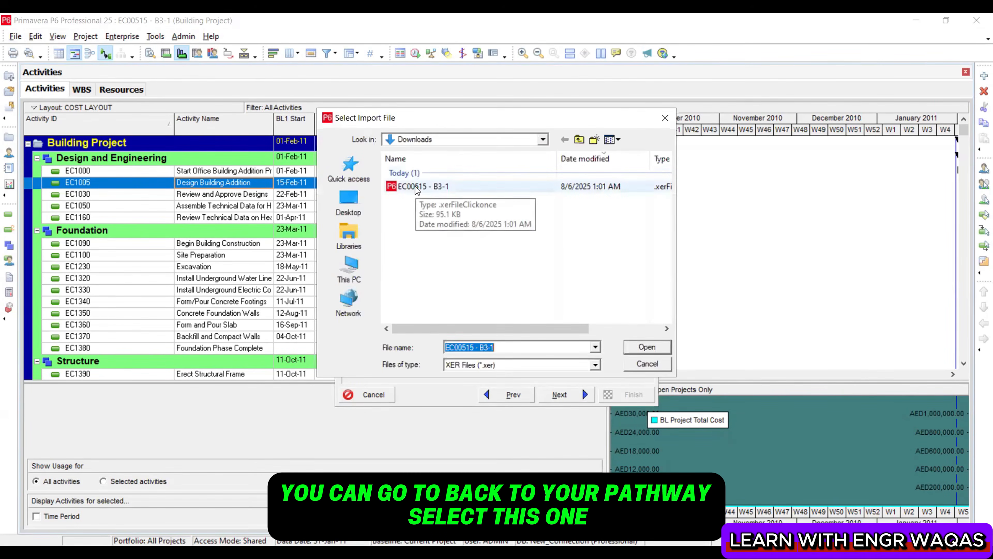
left_click(646, 348)
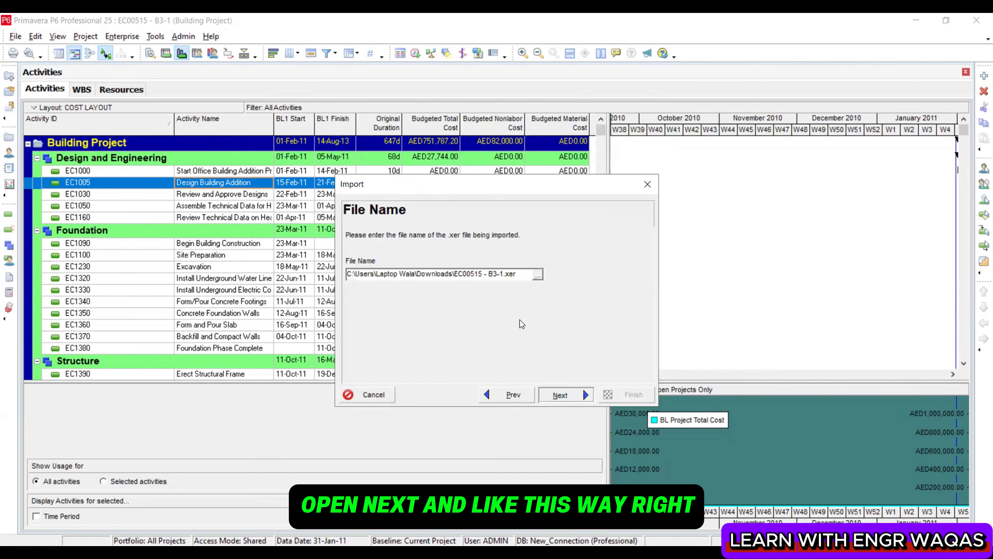
left_click(564, 395)
left_click(648, 185)
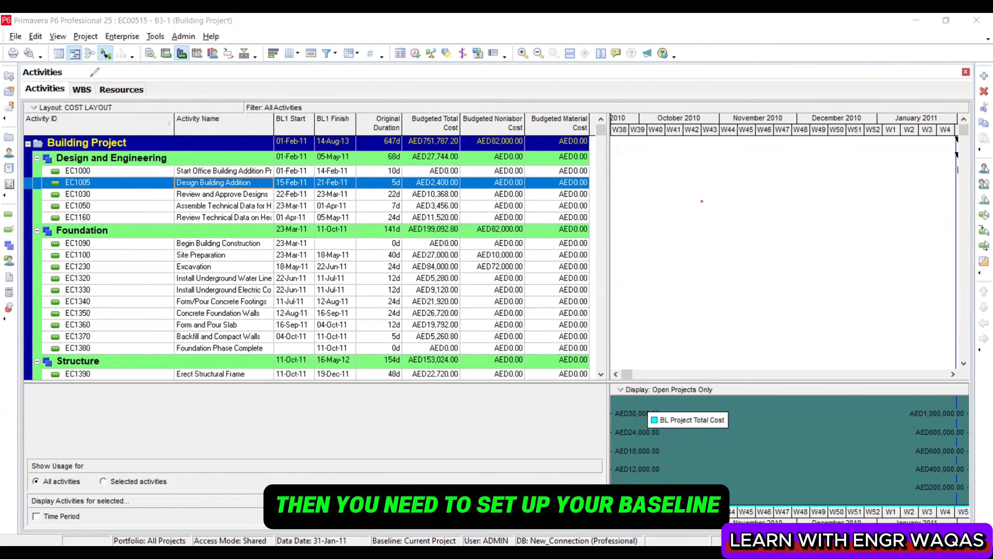
Add a new baseline to the Building Project by saving a copy of the current project
left_click(77, 38)
left_click(108, 98)
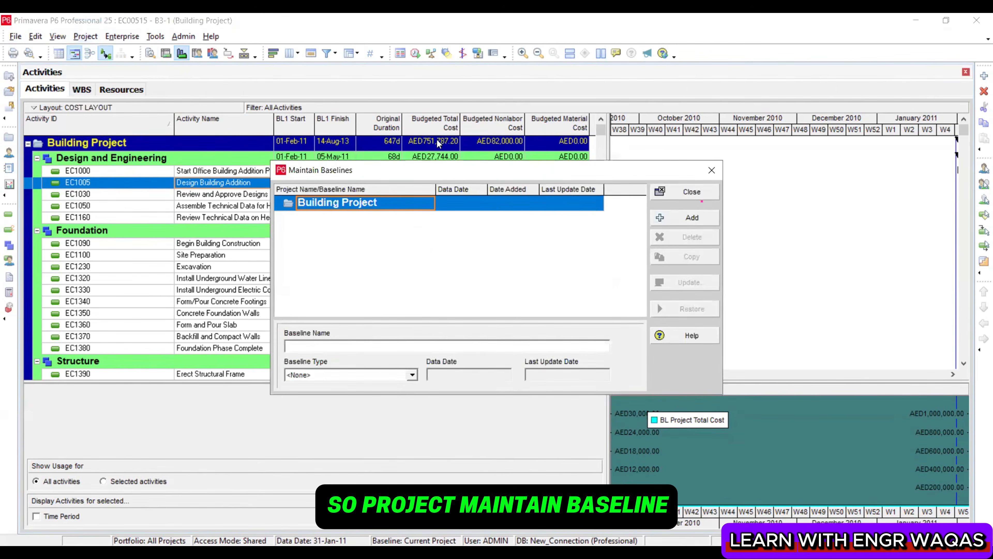
left_click_drag(442, 168, 236, 131)
left_click(500, 183)
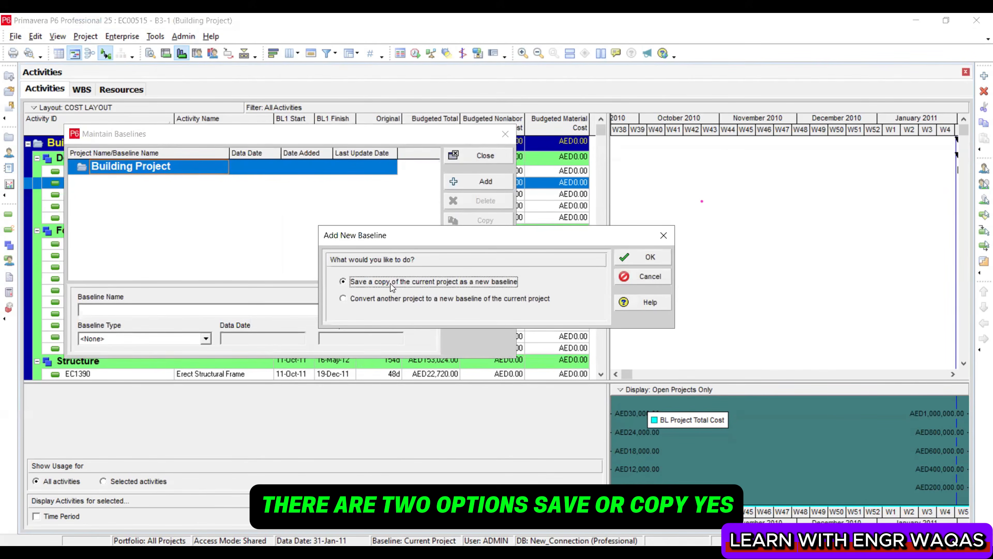
left_click(643, 257)
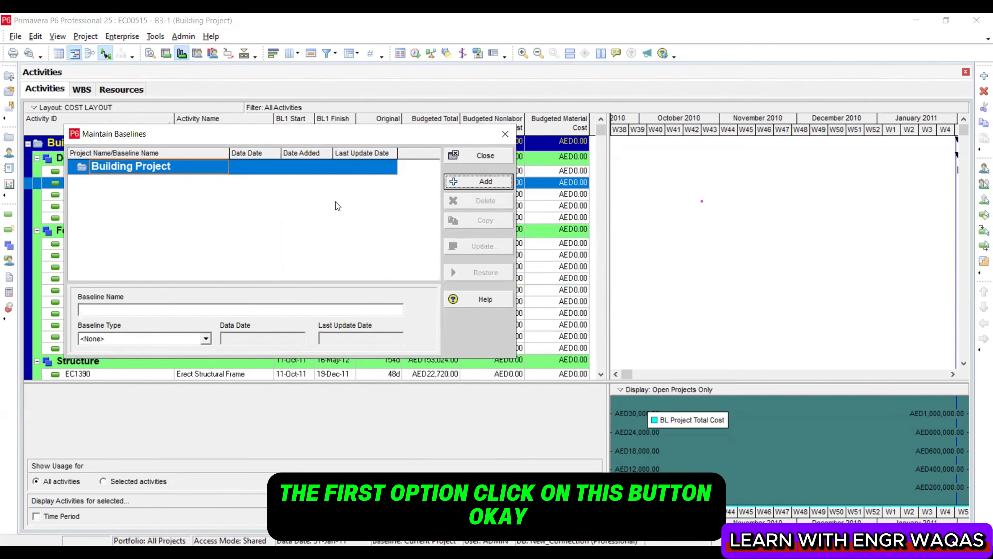
left_click(233, 182)
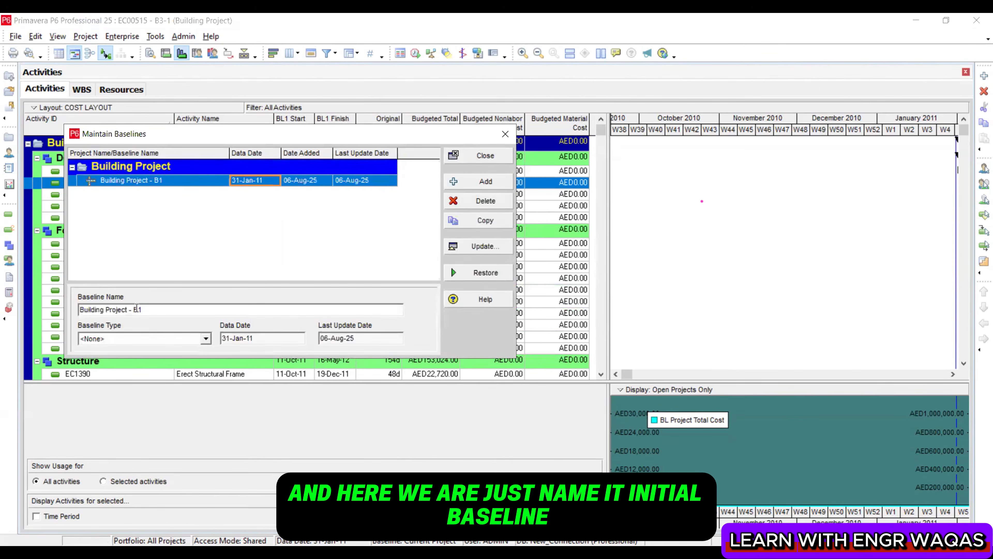
Name the new baseline Initial BL, set its type to Initial Planning Baseline, and close the baseline maintenance dialog
left_click_drag(144, 310, 2, 316)
type("Init")
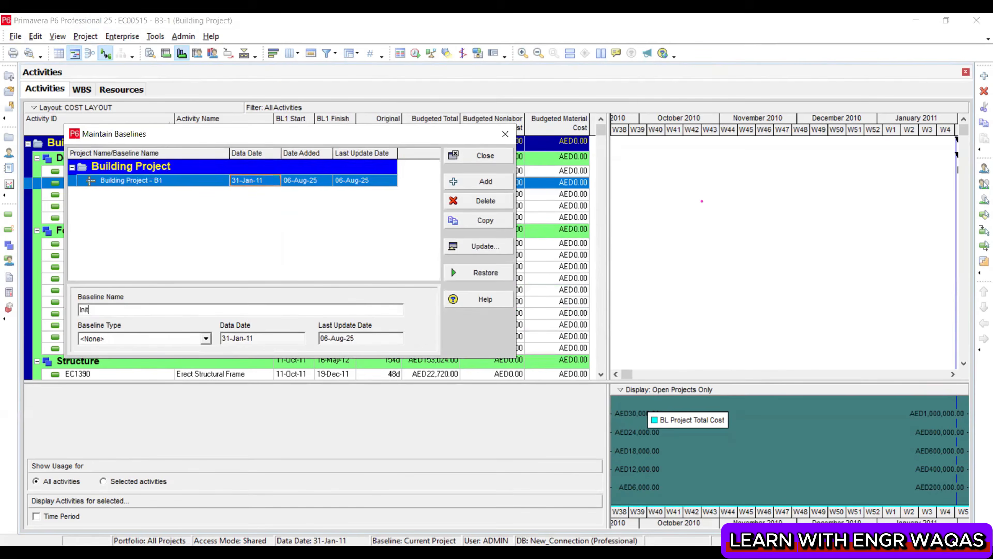
type("ial BL")
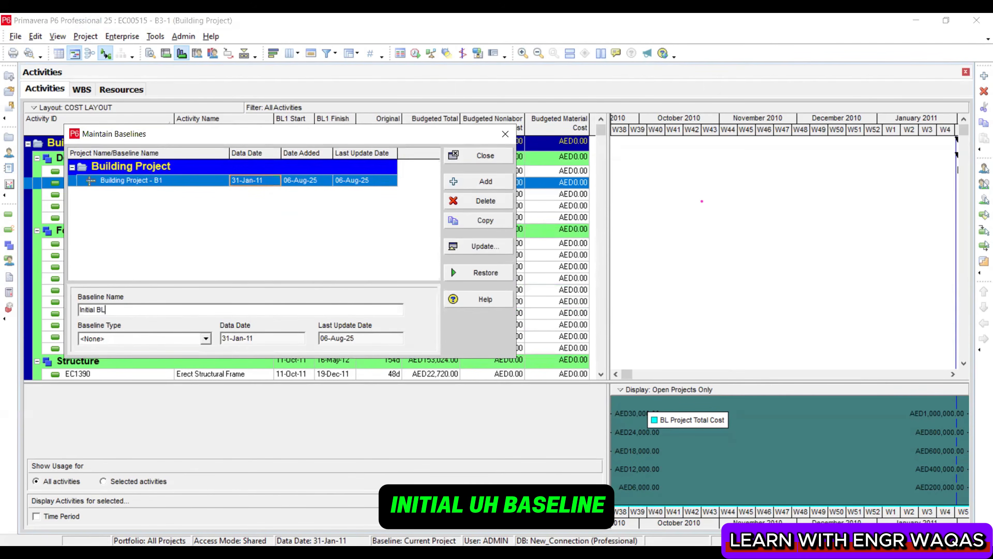
left_click(207, 339)
left_click(198, 367)
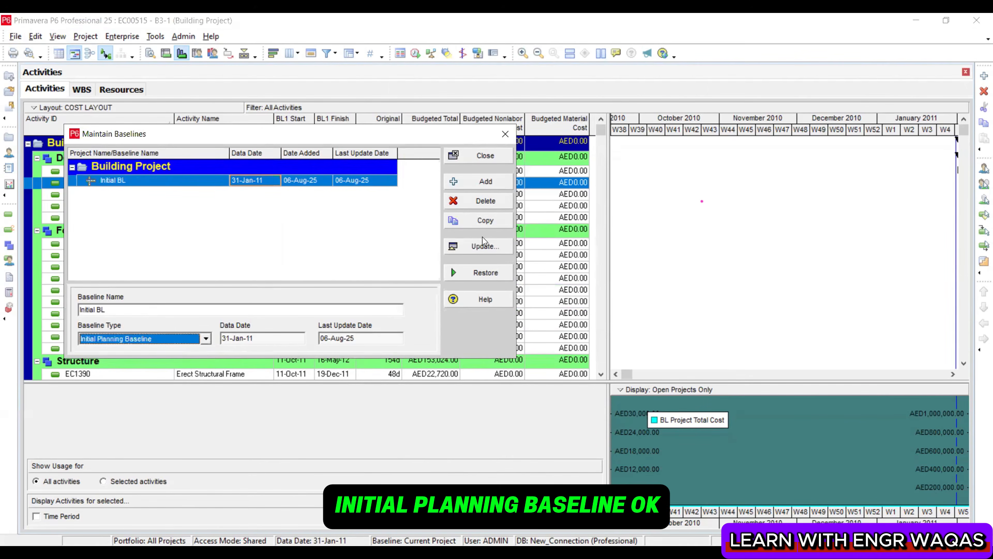
left_click(206, 339)
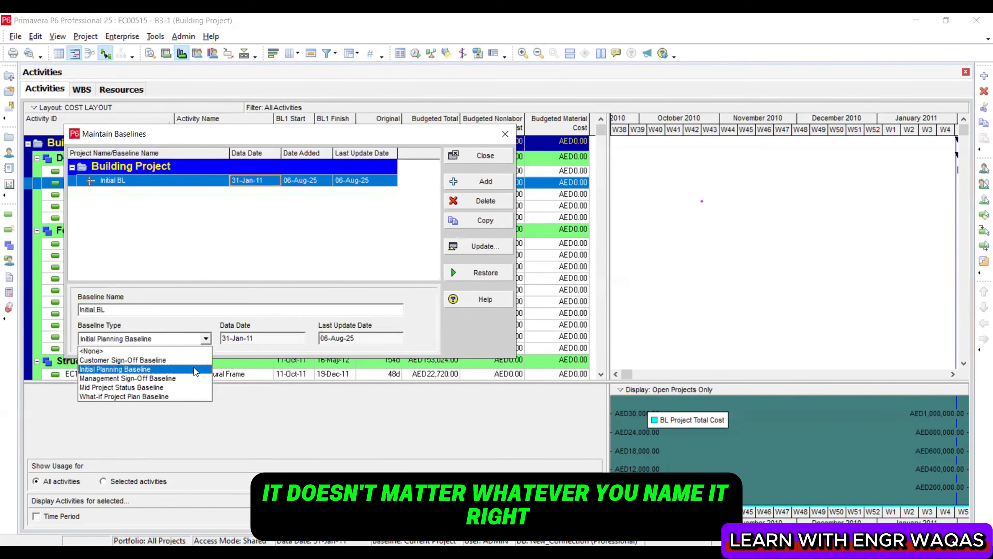
left_click(195, 372)
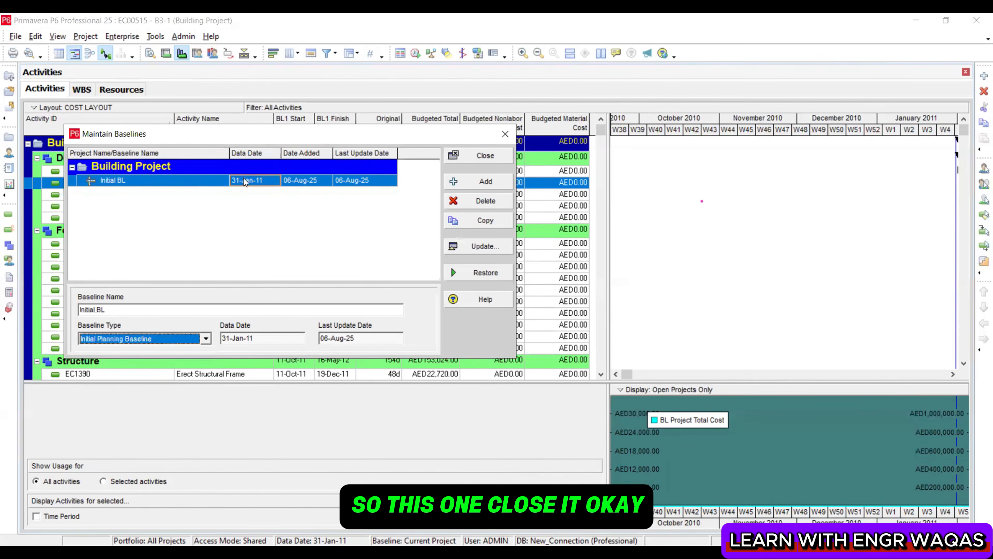
left_click(485, 156)
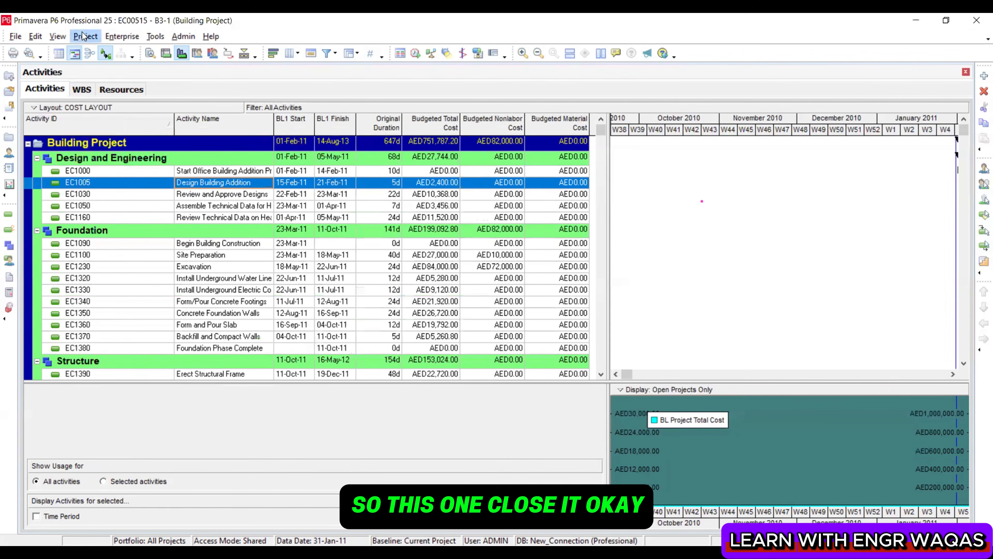
Assign Initial BL as both the project baseline and the primary user baseline of the Building Project
left_click(84, 36)
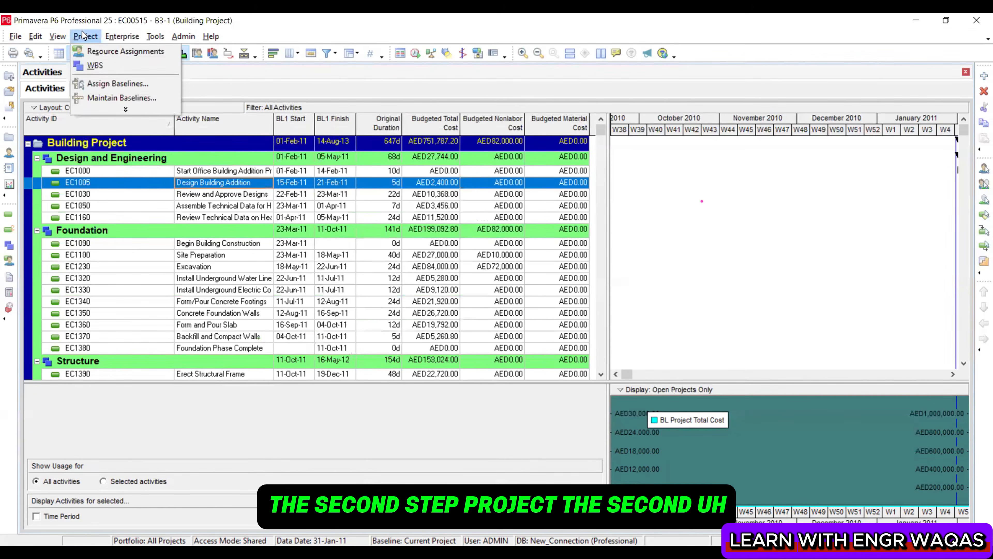
left_click(108, 85)
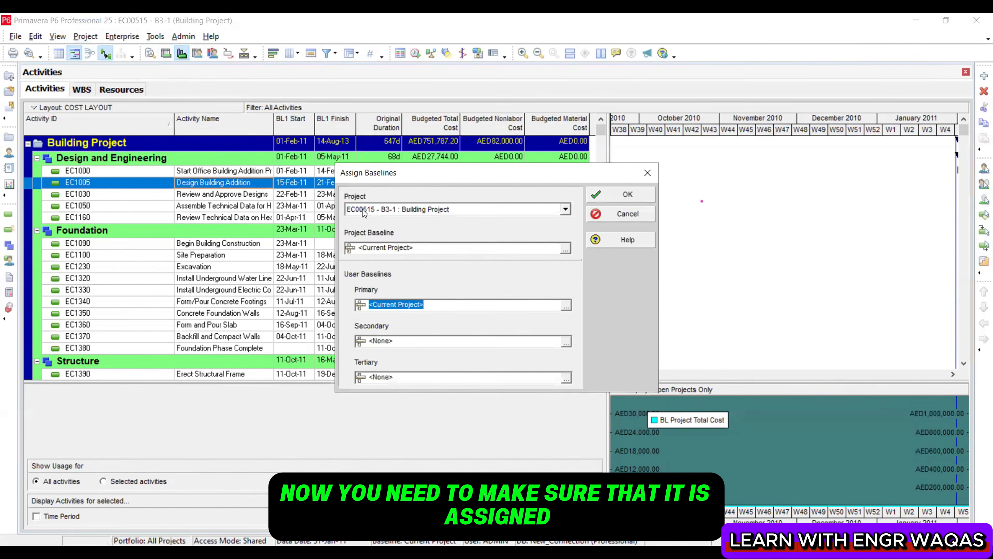
left_click_drag(428, 181, 239, 137)
left_click(377, 203)
left_click(578, 253)
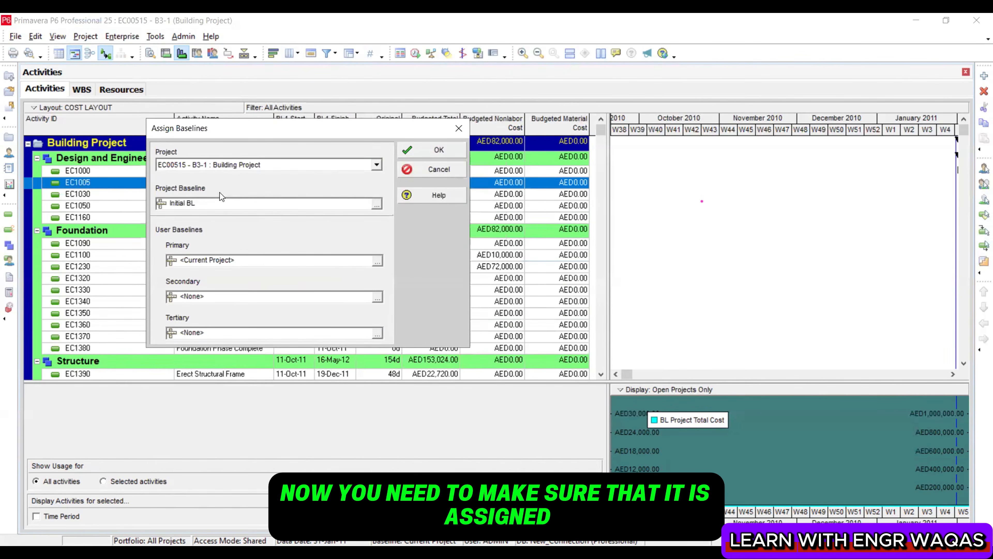
left_click(378, 262)
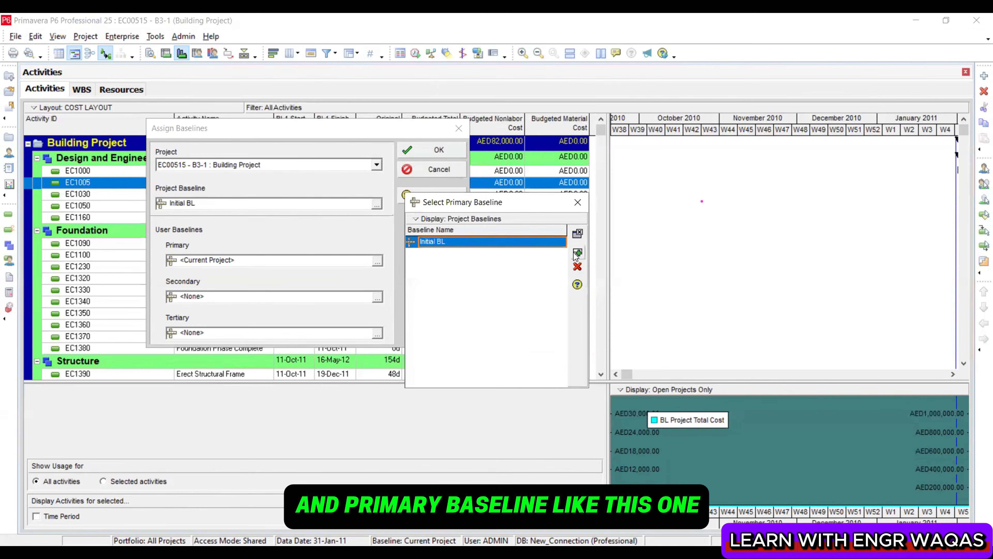
left_click(578, 253)
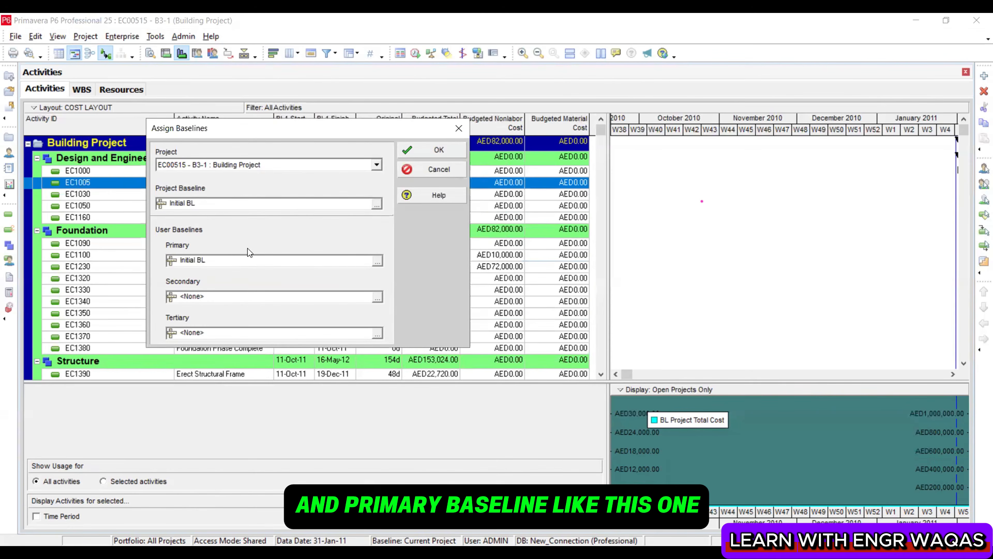
left_click(433, 150)
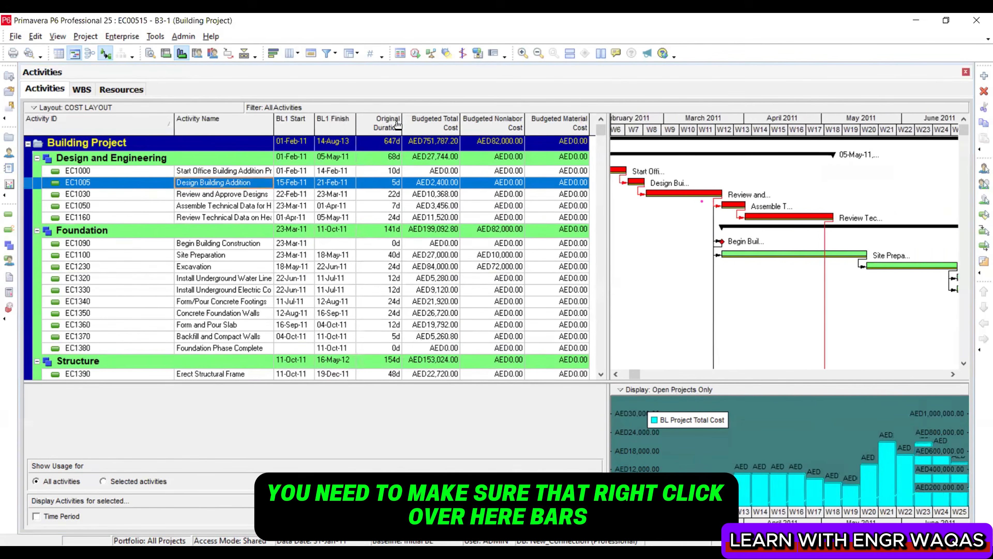
Check in the Gantt chart's Bars settings that the Primary Baseline bar is set to display, and inspect its color options
left_click(772, 161)
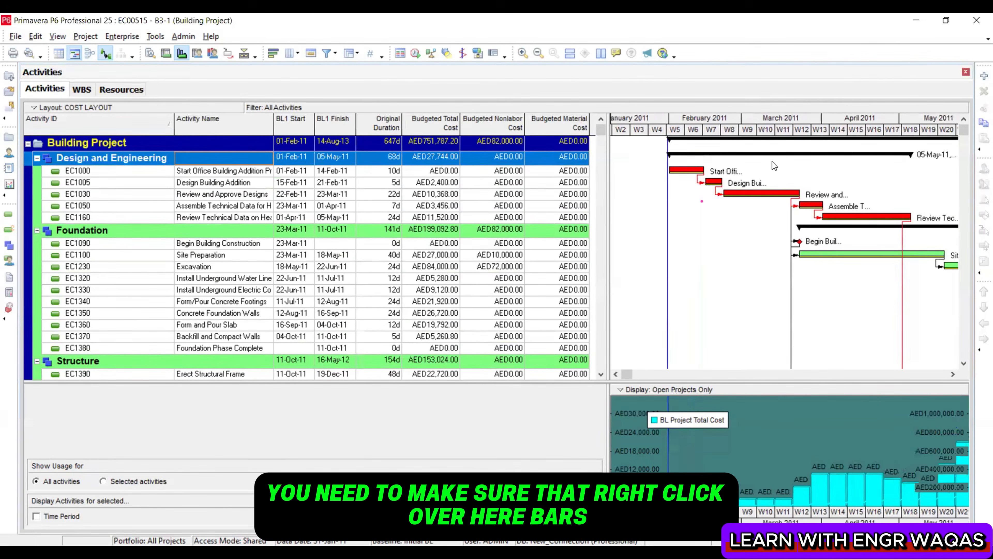
right_click(772, 162)
left_click(814, 189)
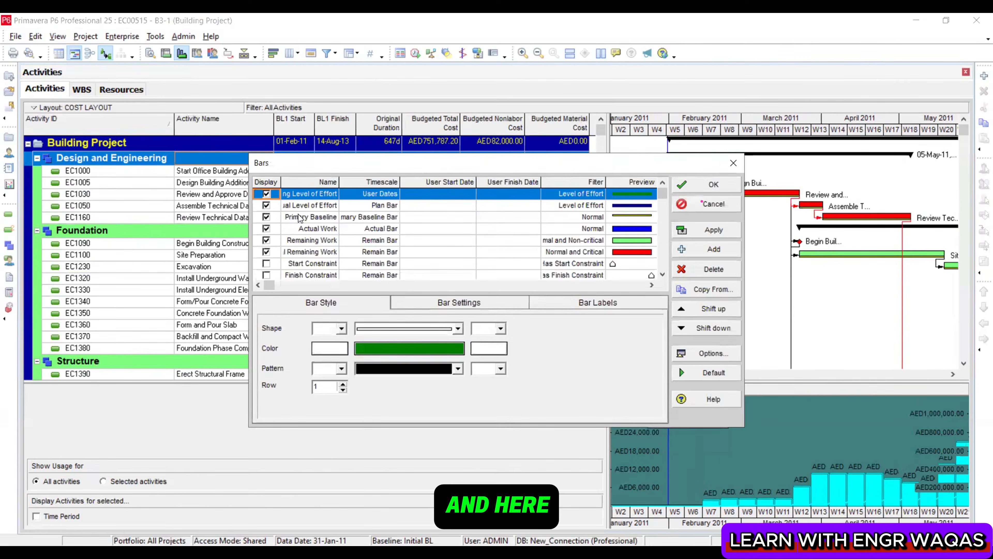
left_click_drag(339, 182, 357, 182)
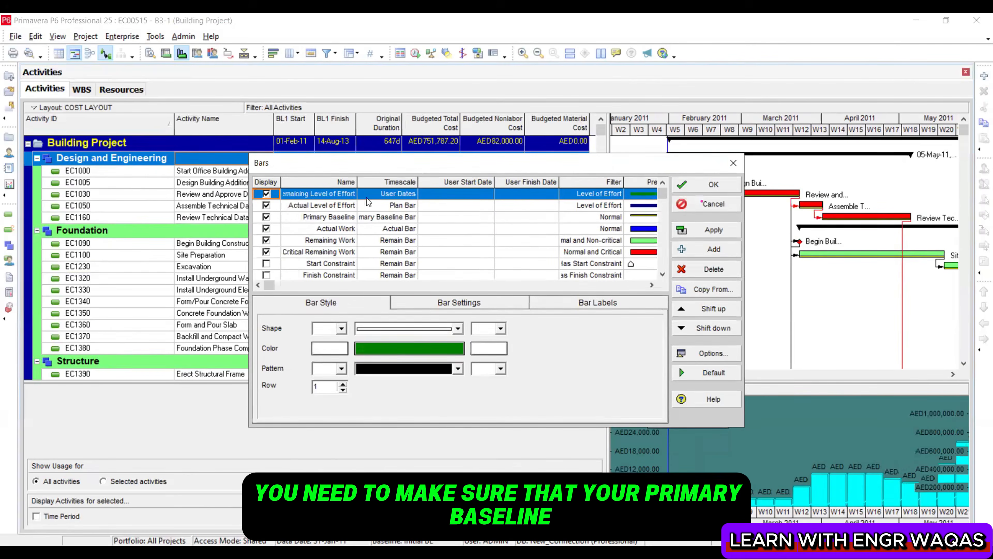
left_click(267, 217)
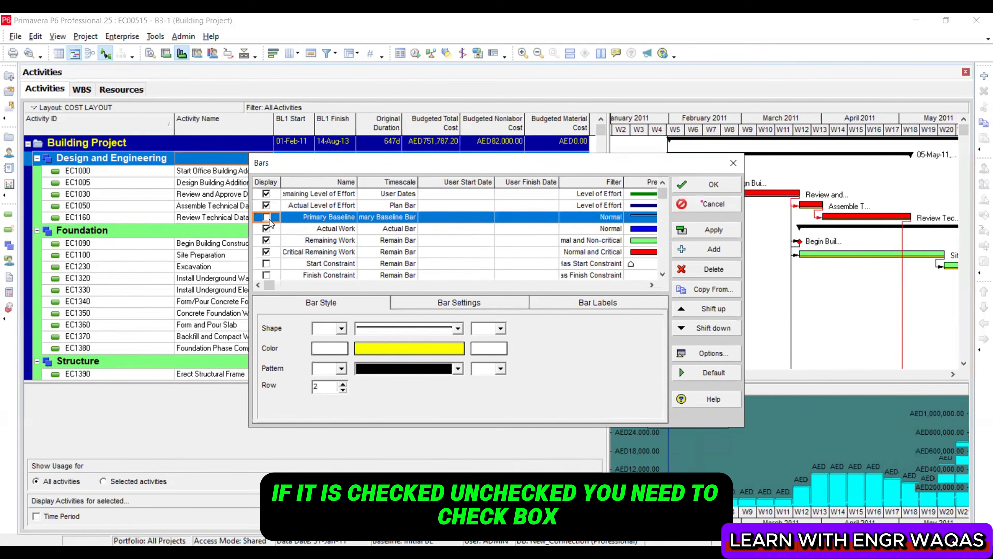
left_click(387, 348)
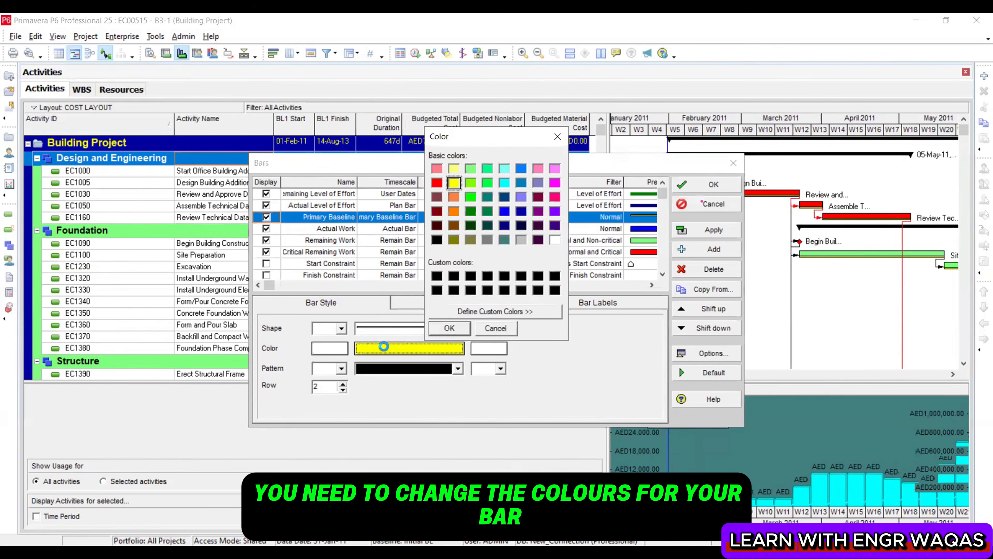
left_click(557, 136)
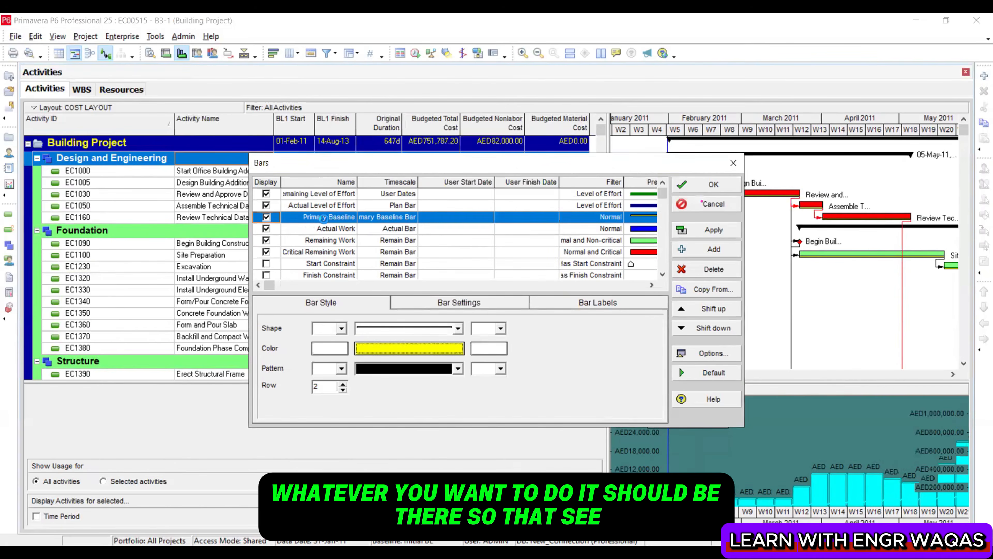
left_click(728, 225)
left_click(734, 163)
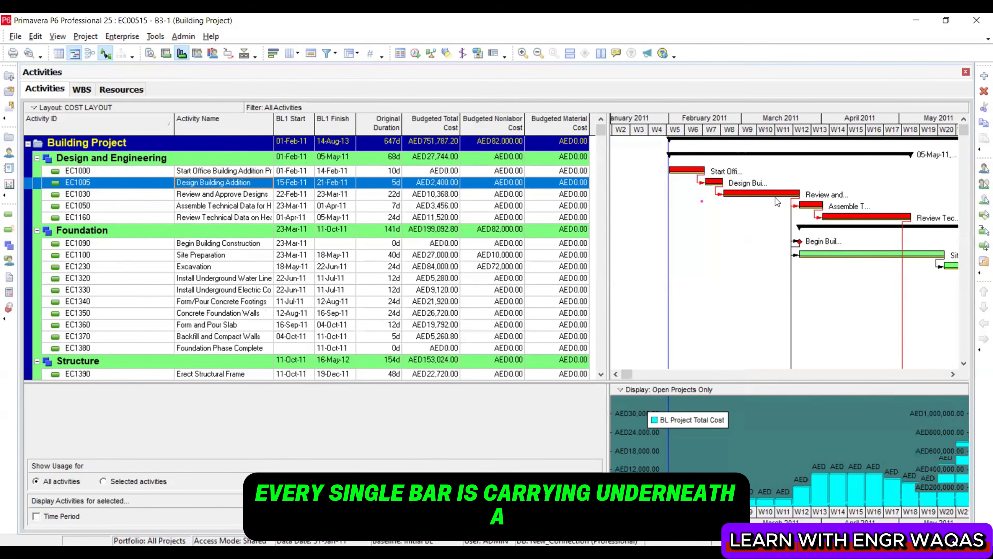
Hide the Primary Baseline bar in the Gantt chart and apply the bar settings
right_click(713, 206)
left_click(741, 234)
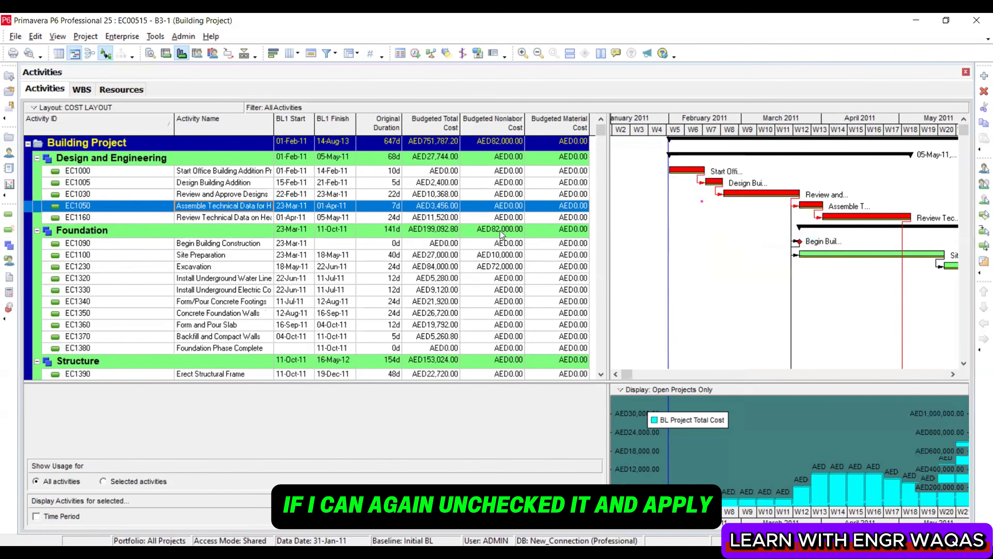
left_click(266, 217)
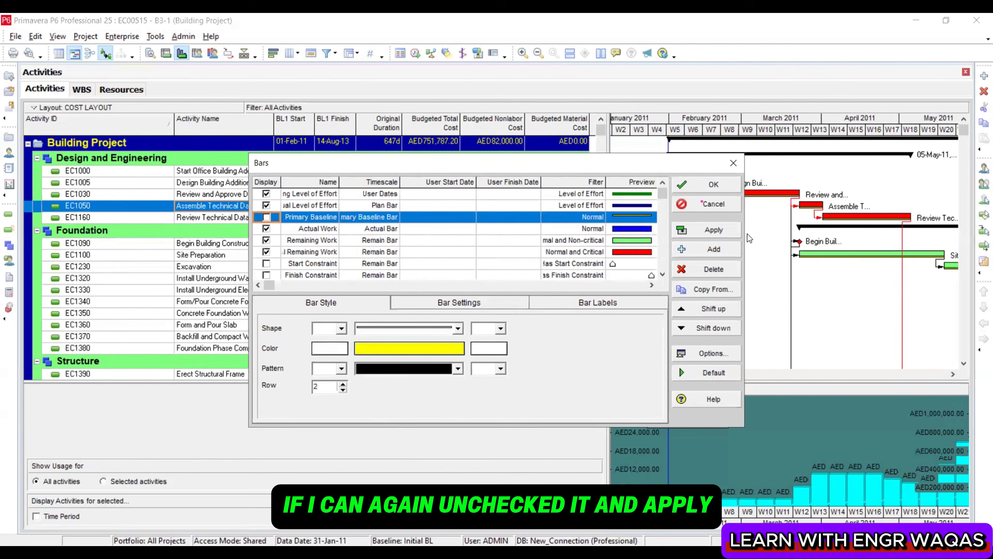
left_click(714, 230)
left_click(733, 189)
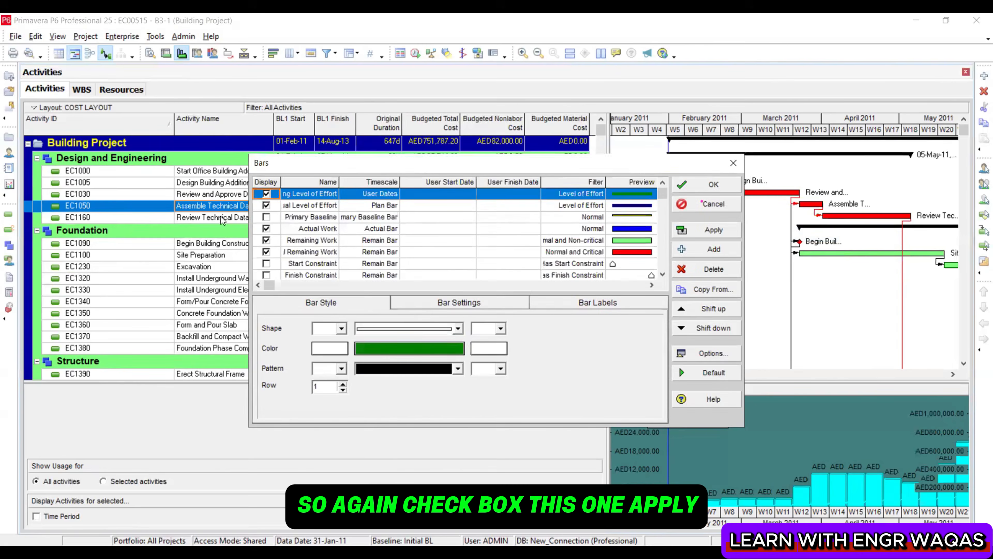
Turn the display of the Primary Baseline bar back on, apply it, and close the bar settings
left_click(277, 218)
left_click(266, 217)
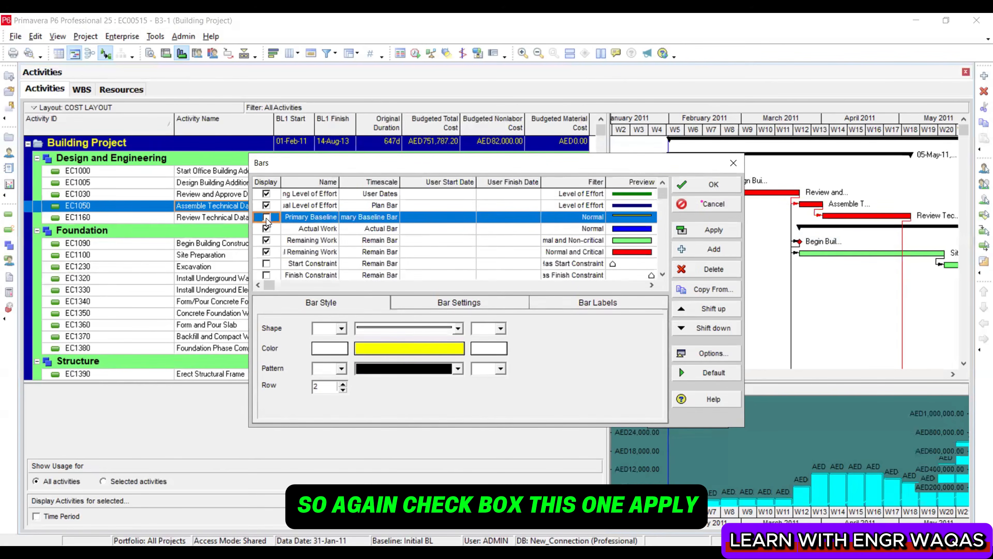
left_click(704, 231)
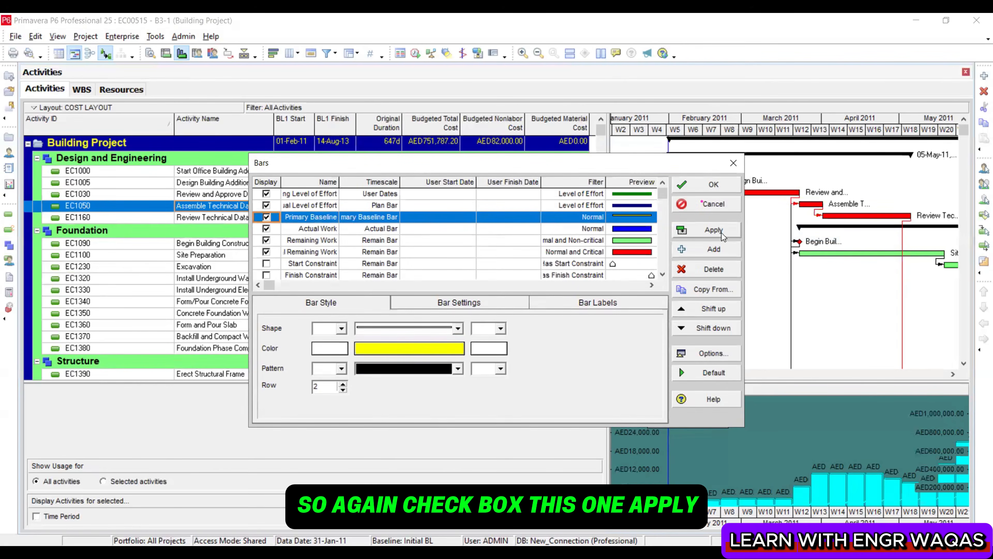
left_click(720, 187)
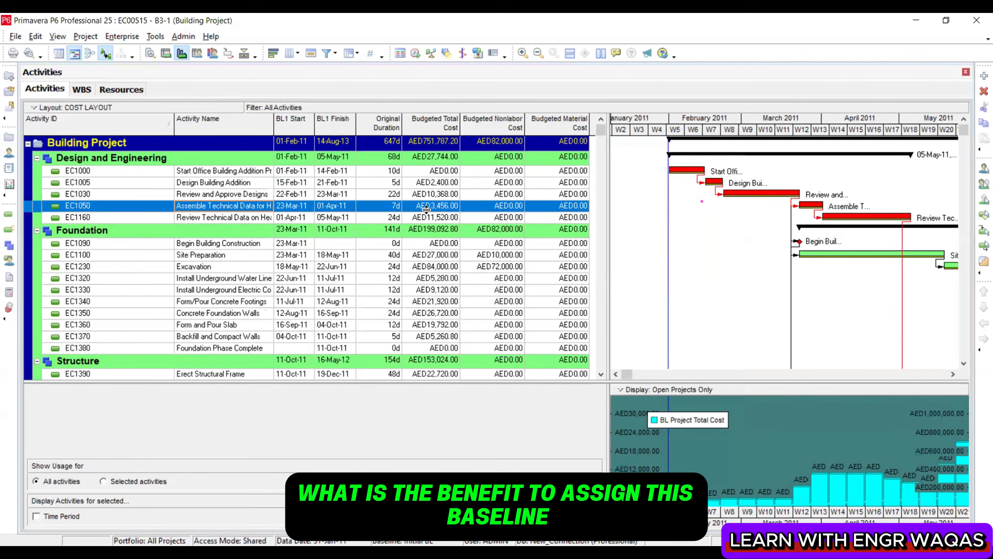
Set the original duration of activity EC1050 to 12 days and compare the current bars with the baseline bars
left_click(385, 205)
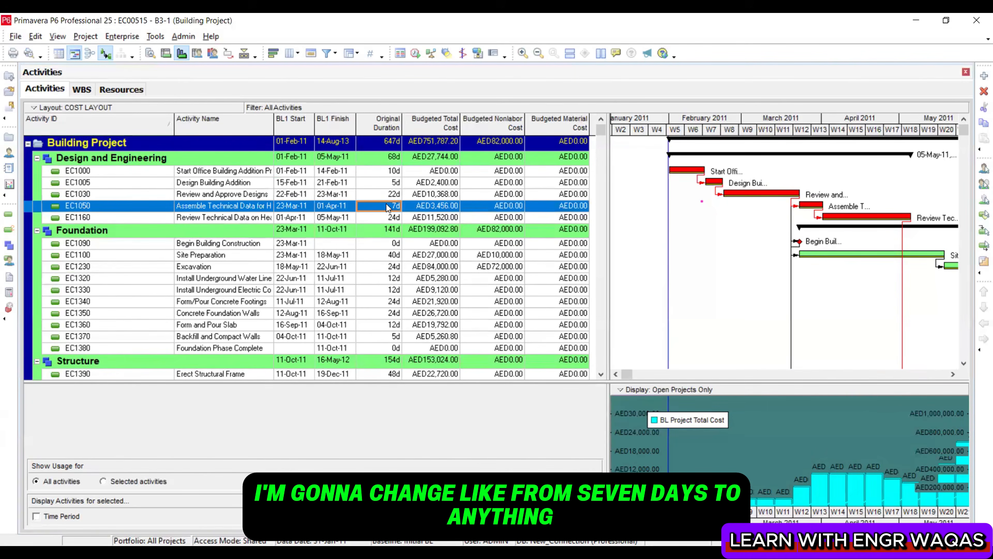
type("12")
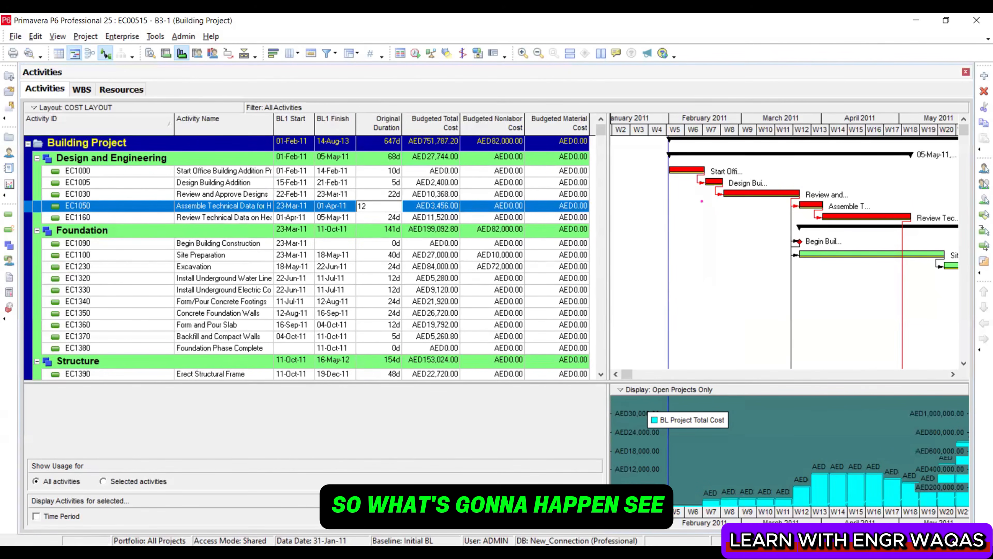
key("Return")
left_click_drag(777, 126, 618, 126)
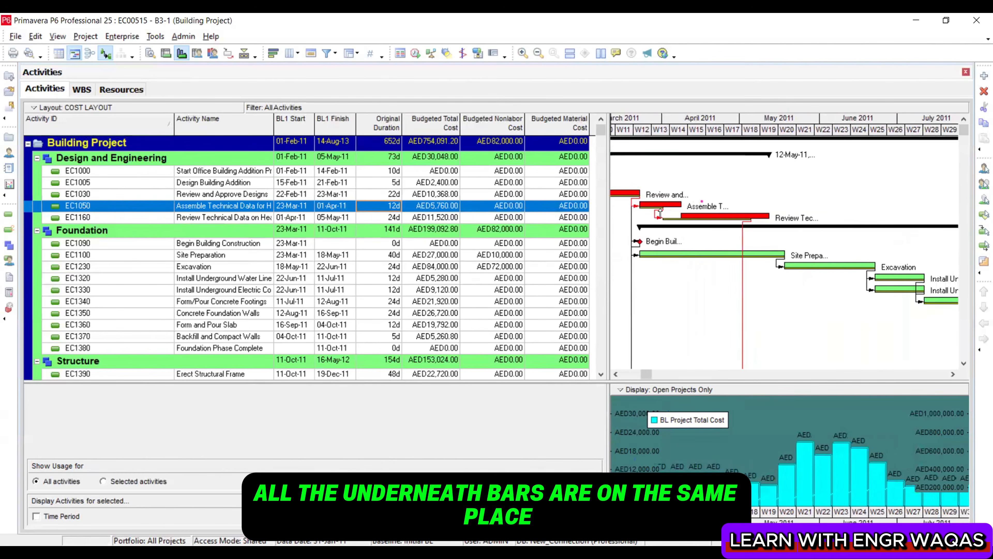